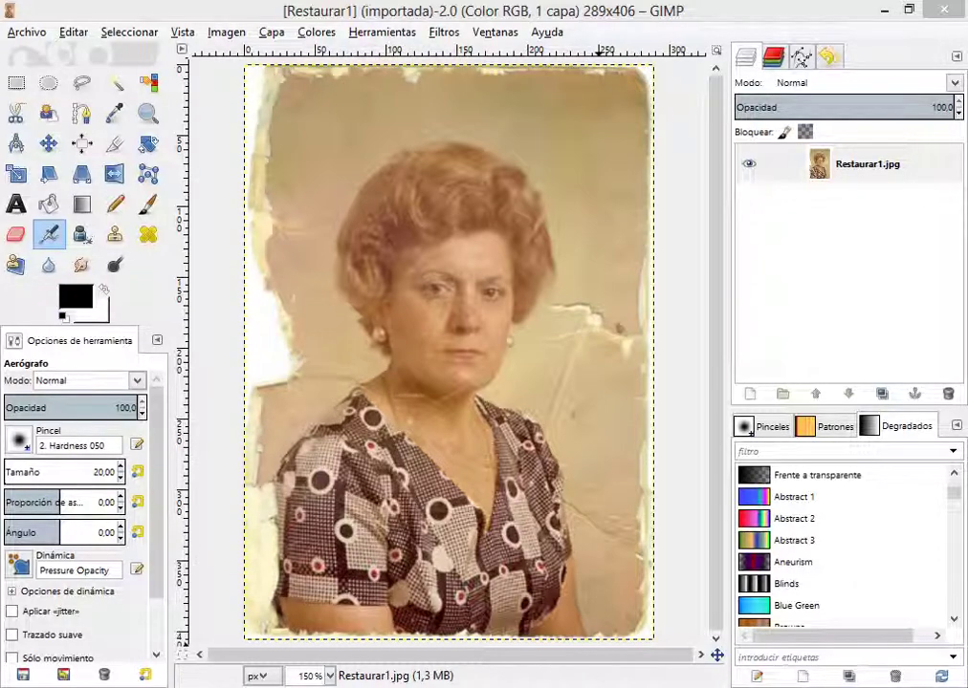
- Start a Free Select outline at the top of the woman's hair and trace the hair's left edge down toward the earring
click(868, 165)
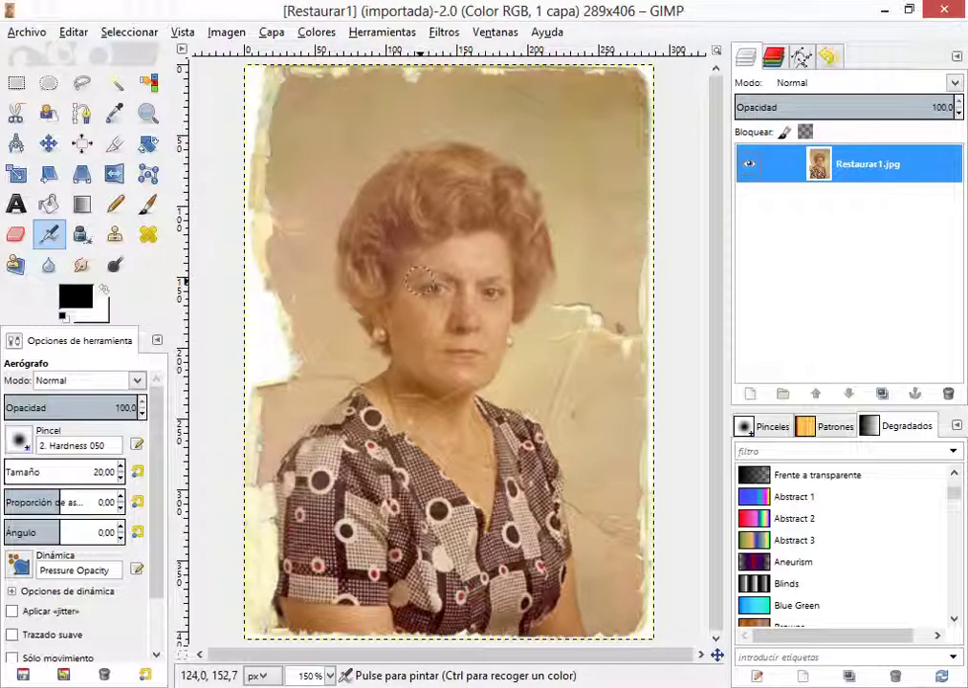
key(super+plus)
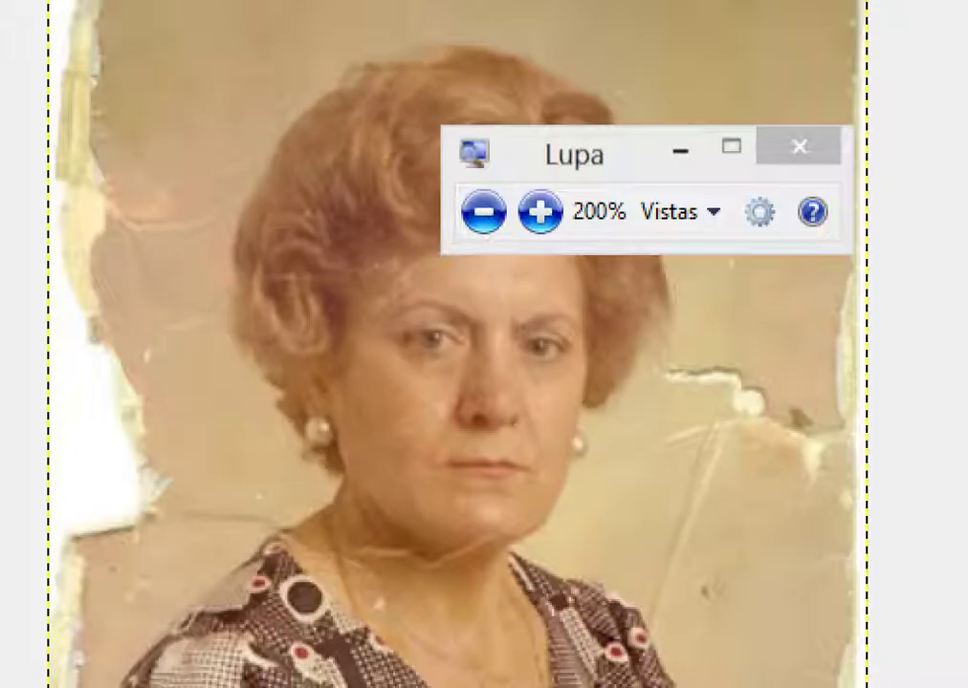
click(679, 151)
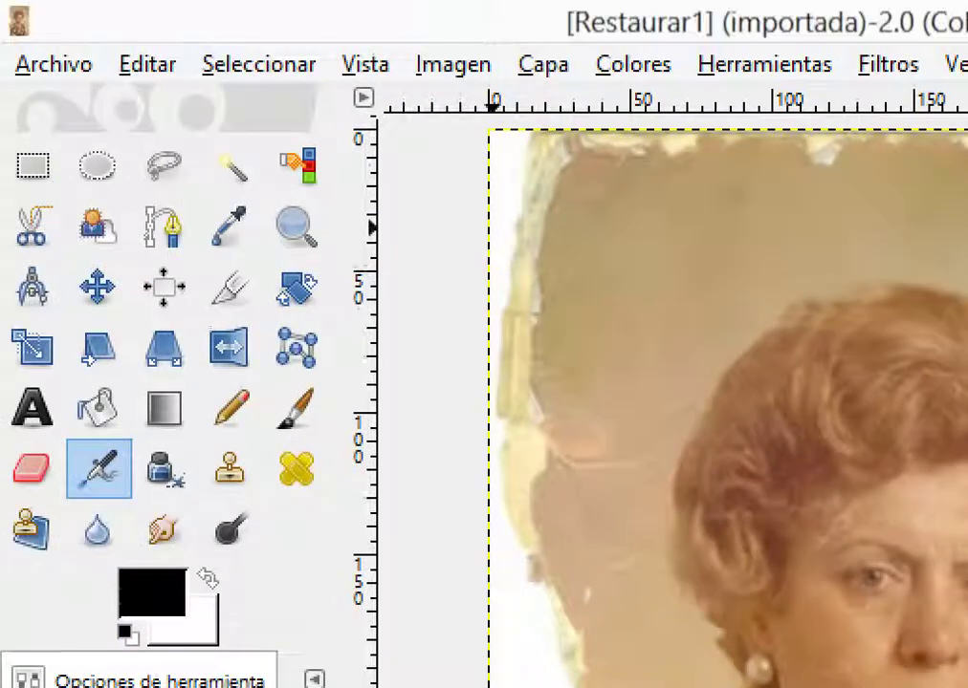
click(165, 166)
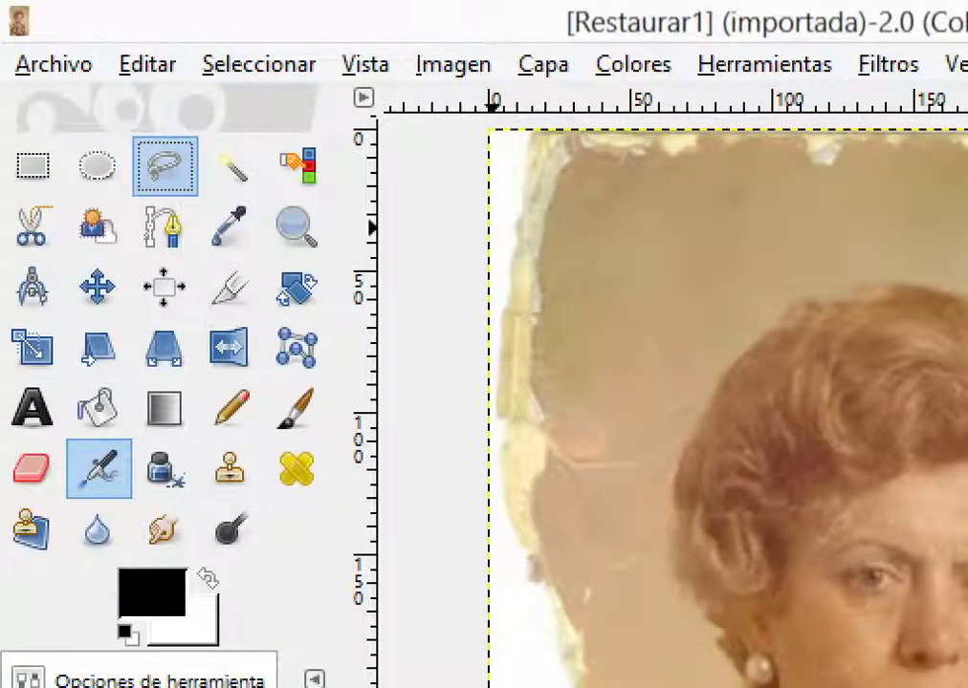
key(super+minus)
key(super+minus)
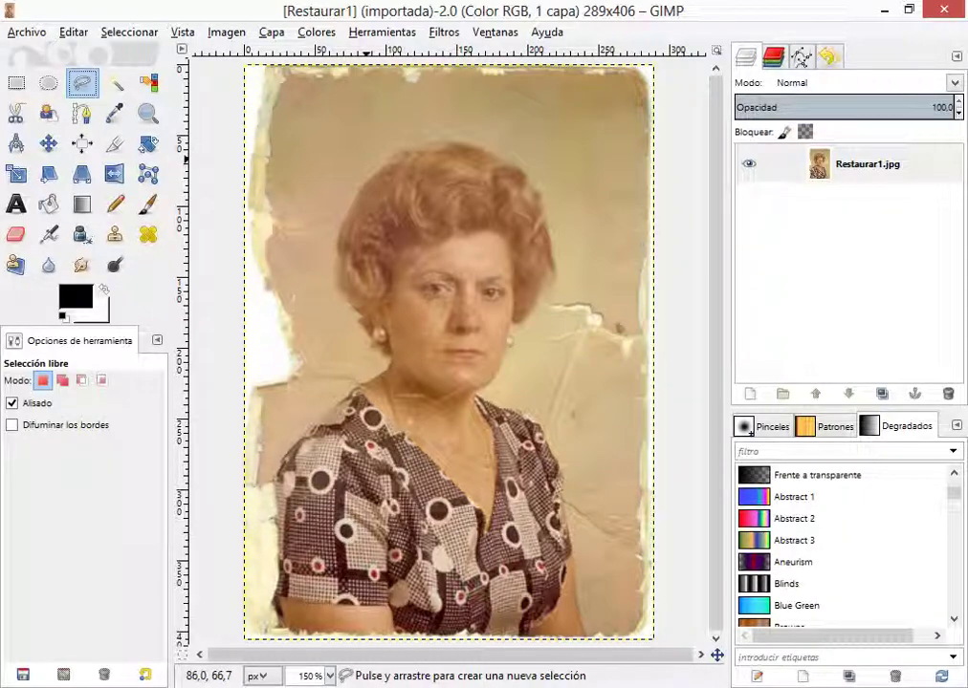
scroll(369, 160, up, 2)
click(526, 128)
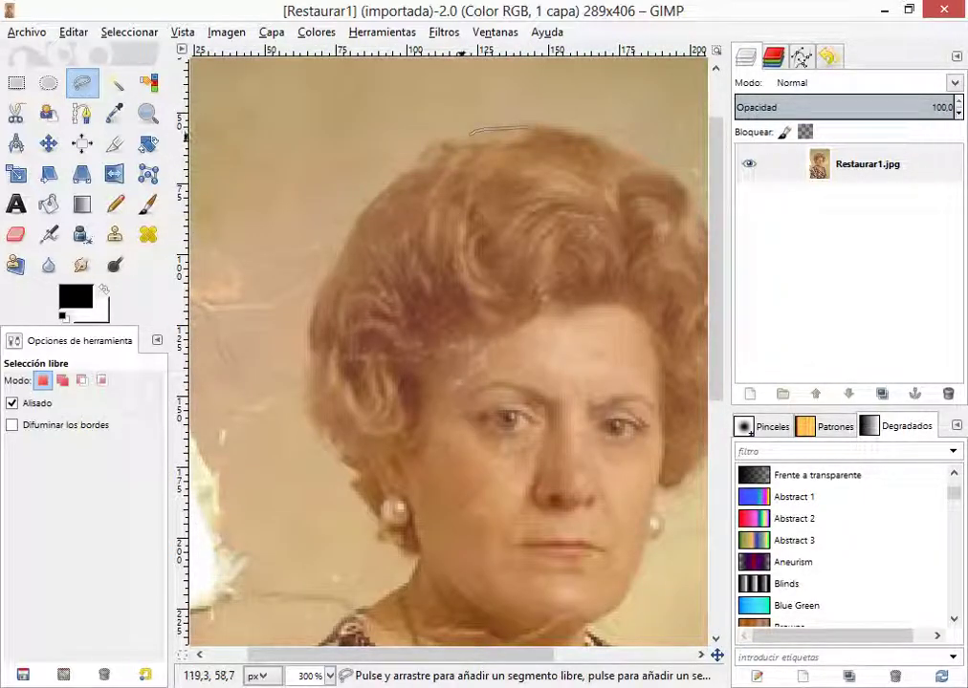
mouse_move(447, 137)
mouse_down()
mouse_move(359, 228)
mouse_move(340, 236)
mouse_move(320, 292)
mouse_move(302, 394)
mouse_move(308, 419)
mouse_move(356, 473)
mouse_up()
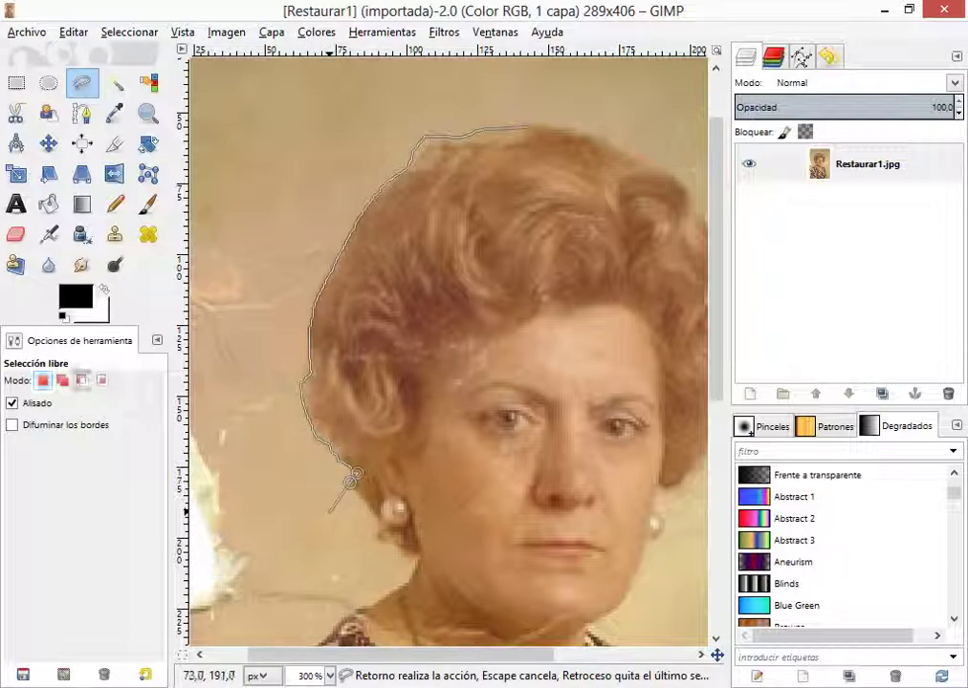
- Continue the selection outline past the left earring and along the neck to the blouse collar
ctrl+scroll(328, 512, up, 4)
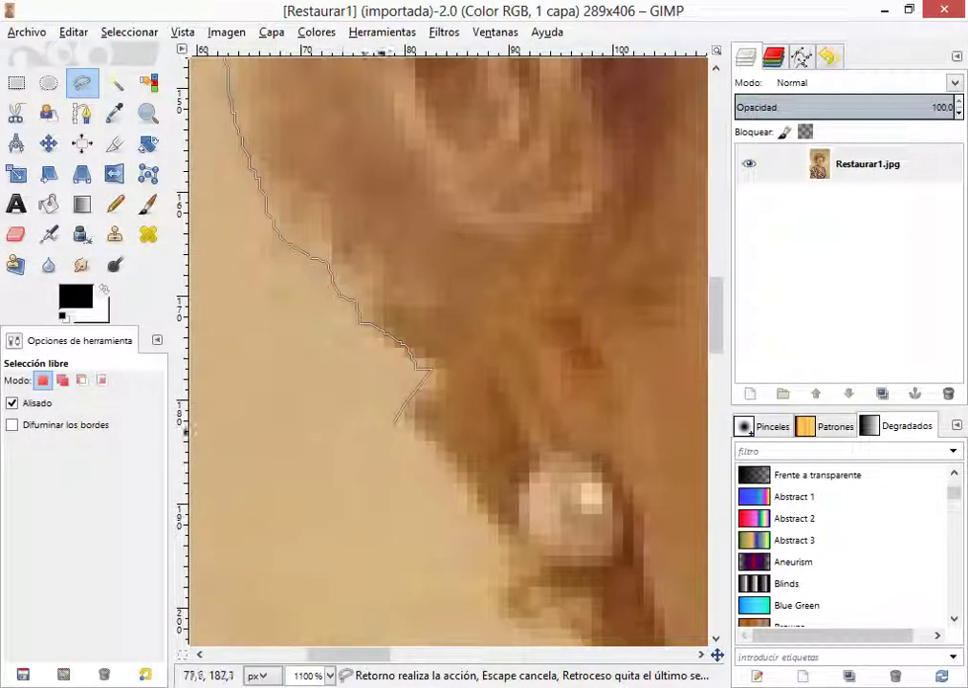
mouse_move(407, 402)
mouse_down()
mouse_move(412, 440)
mouse_move(472, 490)
mouse_move(497, 538)
mouse_move(492, 600)
mouse_up()
scroll(454, 399, down, 2)
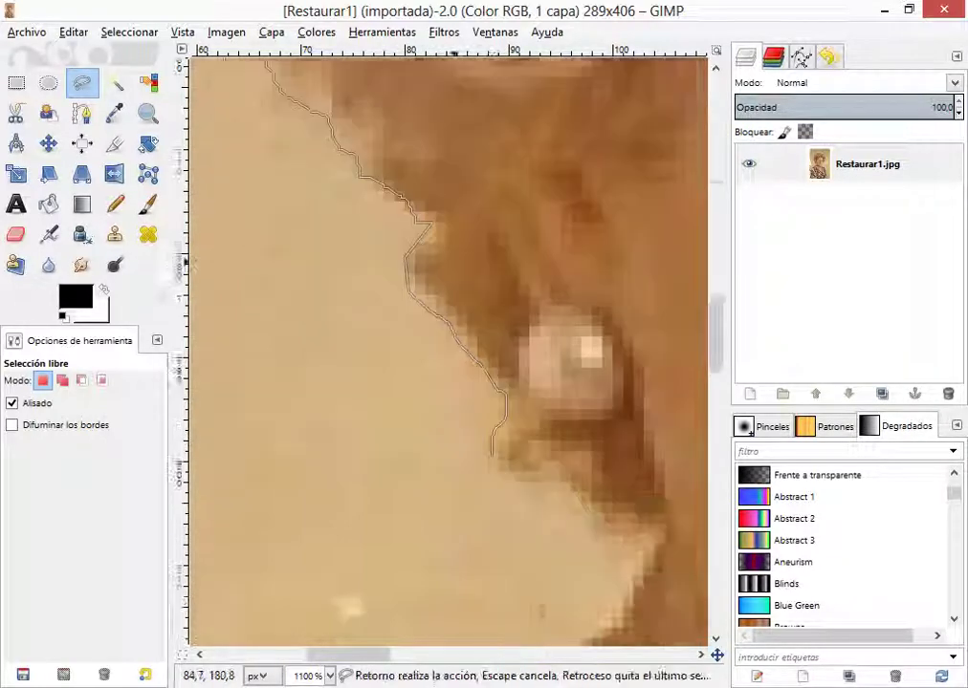
mouse_move(494, 310)
mouse_down()
mouse_move(504, 329)
mouse_move(552, 336)
mouse_move(634, 390)
mouse_move(645, 414)
mouse_move(617, 475)
mouse_up()
click(953, 514)
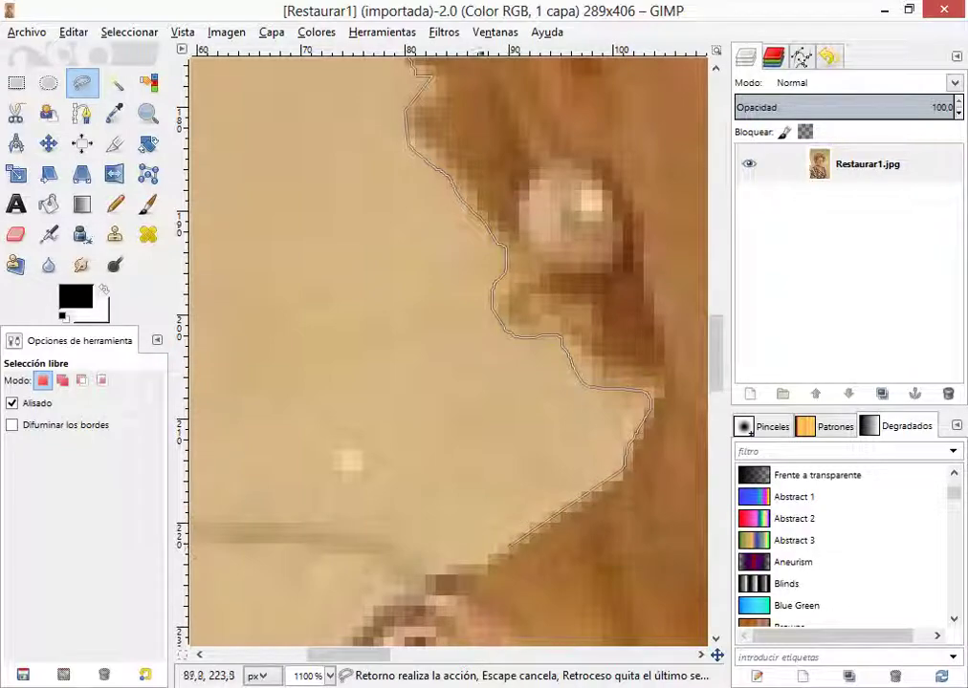
click(438, 564)
scroll(416, 371, down, 2)
scroll(427, 361, down, 2)
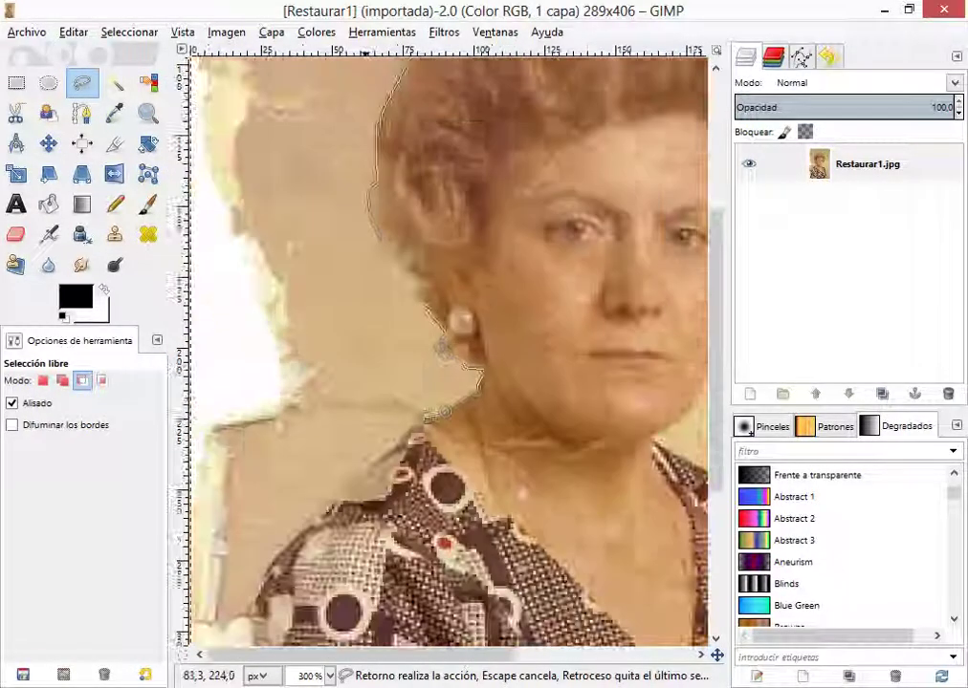
- Extend the selection outline along the left shoulder of the blouse to the top of the sleeve
scroll(281, 302, up, 4)
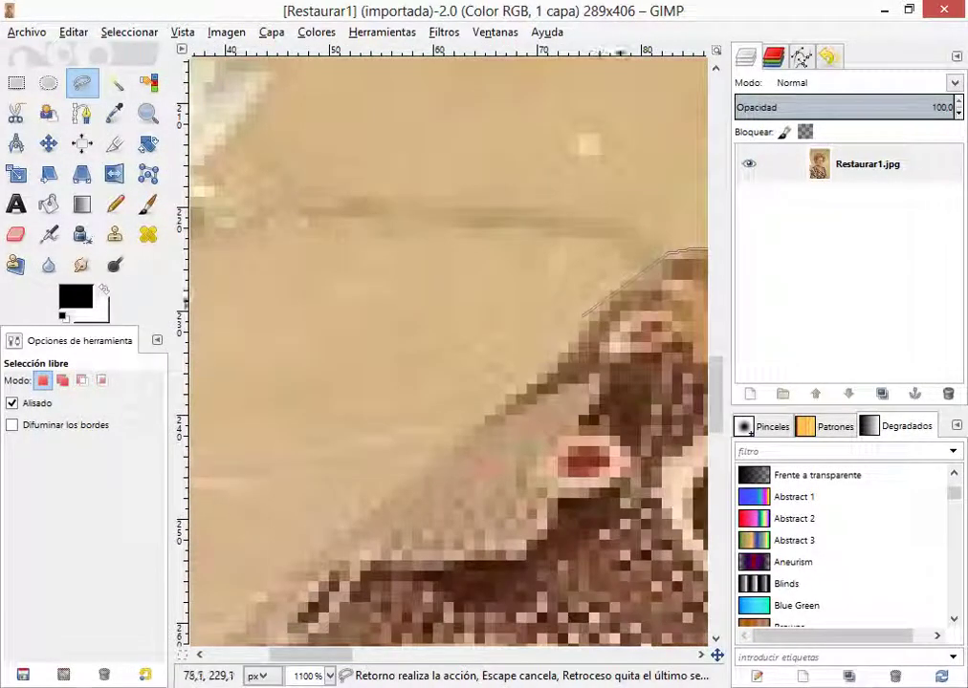
mouse_move(461, 447)
mouse_down()
mouse_move(345, 514)
mouse_move(287, 572)
mouse_up()
scroll(450, 222, down, 1)
scroll(446, 224, down, 6)
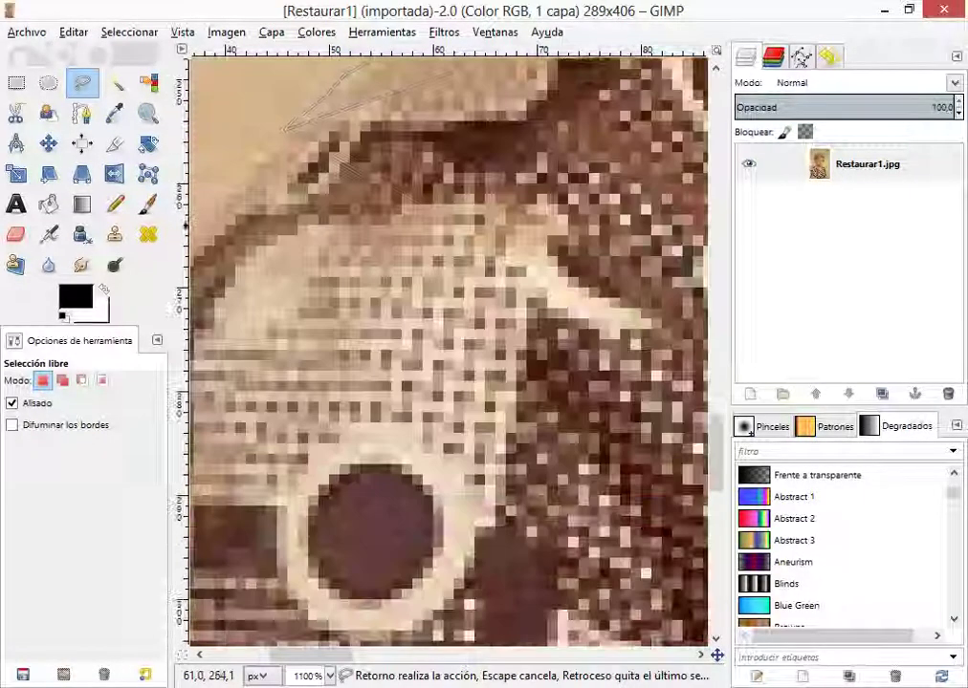
scroll(438, 256, down, 4)
scroll(345, 298, up, 4)
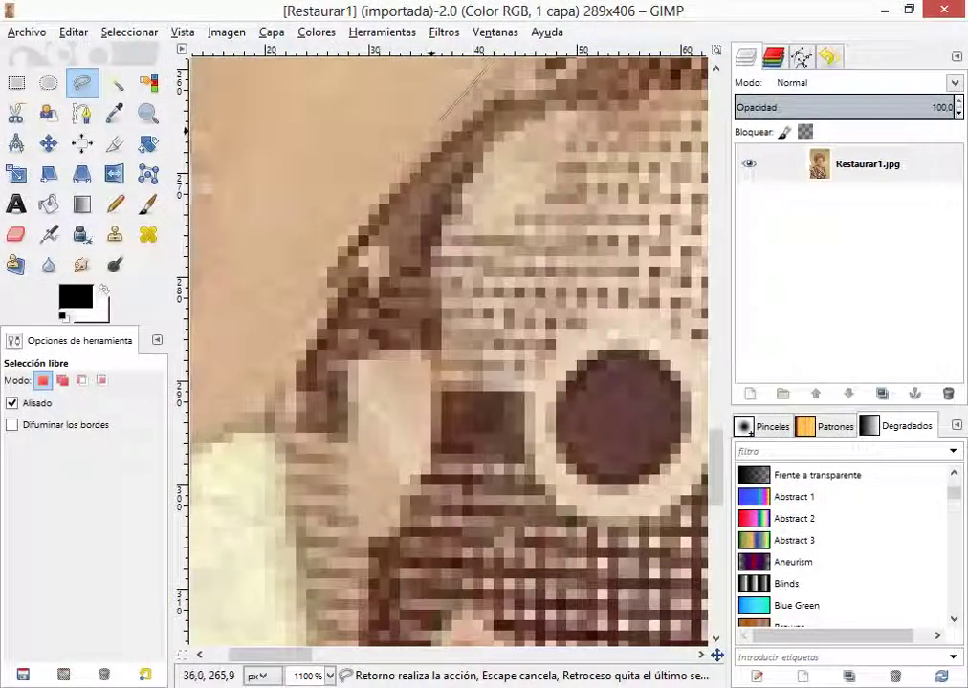
mouse_move(419, 136)
mouse_down()
mouse_move(315, 291)
mouse_move(263, 392)
mouse_move(256, 446)
mouse_up()
scroll(321, 268, down, 6)
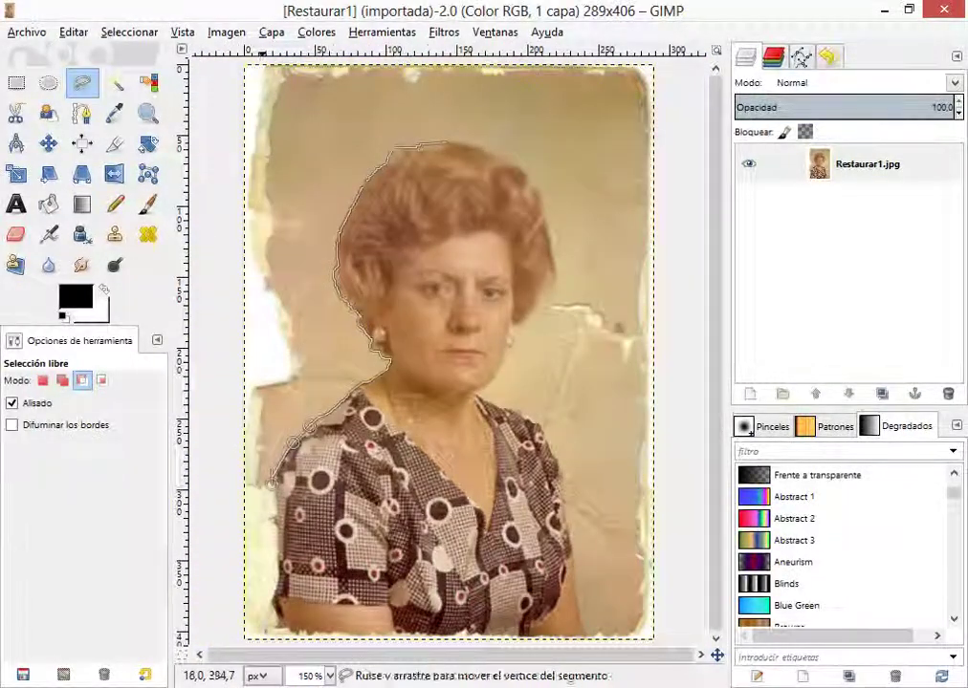
- Trace the outline down the left sleeve and arm, then across the photo's bottom edge to the right arm
scroll(280, 542, up, 7)
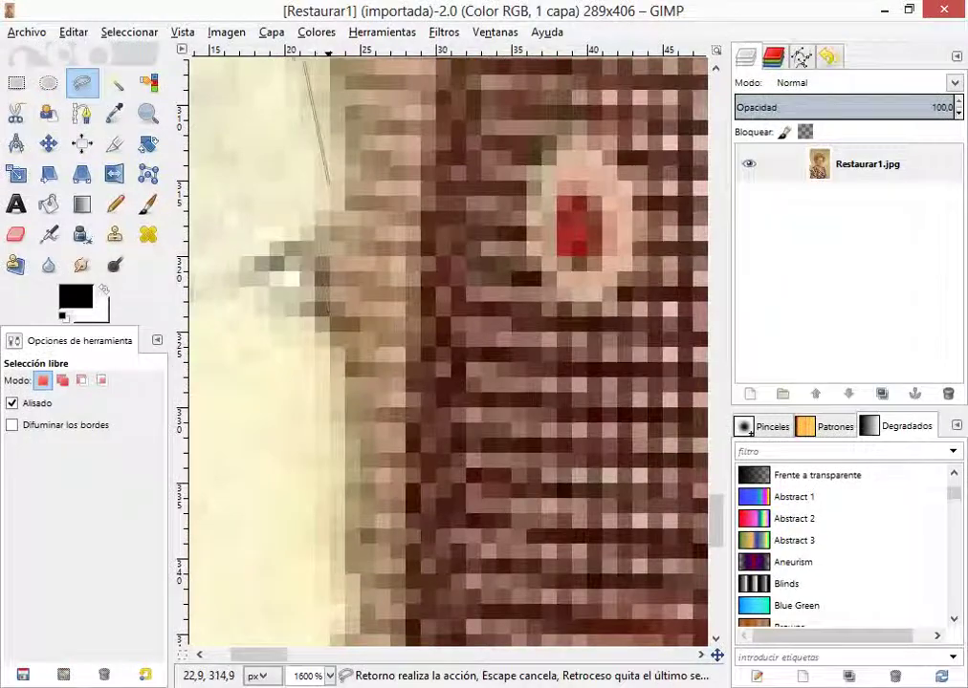
mouse_move(328, 137)
mouse_down()
mouse_move(320, 215)
mouse_move(280, 282)
mouse_move(331, 403)
mouse_move(329, 531)
mouse_up()
scroll(323, 413, down, 4)
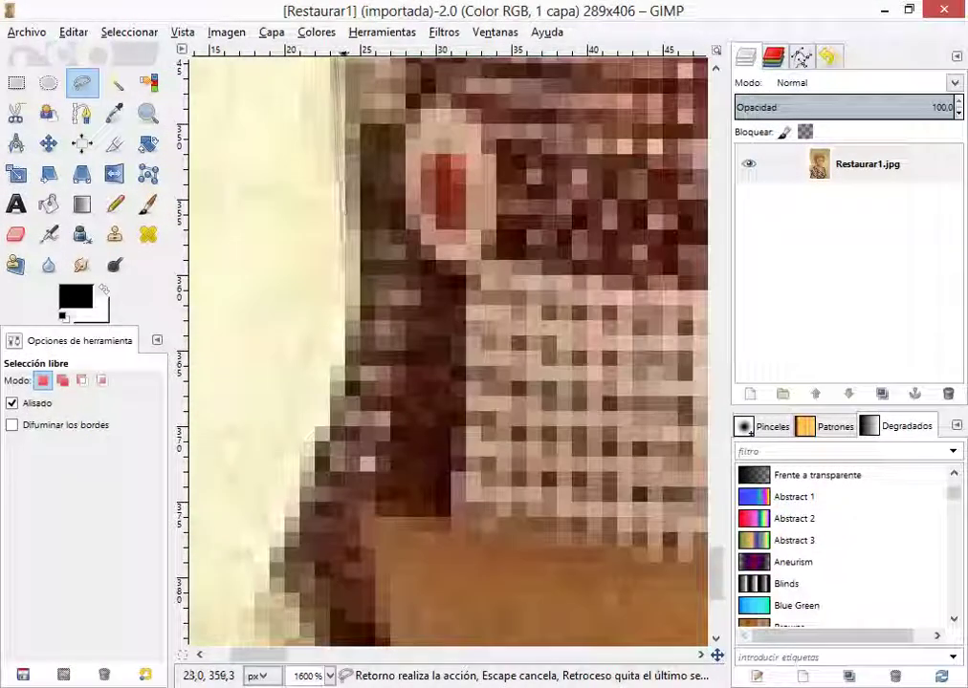
mouse_move(347, 325)
mouse_down()
mouse_move(337, 400)
mouse_move(280, 530)
mouse_up()
scroll(278, 533, down, 4)
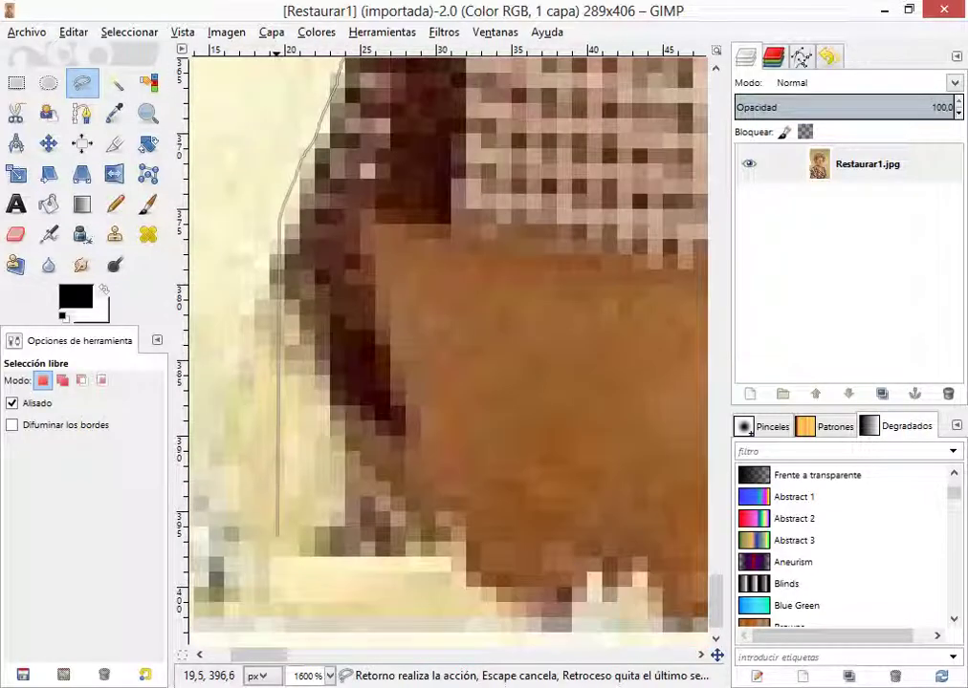
mouse_move(279, 230)
mouse_down()
mouse_move(326, 445)
mouse_move(338, 579)
mouse_up()
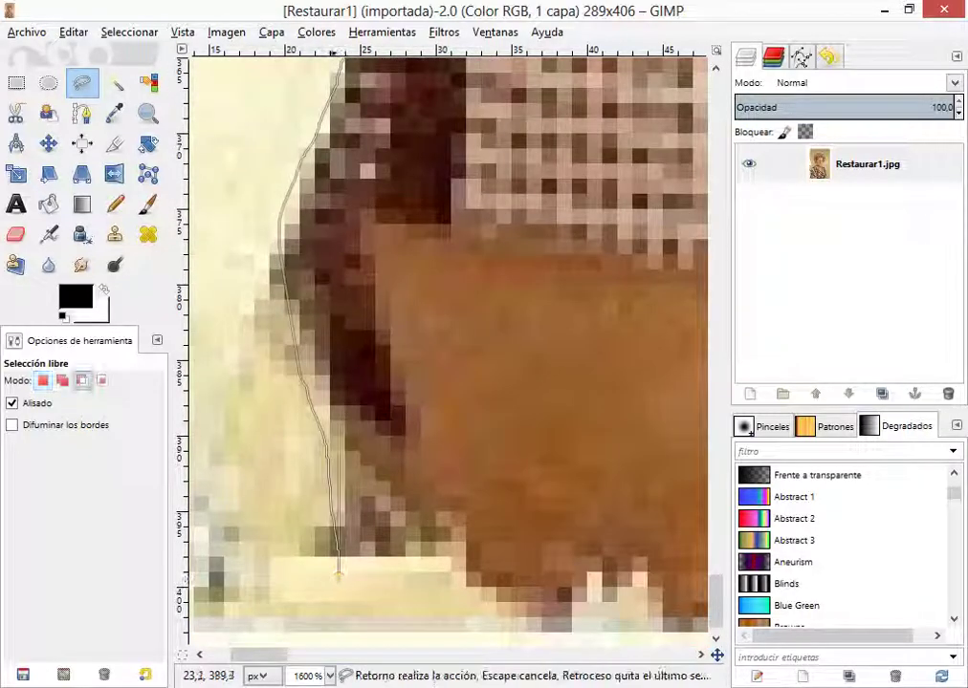
scroll(338, 574, down, 8)
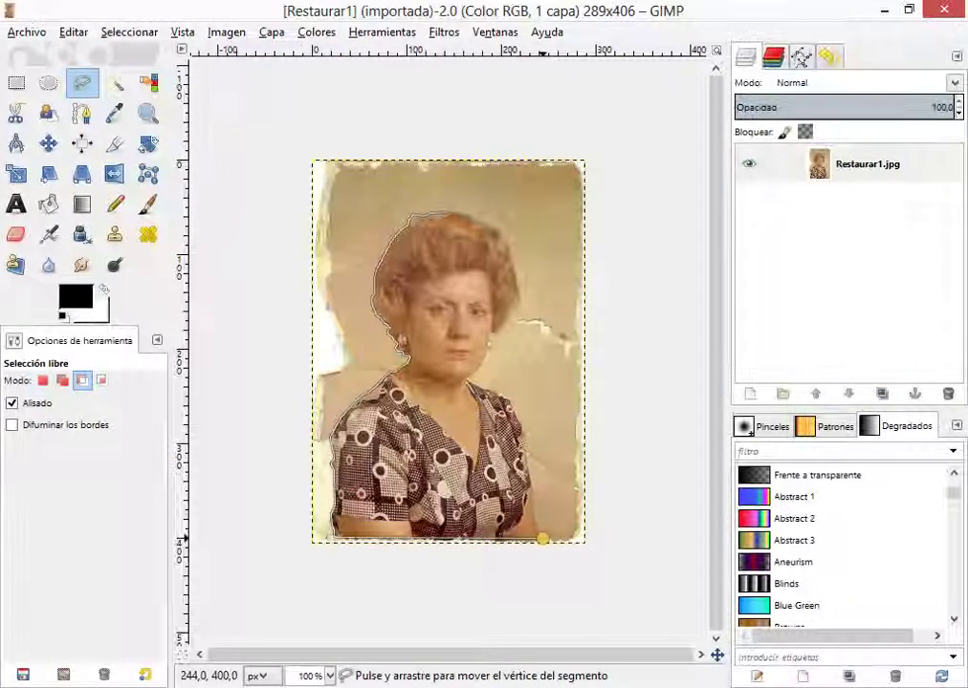
- Trace the outline up the right arm, sleeve and shoulder to where the collar meets the neck
scroll(544, 533, up, 4)
scroll(606, 517, down, 5)
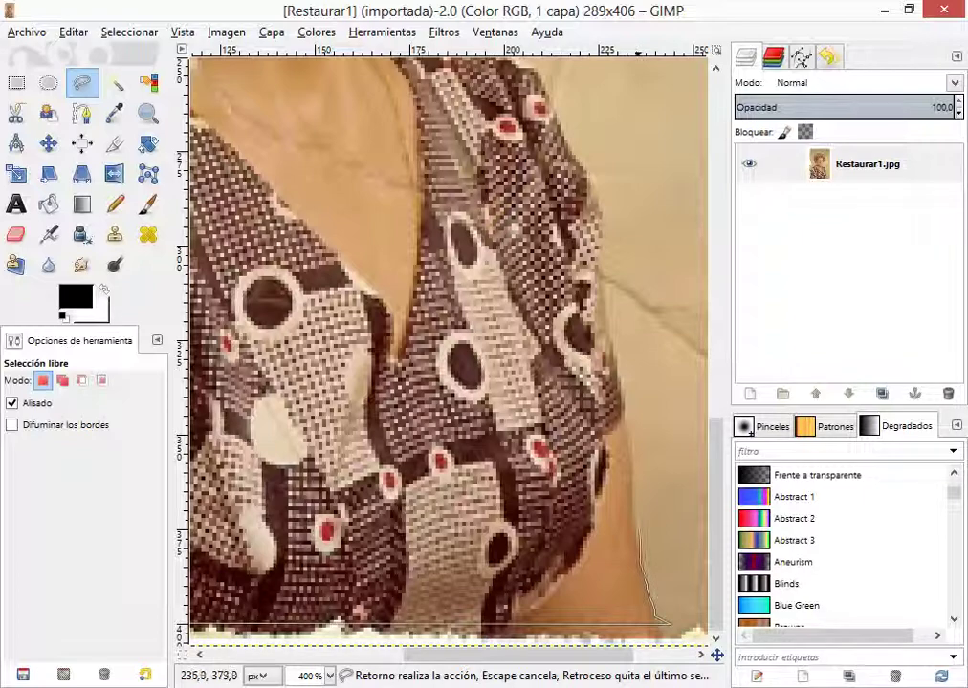
mouse_move(639, 560)
mouse_down()
mouse_move(628, 399)
mouse_move(600, 273)
mouse_move(599, 189)
mouse_up()
scroll(599, 189, up, 2)
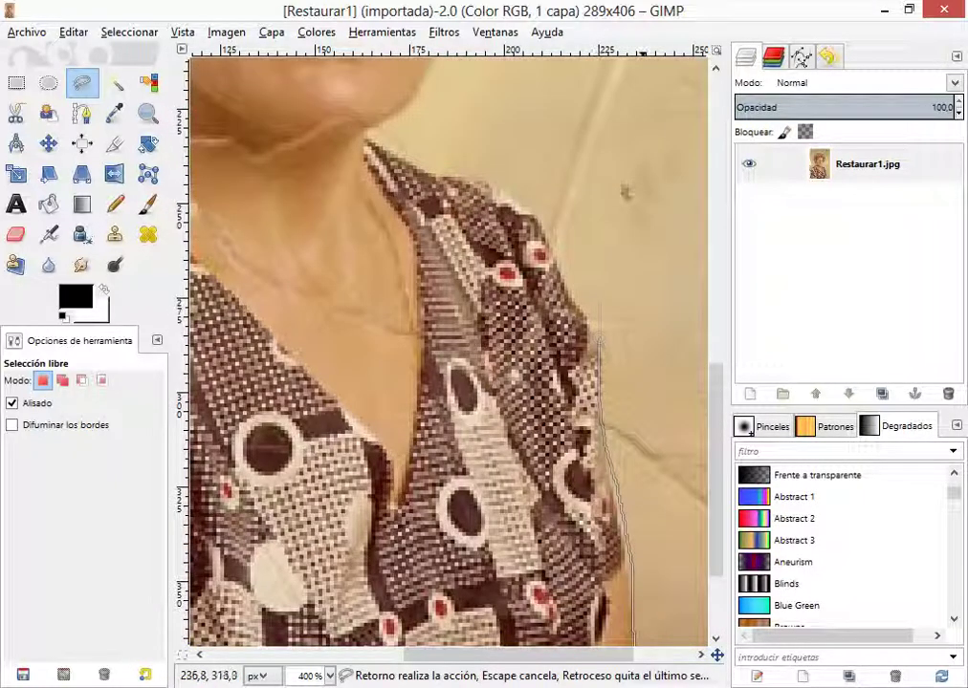
mouse_move(596, 330)
mouse_down()
mouse_move(543, 216)
mouse_move(490, 196)
mouse_move(505, 199)
mouse_move(456, 195)
mouse_up()
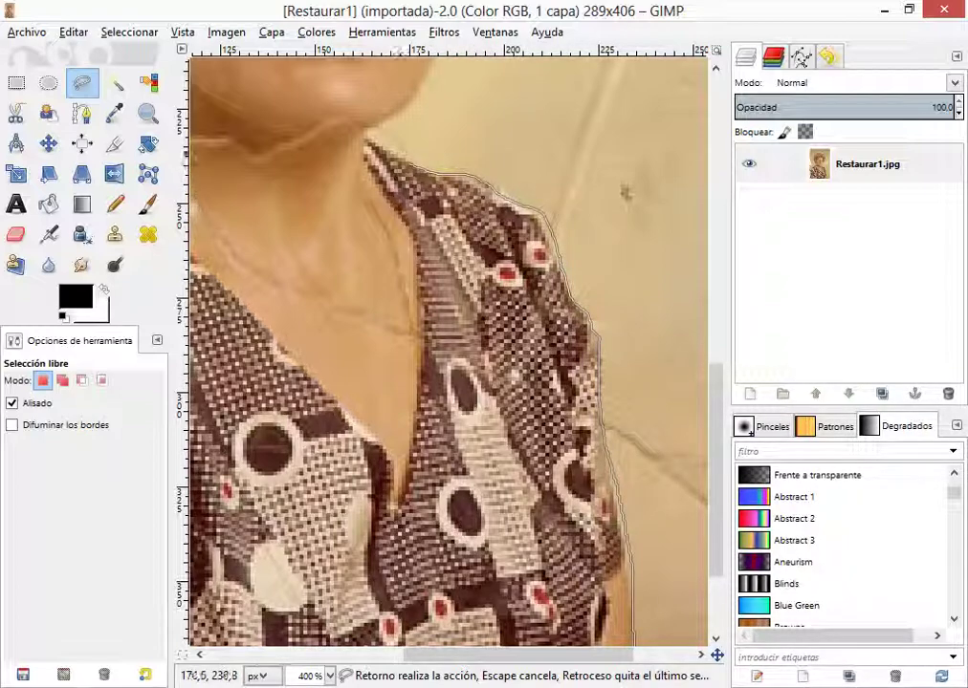
drag(392, 162, 387, 146)
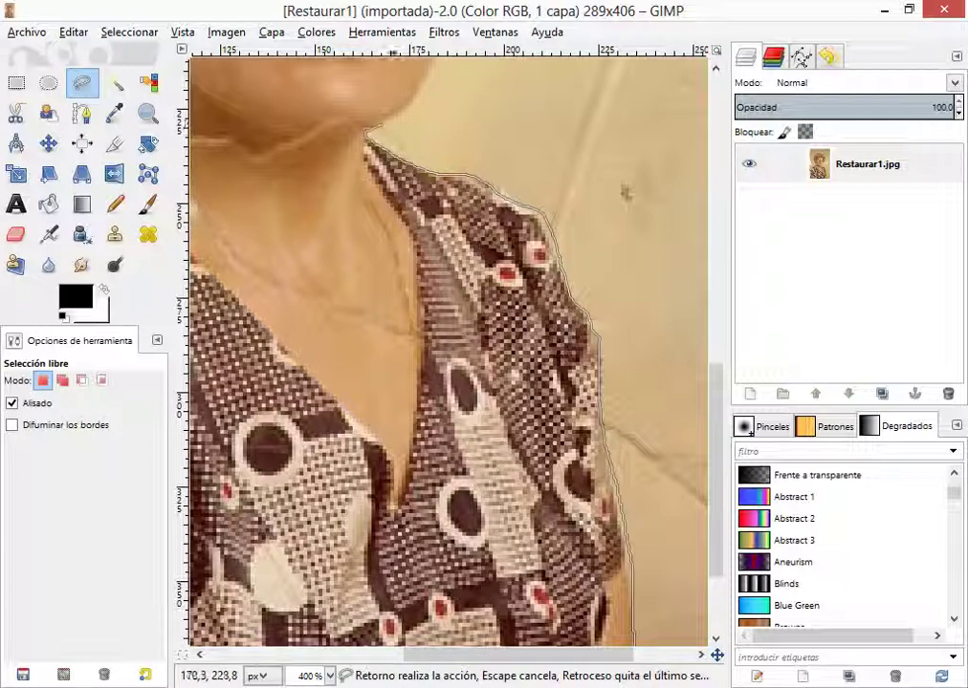
- Continue the selection outline up the right side of the jaw and around the right earring
click(411, 111)
scroll(412, 111, up, 1)
scroll(466, 279, up, 2)
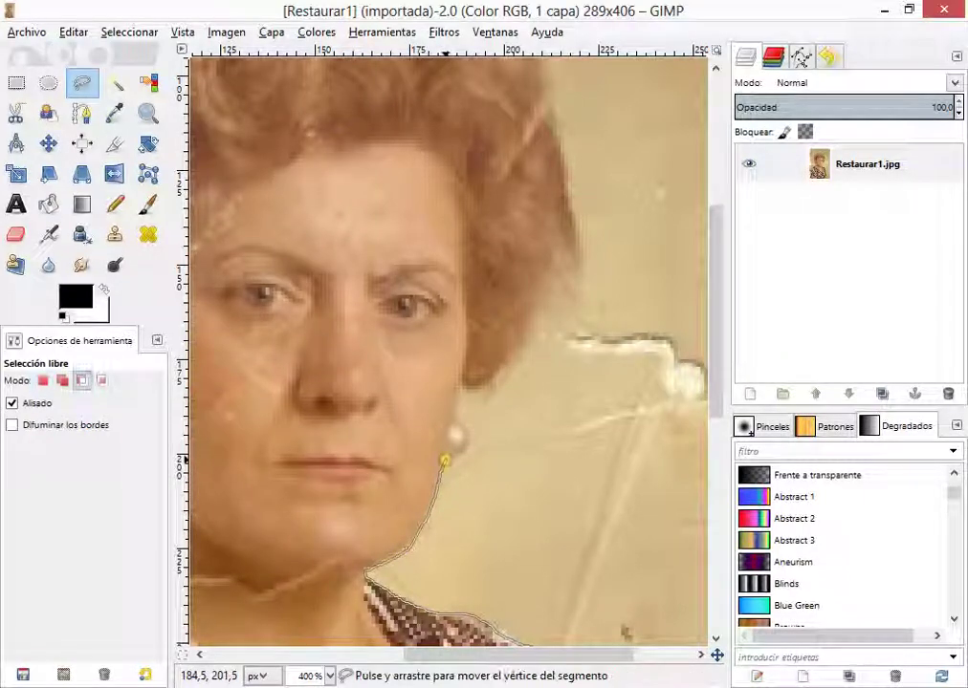
scroll(452, 464, up, 4)
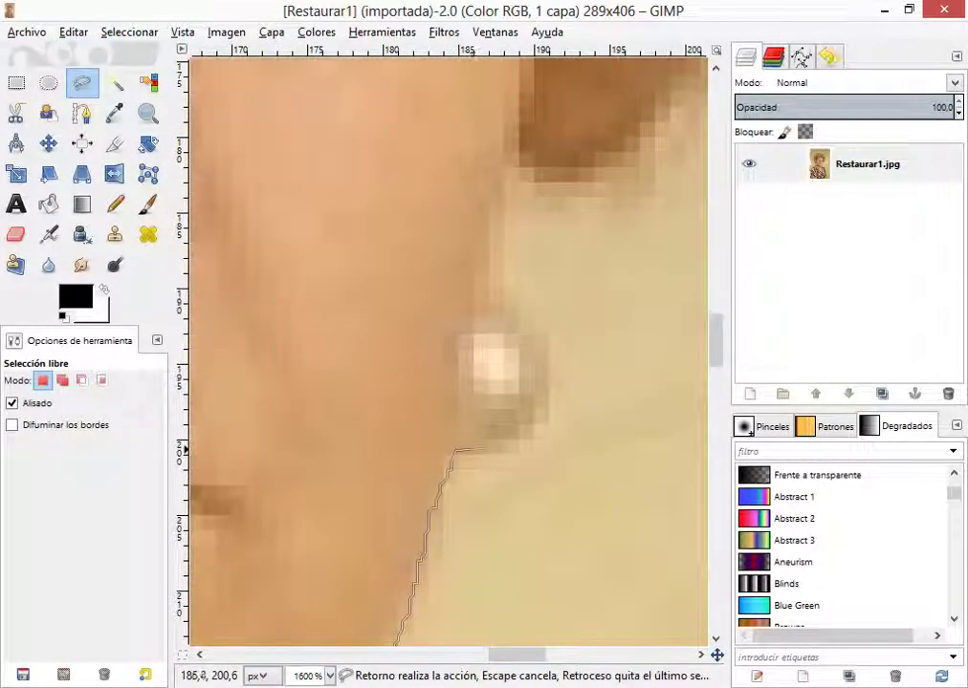
mouse_move(493, 455)
mouse_down()
mouse_move(527, 425)
mouse_move(542, 367)
mouse_move(532, 334)
mouse_move(494, 298)
mouse_up()
scroll(524, 216, down, 6)
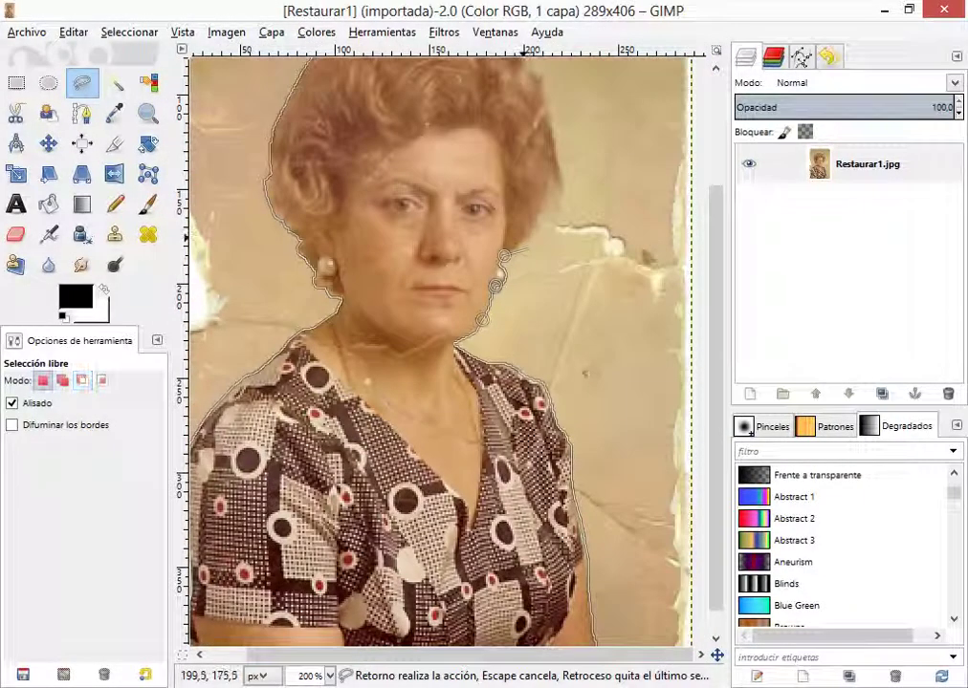
- Outline the right side and top of the hair and close the selection at its starting point
scroll(531, 215, up, 3)
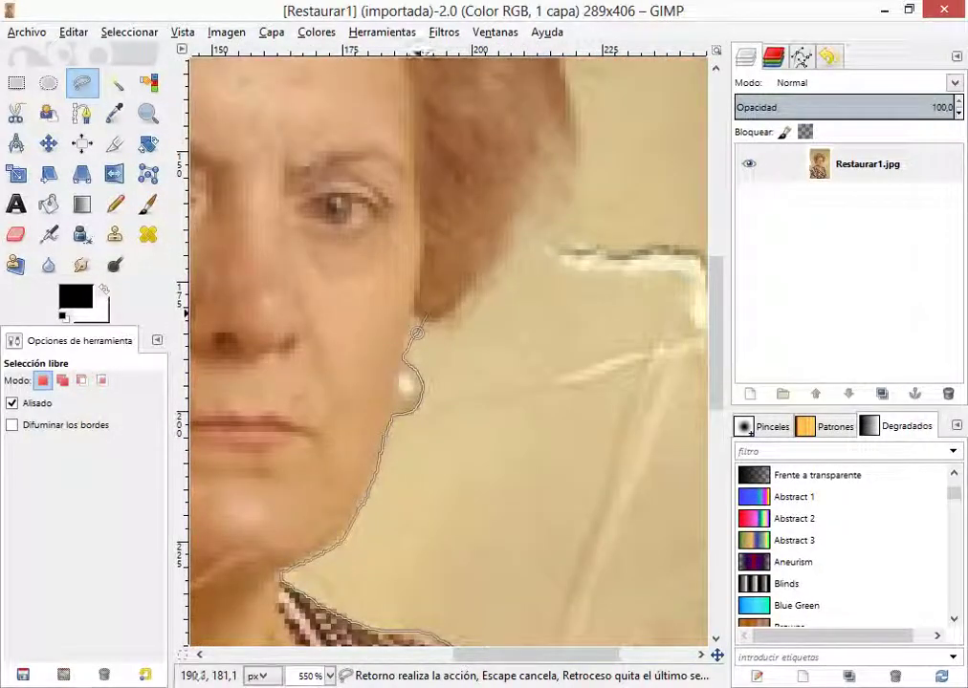
mouse_move(417, 315)
mouse_down()
mouse_move(520, 225)
mouse_move(523, 170)
mouse_move(583, 125)
mouse_move(595, 234)
mouse_up()
scroll(598, 232, down, 4)
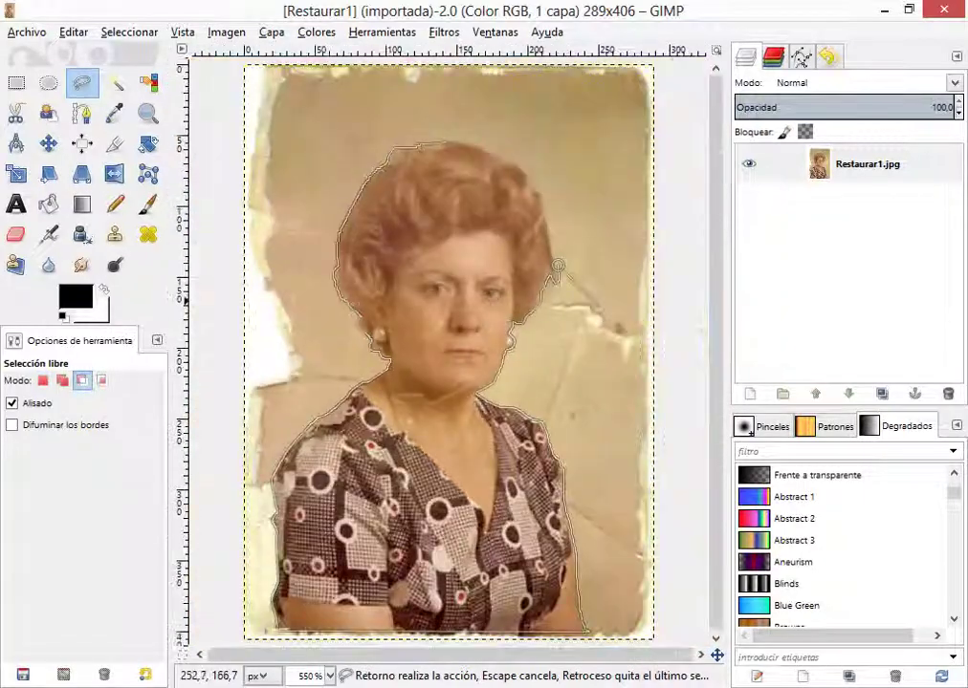
scroll(620, 227, up, 3)
click(500, 130)
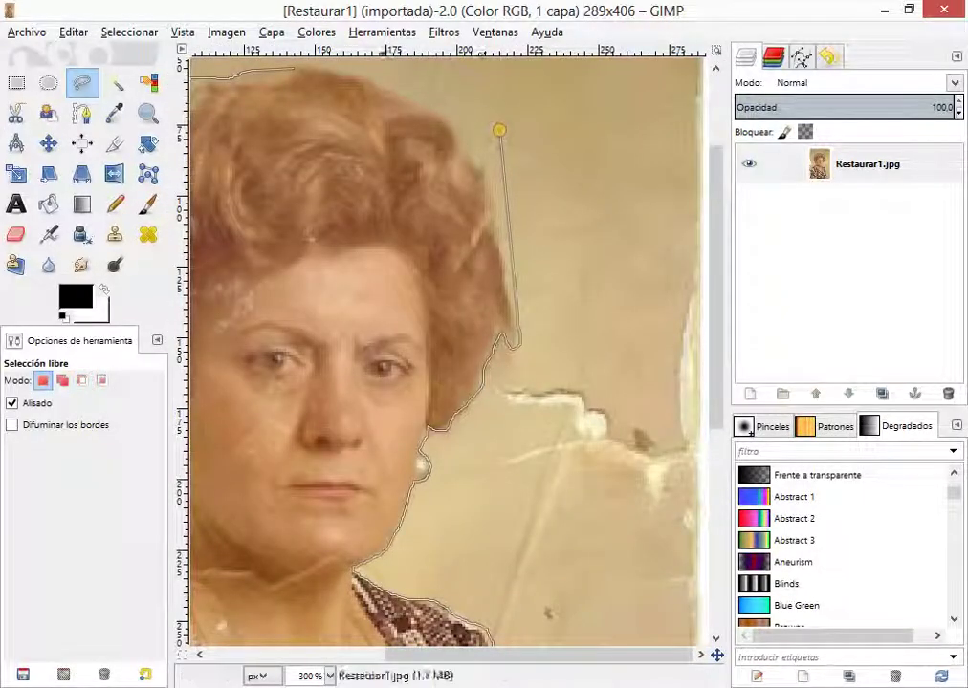
click(383, 65)
click(294, 67)
scroll(440, 364, down, 4)
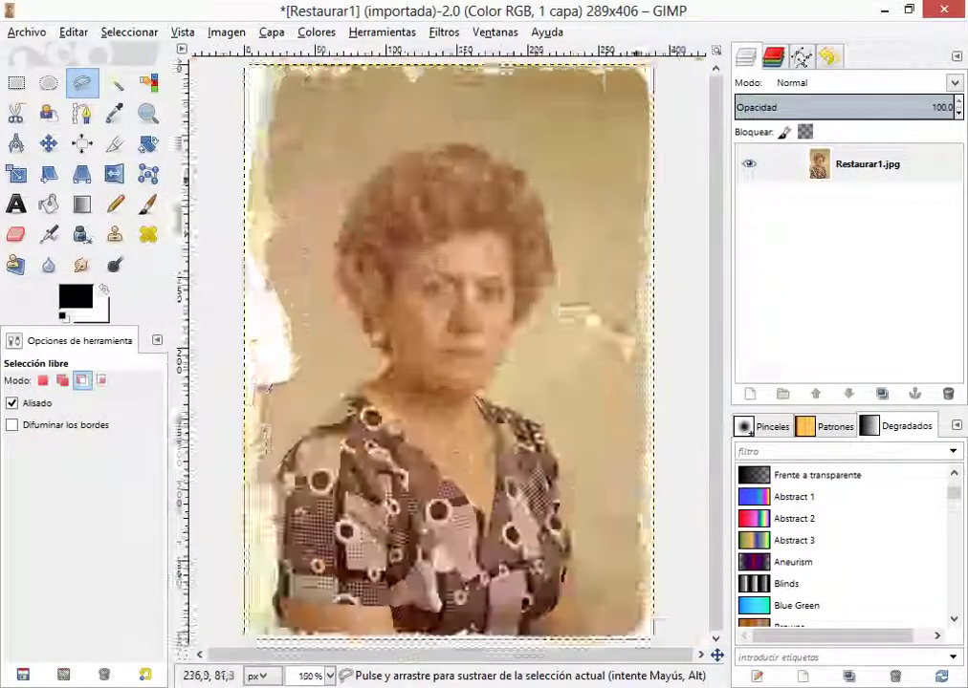
- Copy the selected woman, paste her and convert the floating selection into a new layer
scroll(465, 399, up, 1)
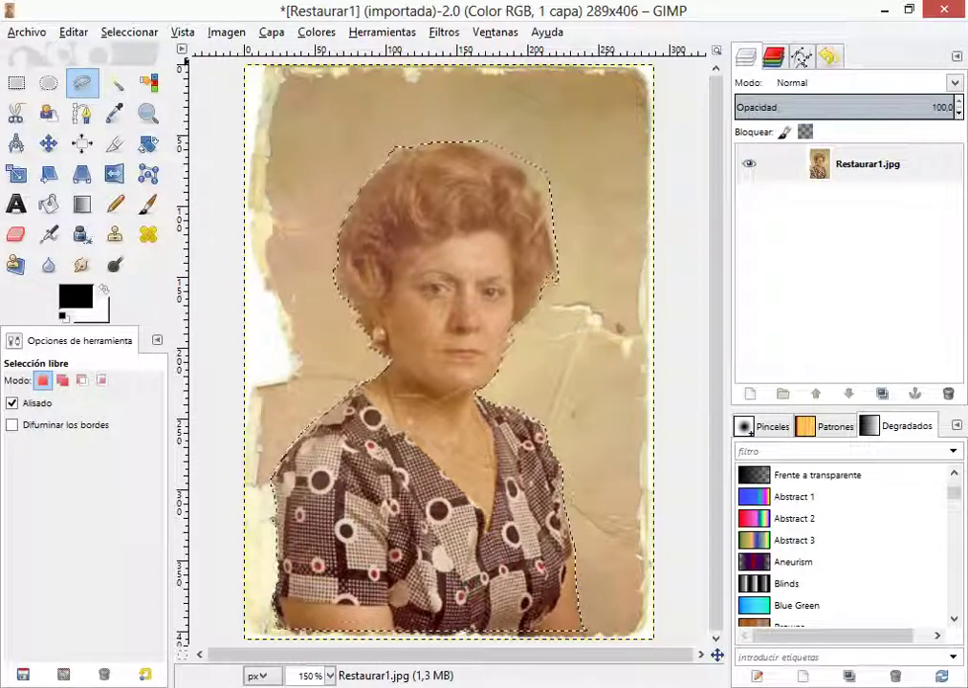
click(74, 33)
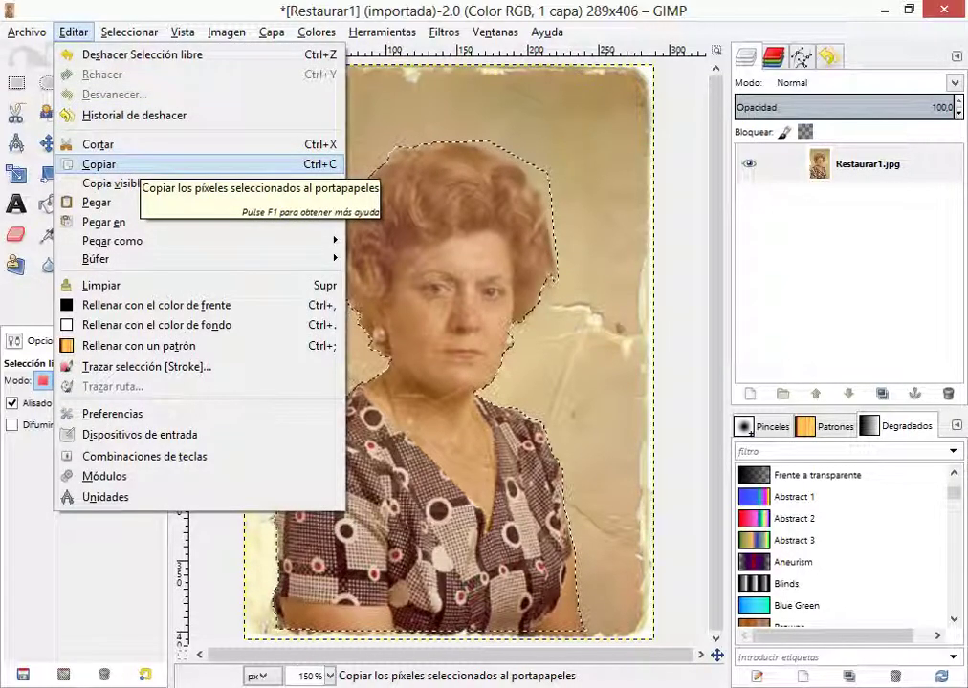
click(113, 166)
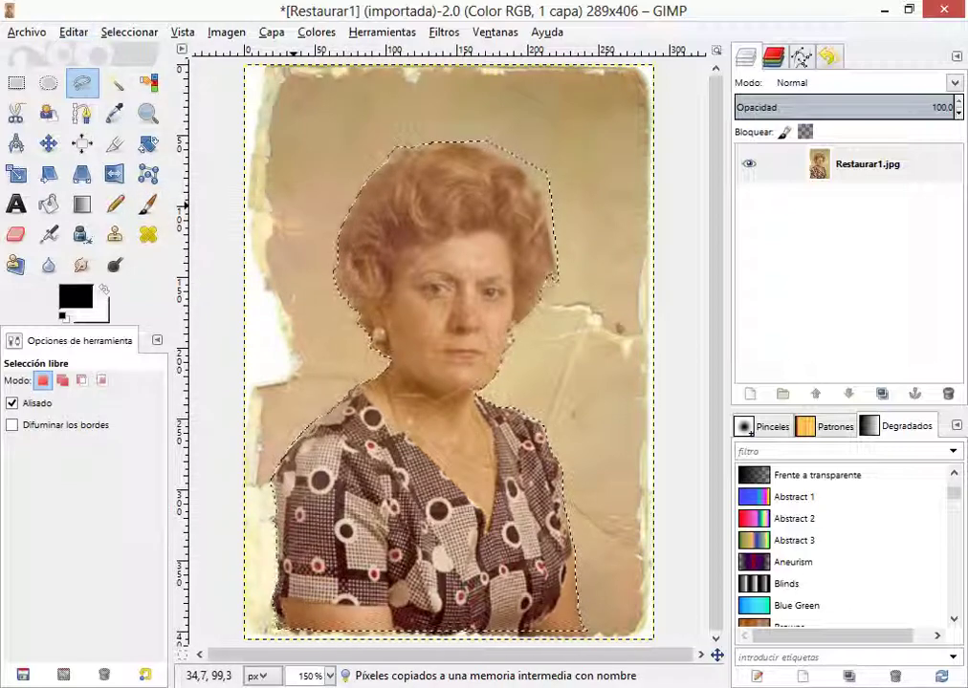
click(73, 32)
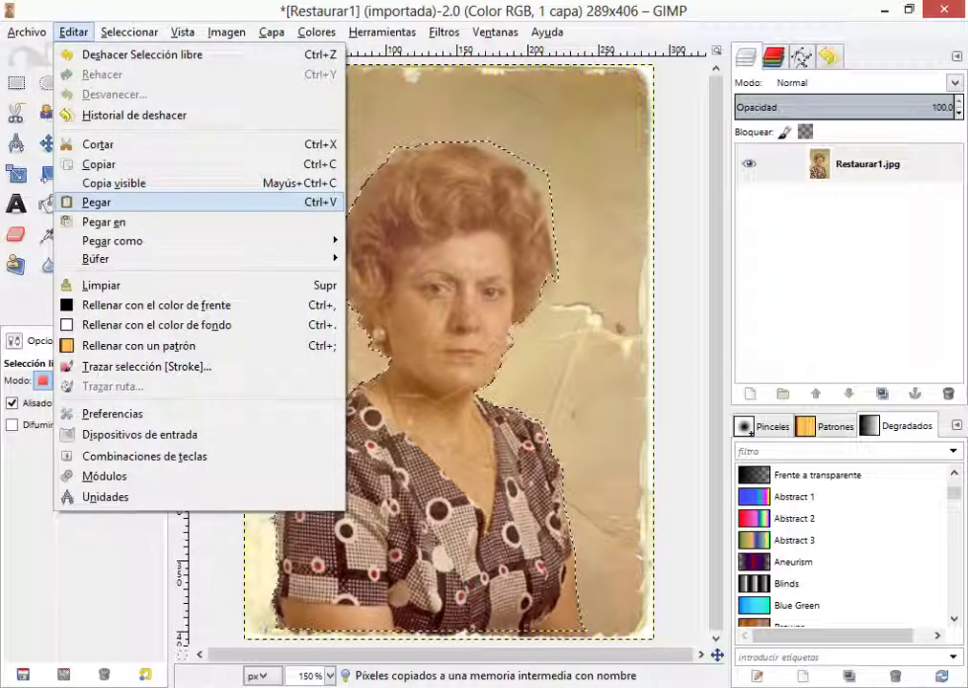
click(96, 202)
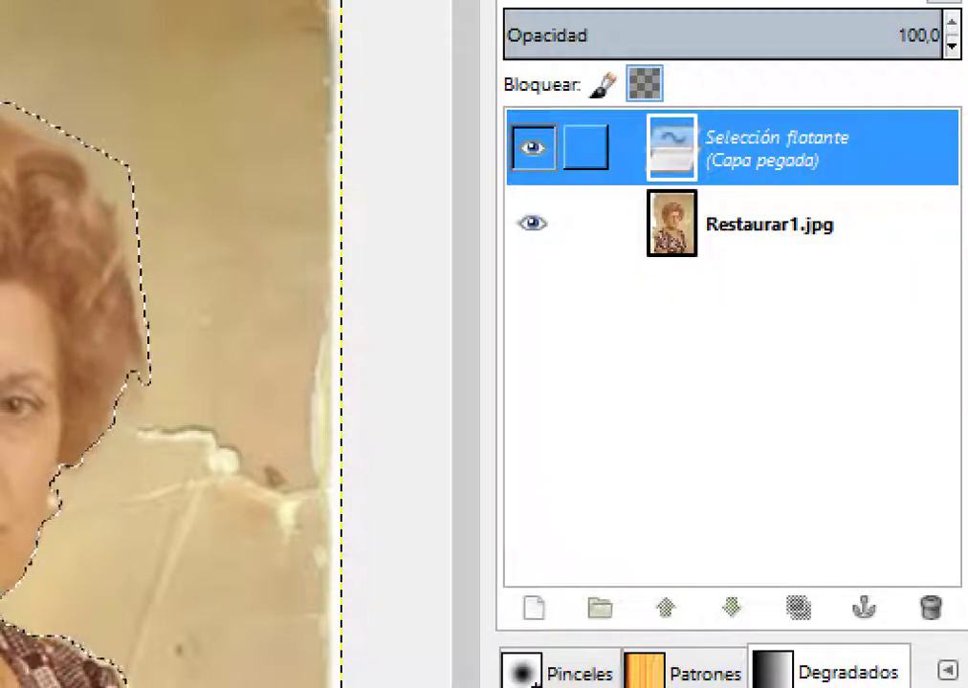
right_click(718, 153)
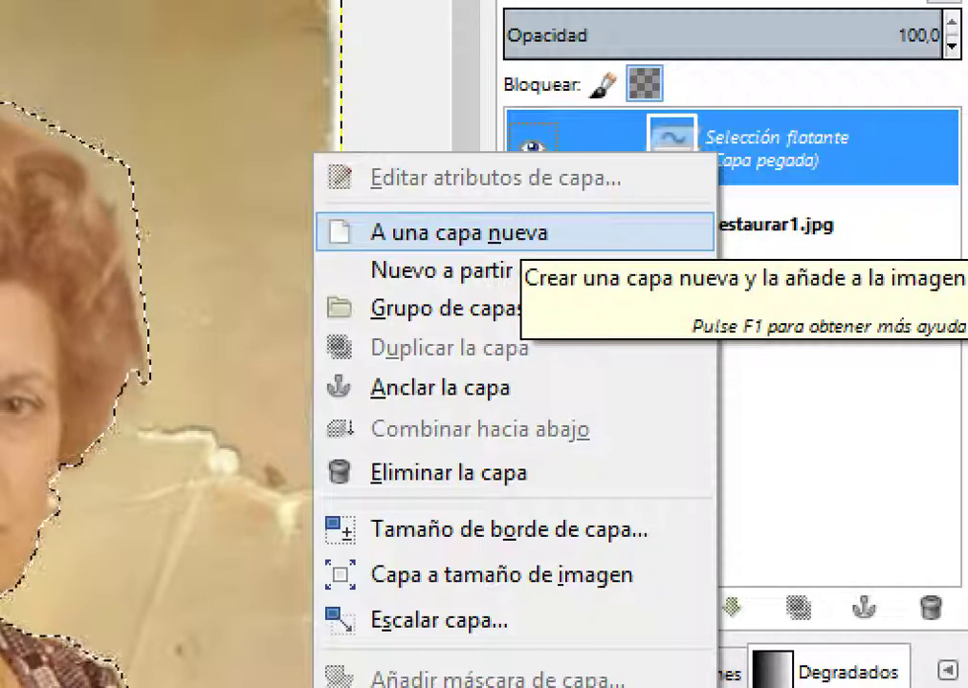
click(498, 234)
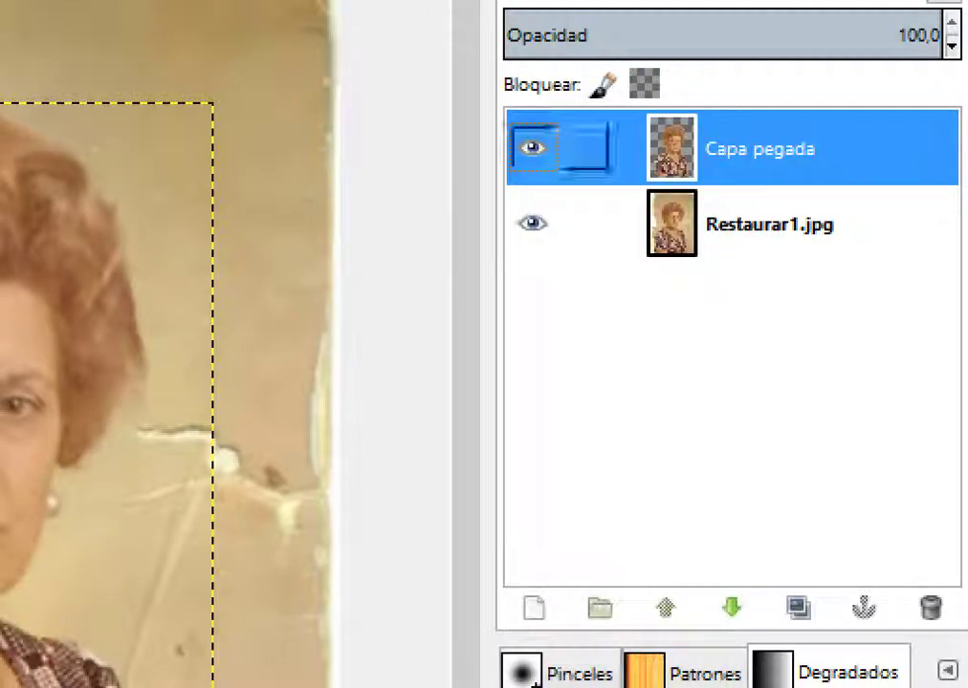
- Hide the Restaurar1.jpg layer, comparing the cutout with and without it, and make the Capa pegada layer active
click(532, 224)
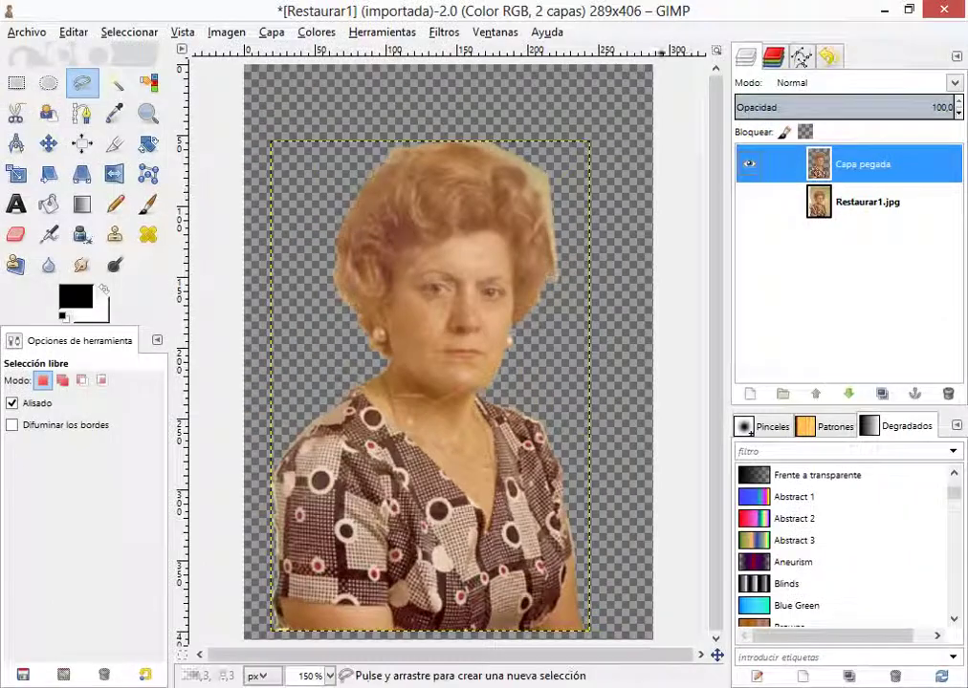
click(865, 202)
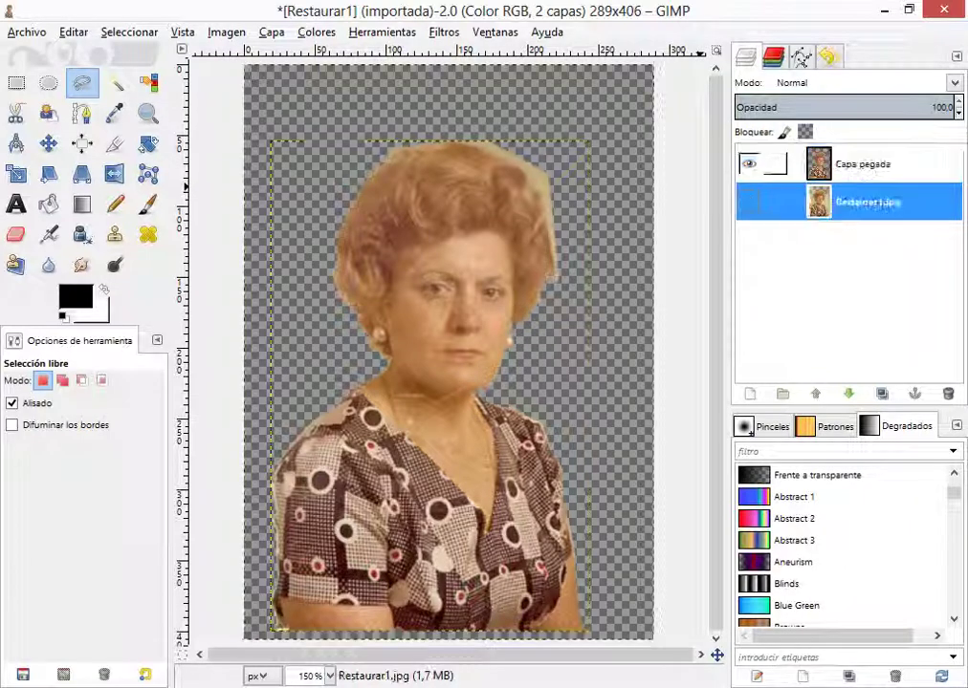
click(749, 202)
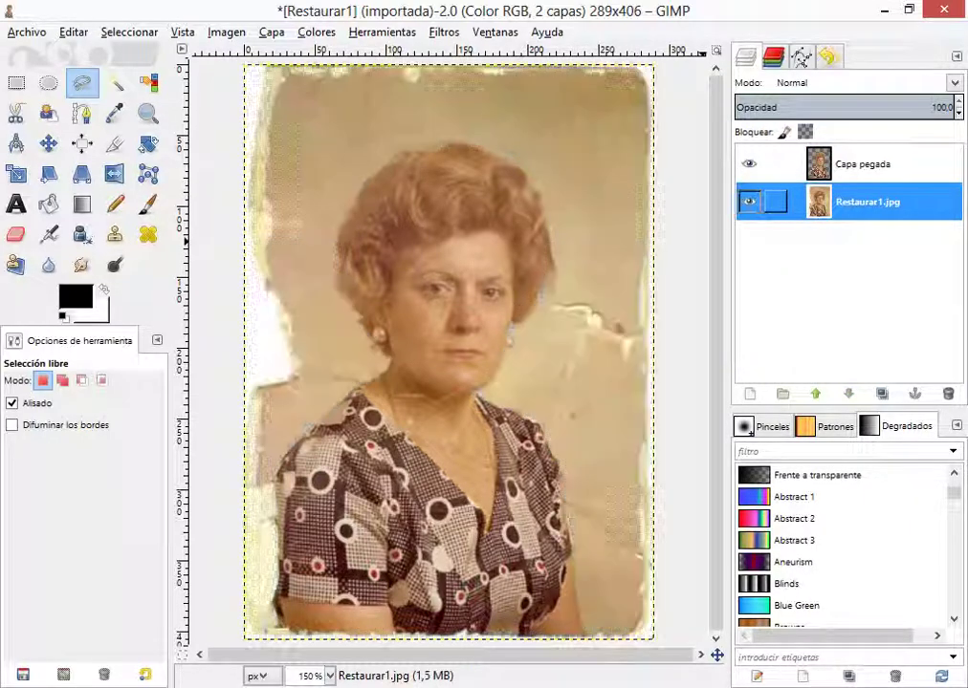
click(749, 164)
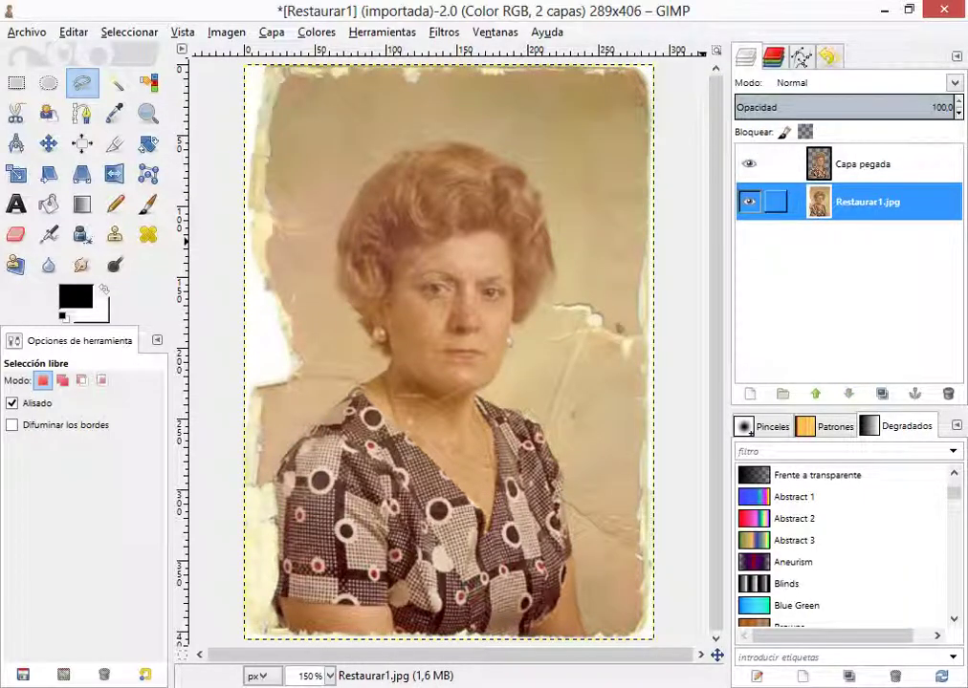
click(748, 202)
click(832, 165)
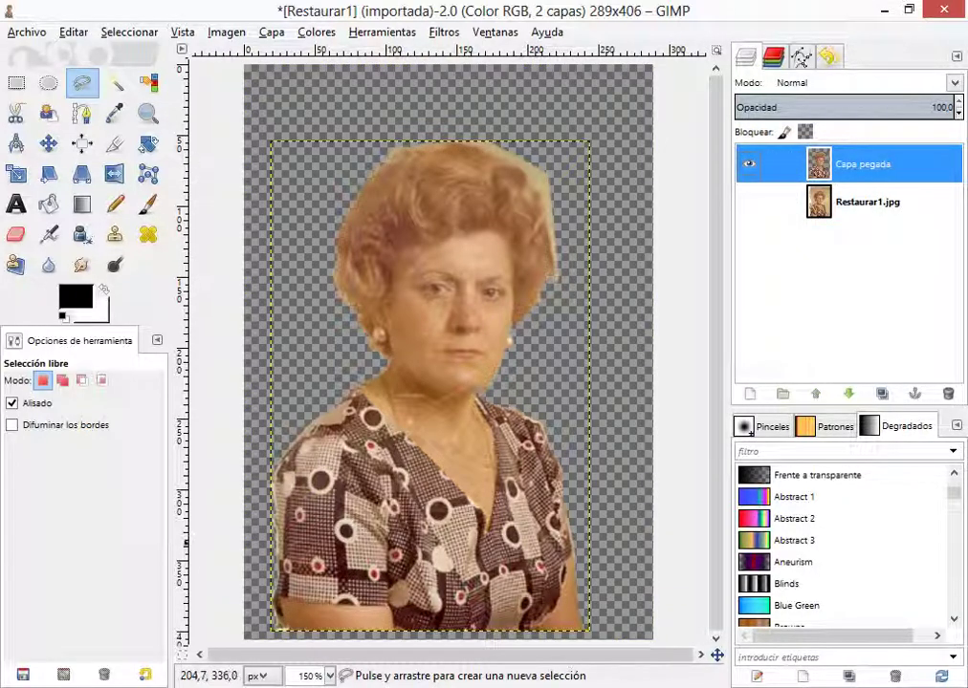
- Erase the leftover background along the upper right curve of the hair with the size 20 Hardness 050 eraser
scroll(484, 124, up, 5)
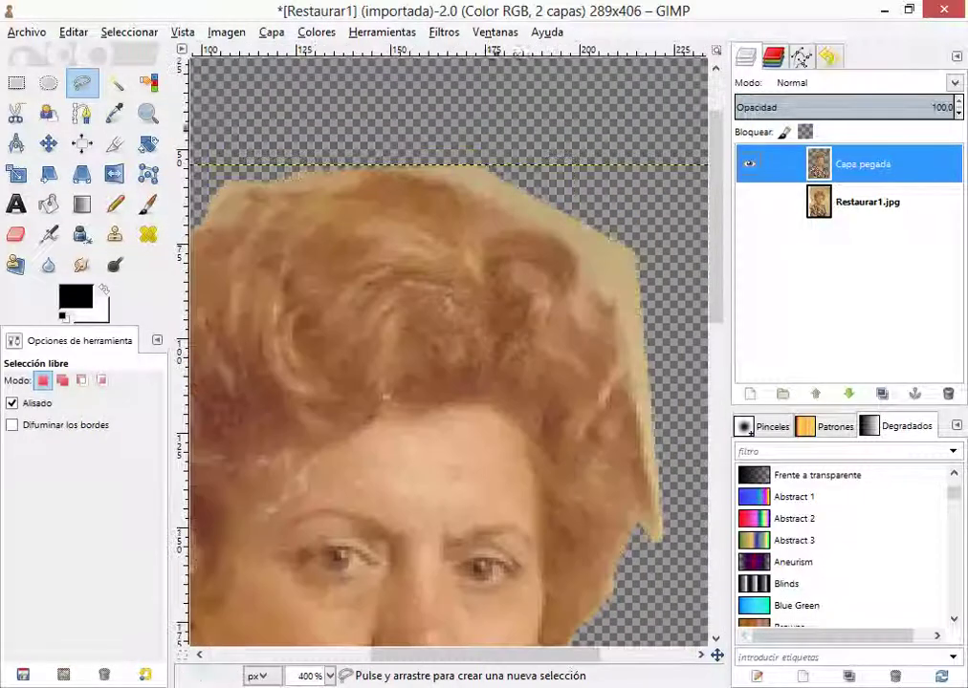
scroll(384, 155, down, 3)
scroll(500, 230, up, 1)
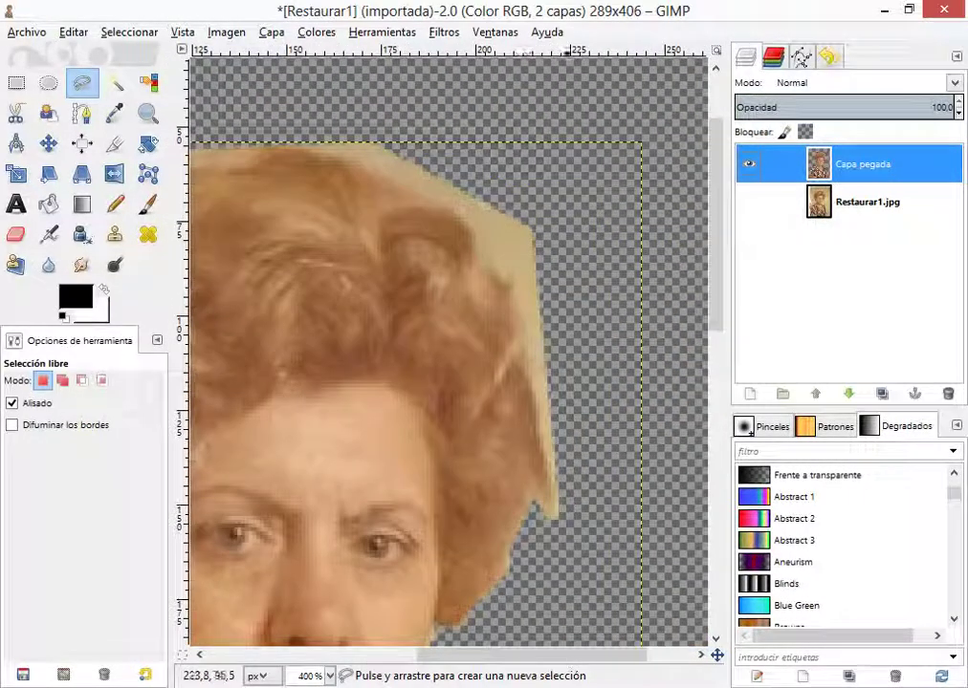
click(16, 234)
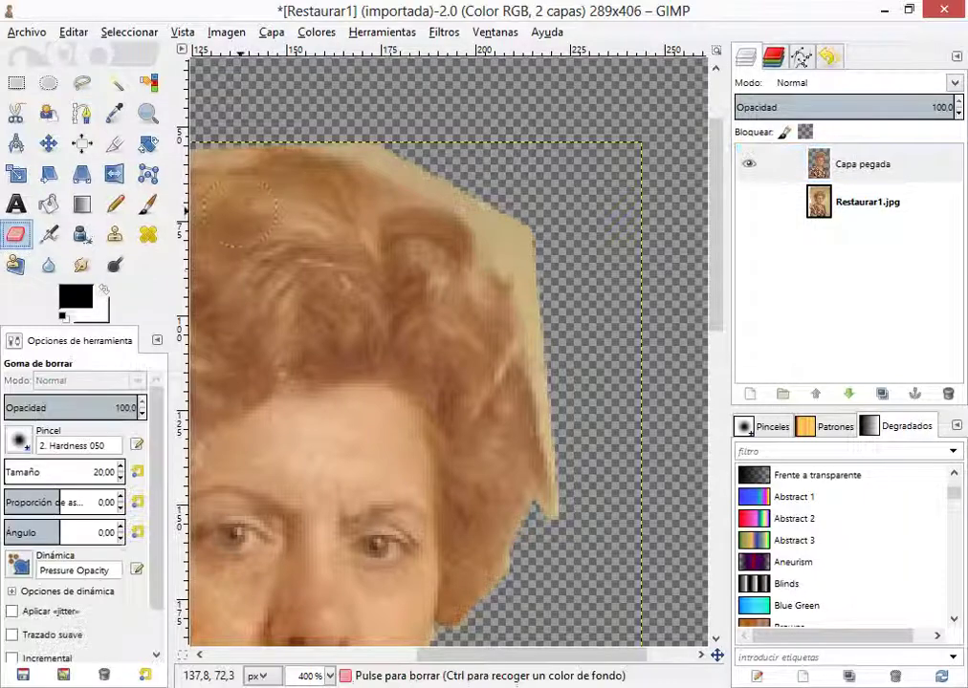
scroll(381, 230, up, 2)
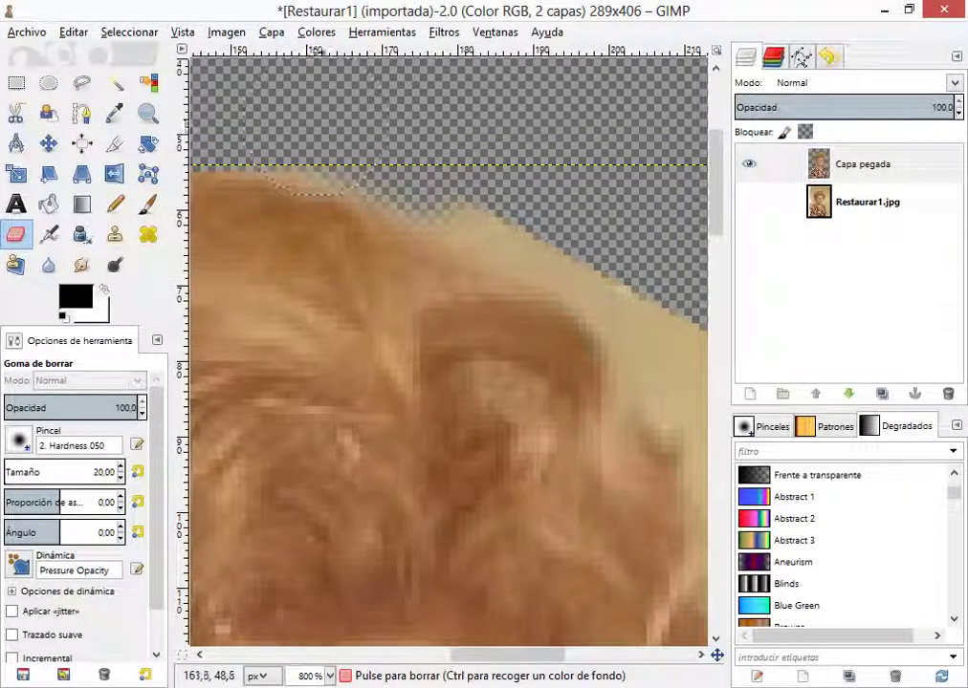
mouse_move(402, 158)
mouse_down()
mouse_move(477, 172)
mouse_move(525, 224)
mouse_up()
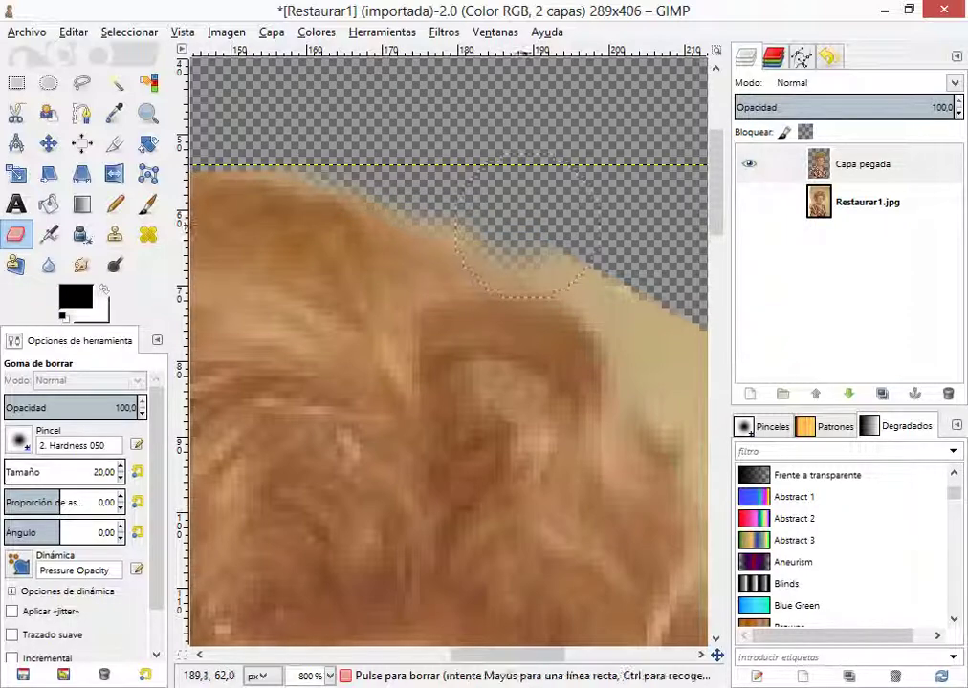
scroll(362, 165, down, 2)
scroll(557, 292, up, 2)
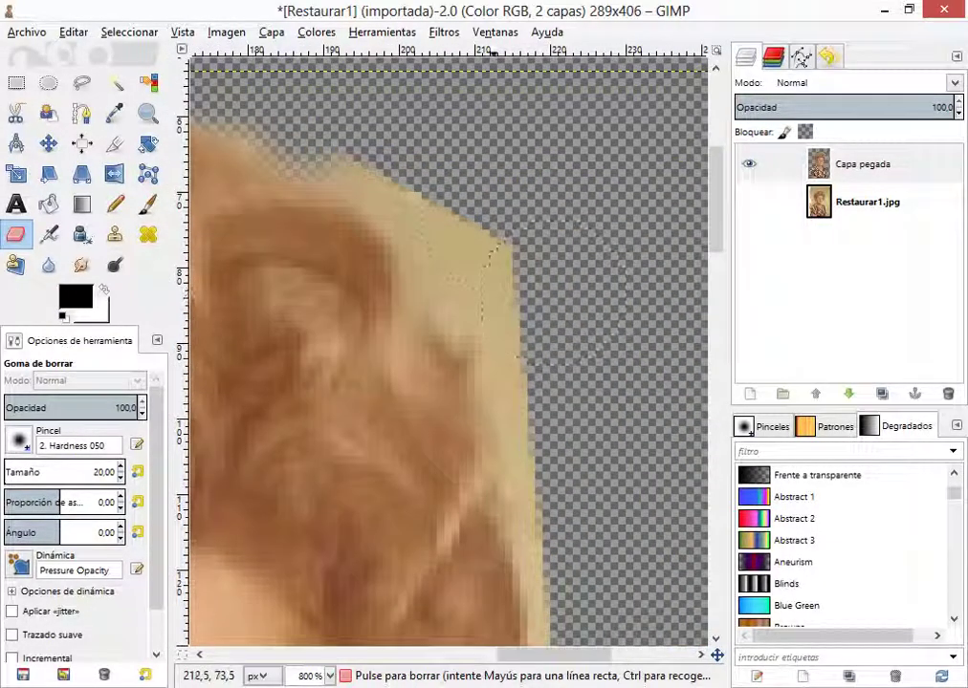
mouse_move(459, 253)
mouse_down()
mouse_move(464, 225)
mouse_move(398, 163)
mouse_move(315, 144)
mouse_move(408, 248)
mouse_move(481, 287)
mouse_move(534, 340)
mouse_move(544, 381)
mouse_up()
- Erase the background fringe down the right side of the hair, including the pointed remnant beside the eye
scroll(536, 378, down, 3)
scroll(537, 354, up, 3)
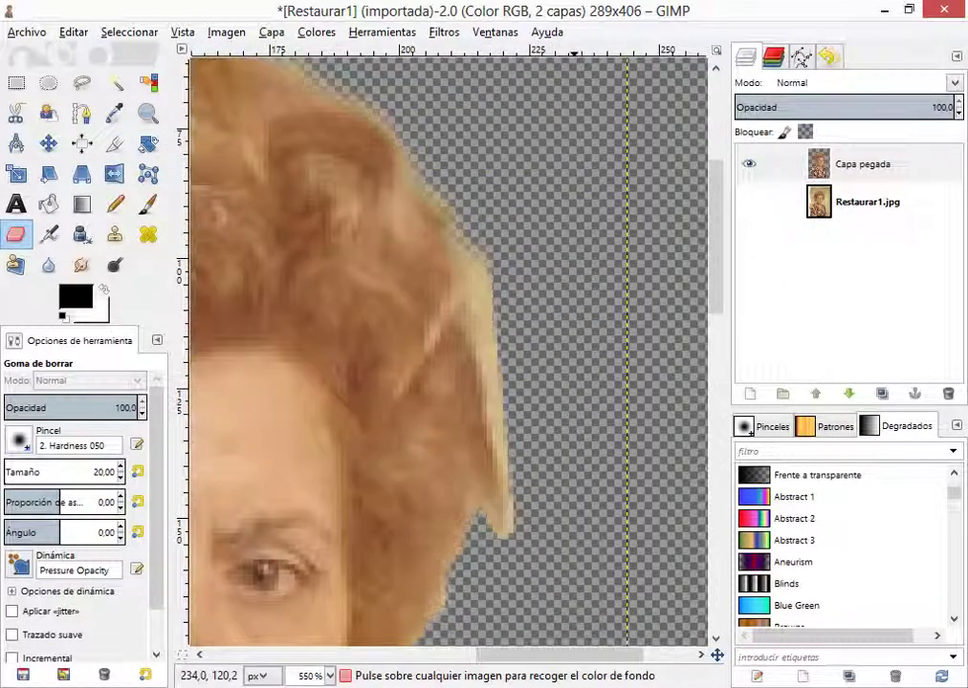
mouse_move(528, 194)
mouse_down()
mouse_move(537, 344)
mouse_move(502, 421)
mouse_move(475, 287)
mouse_up()
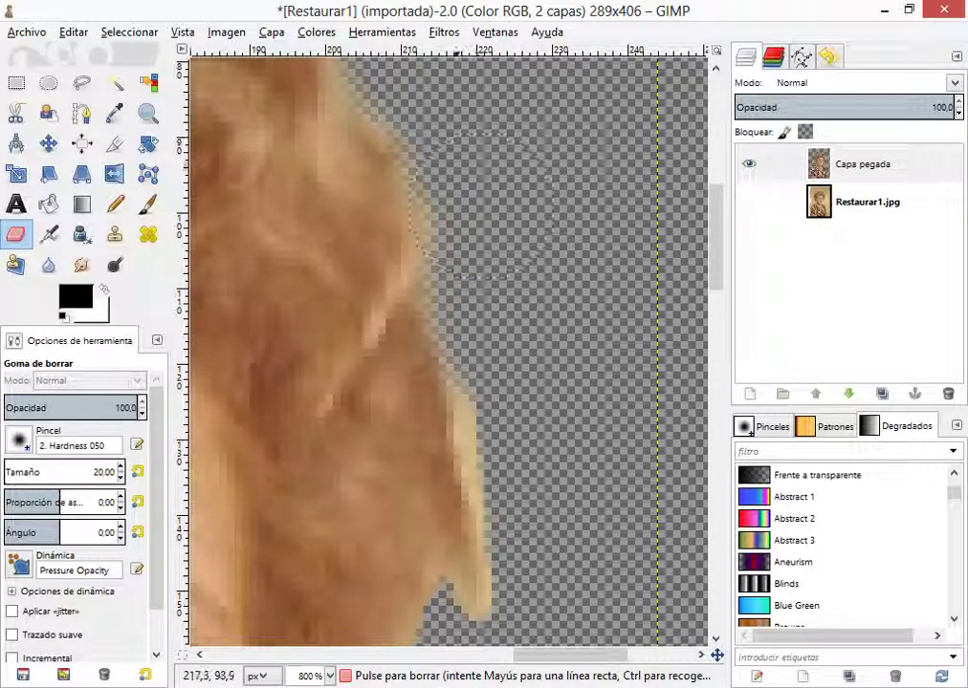
scroll(506, 277, down, 3)
scroll(564, 368, up, 4)
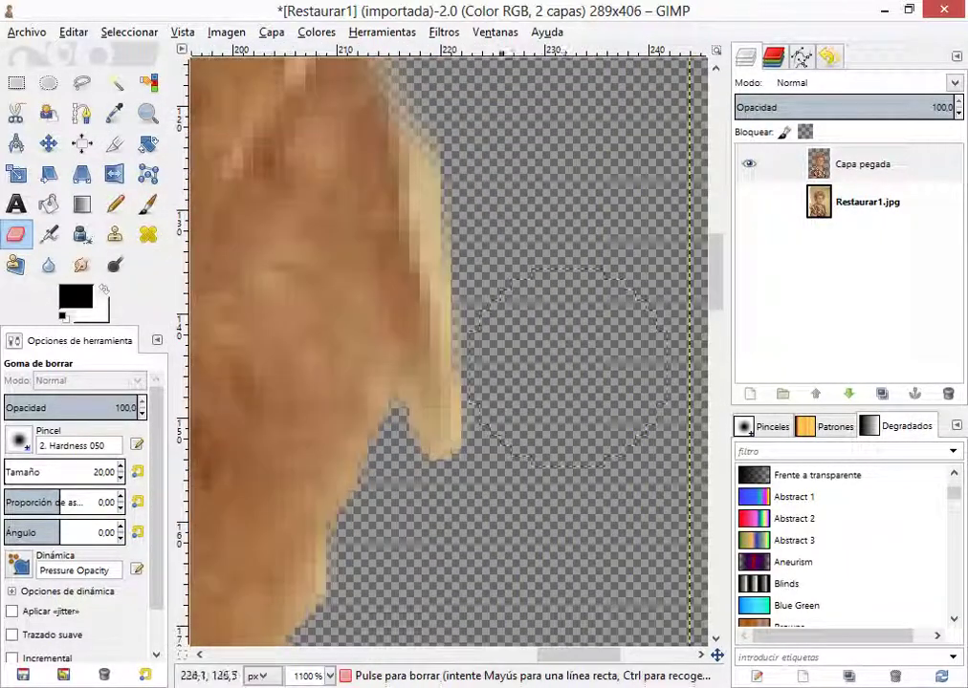
mouse_move(474, 182)
mouse_down()
mouse_move(478, 258)
mouse_move(495, 361)
mouse_move(480, 487)
mouse_move(414, 458)
mouse_move(401, 531)
mouse_move(417, 449)
mouse_move(415, 526)
mouse_up()
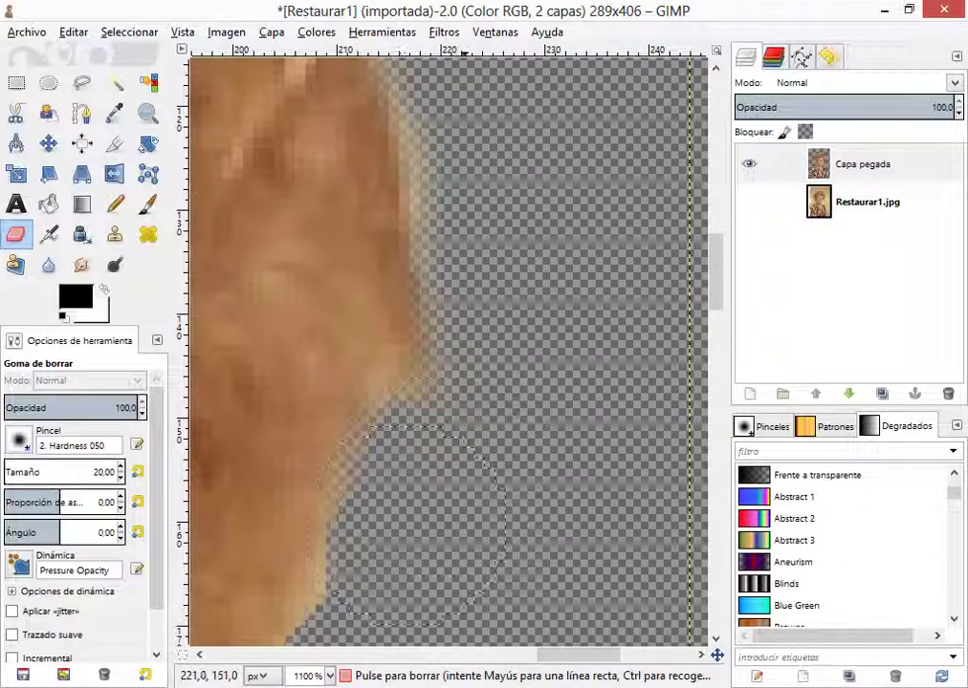
- Erase the leftover background along the top left edge of the hair
scroll(416, 521, down, 6)
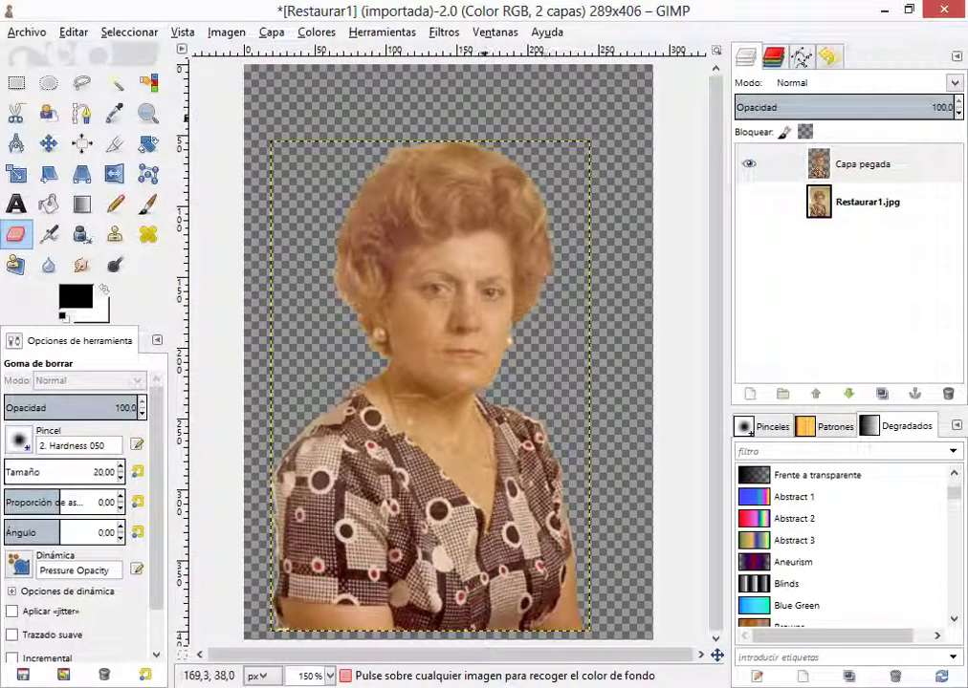
scroll(487, 119, up, 7)
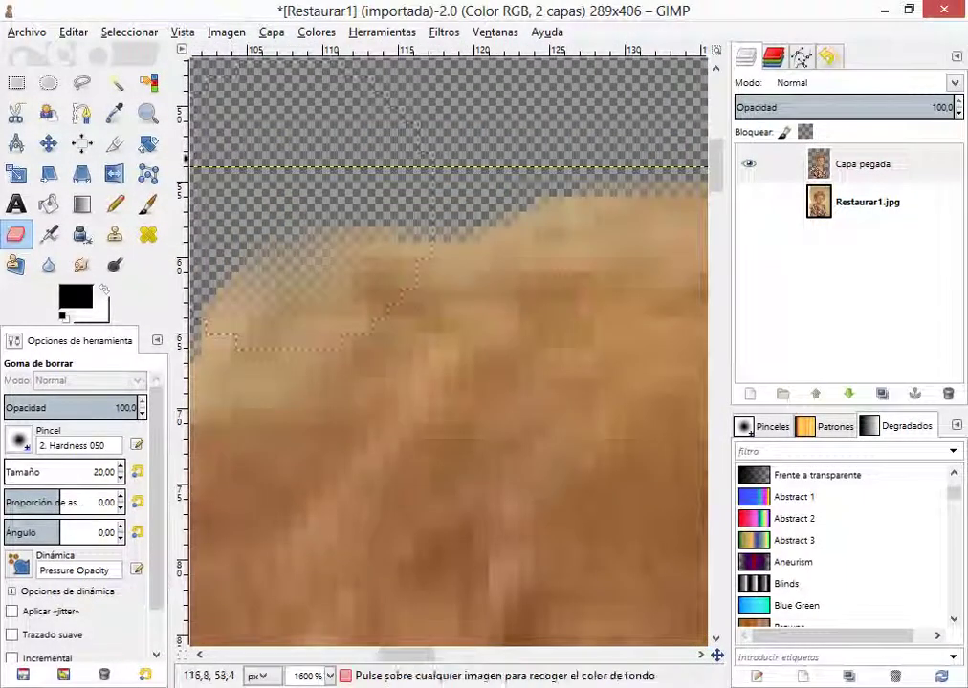
scroll(434, 163, down, 5)
scroll(392, 158, up, 4)
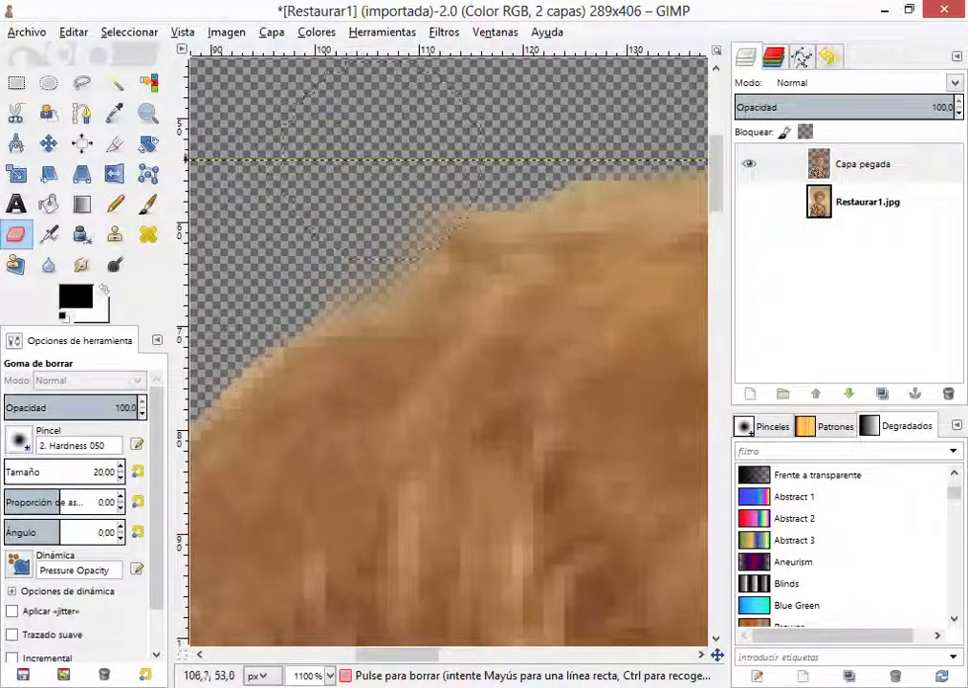
mouse_move(392, 160)
mouse_down()
mouse_move(498, 158)
mouse_move(587, 134)
mouse_up()
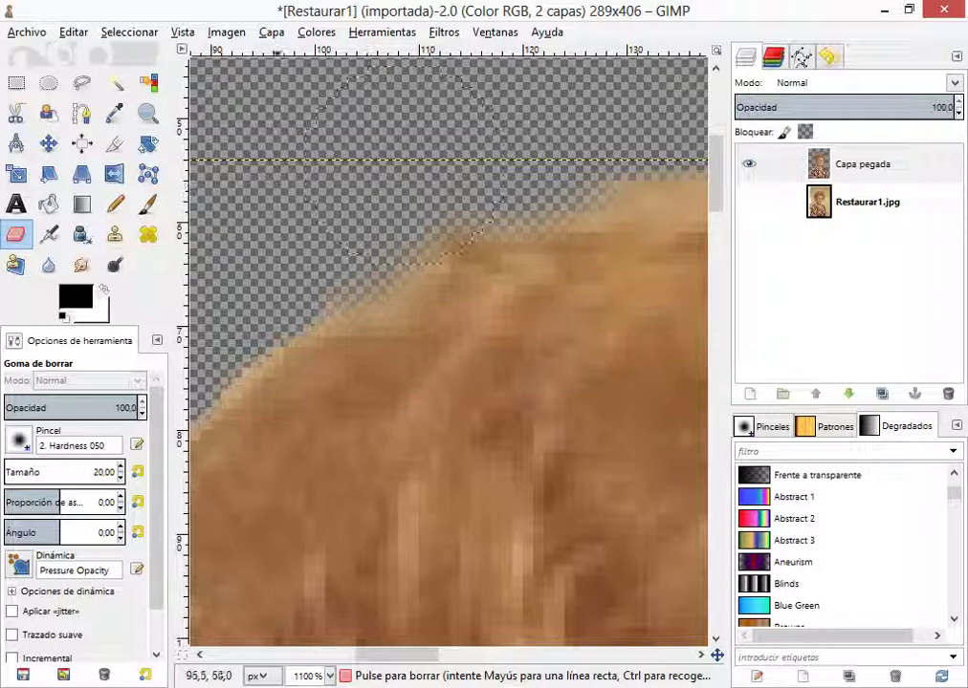
- Soften and clean the hair outline down its left side with the eraser
scroll(223, 202, down, 3)
scroll(459, 218, up, 3)
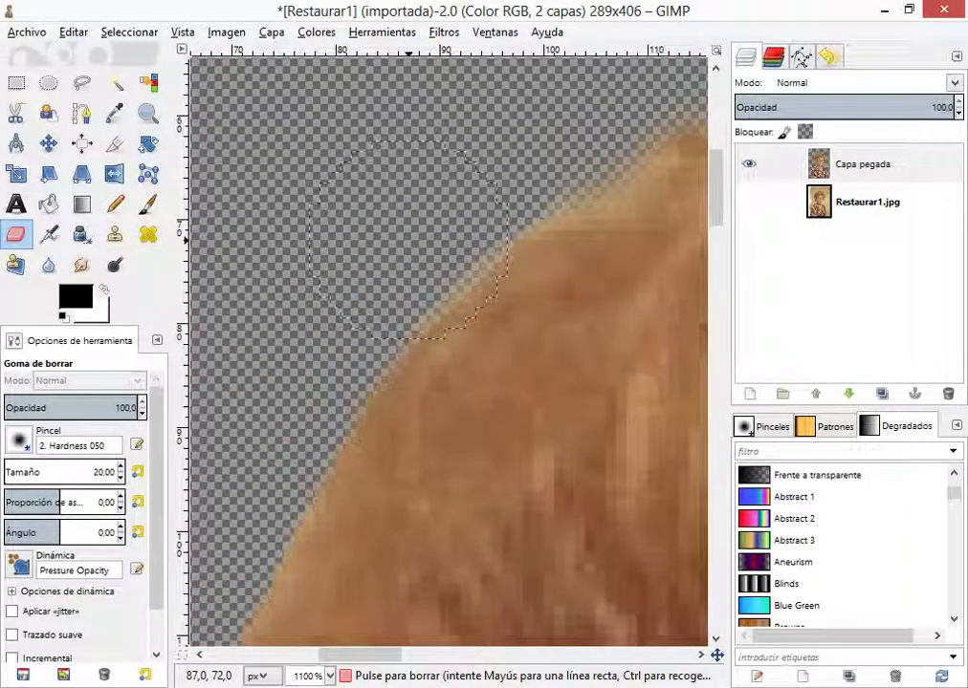
scroll(410, 239, down, 4)
scroll(386, 277, up, 4)
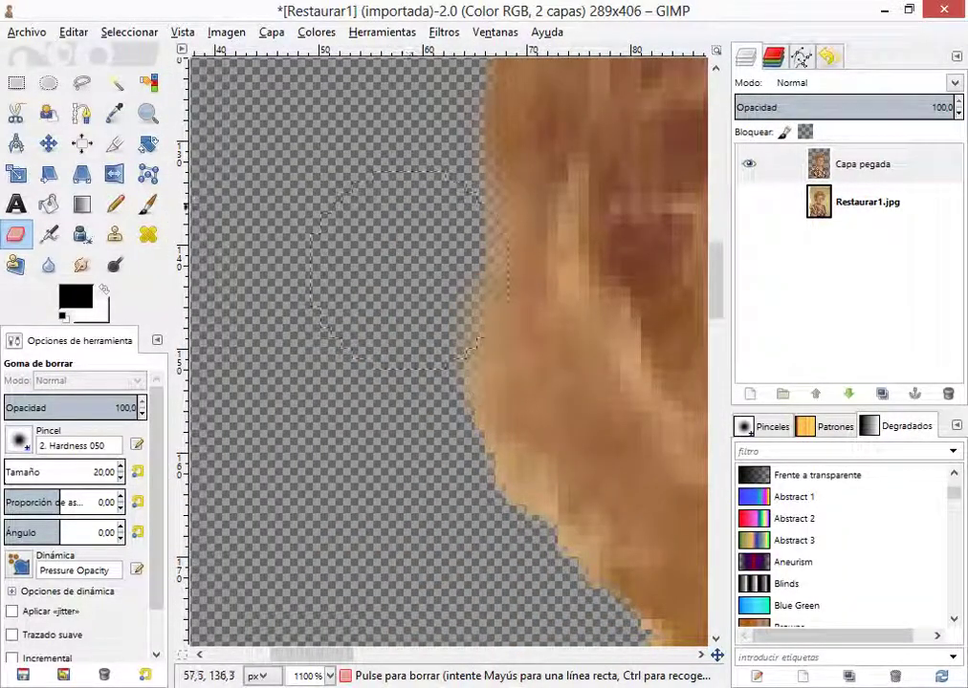
- Reduce the eraser size to 11 and erase the jagged fringe along the lower left hair above the earring
scroll(381, 349, down, 7)
scroll(377, 354, up, 6)
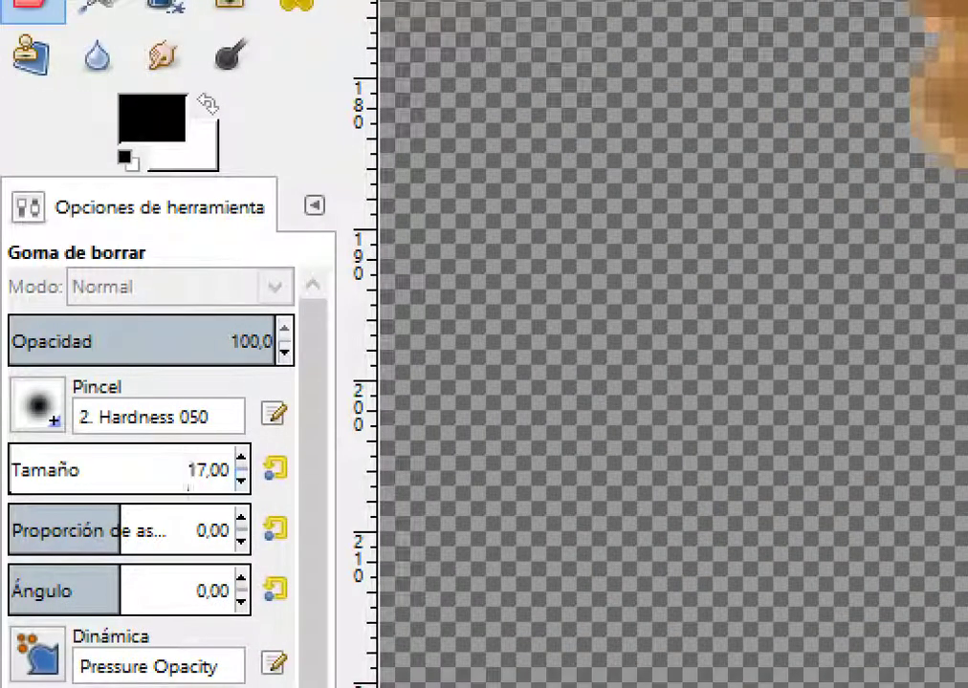
scroll(191, 469, down, 1)
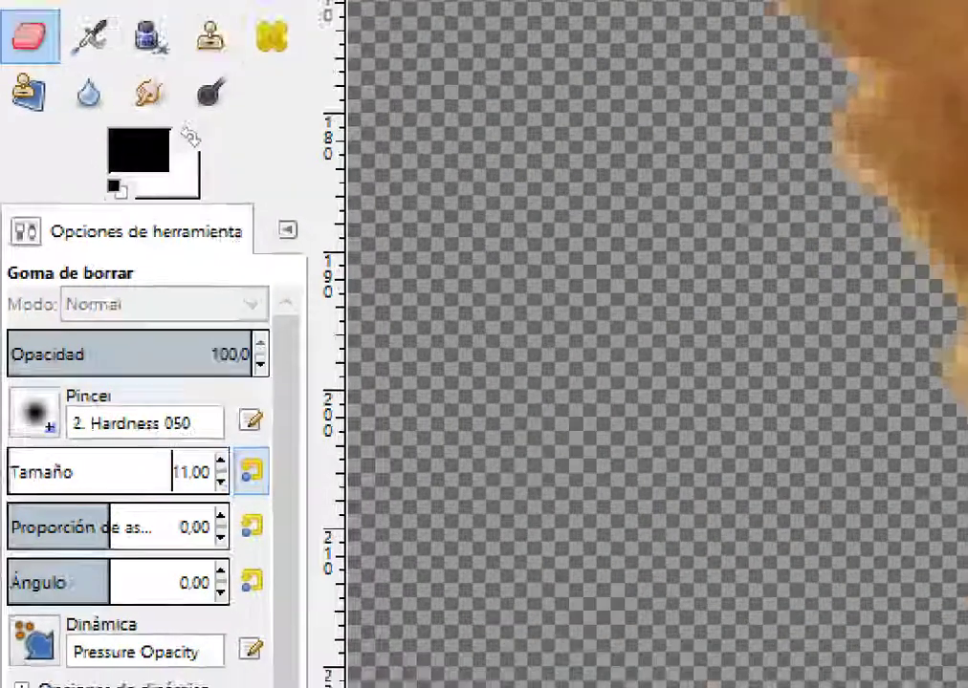
scroll(420, 246, up, 2)
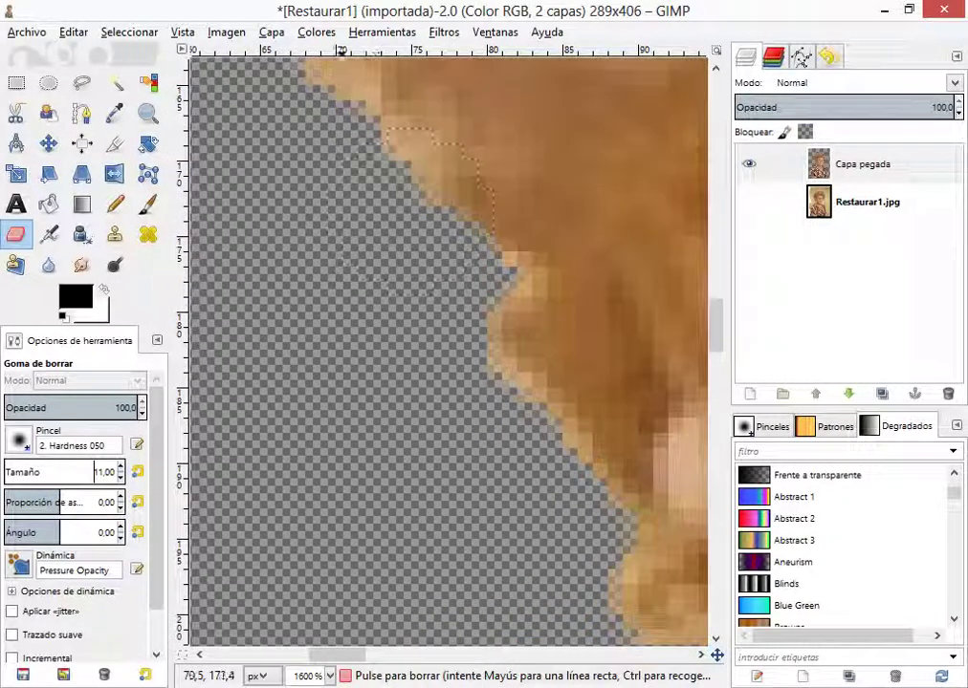
mouse_move(356, 193)
mouse_down()
mouse_move(447, 273)
mouse_move(458, 303)
mouse_move(440, 323)
mouse_move(538, 504)
mouse_up()
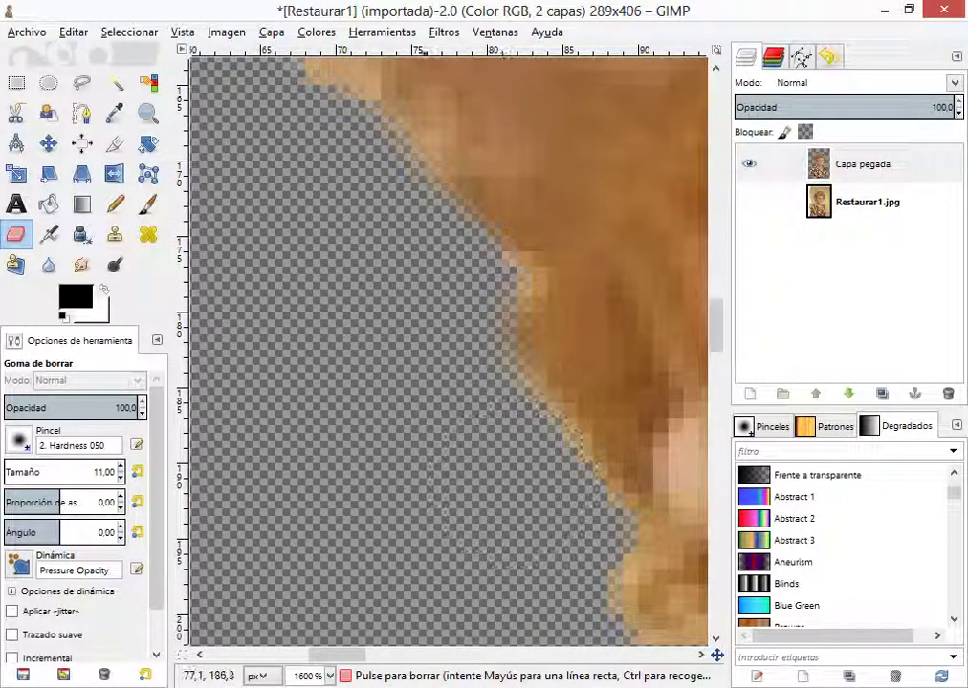
- Erase the background fringe in the notch between the hair below the left earring and the neck and shoulder
scroll(449, 344, down, 6)
scroll(396, 309, up, 2)
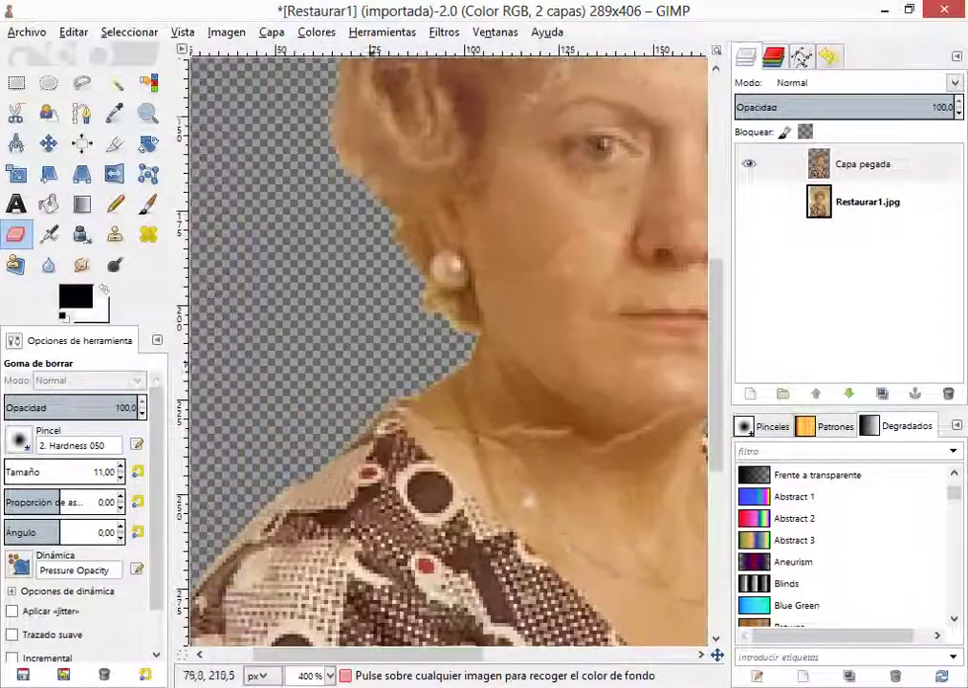
scroll(421, 388, down, 2)
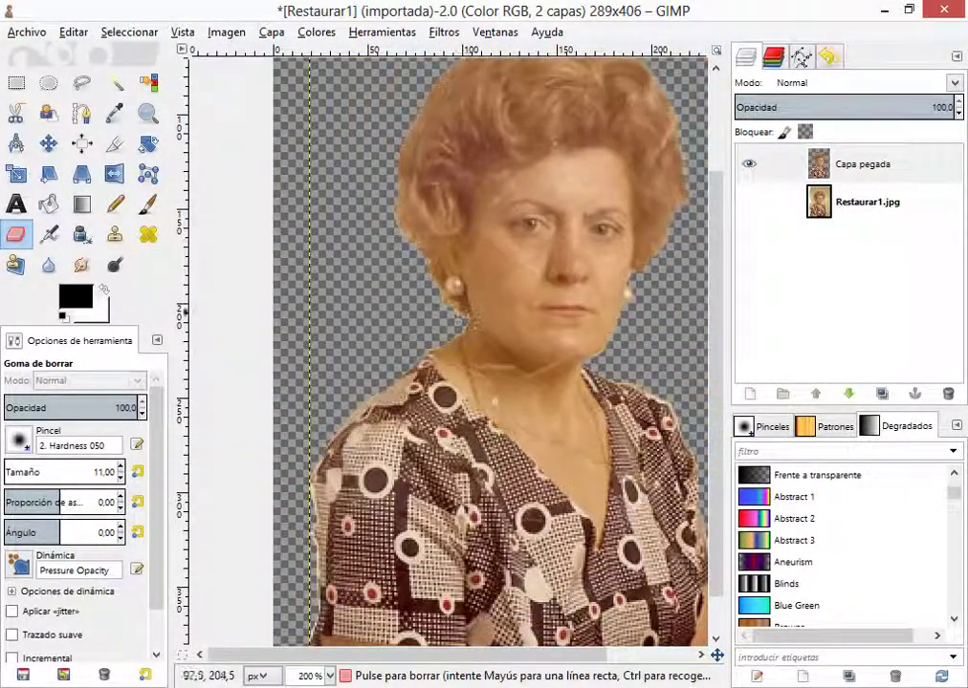
scroll(459, 354, up, 4)
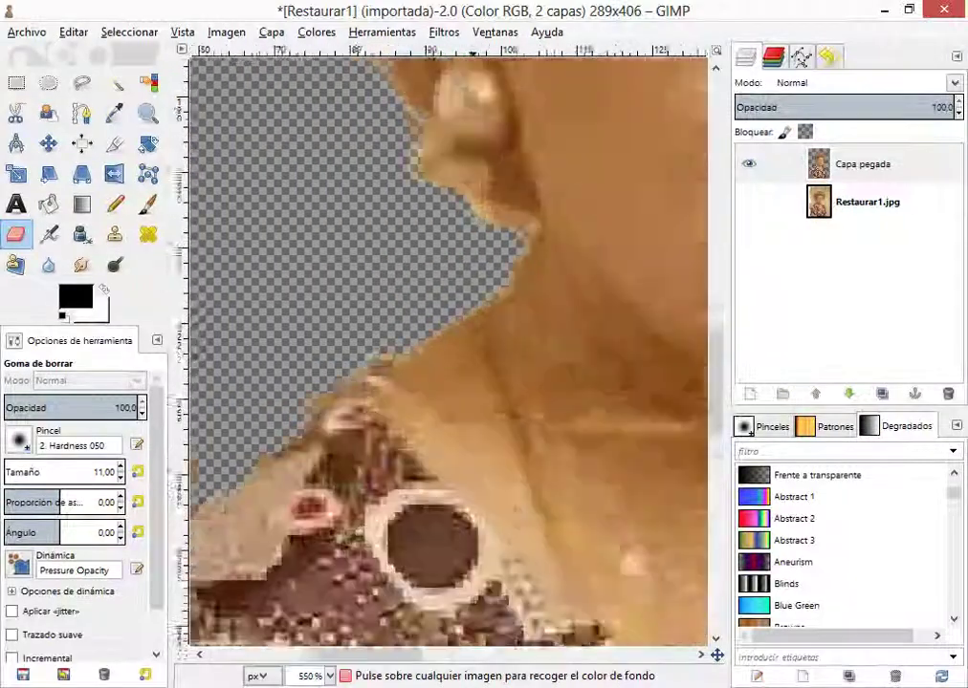
scroll(431, 145, up, 1)
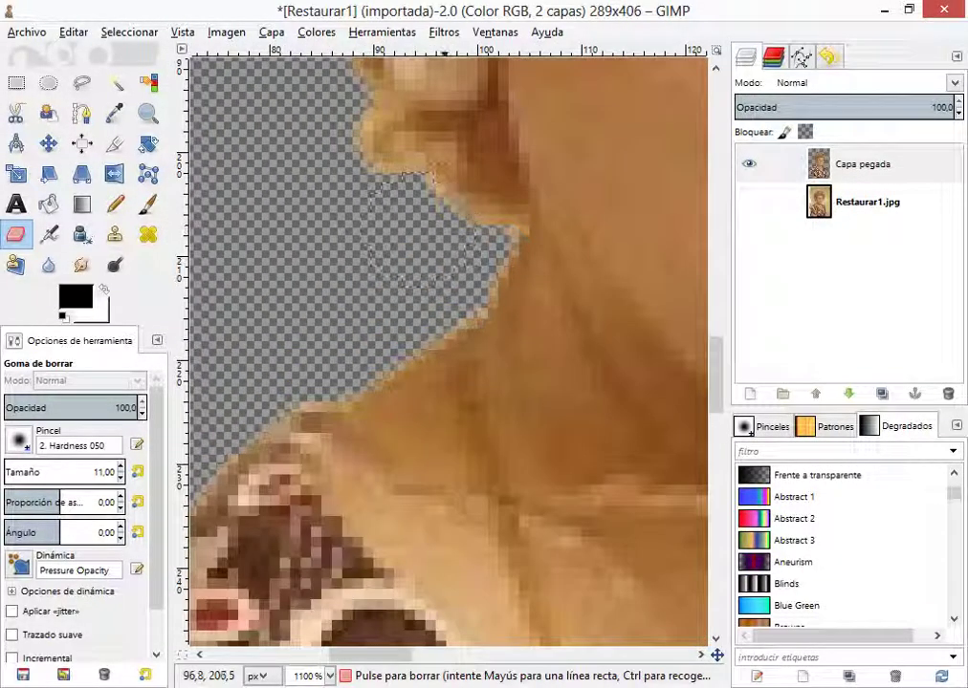
mouse_move(476, 233)
mouse_down()
mouse_move(408, 312)
mouse_move(464, 284)
mouse_move(363, 354)
mouse_move(296, 370)
mouse_up()
scroll(461, 249, down, 2)
scroll(401, 202, up, 2)
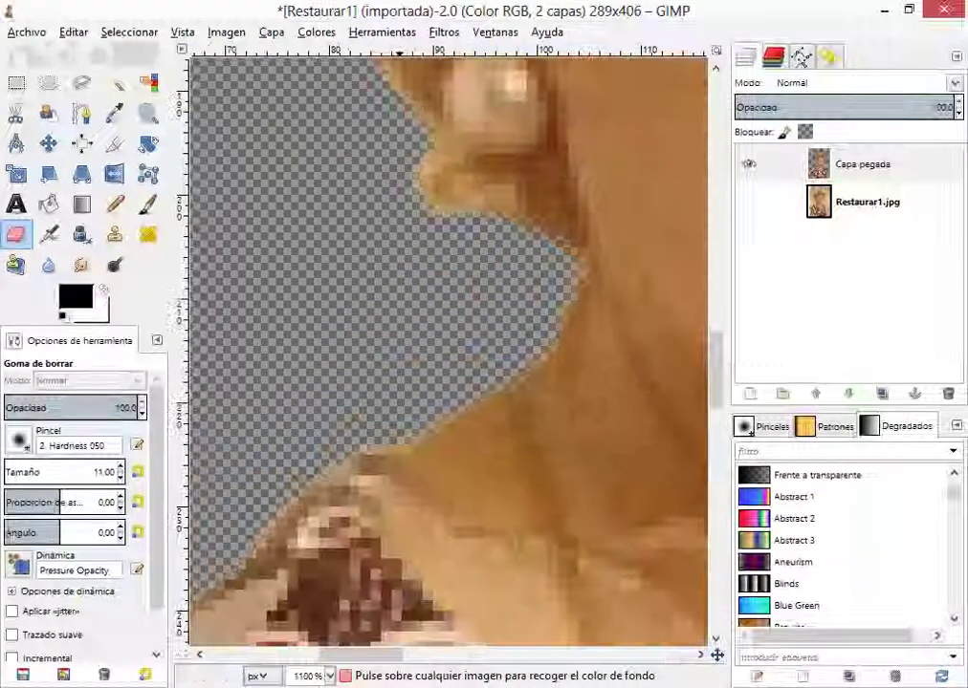
- Erase the small protruding tuft of hair directly beneath the left earring for a smooth outline down to the neck
scroll(535, 355, down, 1)
scroll(394, 177, up, 1)
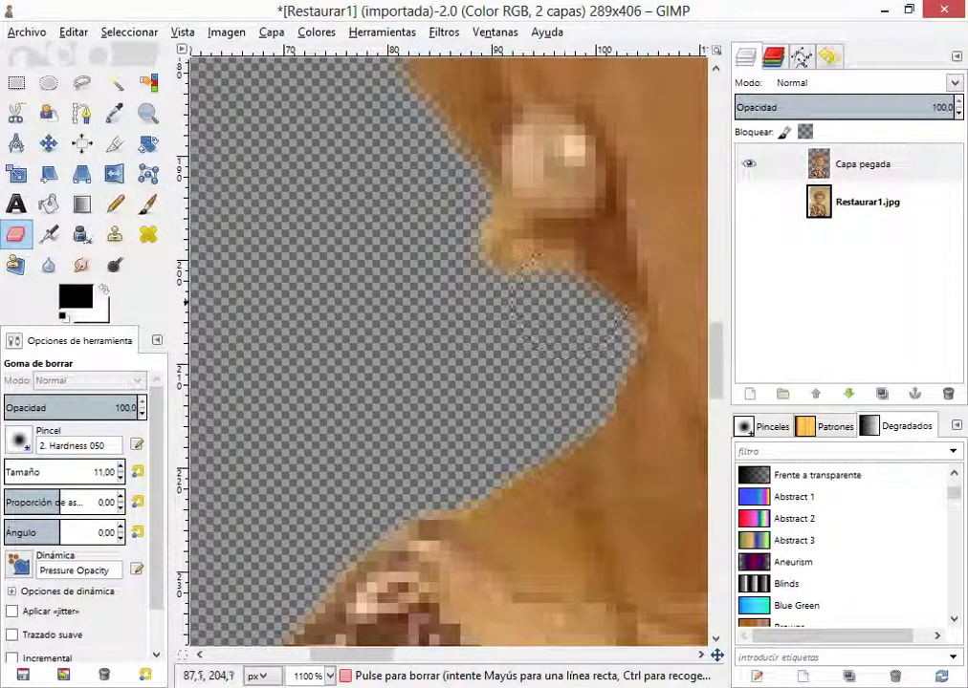
scroll(431, 250, down, 5)
scroll(549, 432, up, 5)
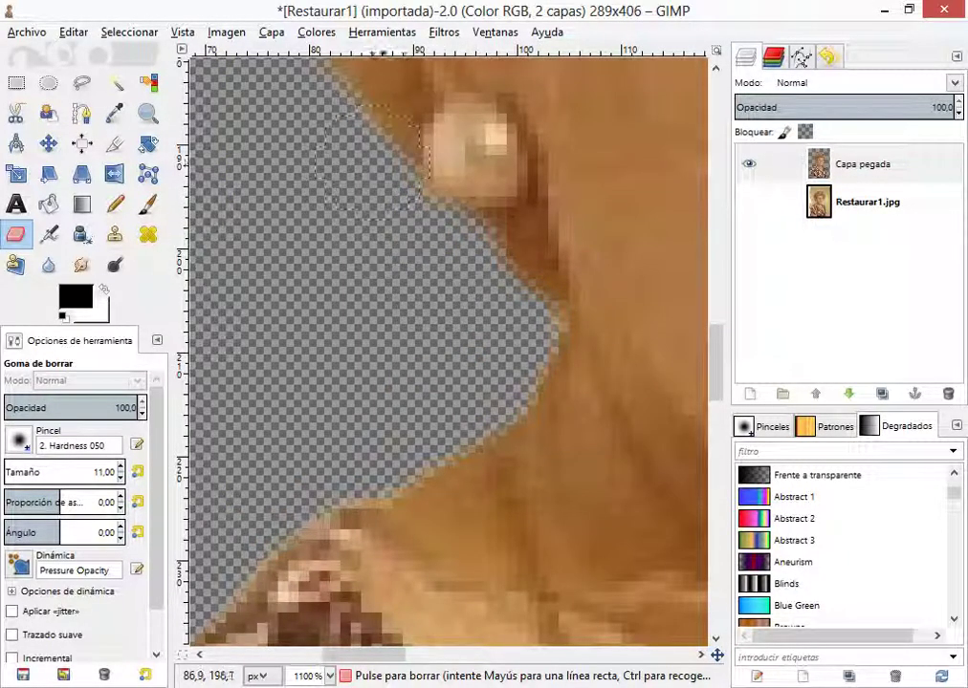
- Erase the light fringe along the upper right edge of the hair with the size 11 eraser
scroll(373, 160, down, 4)
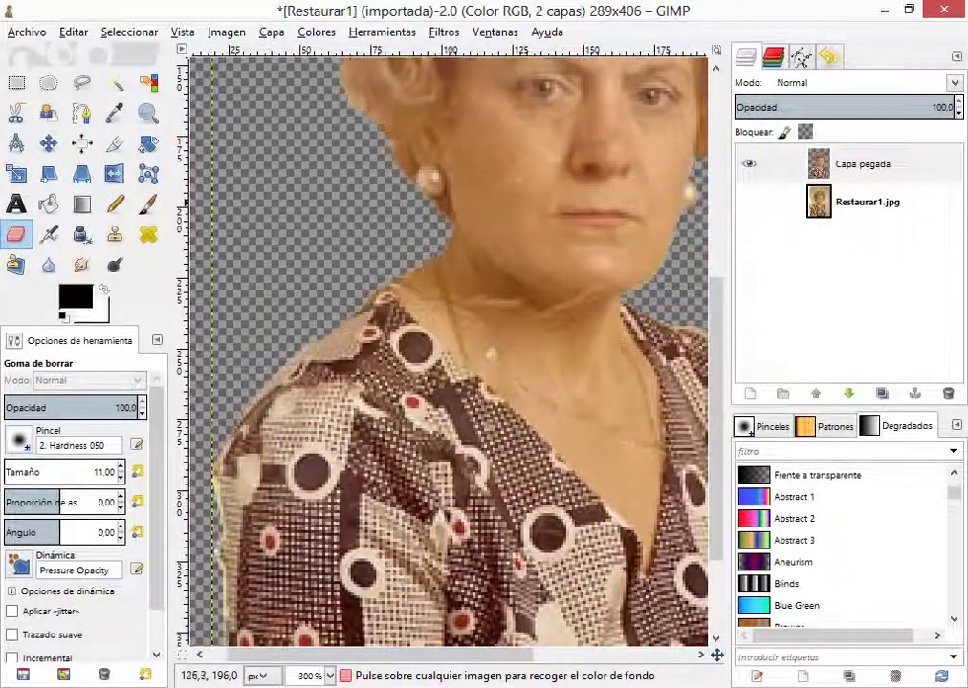
scroll(525, 251, down, 2)
scroll(555, 196, up, 1)
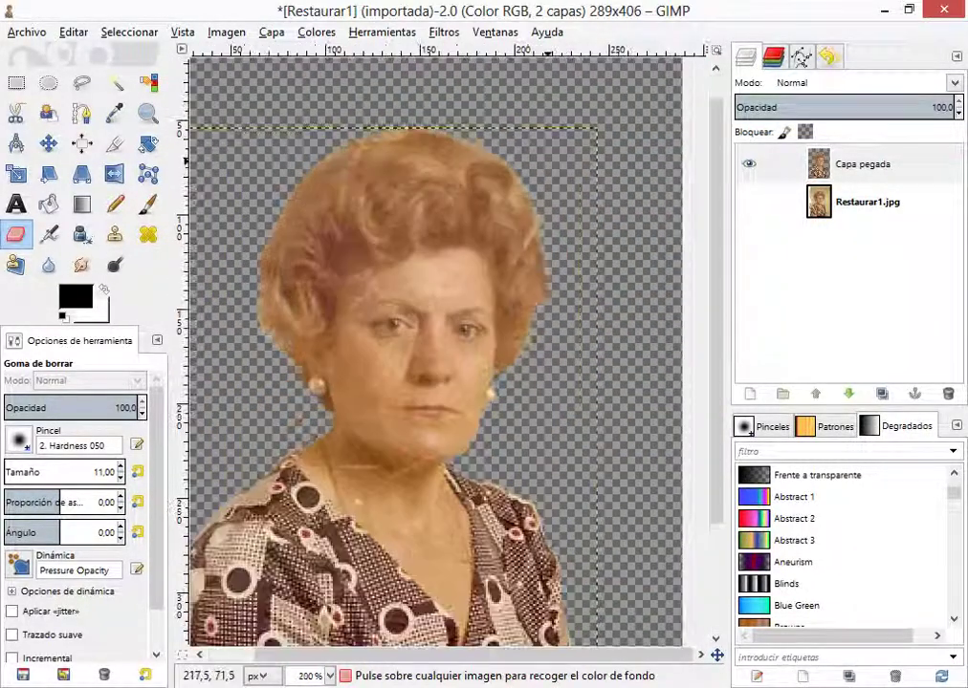
scroll(545, 191, up, 4)
mouse_move(355, 134)
mouse_down()
mouse_move(406, 159)
mouse_move(455, 249)
mouse_move(489, 269)
mouse_up()
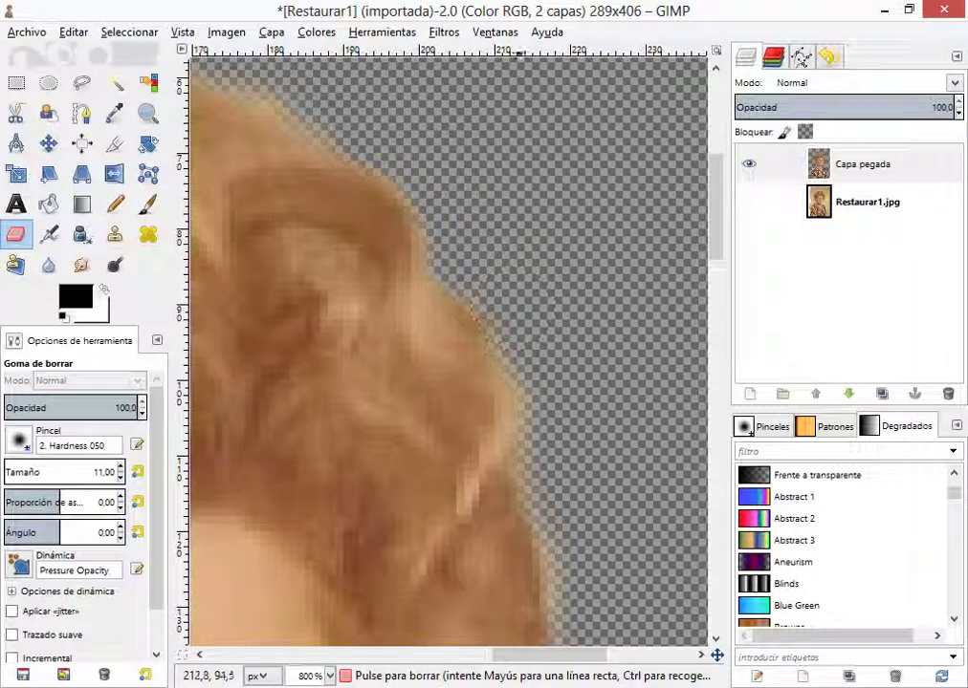
scroll(473, 316, down, 3)
scroll(499, 206, up, 3)
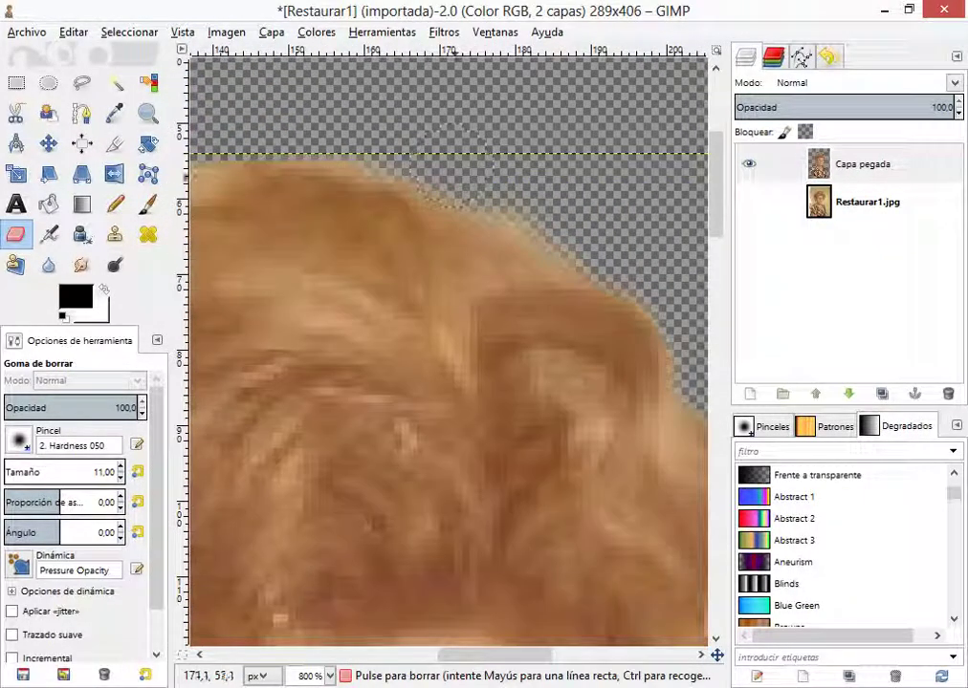
- Clean the fringe along the crown of the hair with the eraser
scroll(574, 220, down, 3)
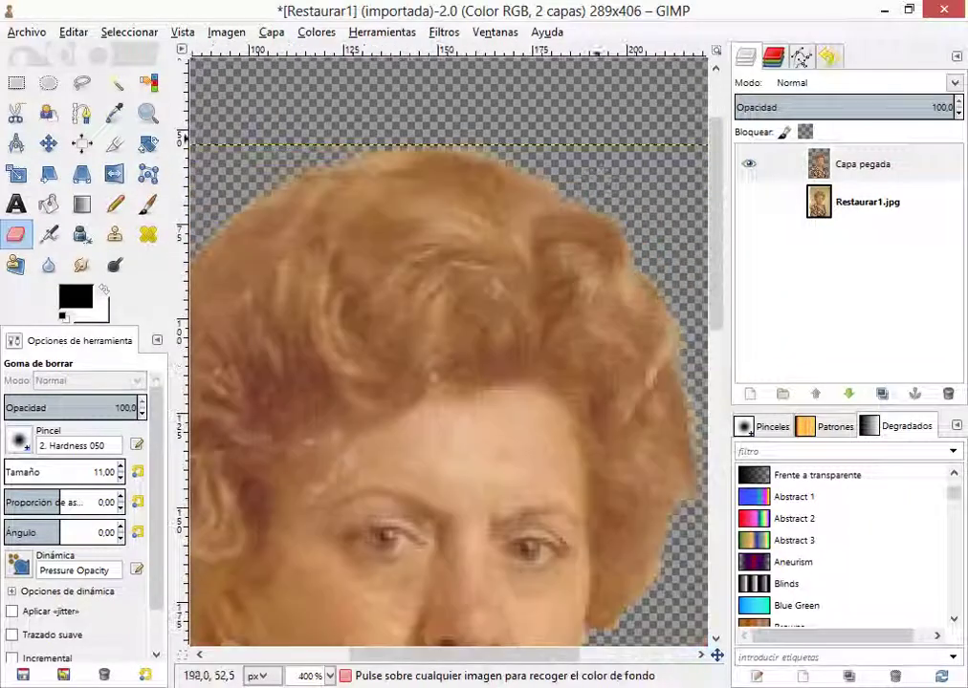
scroll(574, 206, up, 3)
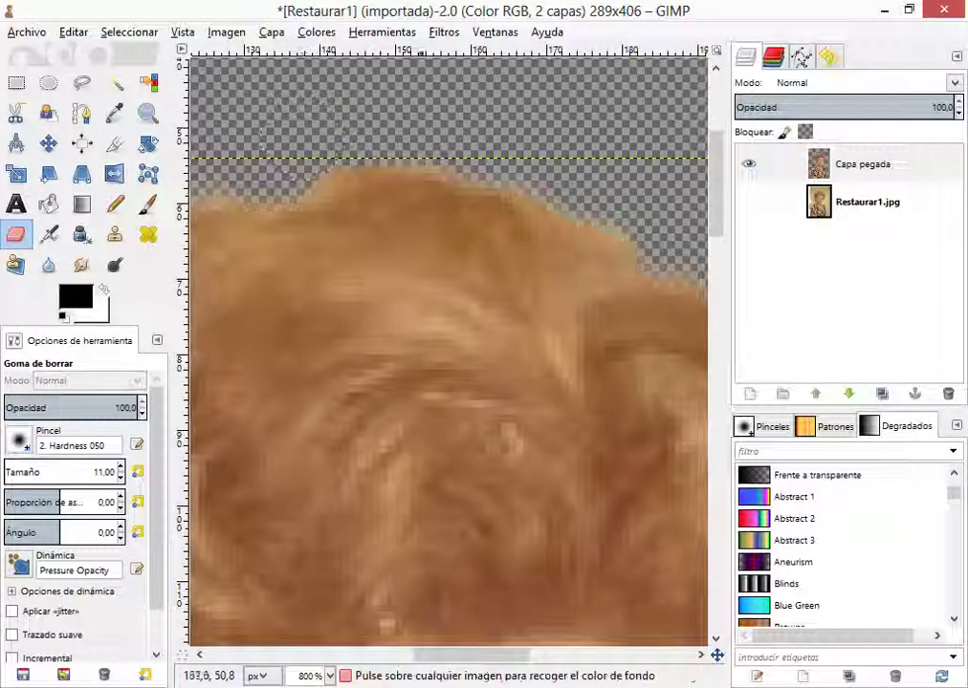
scroll(239, 148, down, 3)
scroll(387, 201, up, 4)
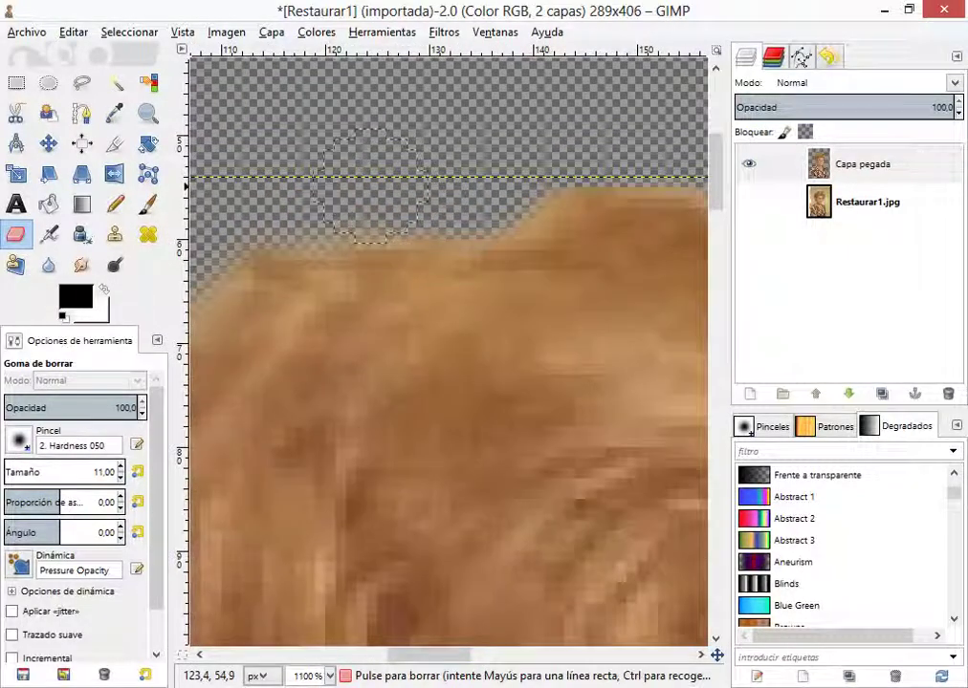
- Erase the fringe along the upper left curve of the hair, reshaping its outline
scroll(457, 194, down, 2)
scroll(356, 177, up, 1)
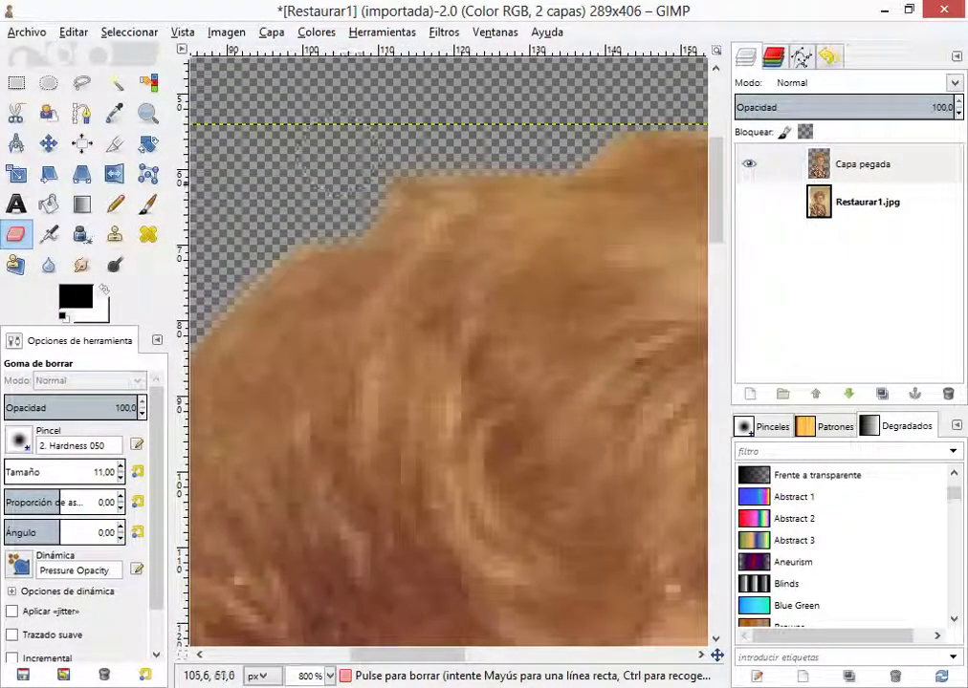
scroll(380, 177, down, 1)
scroll(316, 229, up, 1)
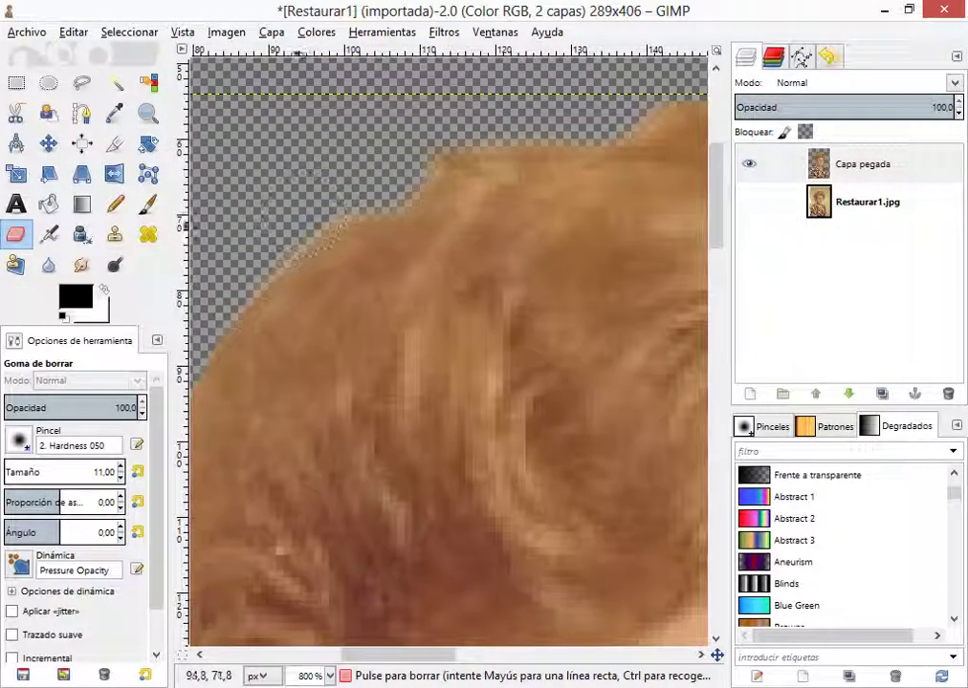
scroll(271, 234, down, 1)
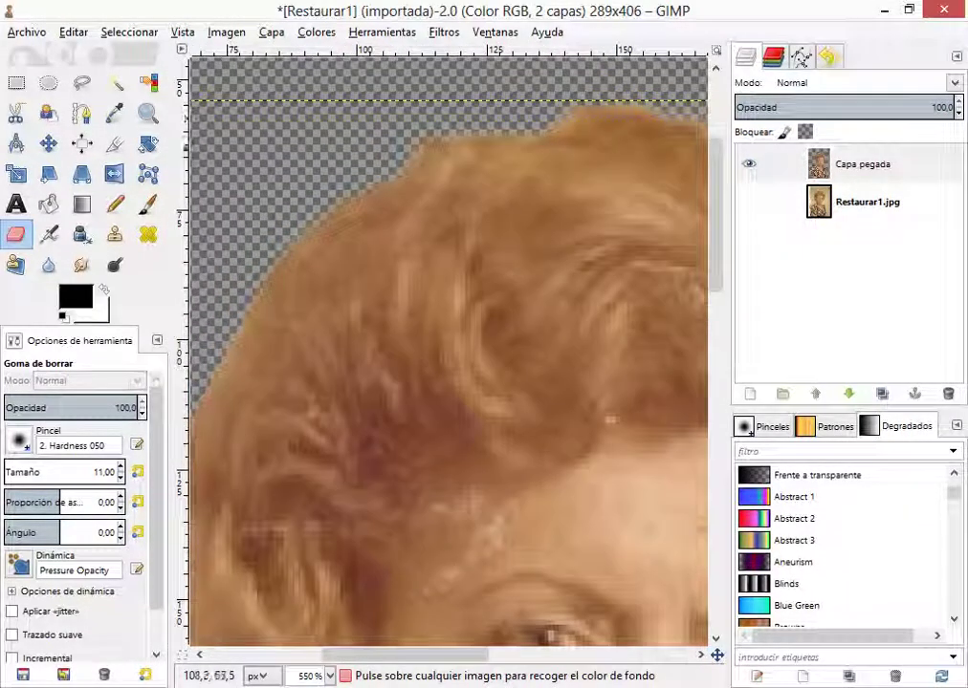
scroll(295, 213, up, 1)
- Clean the left side of the hair outline down toward the earring with the eraser
scroll(252, 268, down, 4)
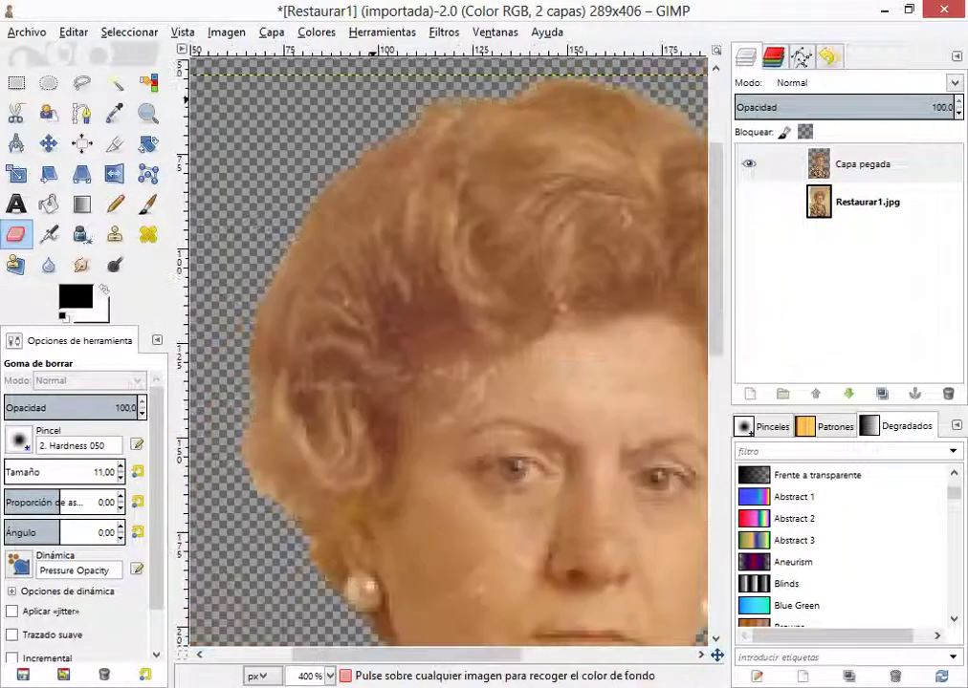
scroll(322, 357, up, 3)
scroll(319, 195, up, 1)
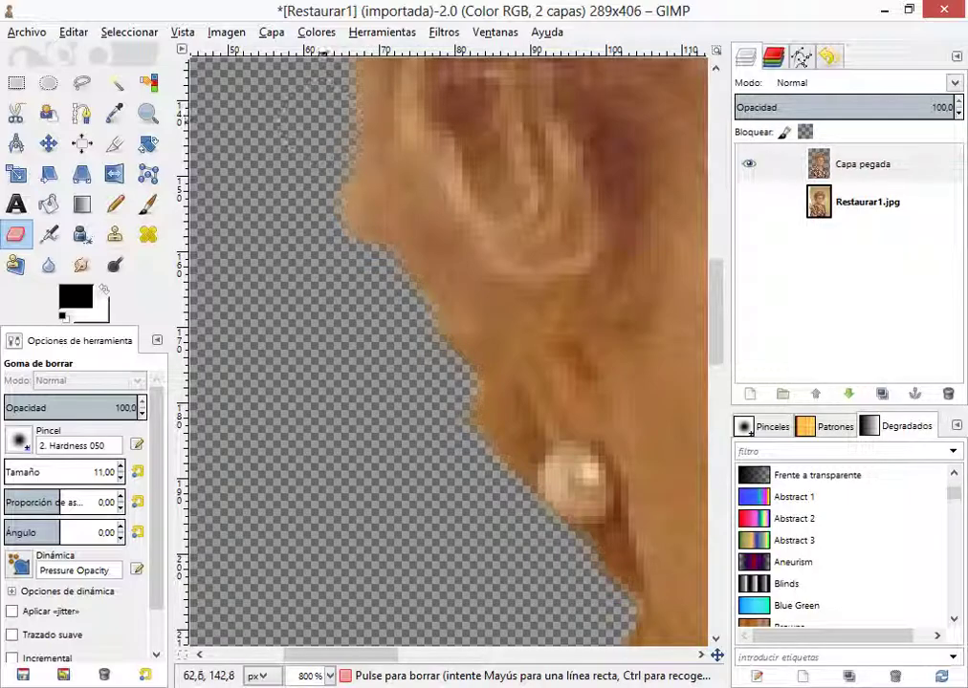
- Erase the pale background fringe along the right shoulder and the upper part of the right sleeve
scroll(323, 249, down, 5)
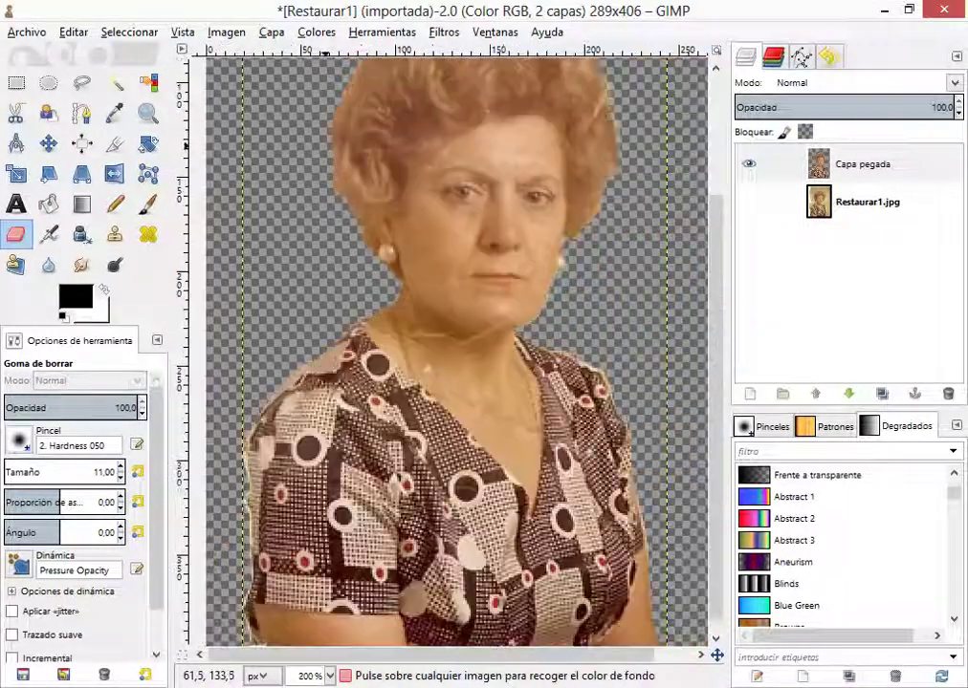
scroll(509, 379, up, 5)
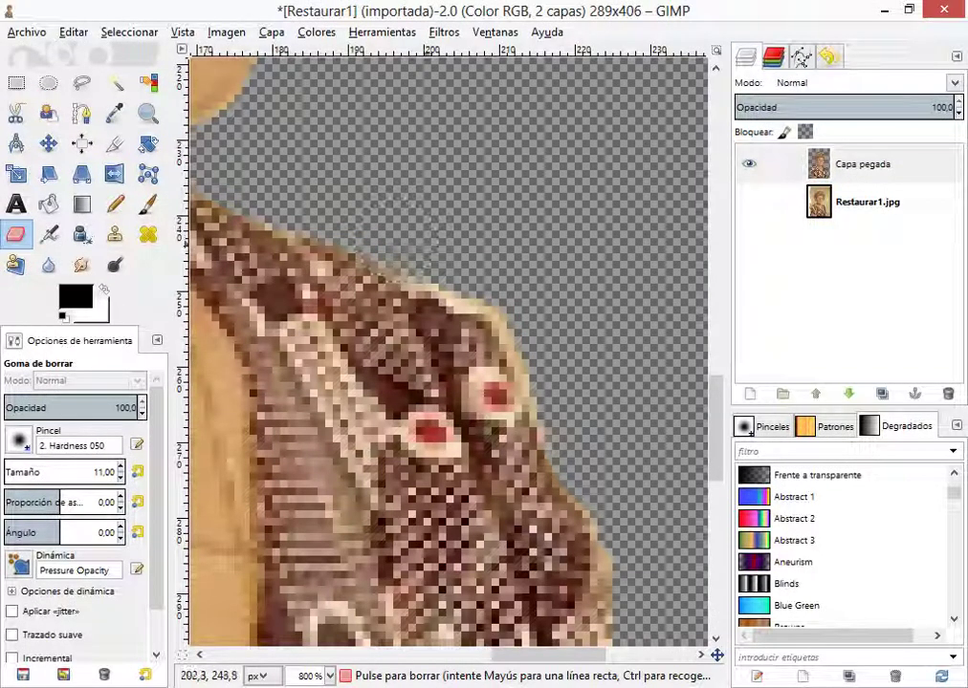
mouse_move(470, 274)
mouse_down()
mouse_move(502, 302)
mouse_move(422, 266)
mouse_move(522, 333)
mouse_move(553, 389)
mouse_up()
scroll(591, 338, down, 4)
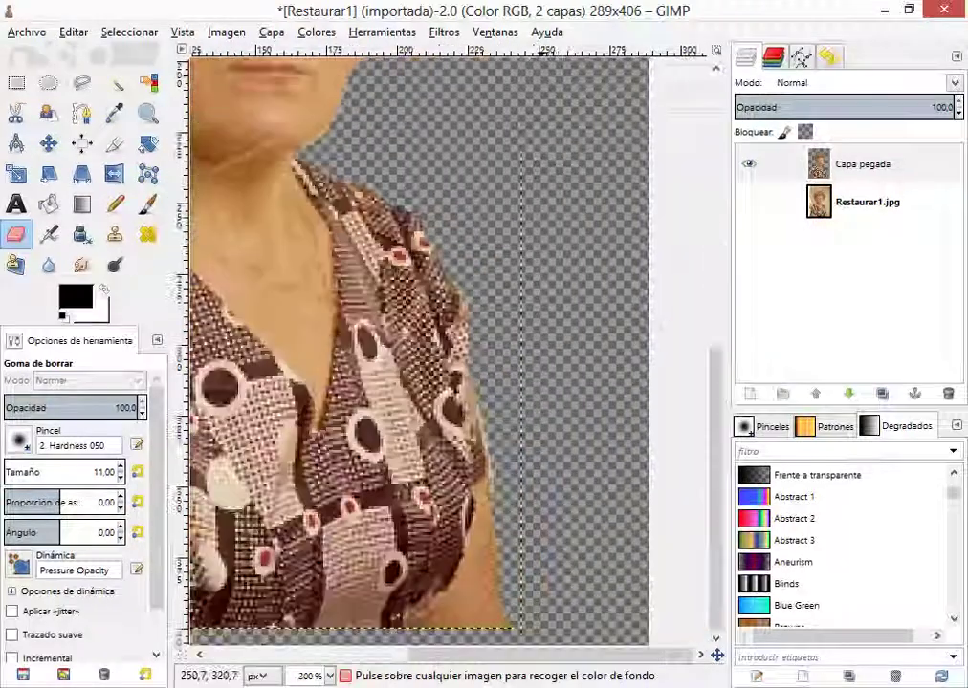
scroll(458, 114, up, 4)
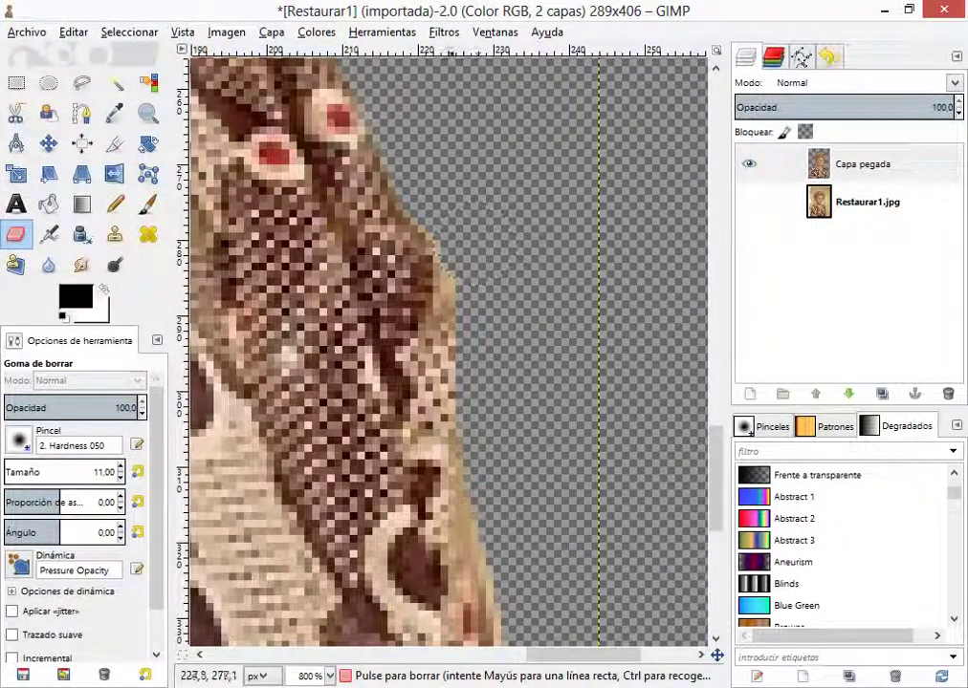
scroll(483, 311, down, 3)
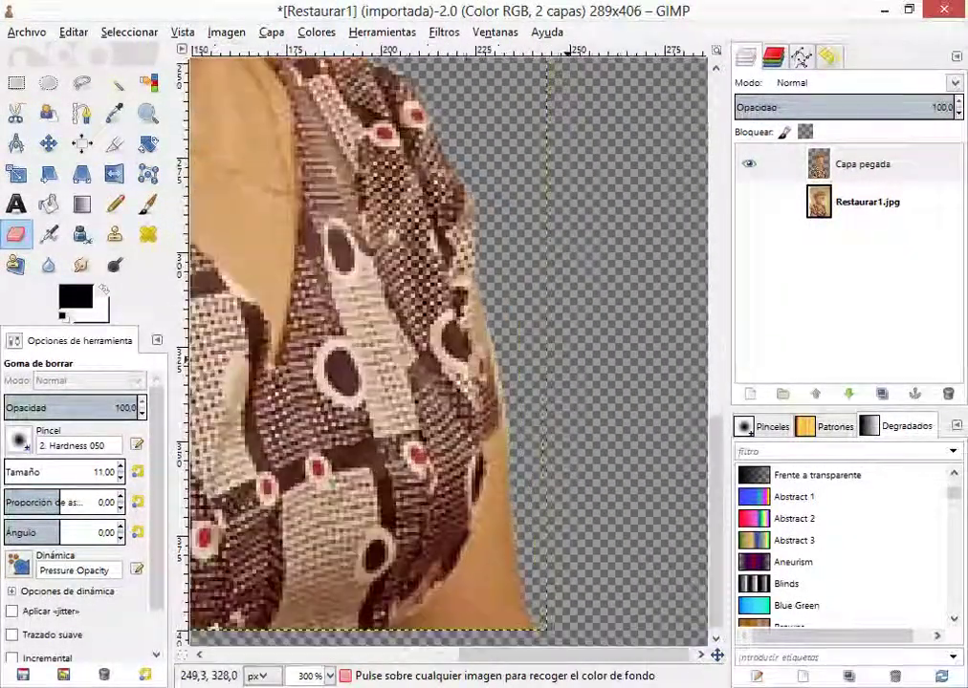
scroll(497, 368, up, 3)
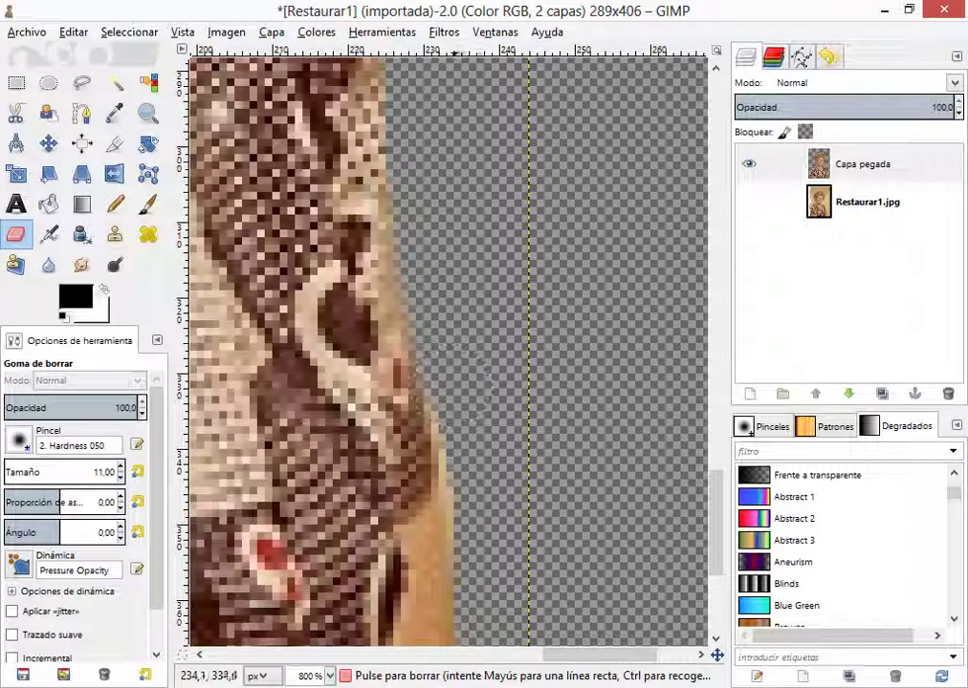
- Erase the fringe along the lower right sleeve and the bare arm down to the bottom of the cutout
scroll(525, 373, down, 2)
scroll(558, 336, up, 2)
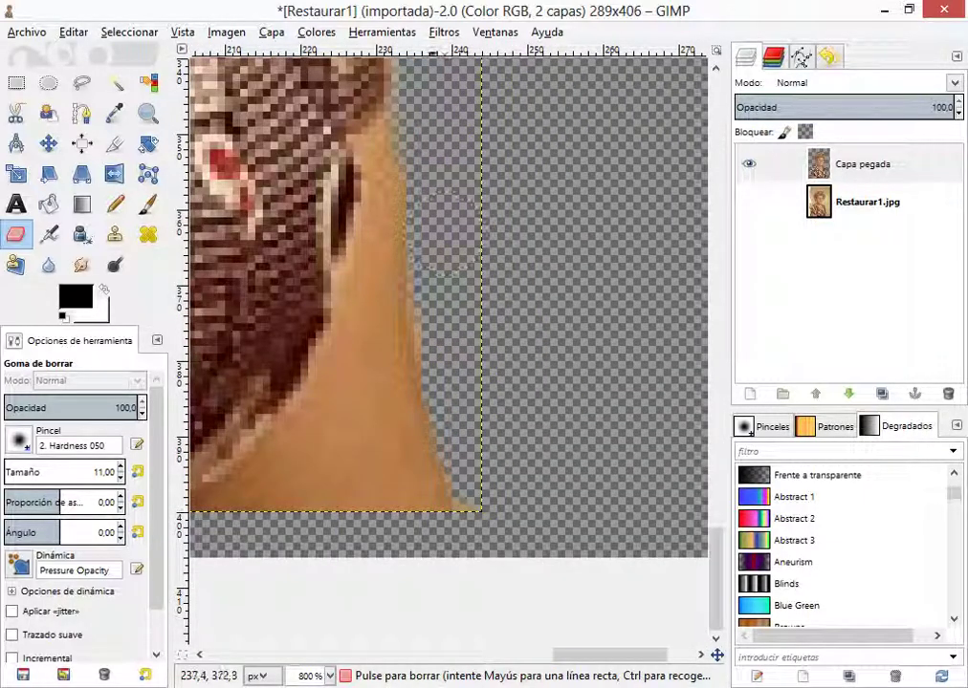
drag(434, 300, 455, 409)
scroll(504, 441, down, 5)
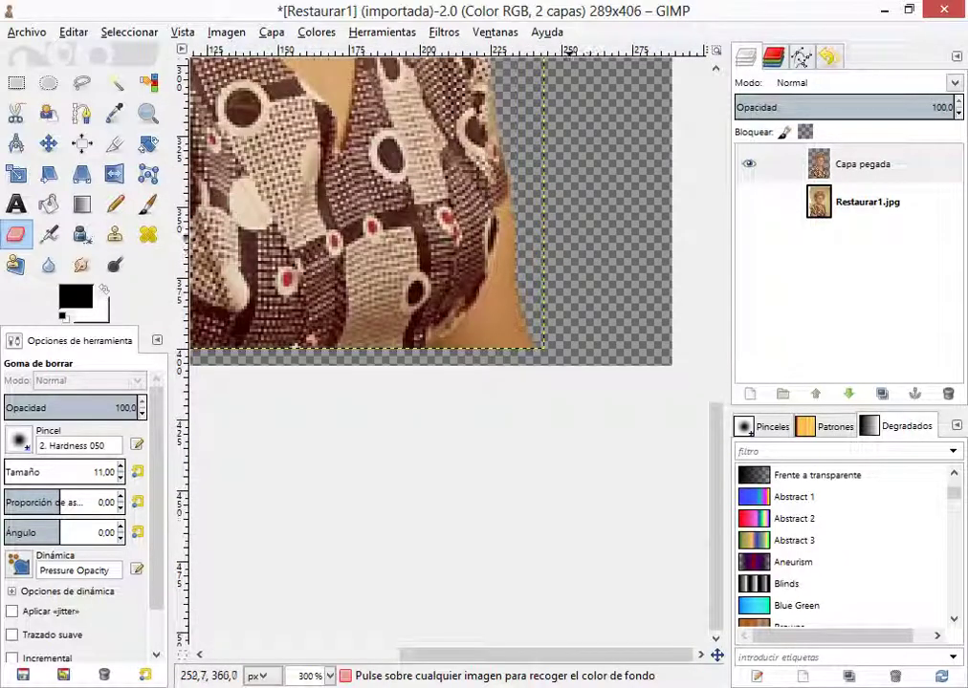
scroll(593, 573, up, 5)
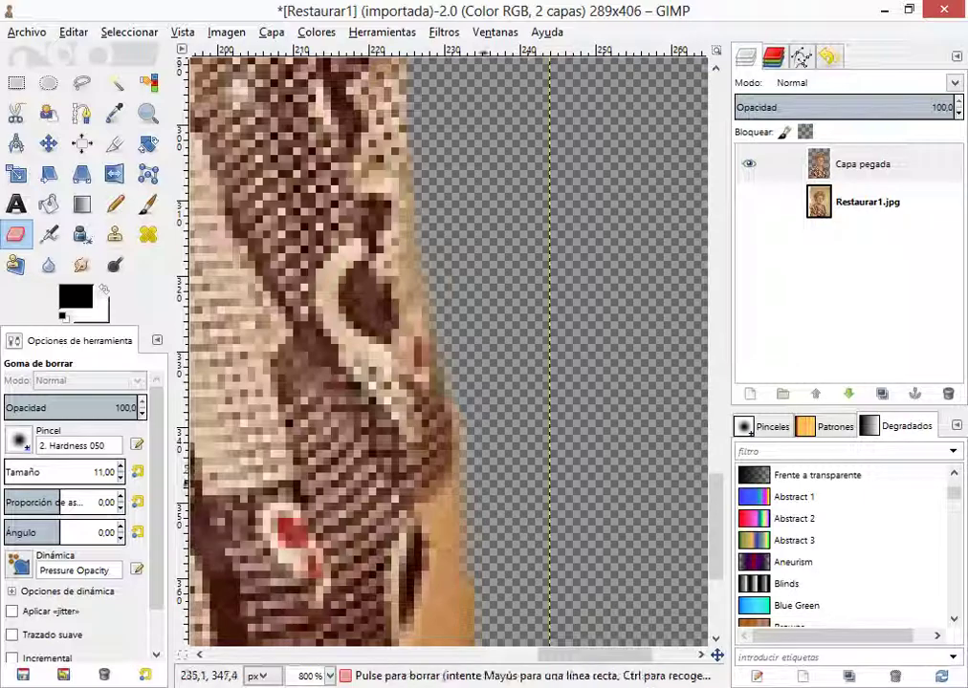
- Erase the pale remnants along the lower left sleeve and around the bottom left corner of the arm
scroll(555, 382, down, 5)
scroll(298, 490, up, 4)
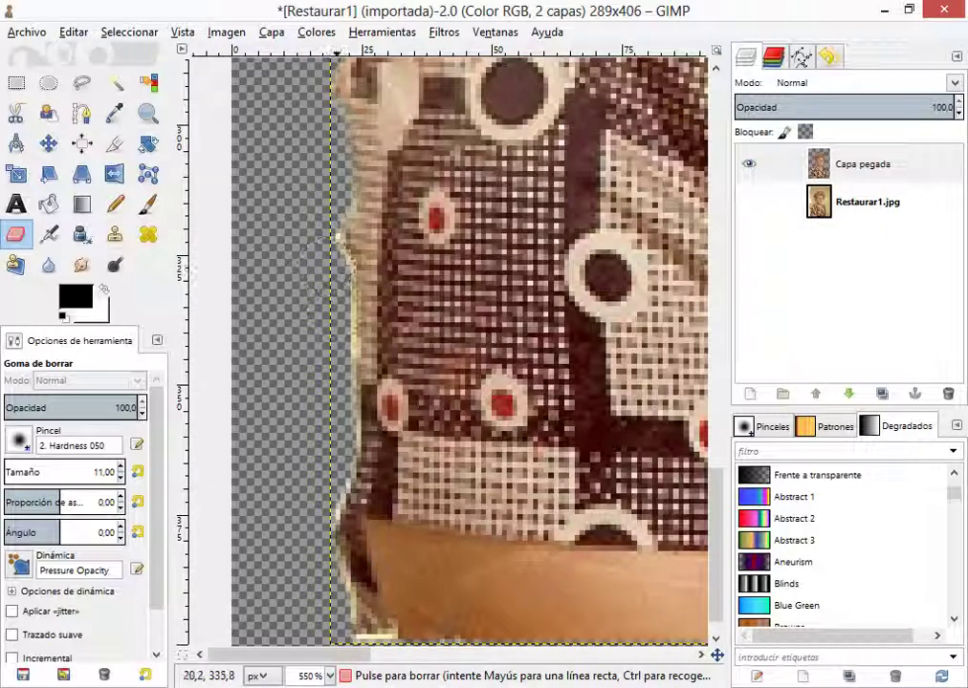
drag(336, 273, 334, 322)
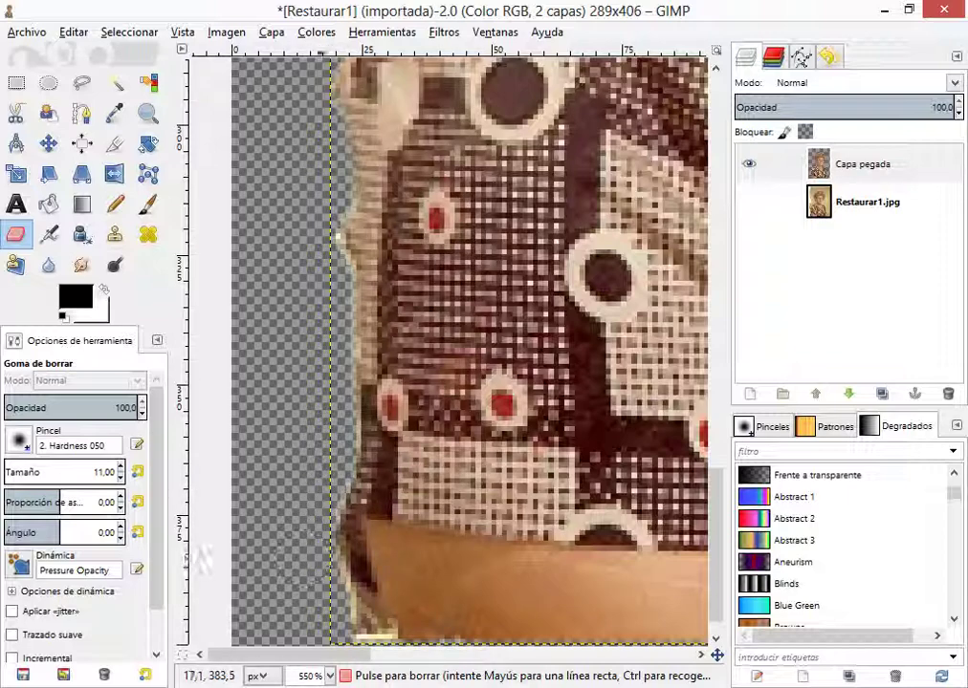
drag(390, 577, 356, 617)
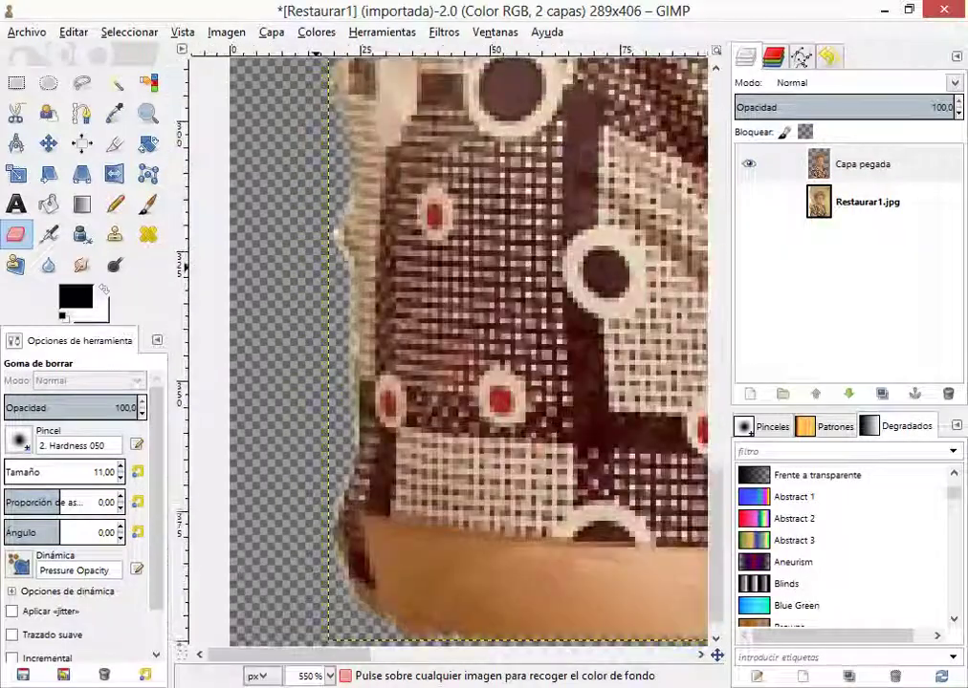
- Erase the protruding background bump midway down the left sleeve edge and check the whole cutout
scroll(337, 235, up, 1)
drag(294, 187, 325, 249)
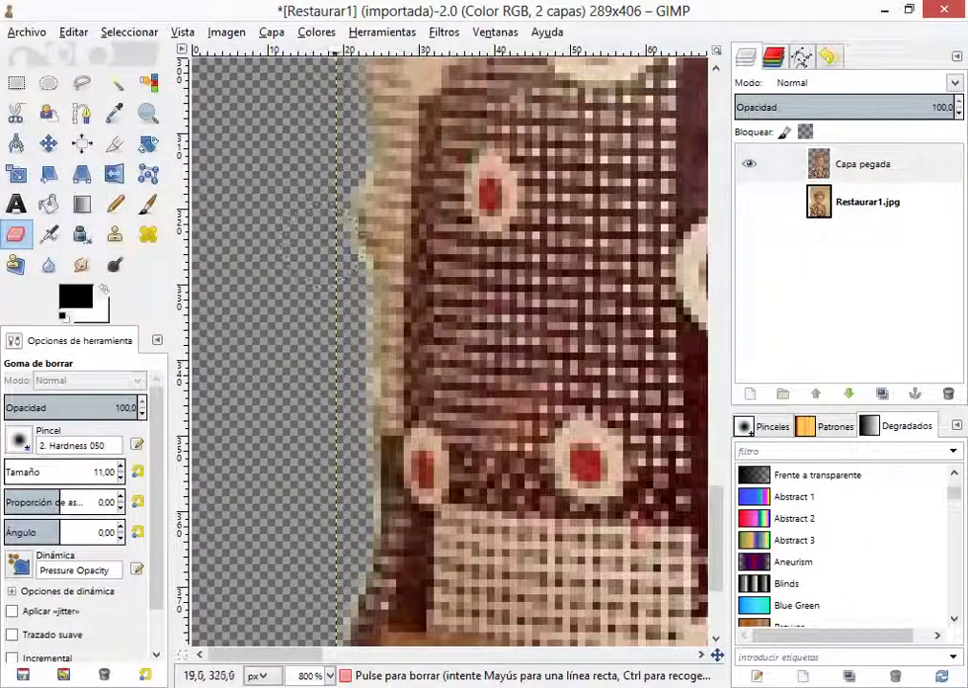
scroll(347, 354, down, 6)
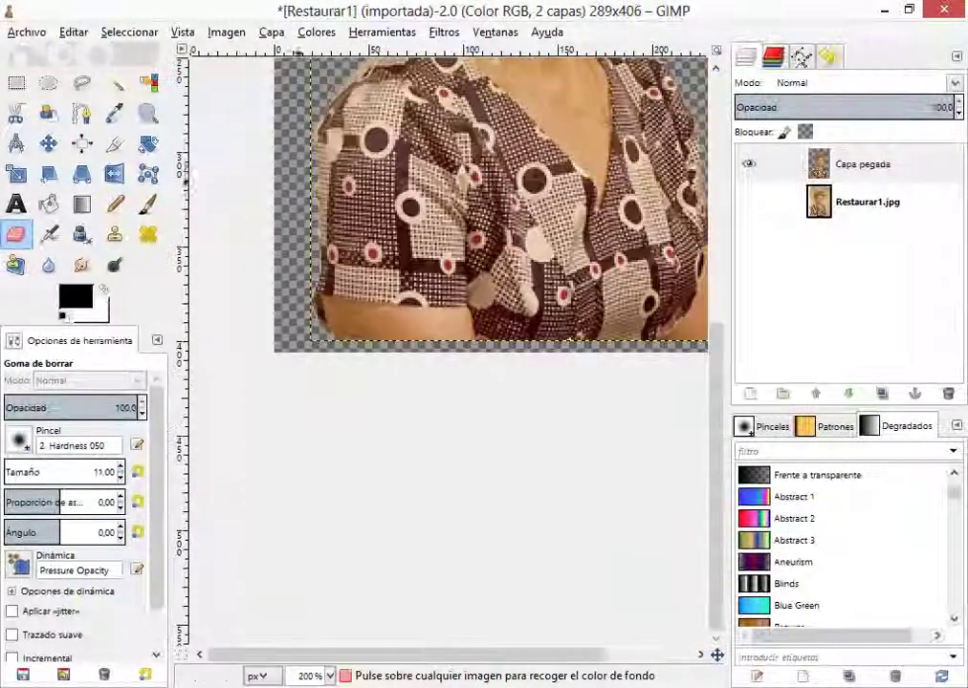
scroll(549, 333, up, 1)
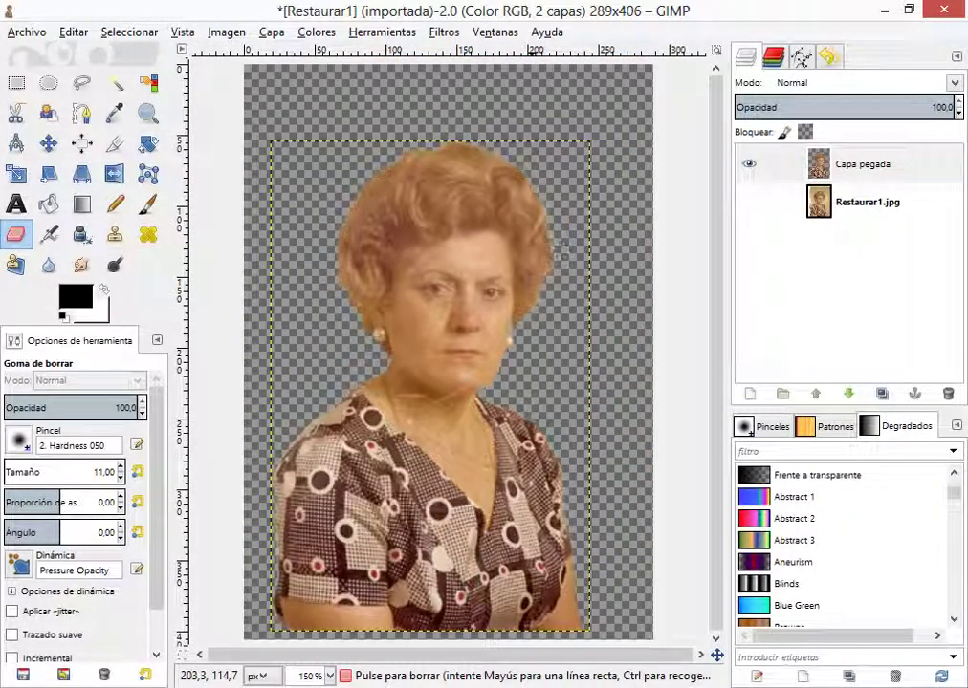
scroll(571, 239, up, 2)
scroll(536, 208, down, 3)
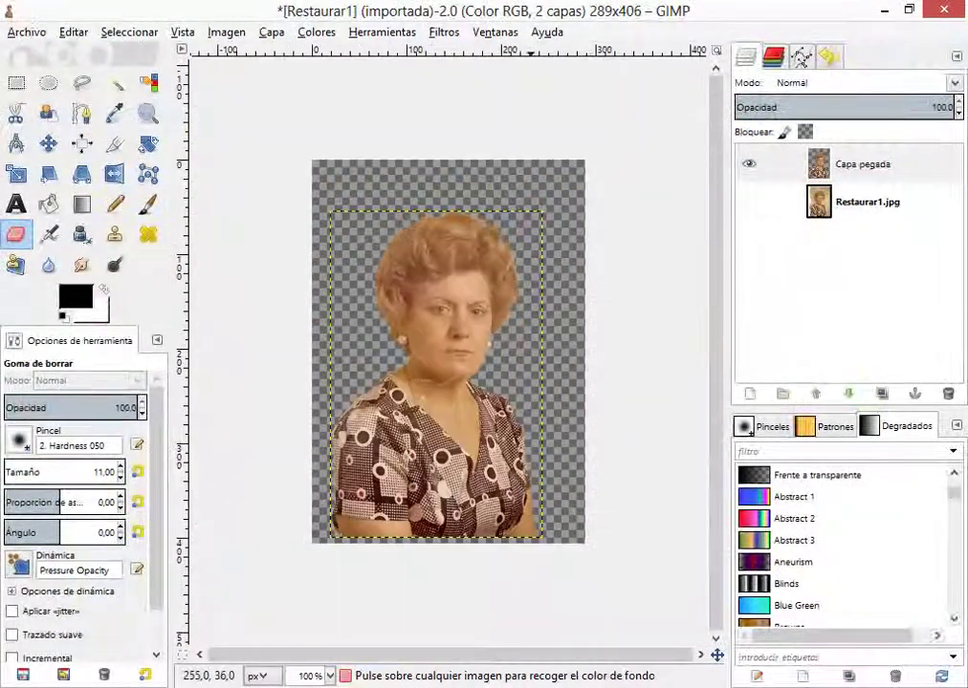
scroll(536, 208, up, 3)
scroll(431, 411, up, 3)
scroll(432, 383, down, 5)
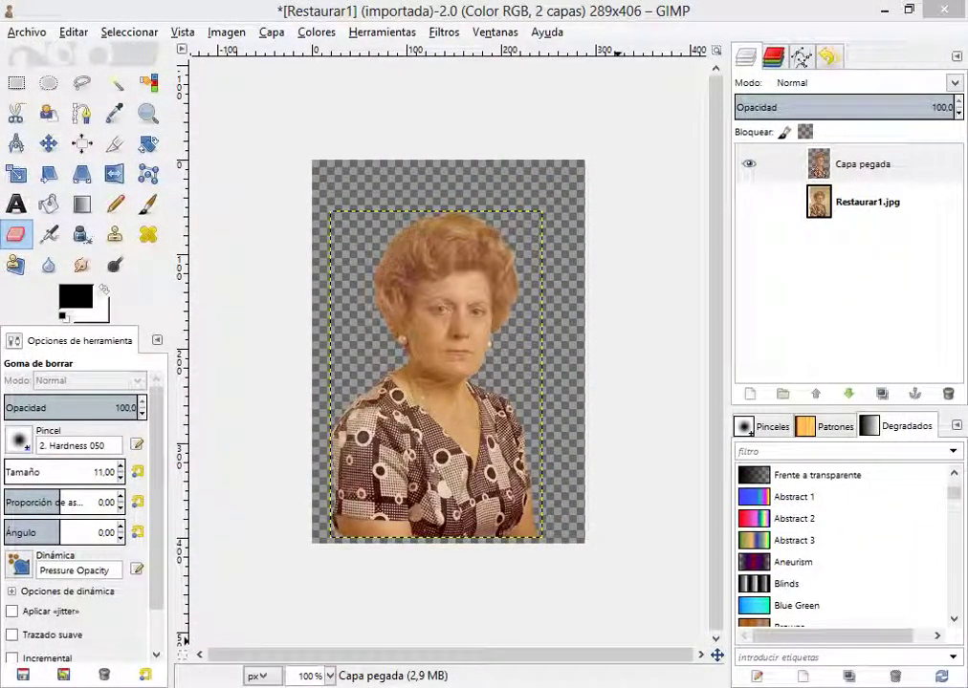
- Switch to Notepad, review the notes on picking a source and painting with the Clone and Heal tools, and return to GIMP
key(alt+Tab)
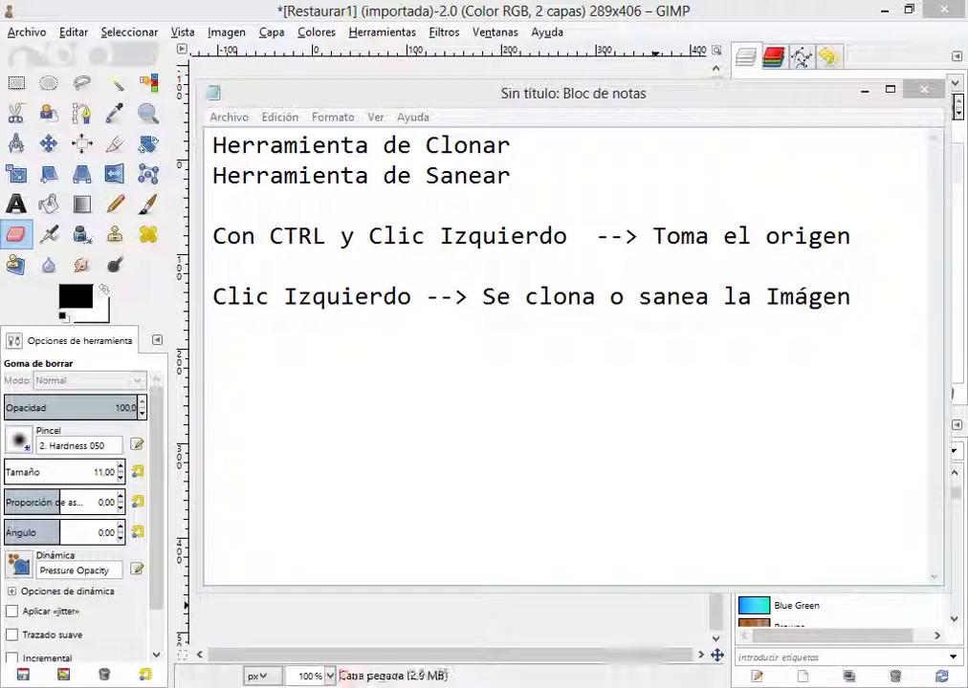
click(613, 297)
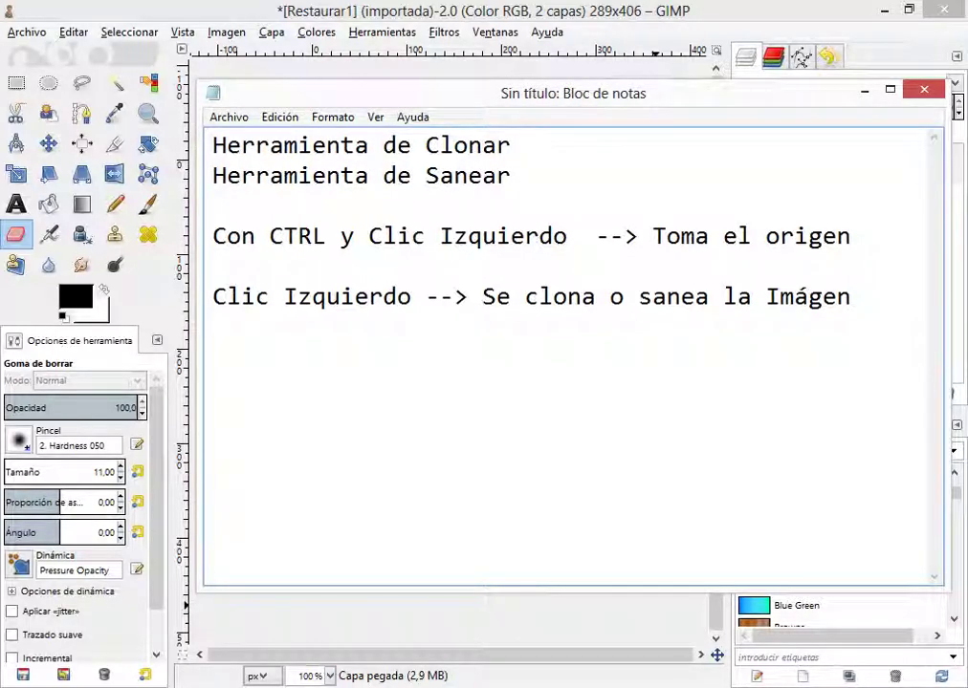
drag(512, 176, 206, 122)
click(512, 176)
drag(212, 236, 567, 239)
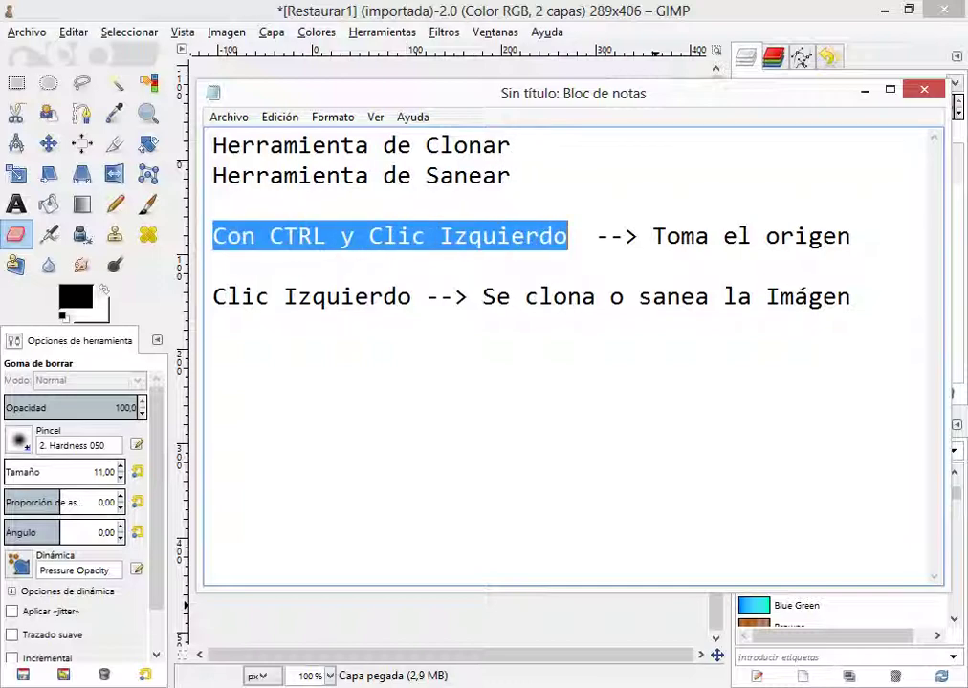
drag(653, 236, 851, 236)
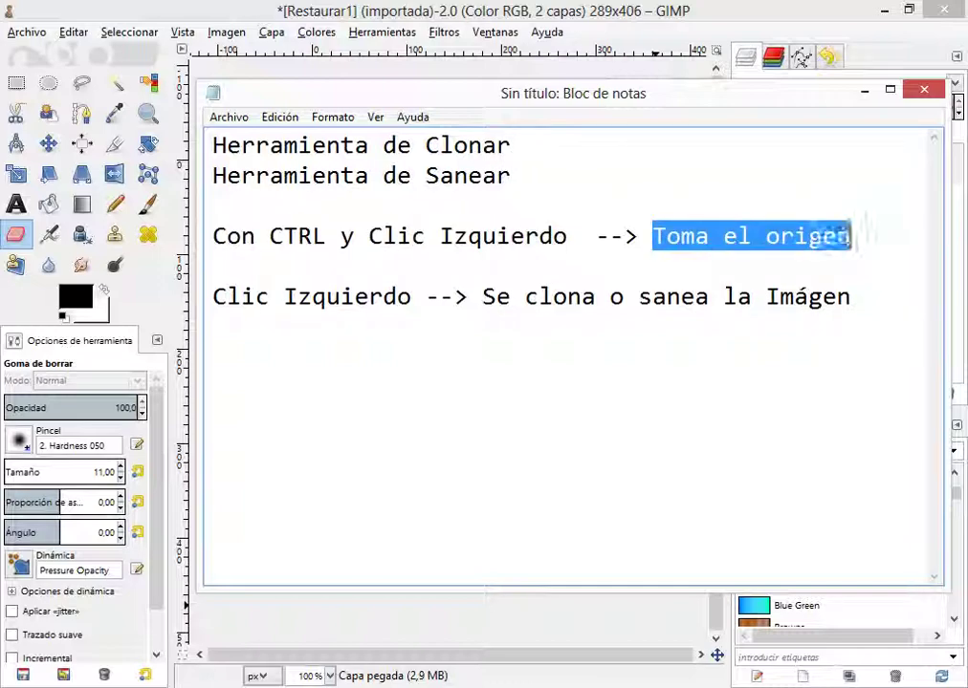
click(853, 236)
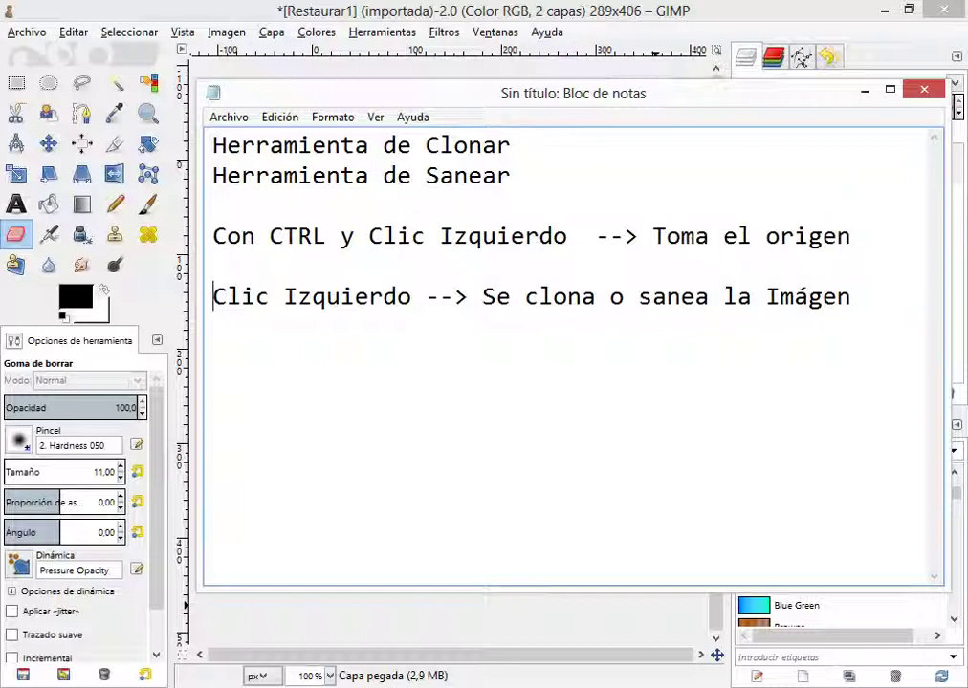
drag(212, 296, 412, 297)
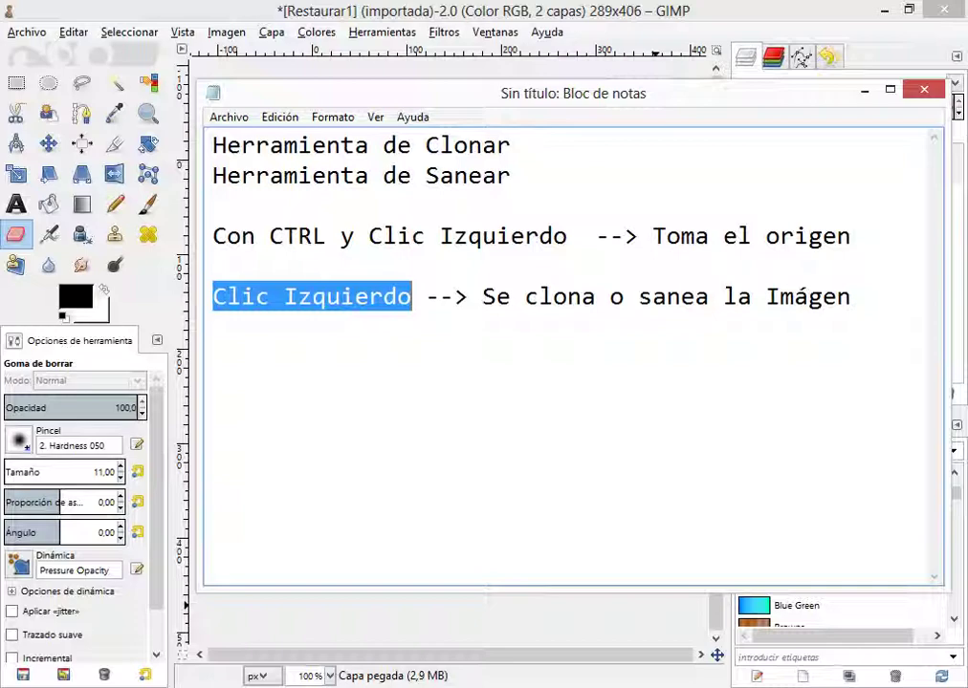
drag(482, 296, 850, 297)
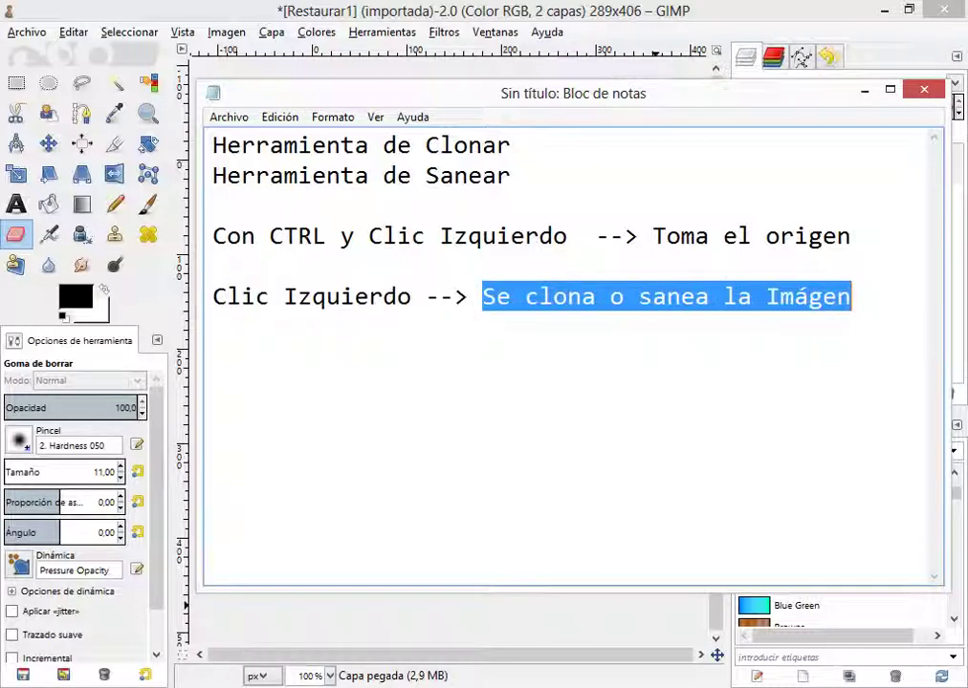
click(852, 296)
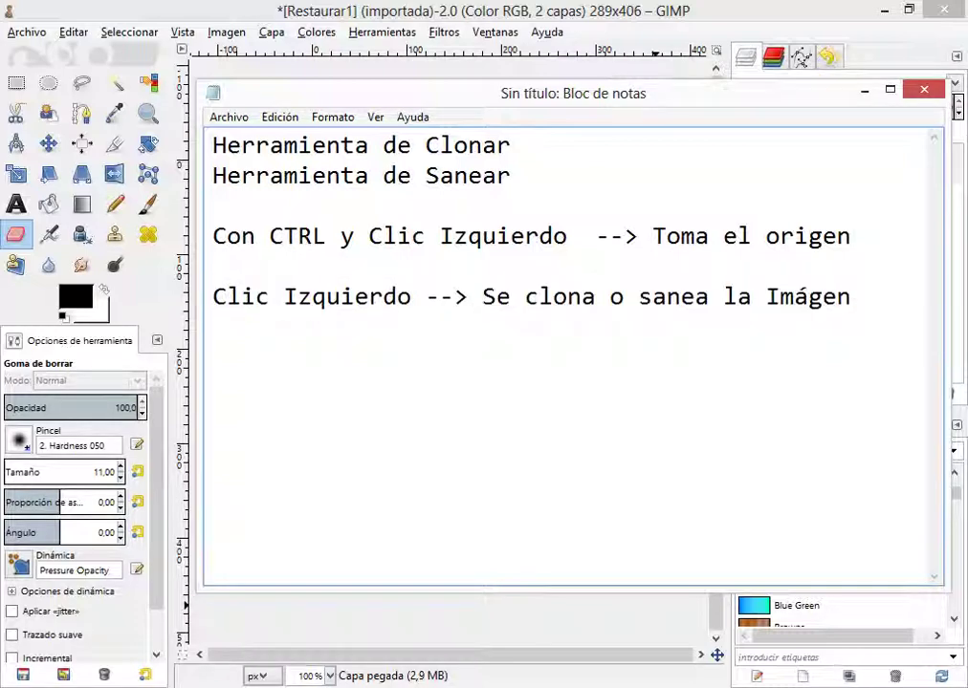
click(865, 91)
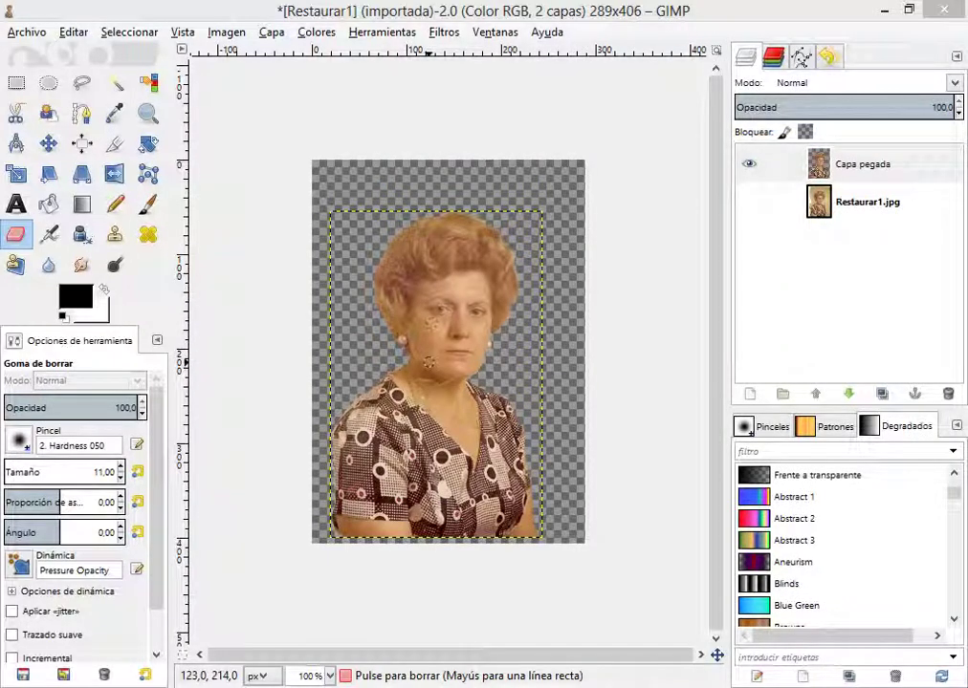
- Examine the damage on the woman's hair, face, neck and blouse up close, dismissing the antivirus update notification
ctrl+scroll(414, 268, up, 2)
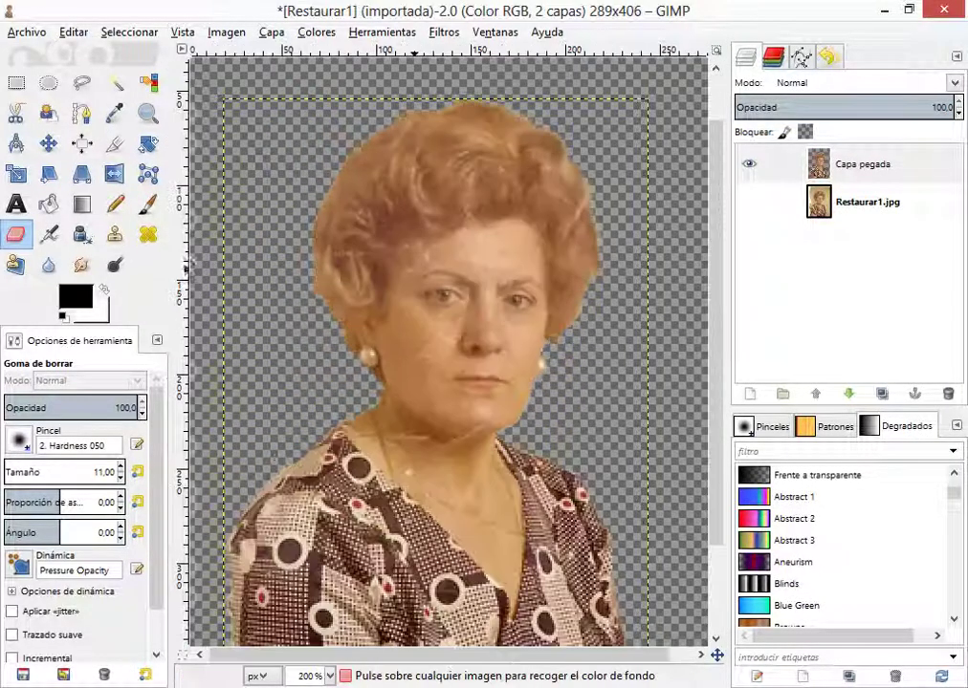
ctrl+scroll(454, 404, up, 2)
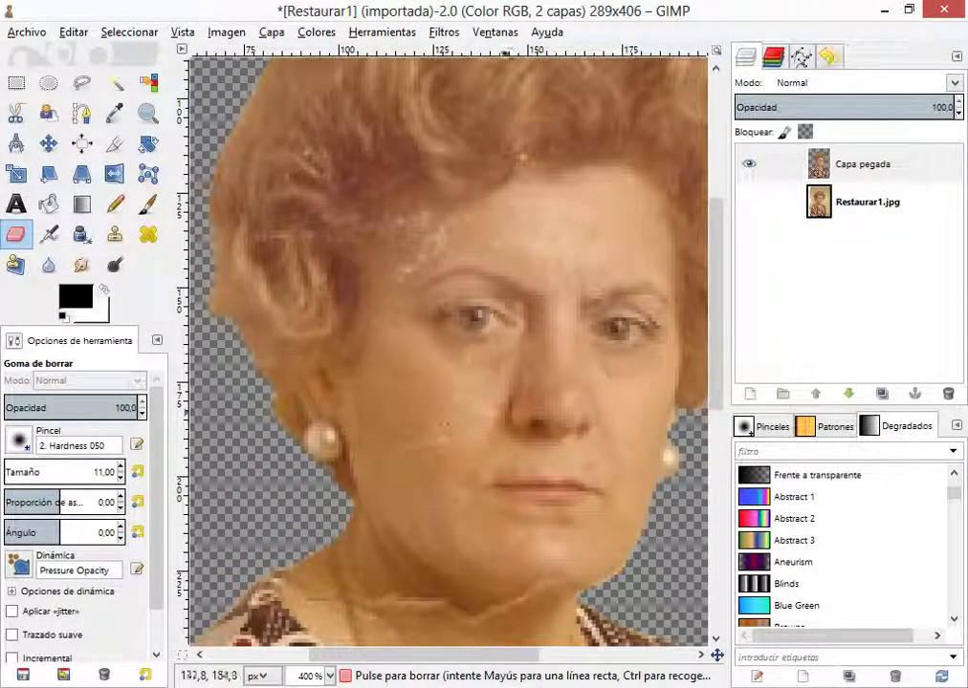
ctrl+scroll(457, 335, down, 2)
ctrl+scroll(459, 186, up, 1)
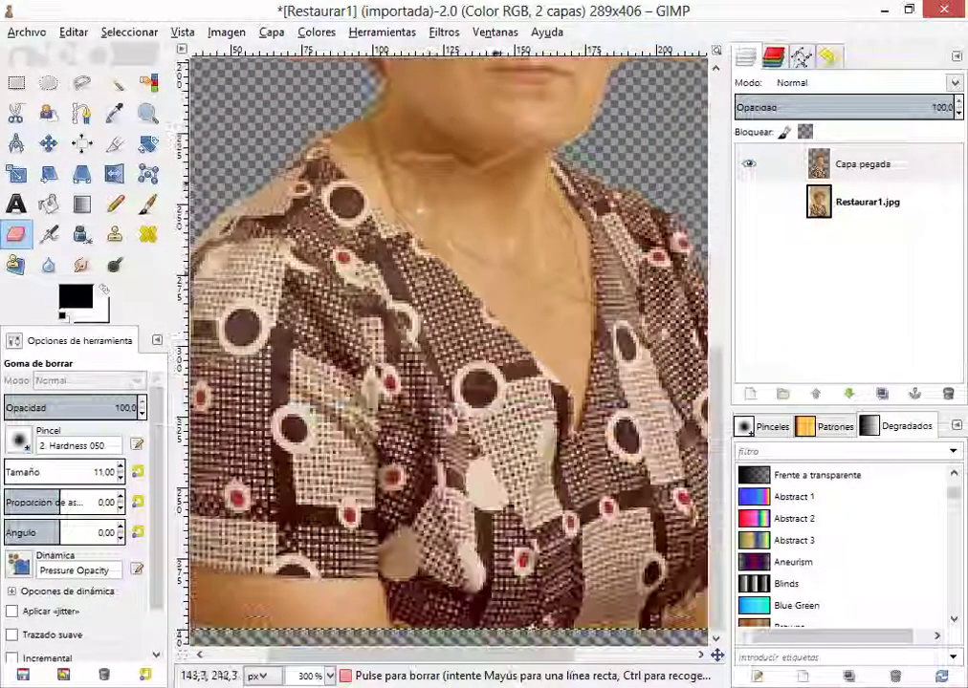
ctrl+scroll(502, 256, down, 2)
ctrl+scroll(602, 306, up, 2)
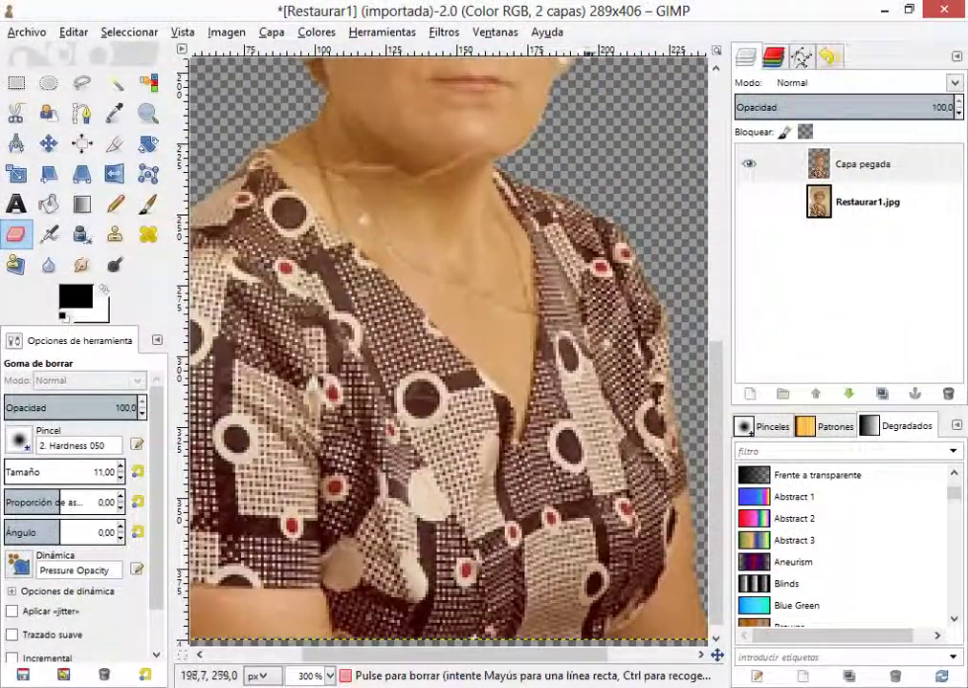
scroll(579, 296, down, 1)
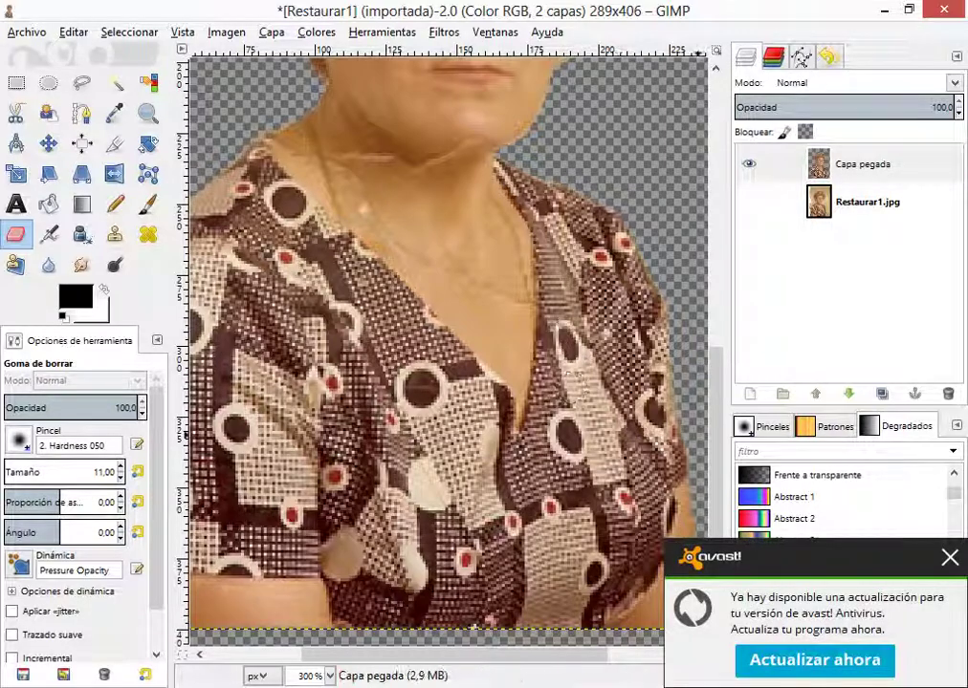
click(952, 559)
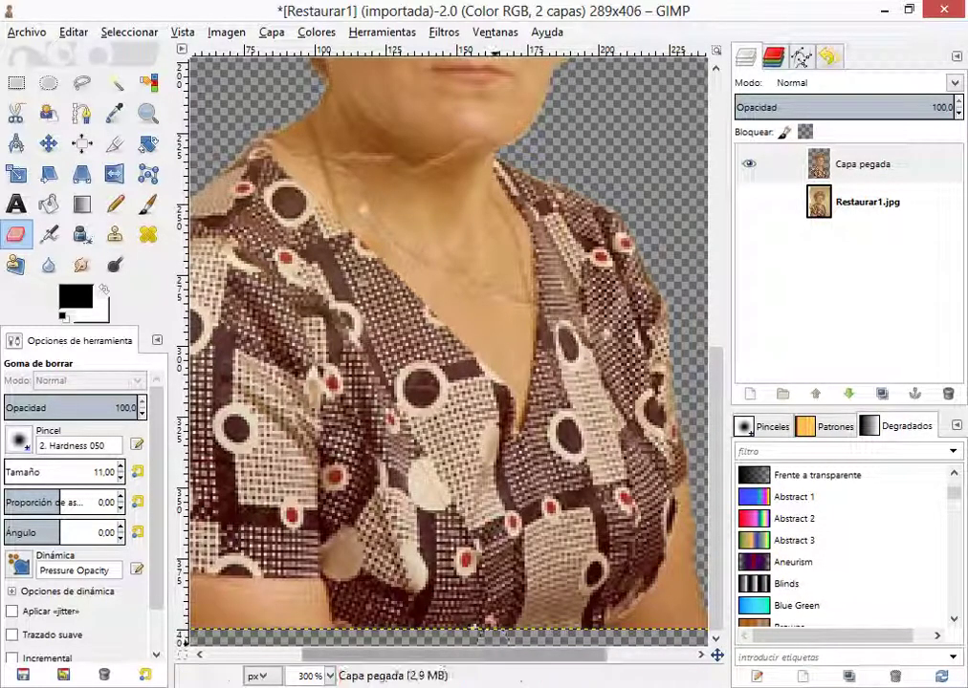
drag(551, 655, 494, 655)
scroll(487, 374, up, 3)
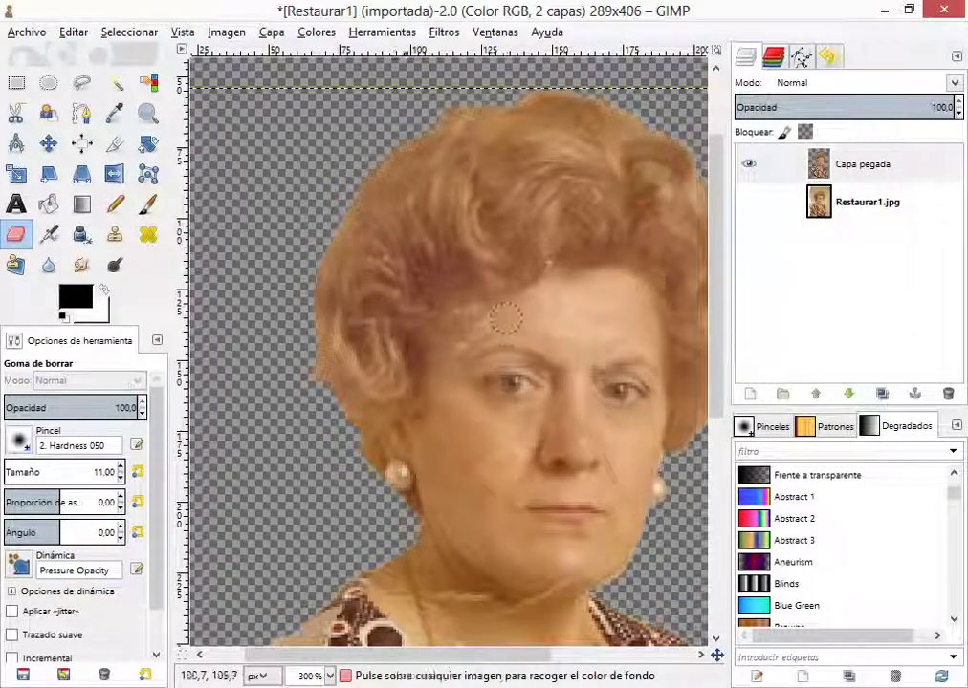
scroll(402, 241, down, 1)
scroll(535, 226, up, 2)
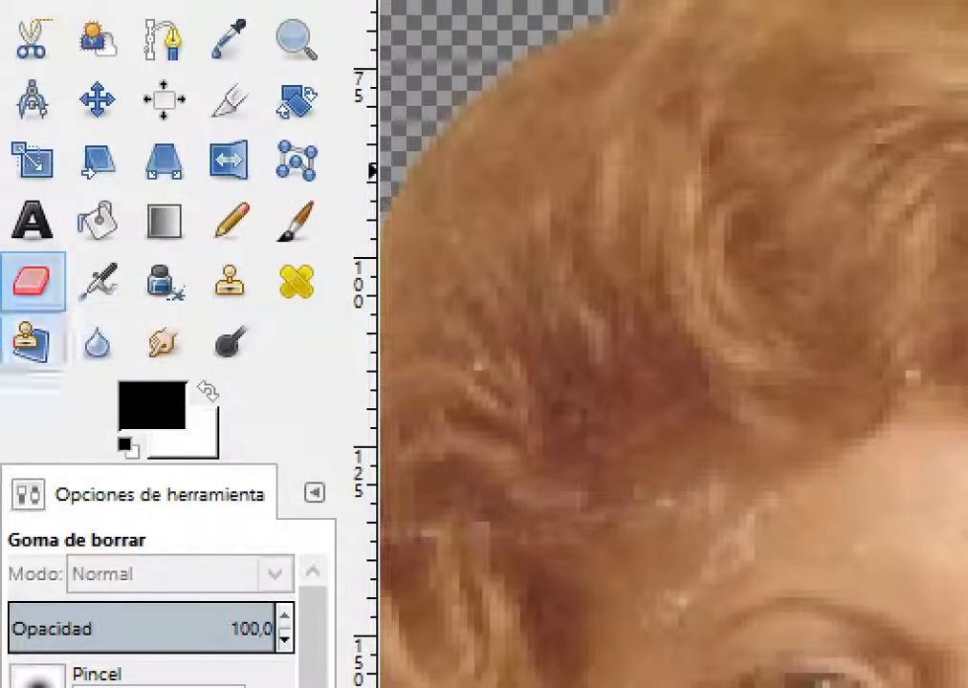
- Use the Clone tool to paint sampled clean skin over the thin necklace chain across the upper chest
click(229, 282)
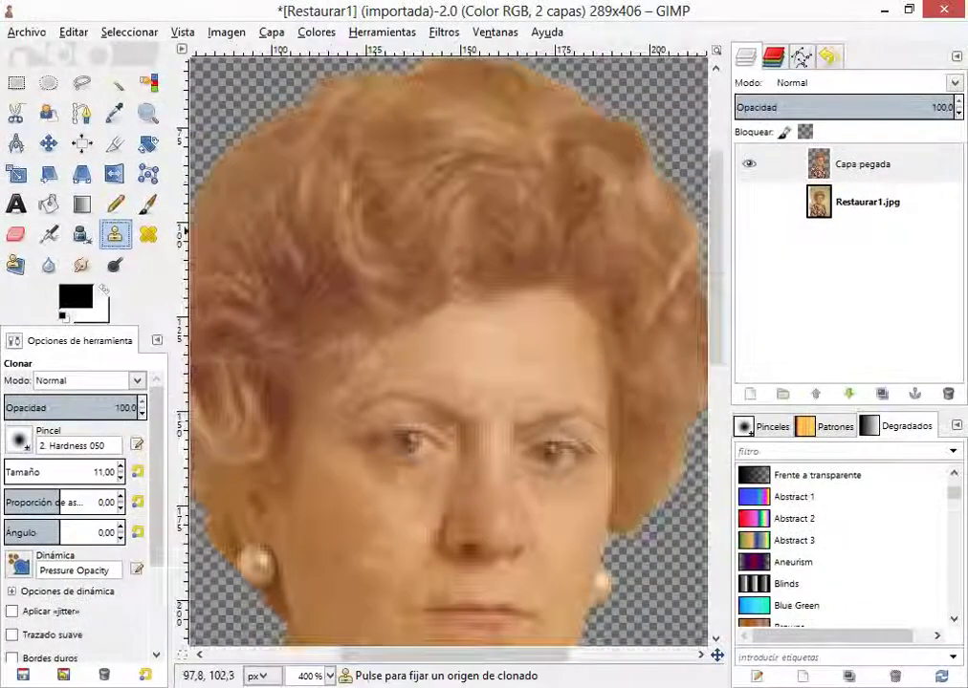
scroll(467, 289, down, 4)
scroll(457, 364, up, 2)
scroll(456, 360, up, 3)
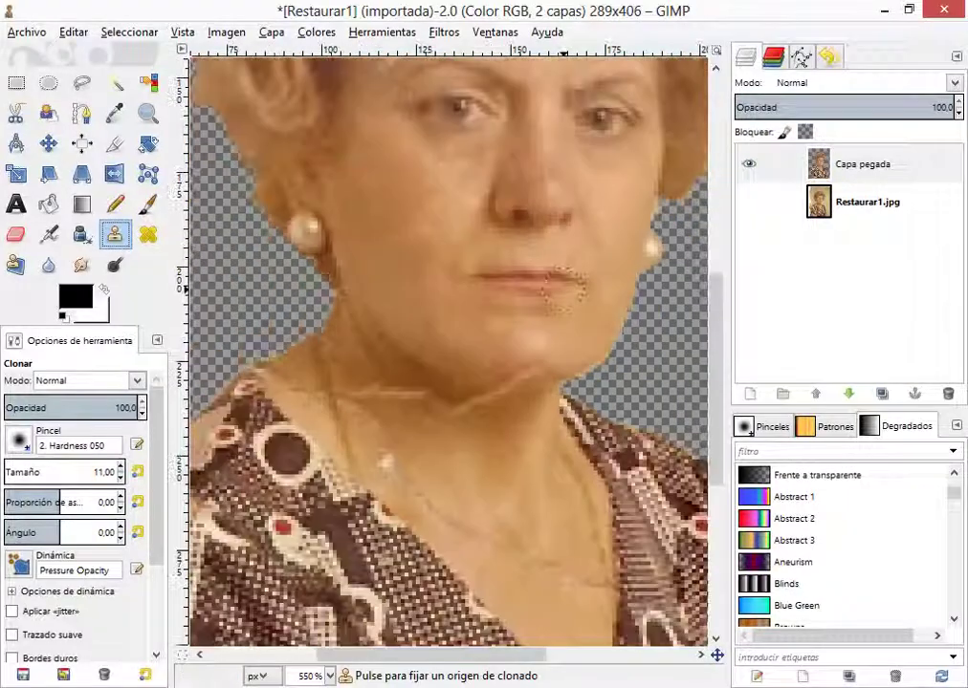
scroll(562, 421, down, 3)
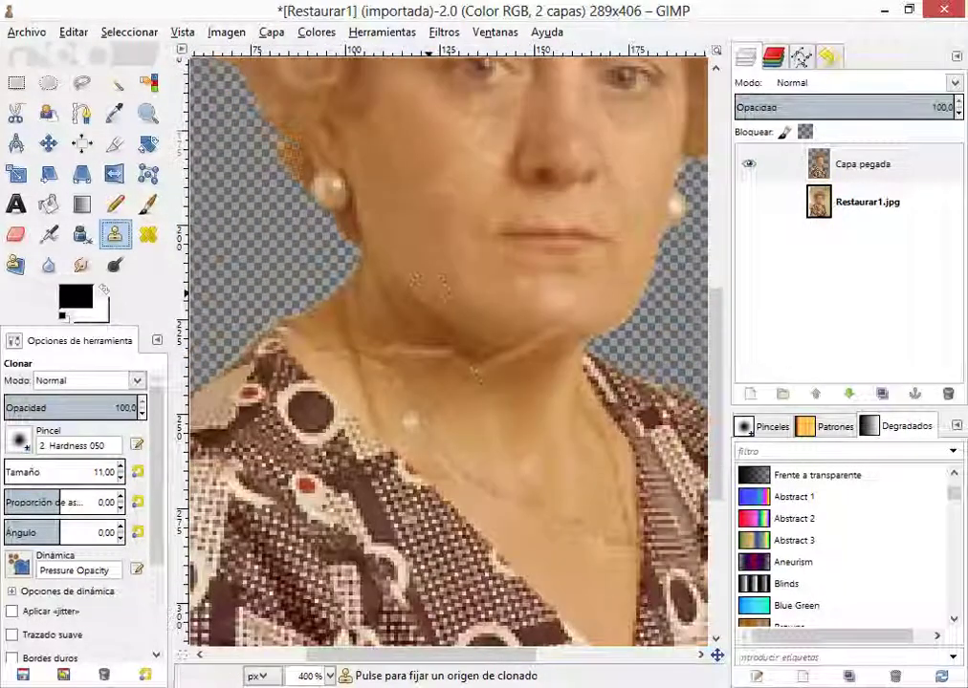
scroll(562, 421, up, 2)
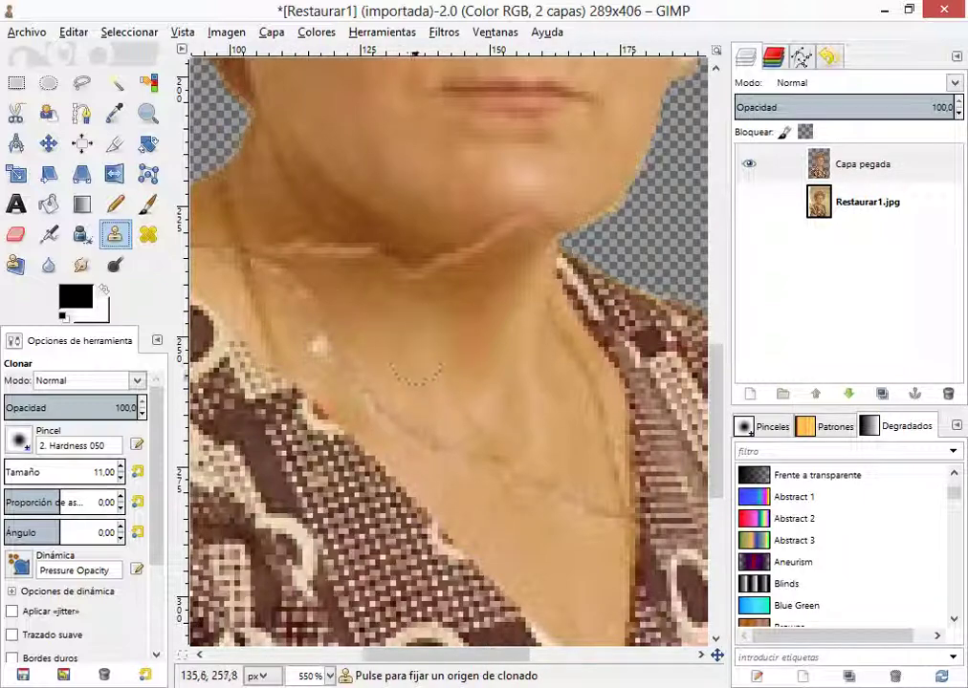
ctrl+click(394, 416)
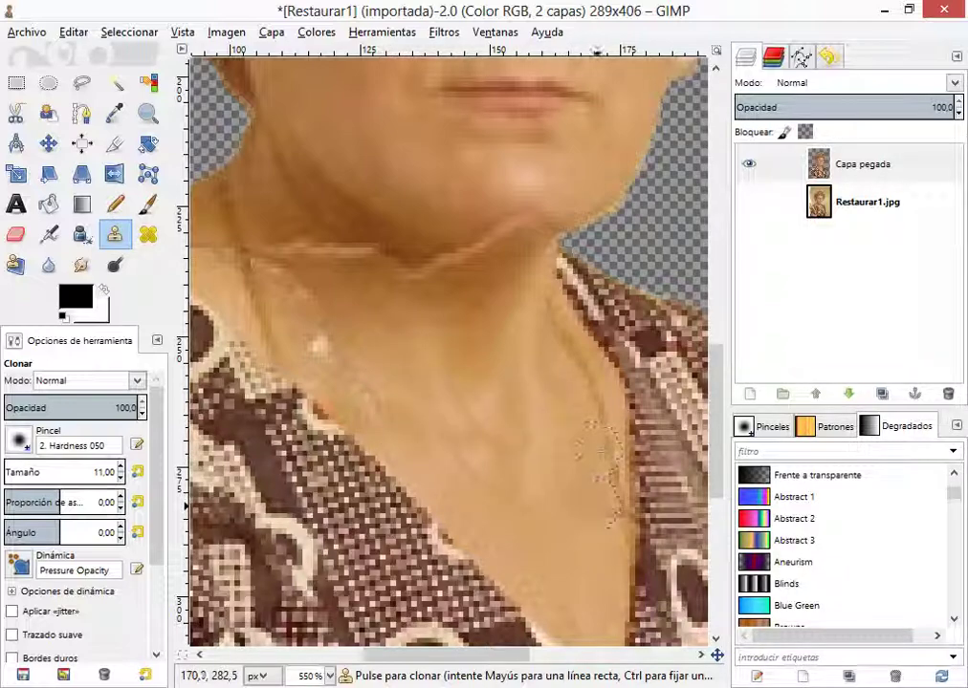
scroll(395, 363, down, 1)
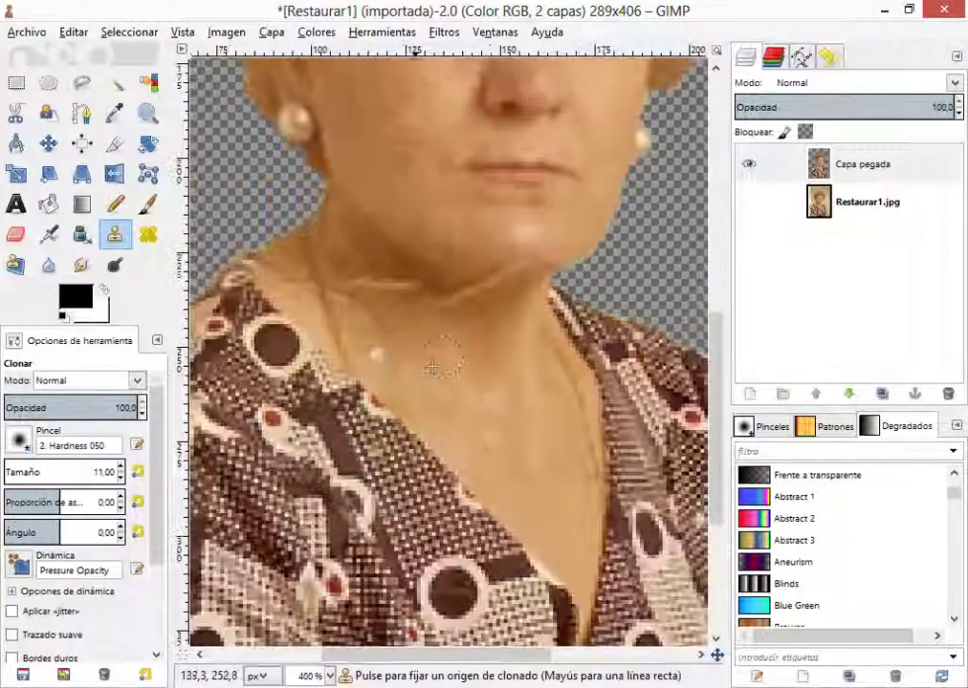
- Clone nearby shaded skin over the right part of the pale crack beneath the chin
scroll(432, 367, up, 2)
scroll(453, 373, down, 1)
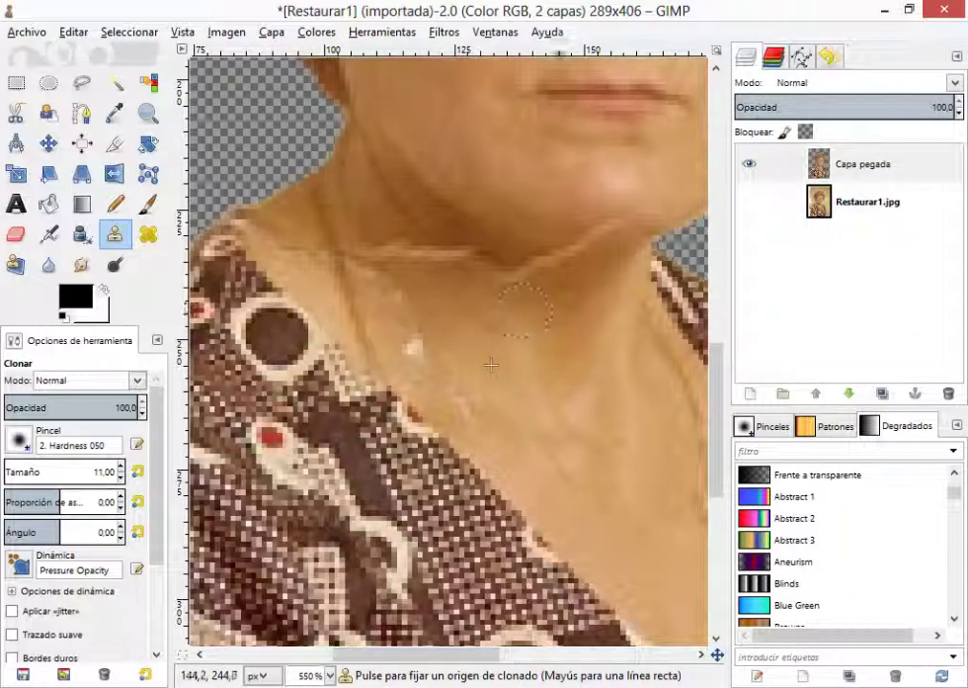
ctrl+click(552, 269)
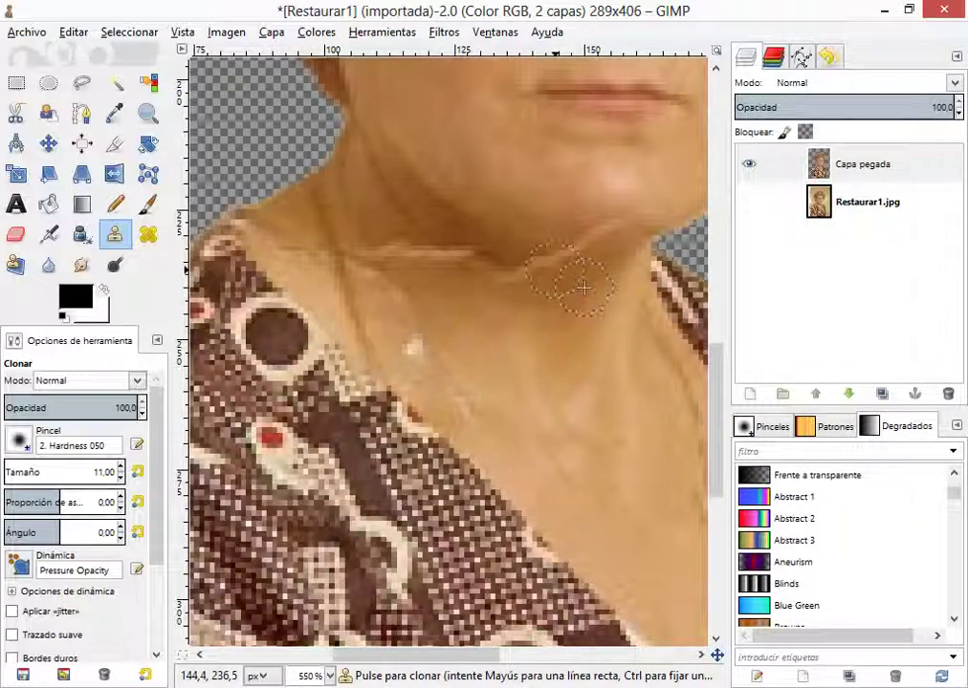
drag(554, 271, 519, 286)
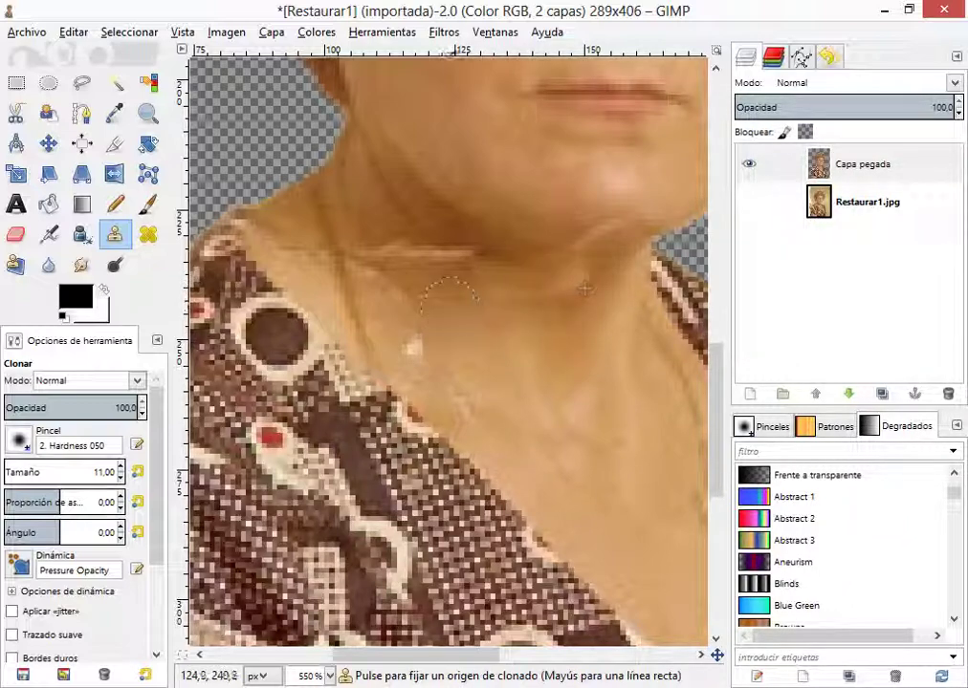
ctrl+click(450, 306)
drag(460, 258, 373, 253)
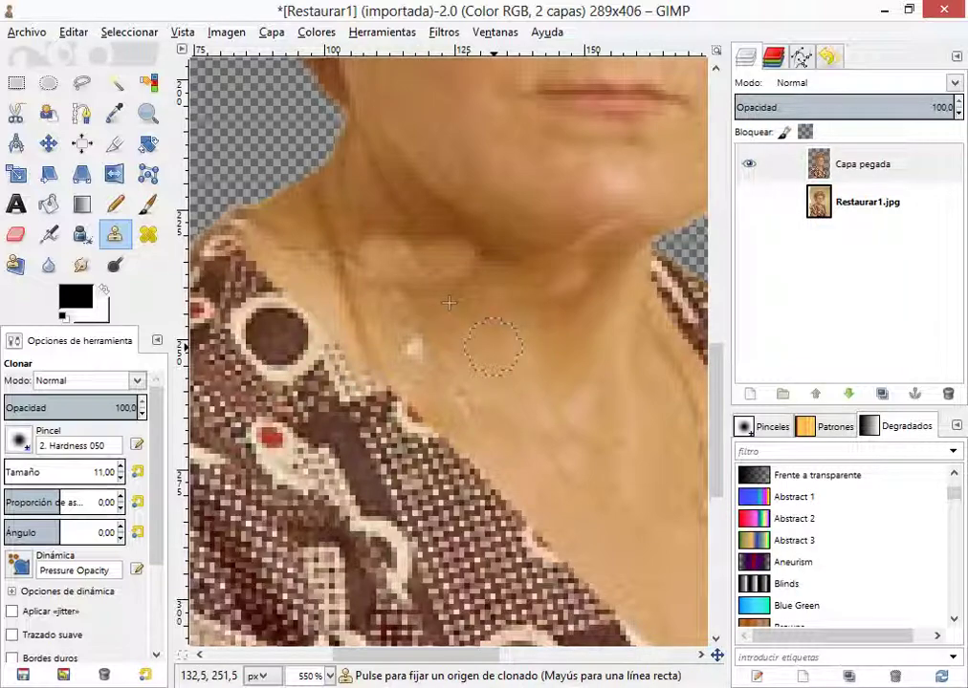
key(ctrl+z)
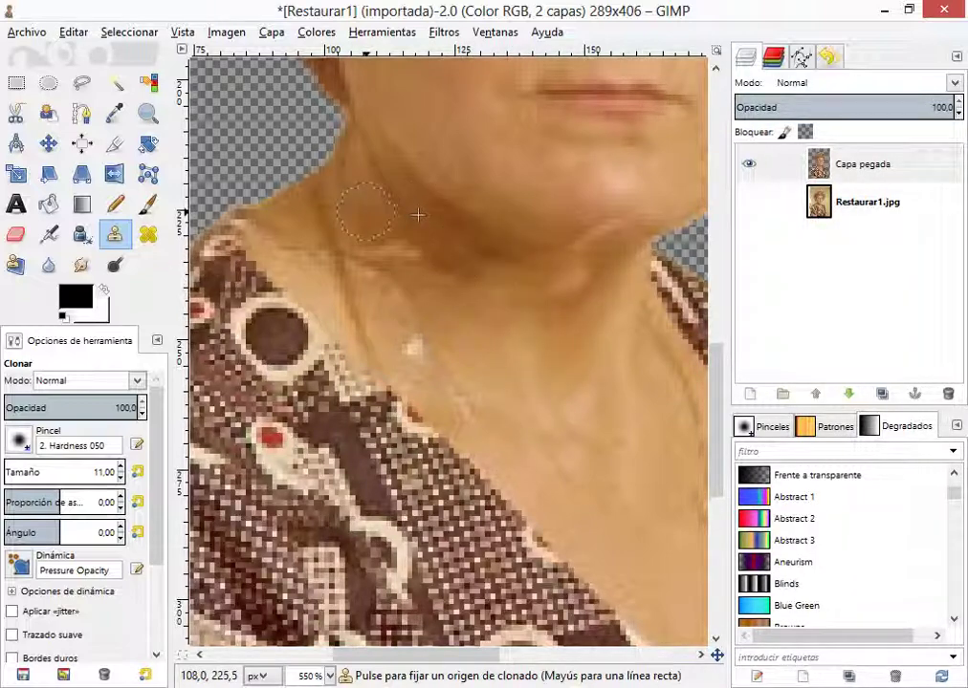
- Clone darker skin from the left side of the neck over the rest of the pale crack, undoing the stray dab below it
ctrl+click(367, 211)
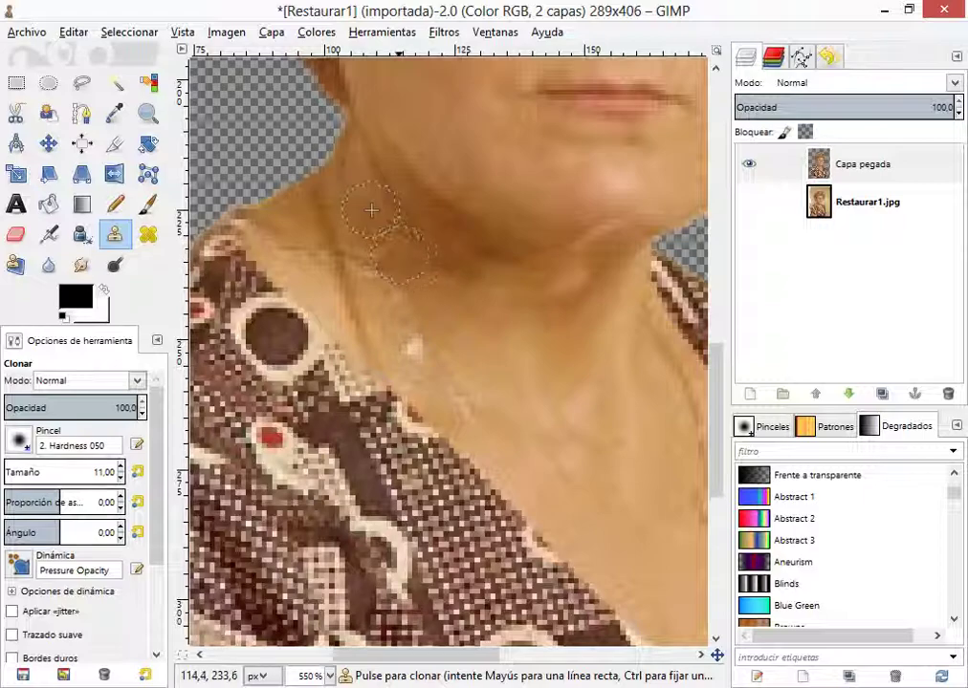
click(479, 322)
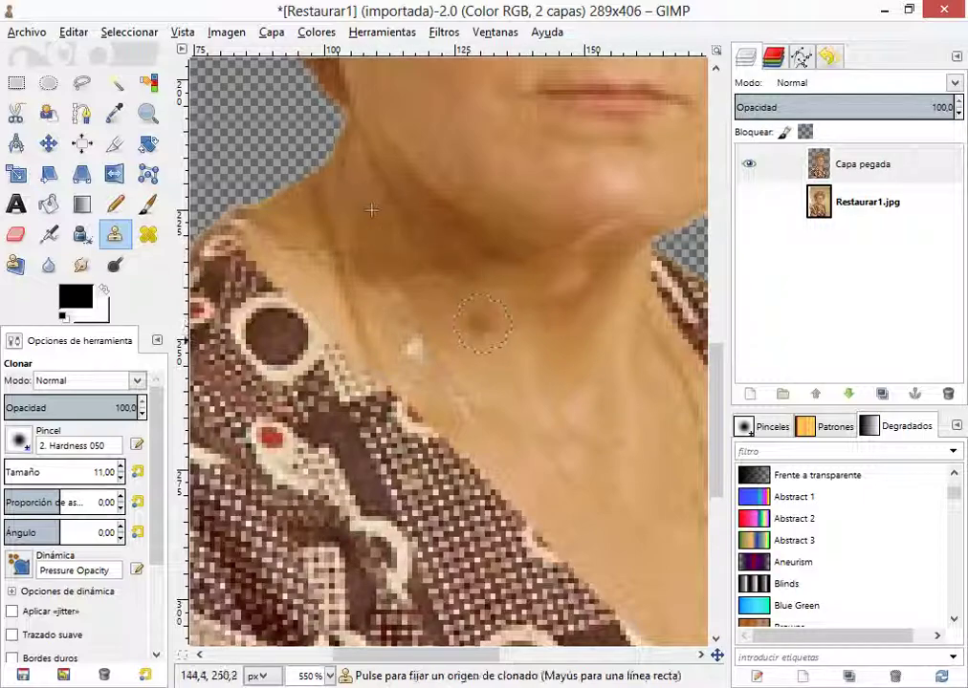
key(ctrl+z)
scroll(437, 237, down, 1)
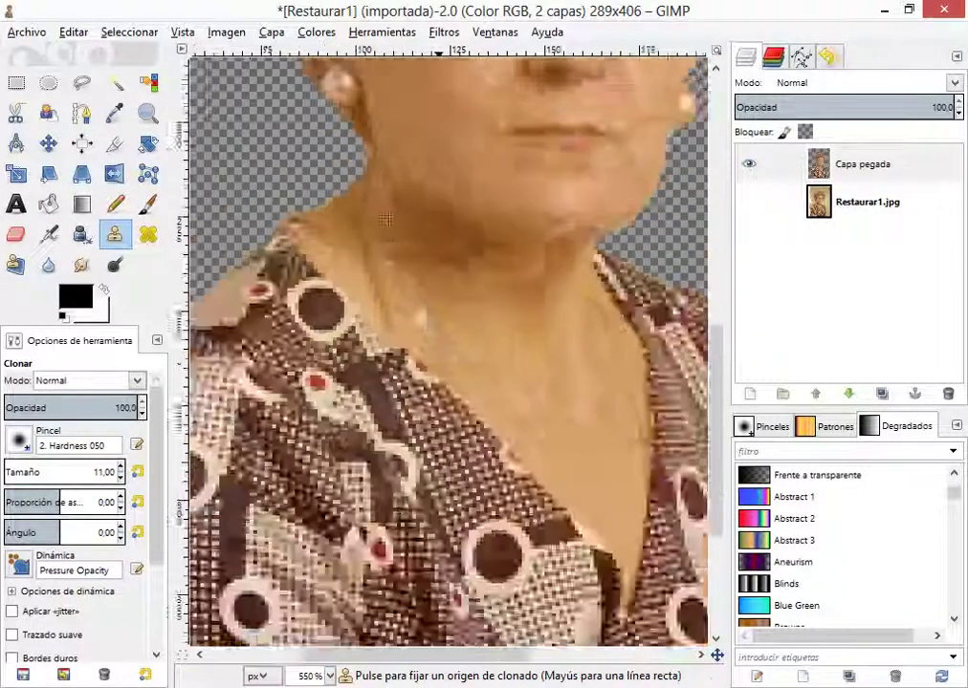
scroll(384, 220, down, 4)
scroll(315, 287, up, 2)
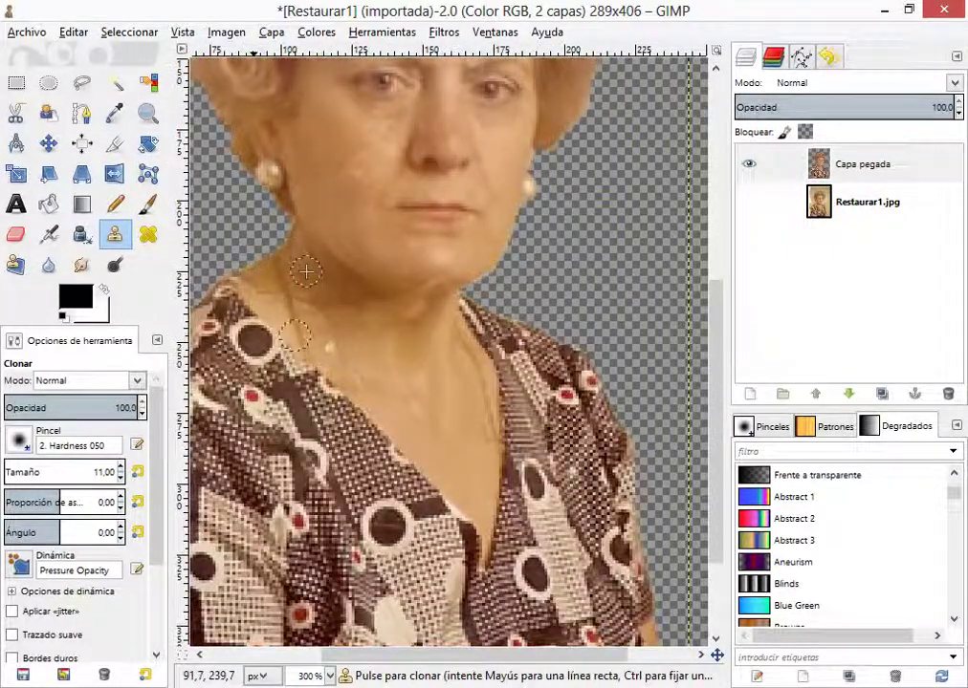
scroll(361, 259, up, 2)
scroll(364, 268, down, 2)
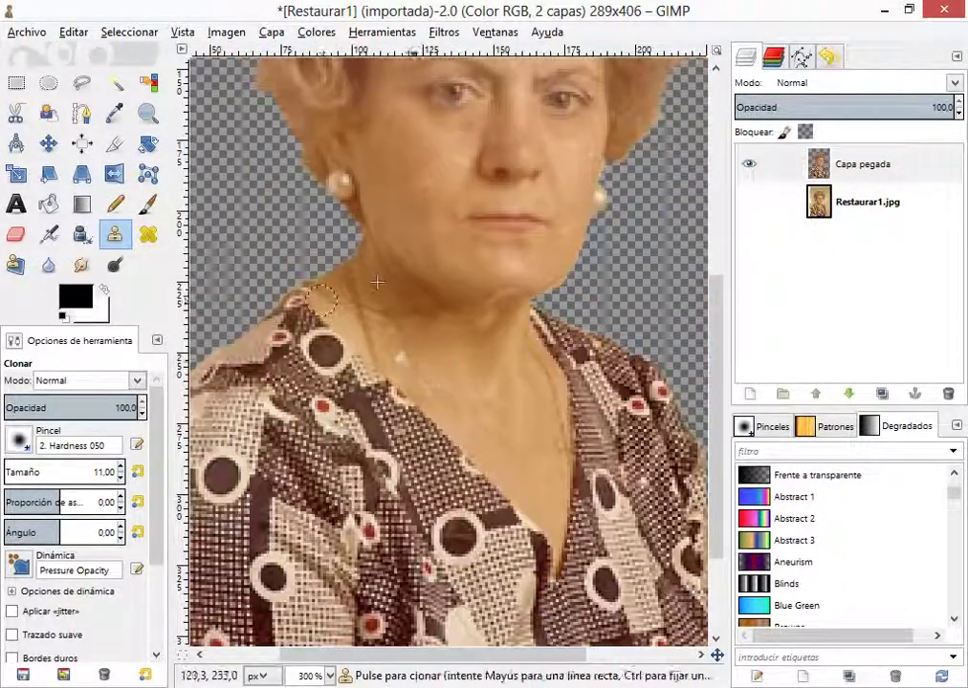
scroll(354, 249, down, 2)
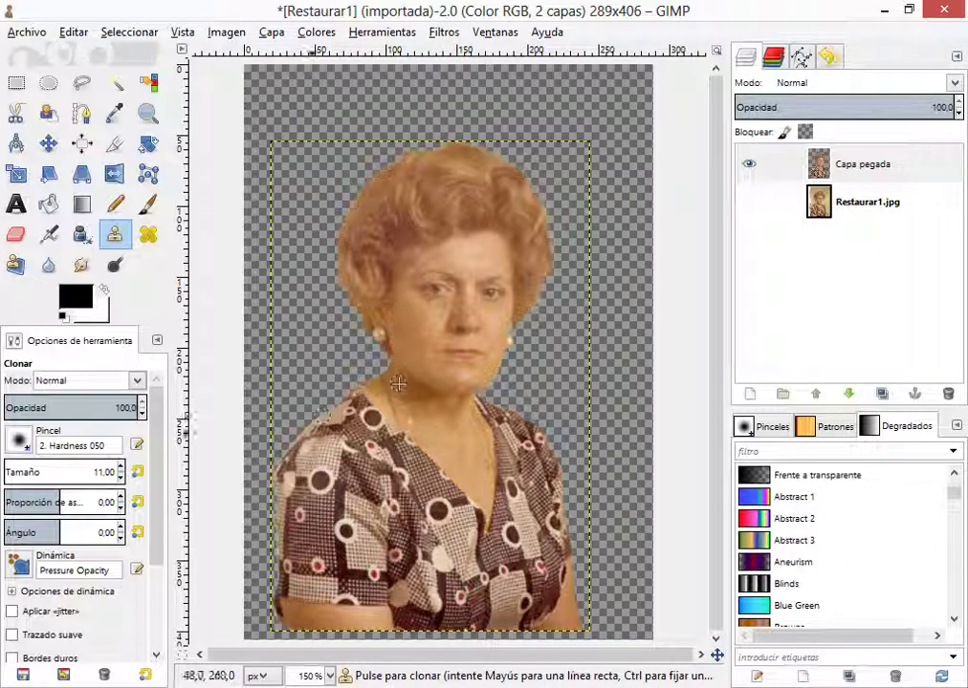
- Clone darker shoulder skin over the pale edge beside the left collar, using a size 7 brush
scroll(430, 373, up, 5)
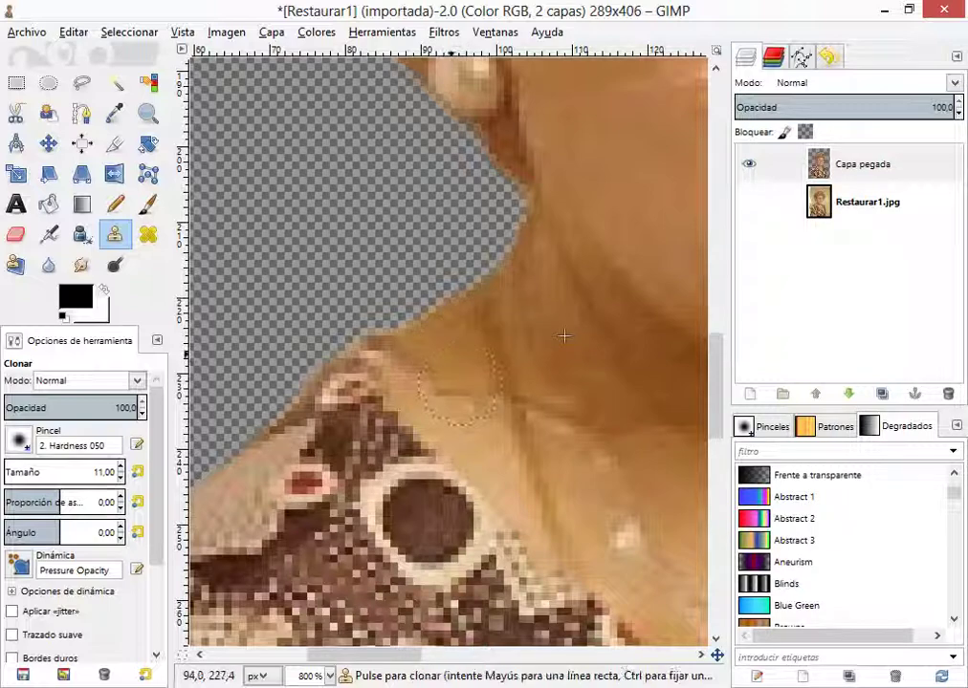
scroll(98, 473, down, 4)
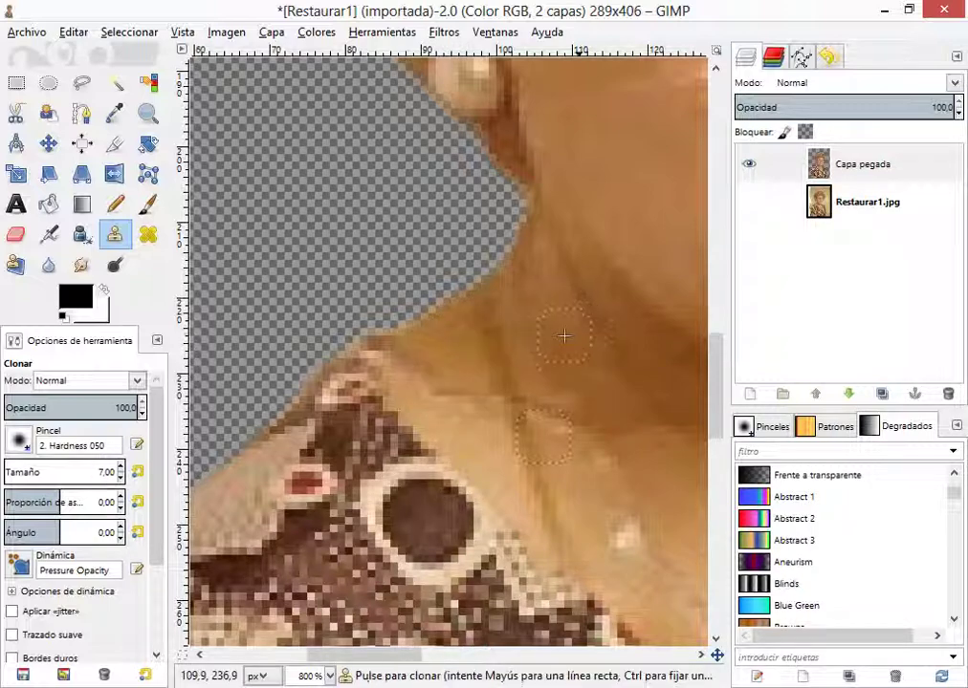
ctrl+click(443, 345)
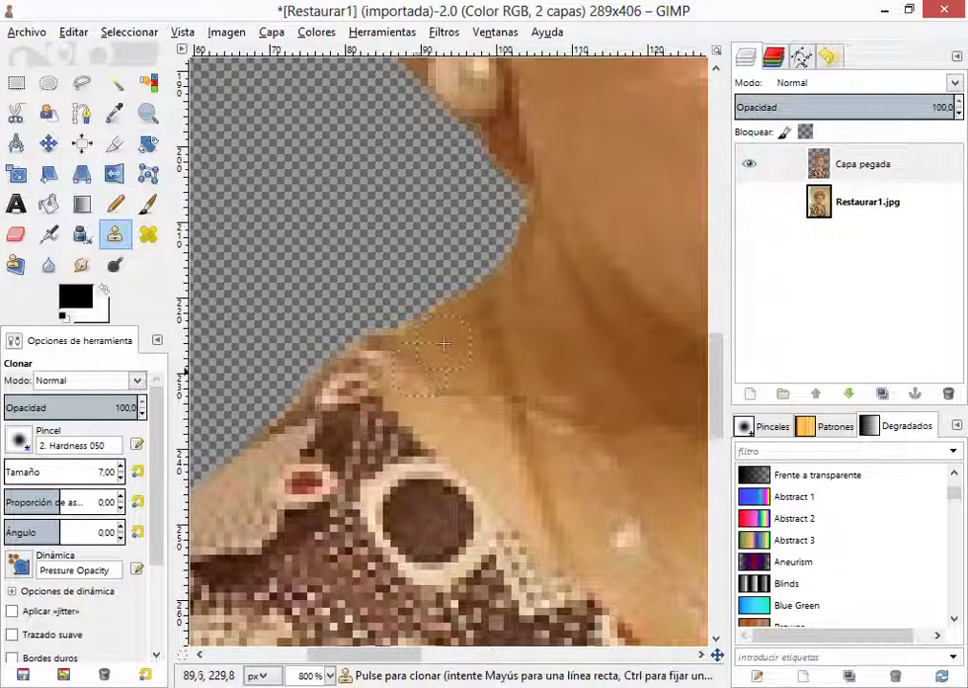
drag(416, 371, 439, 390)
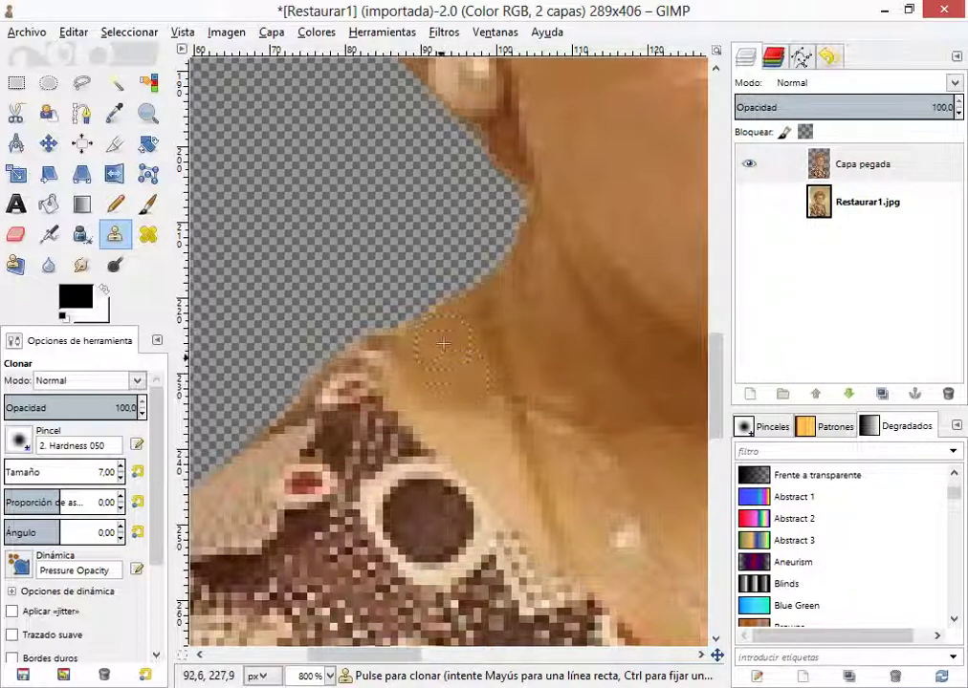
scroll(443, 336, down, 3)
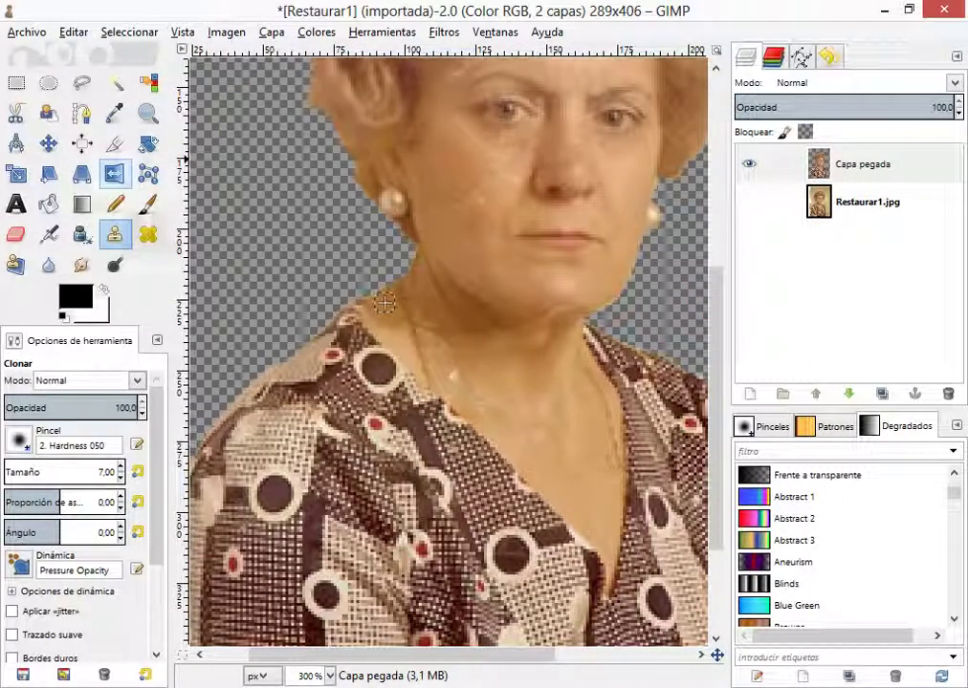
- Use the Heal tool to blend the pale streak along the lower edge of the chin with nearby sampled skin
click(148, 234)
scroll(566, 337, up, 4)
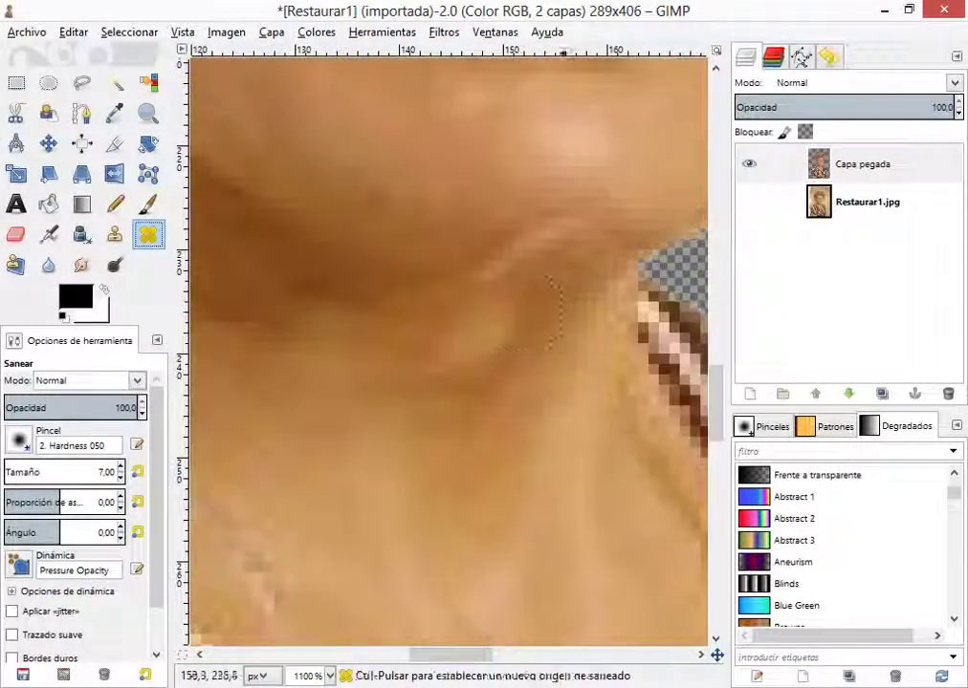
scroll(566, 306, down, 2)
scroll(566, 287, up, 2)
scroll(566, 287, down, 2)
scroll(562, 297, up, 2)
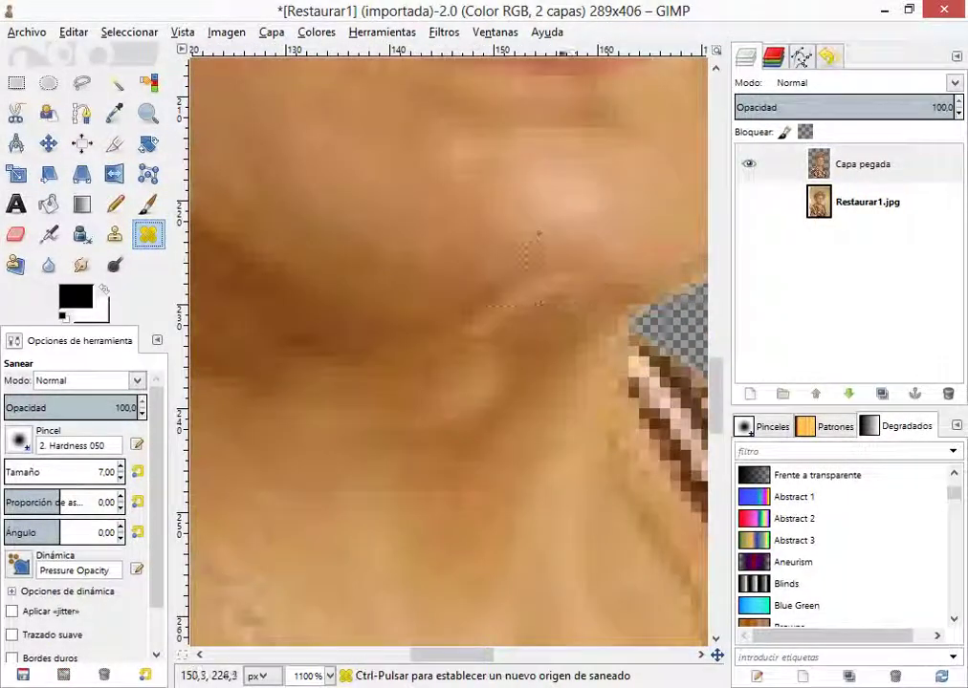
ctrl+click(463, 264)
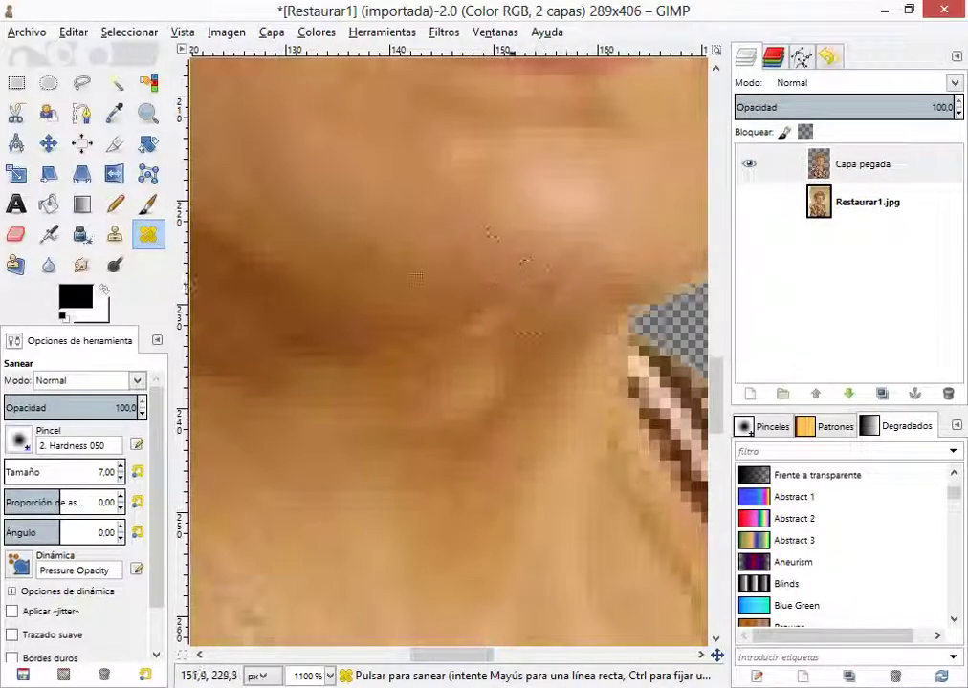
scroll(520, 260, down, 3)
scroll(524, 258, up, 3)
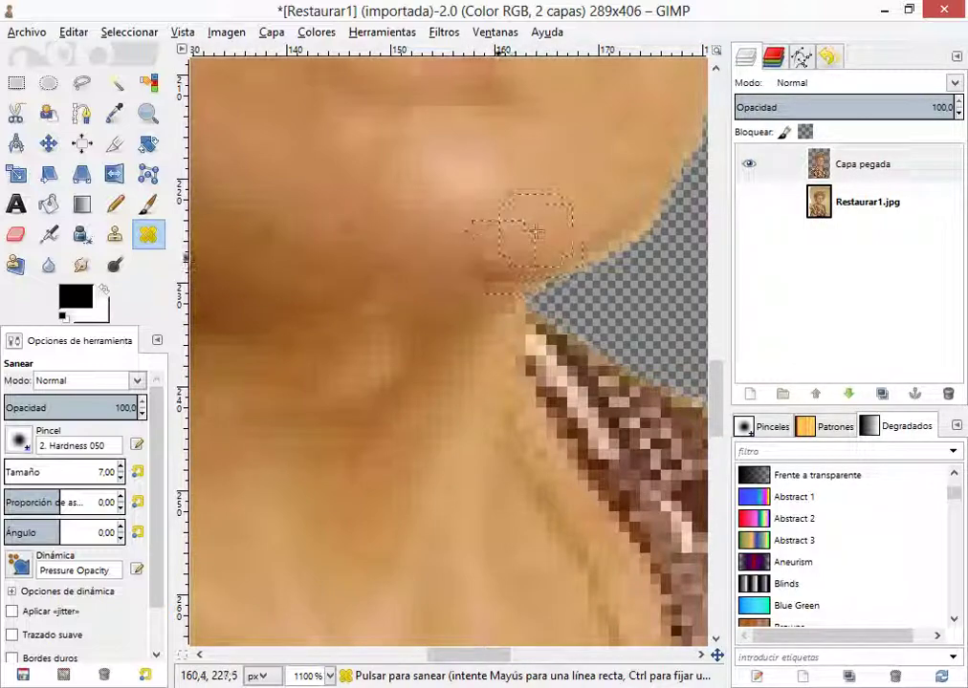
- Heal pale marks on the neck beneath the jaw with shaded skin sampled under the chin, undoing the last stroke
scroll(546, 241, down, 5)
scroll(534, 251, up, 3)
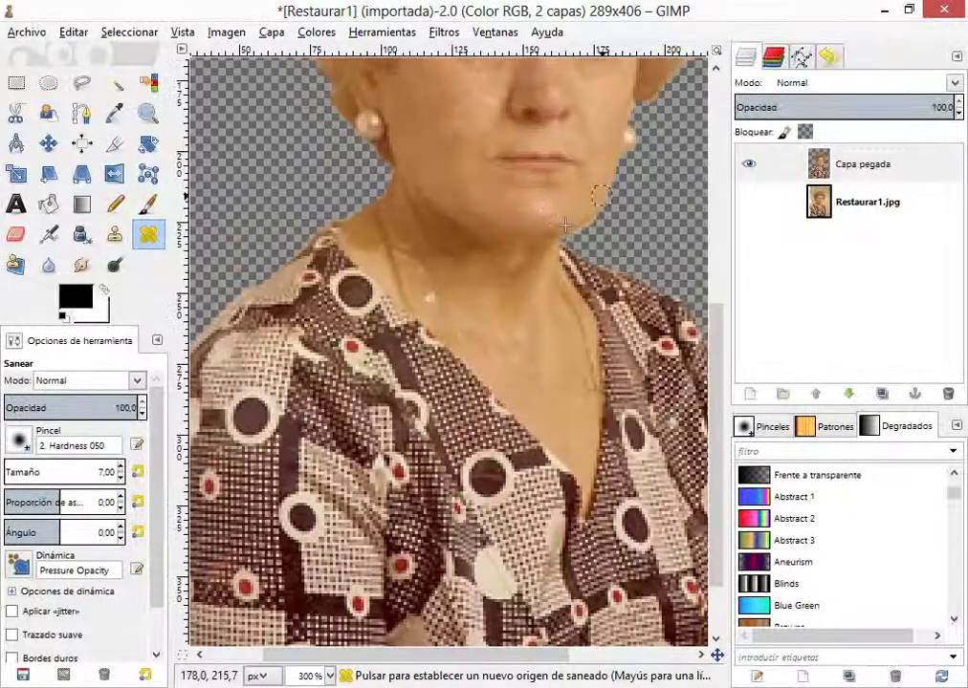
scroll(534, 250, down, 2)
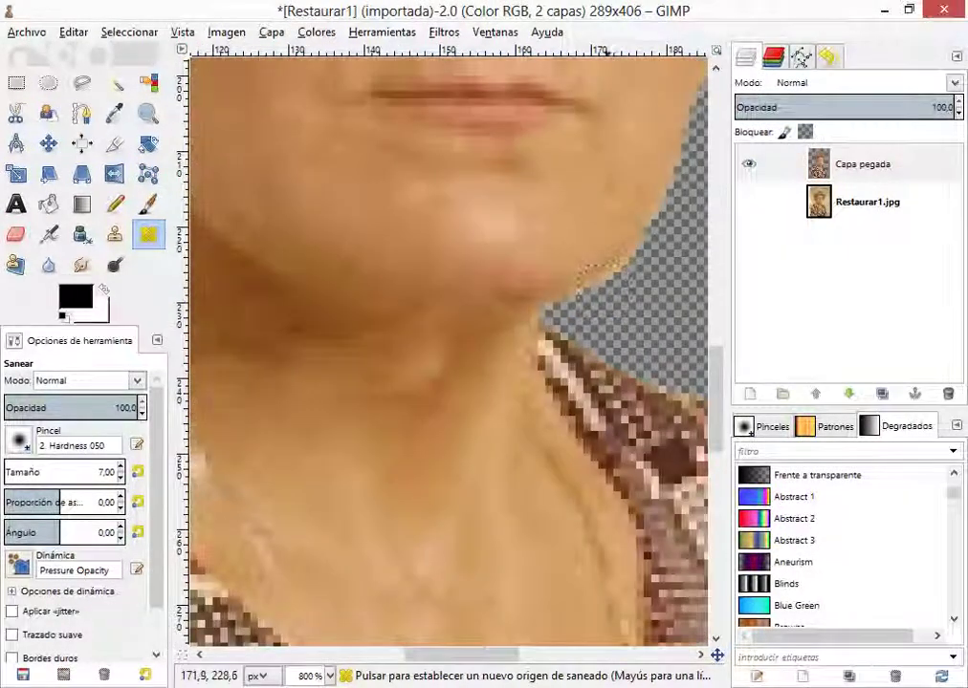
scroll(655, 303, up, 4)
scroll(583, 331, up, 3)
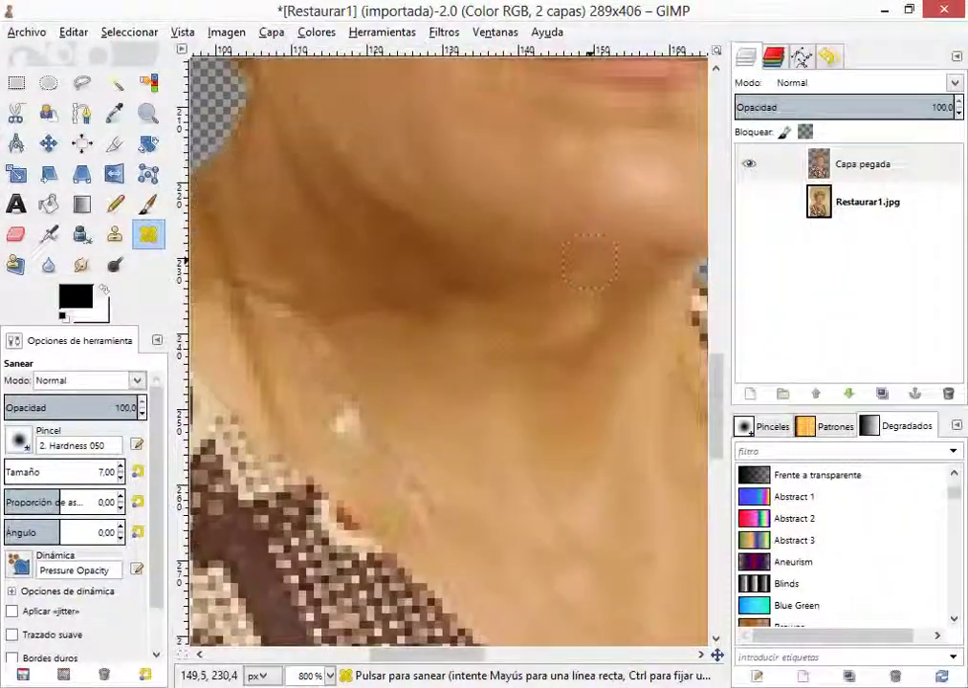
ctrl+click(533, 292)
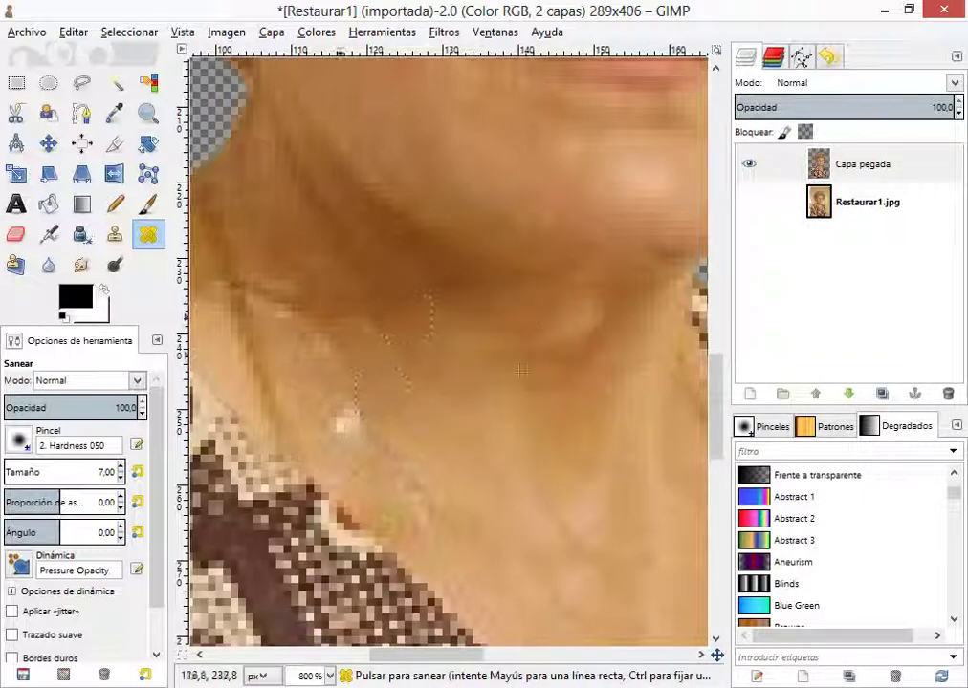
scroll(457, 350, down, 3)
scroll(457, 350, up, 2)
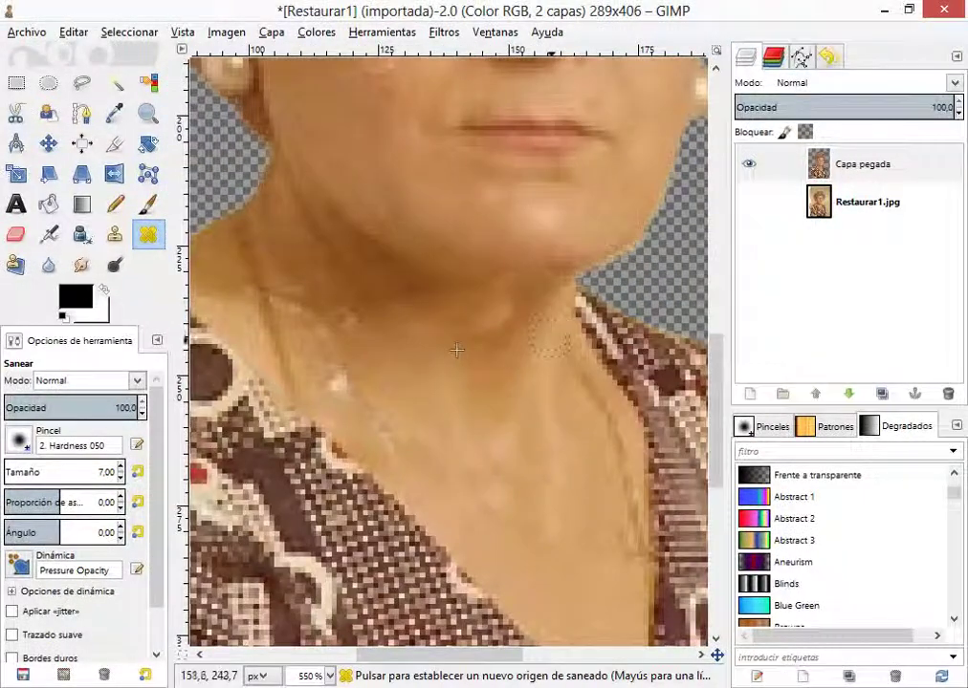
scroll(457, 350, down, 2)
scroll(460, 339, up, 3)
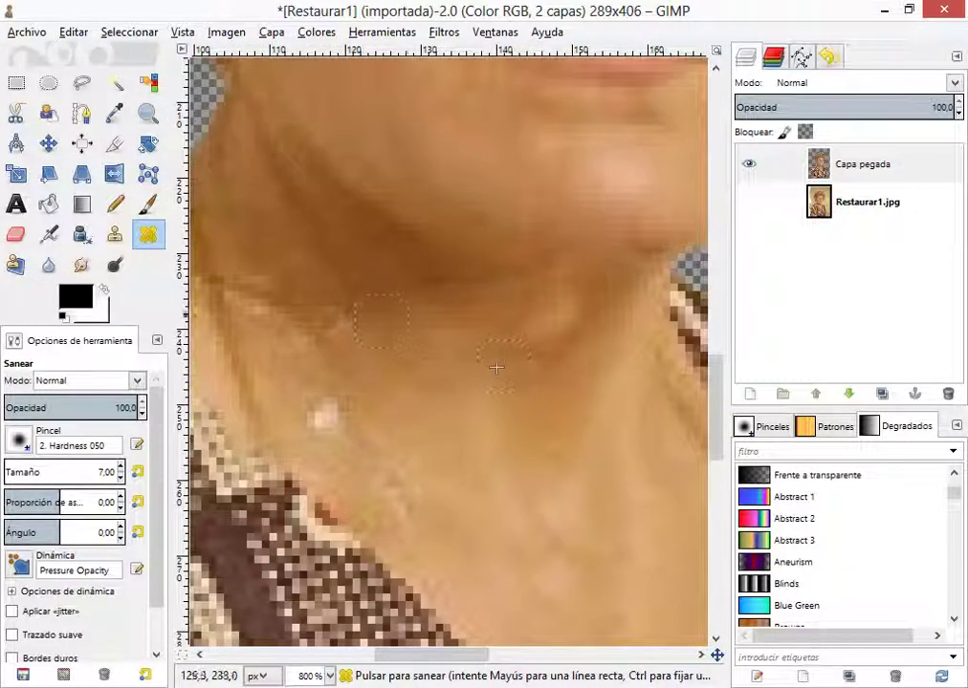
key(ctrl+z)
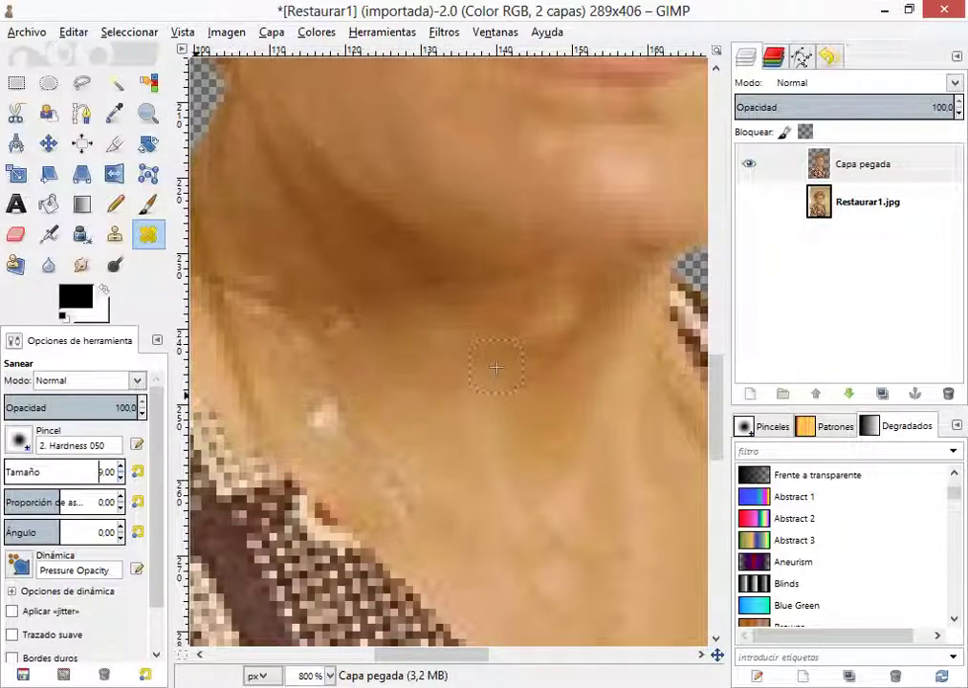
- Switch the Heal brush to 2. Hardness 025 at size 9 and blend the shaded skin on the left of the neck
click(19, 441)
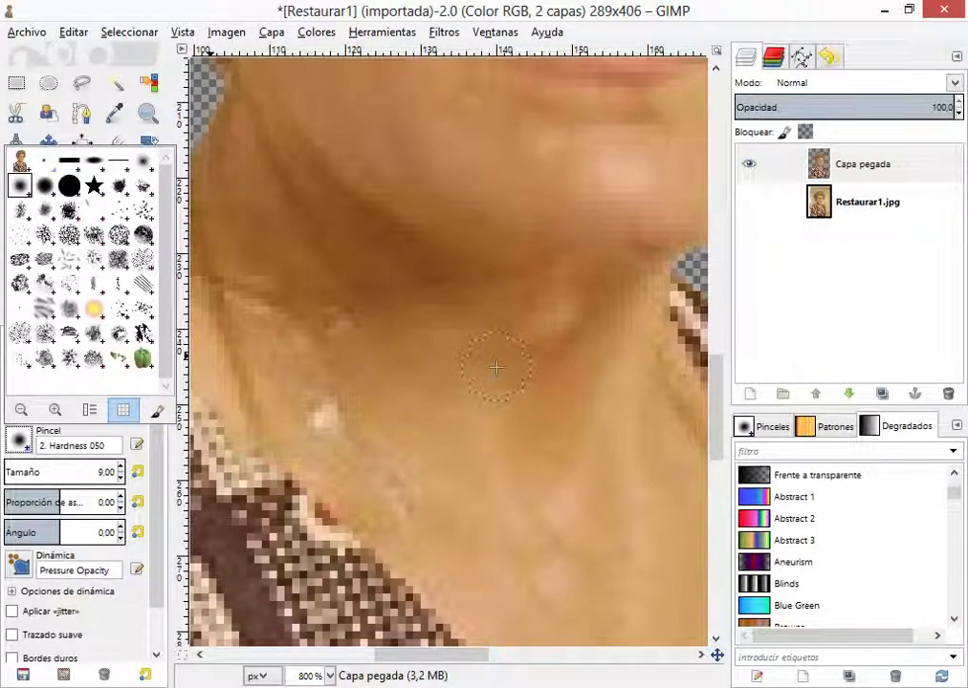
click(144, 161)
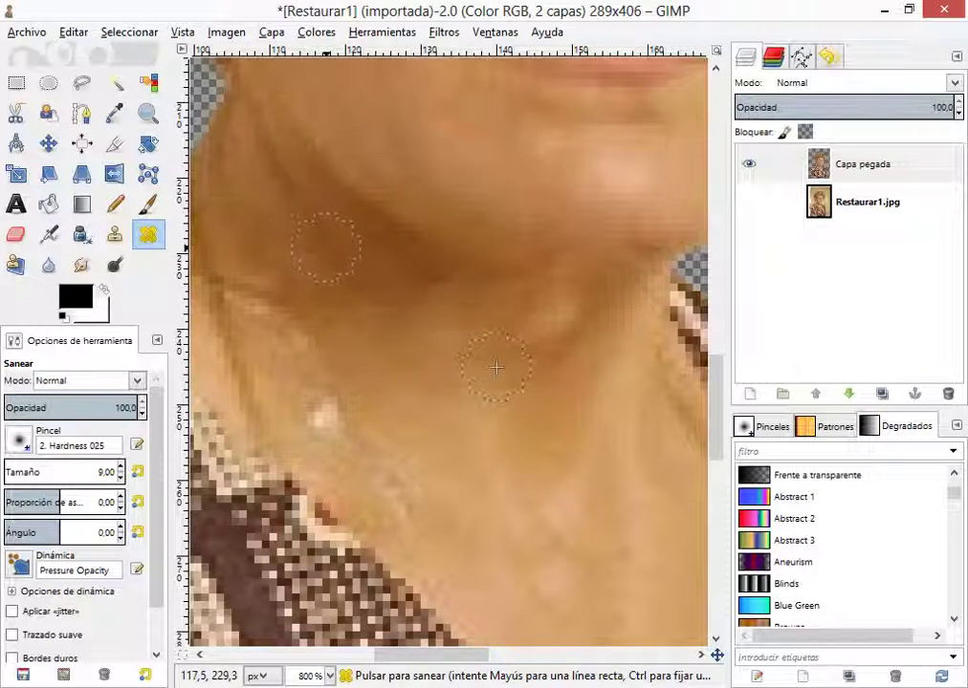
ctrl+click(292, 191)
drag(328, 255, 366, 298)
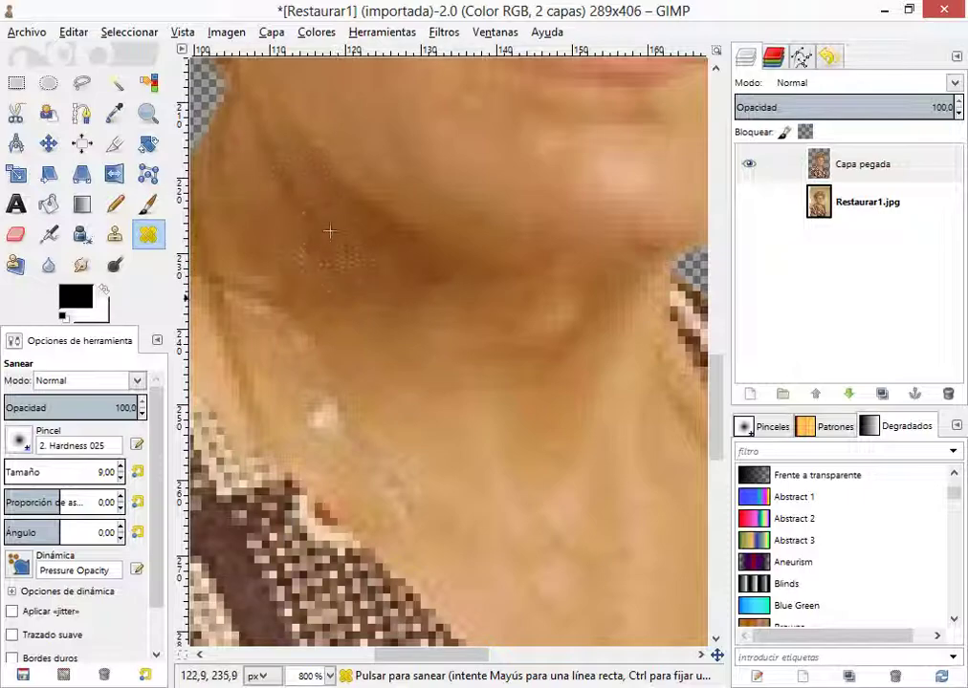
scroll(514, 252, down, 3)
scroll(492, 282, up, 2)
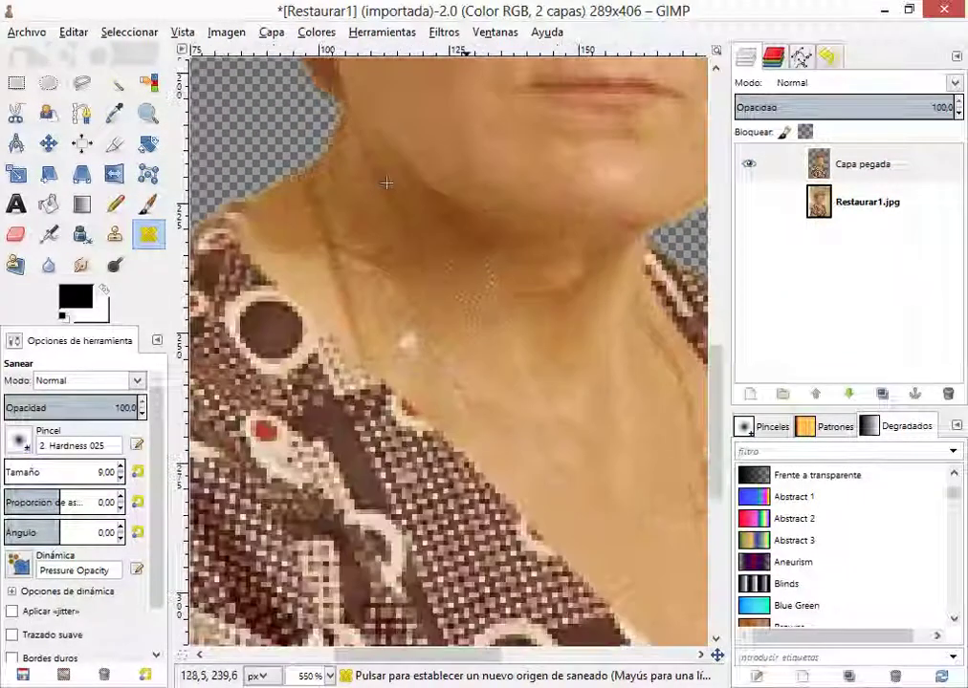
scroll(387, 183, up, 2)
scroll(378, 183, down, 2)
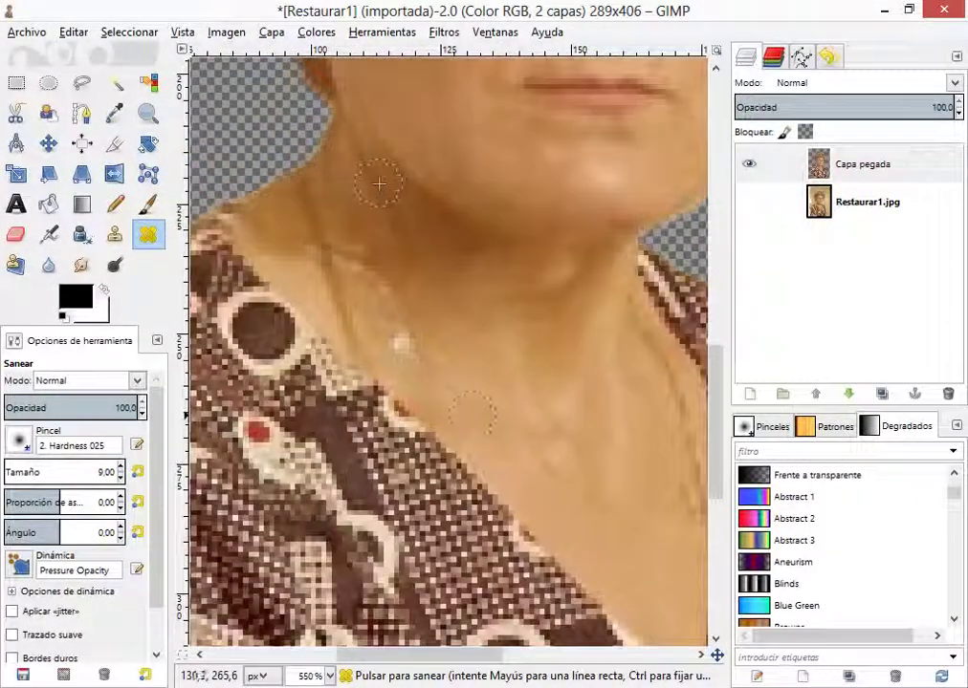
- Heal the blotches across the middle of the upper chest using clean skin sampled above them
scroll(379, 184, down, 3)
scroll(341, 237, up, 3)
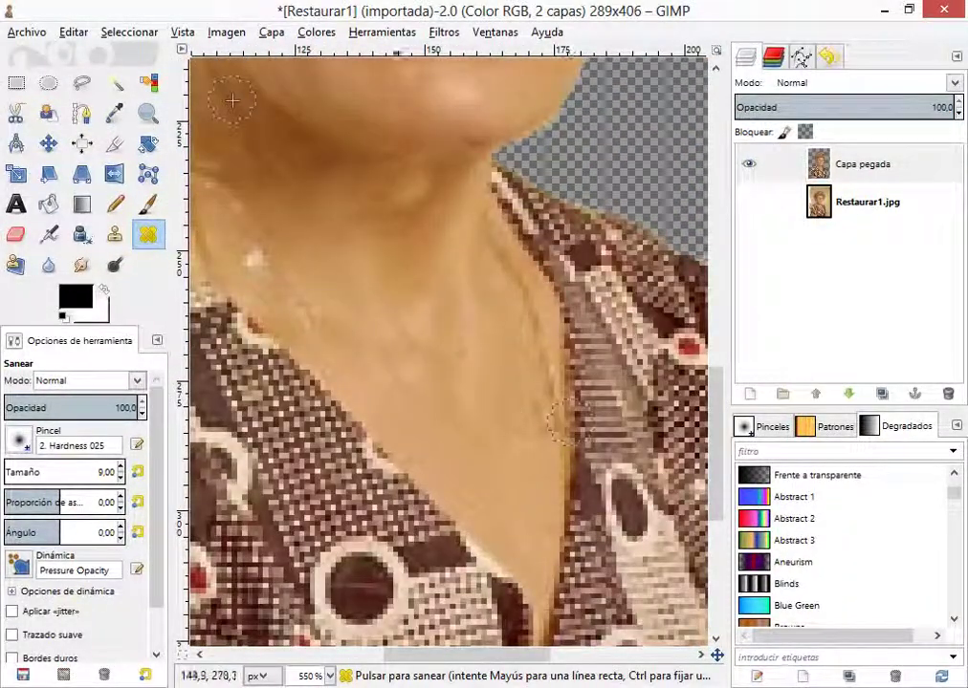
ctrl+click(339, 263)
mouse_move(342, 301)
mouse_down()
mouse_move(370, 318)
mouse_move(384, 353)
mouse_move(403, 361)
mouse_move(404, 387)
mouse_move(421, 385)
mouse_move(433, 419)
mouse_move(461, 436)
mouse_move(480, 423)
mouse_move(521, 423)
mouse_move(538, 446)
mouse_up()
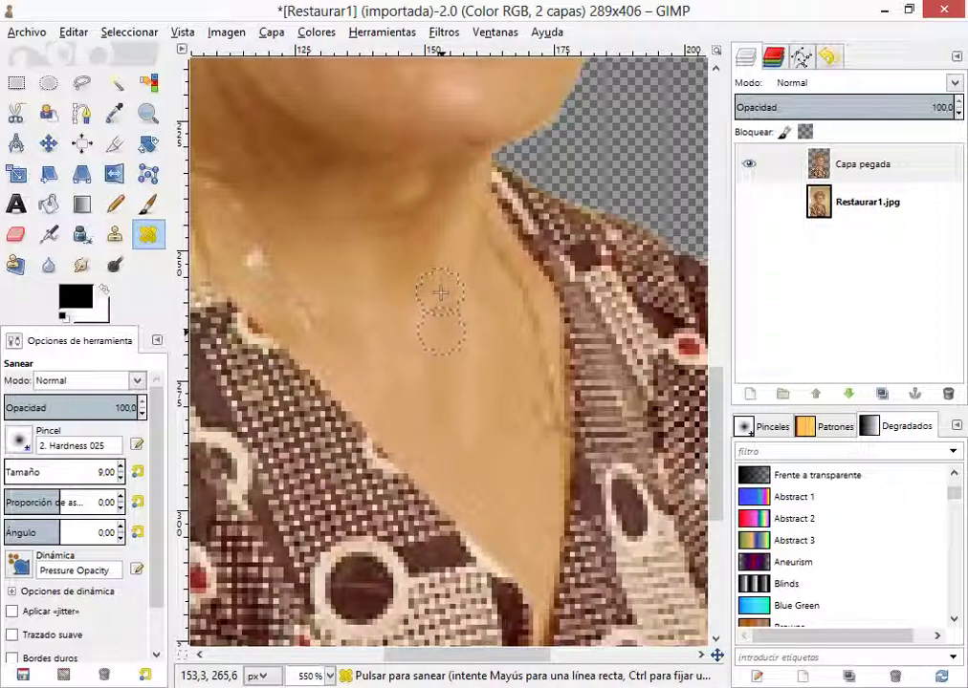
mouse_move(441, 332)
mouse_down()
mouse_move(444, 365)
mouse_move(427, 366)
mouse_up()
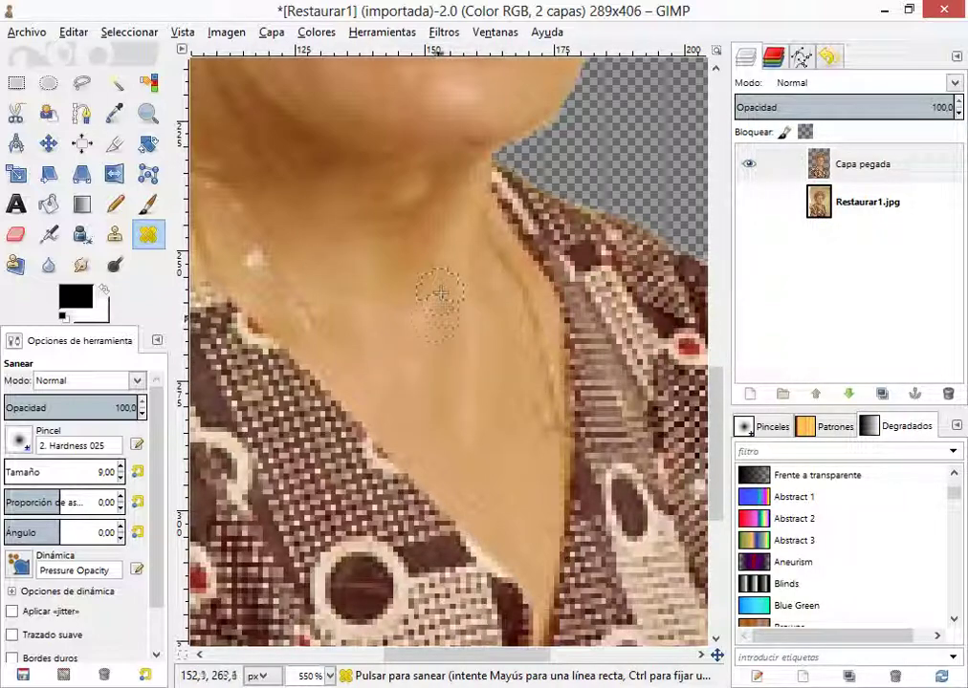
- Heal the bright spot and surrounding pale marks on the left of the neck with clean skin sampled beside them
ctrl+scroll(441, 289, down, 2)
ctrl+scroll(474, 268, up, 1)
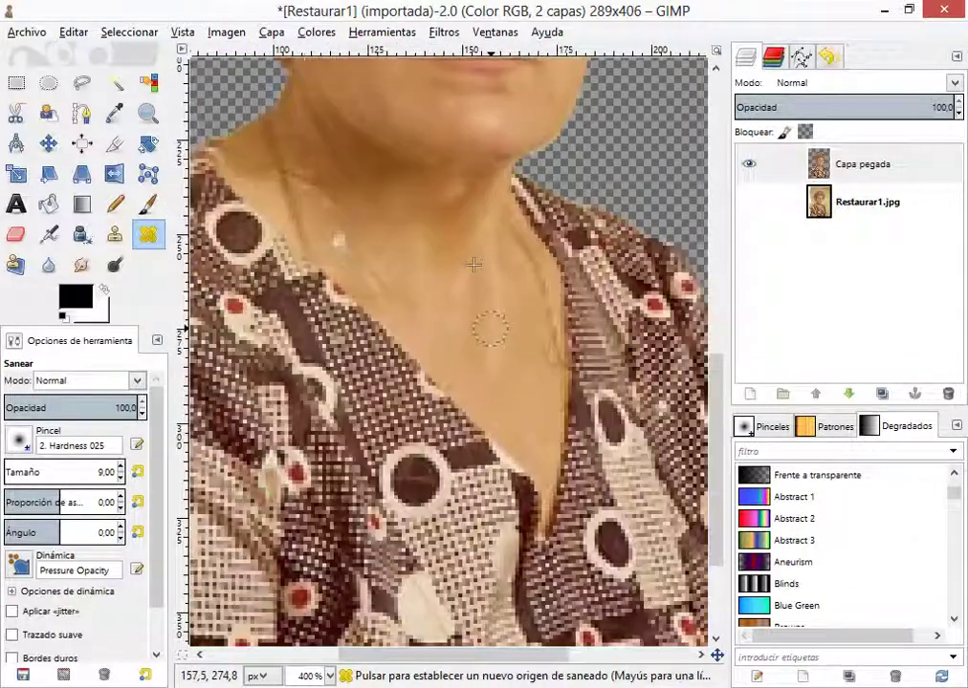
ctrl+scroll(472, 264, up, 1)
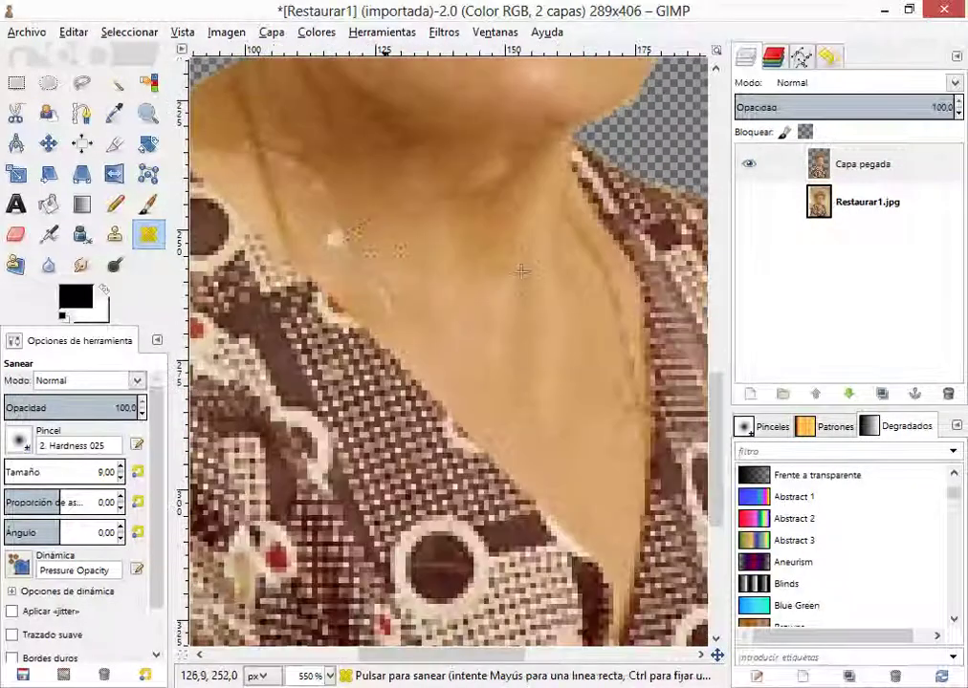
ctrl+scroll(522, 272, down, 2)
ctrl+scroll(552, 316, up, 2)
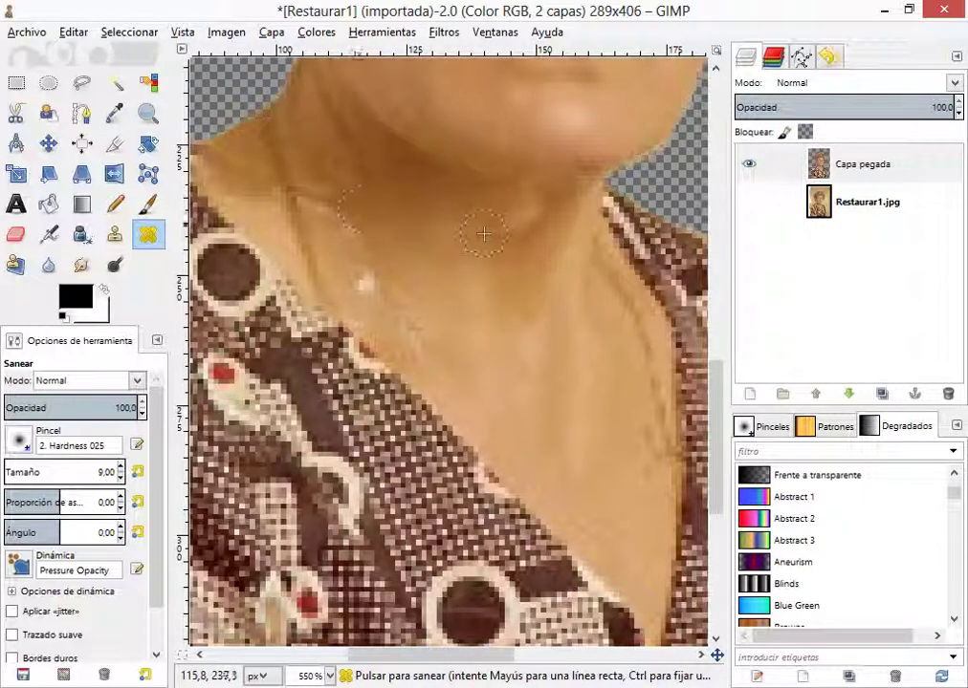
ctrl+scroll(484, 231, up, 1)
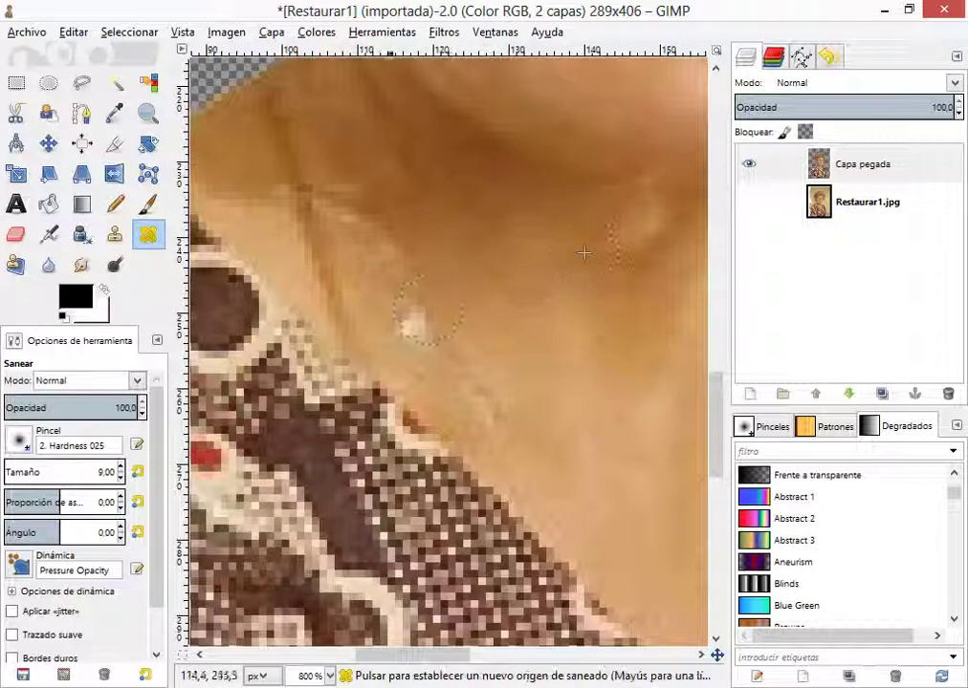
ctrl+scroll(583, 253, down, 4)
ctrl+scroll(573, 249, up, 4)
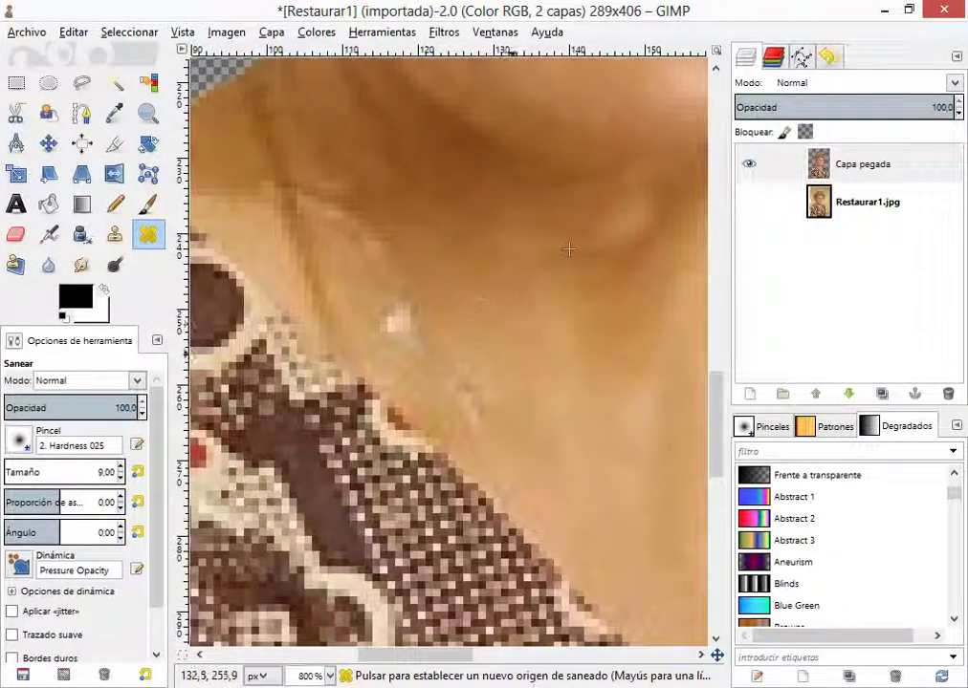
ctrl+click(508, 352)
drag(479, 401, 448, 380)
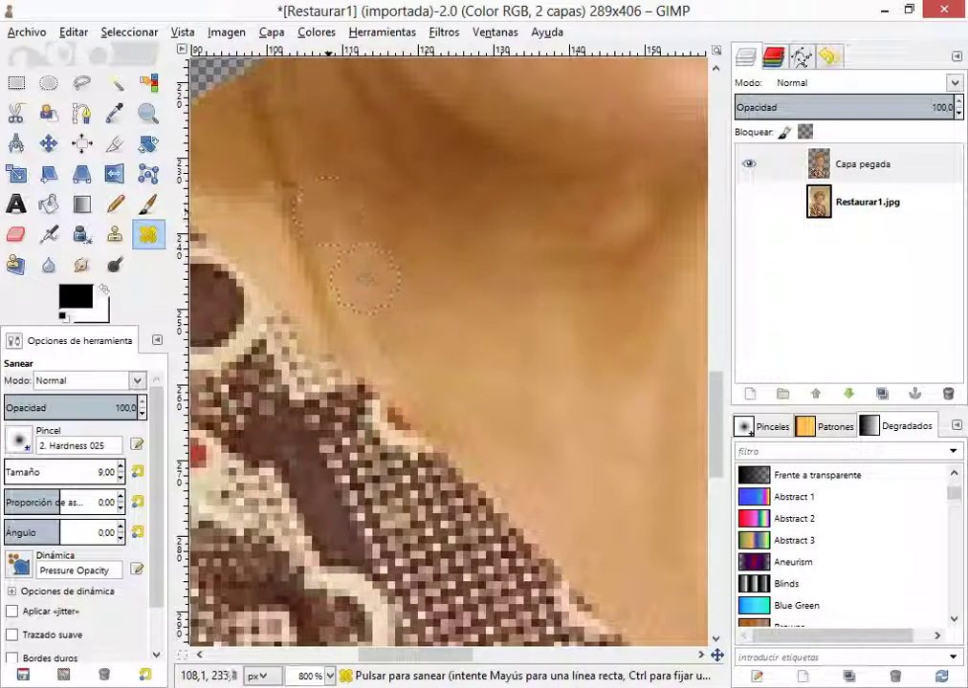
ctrl+click(463, 327)
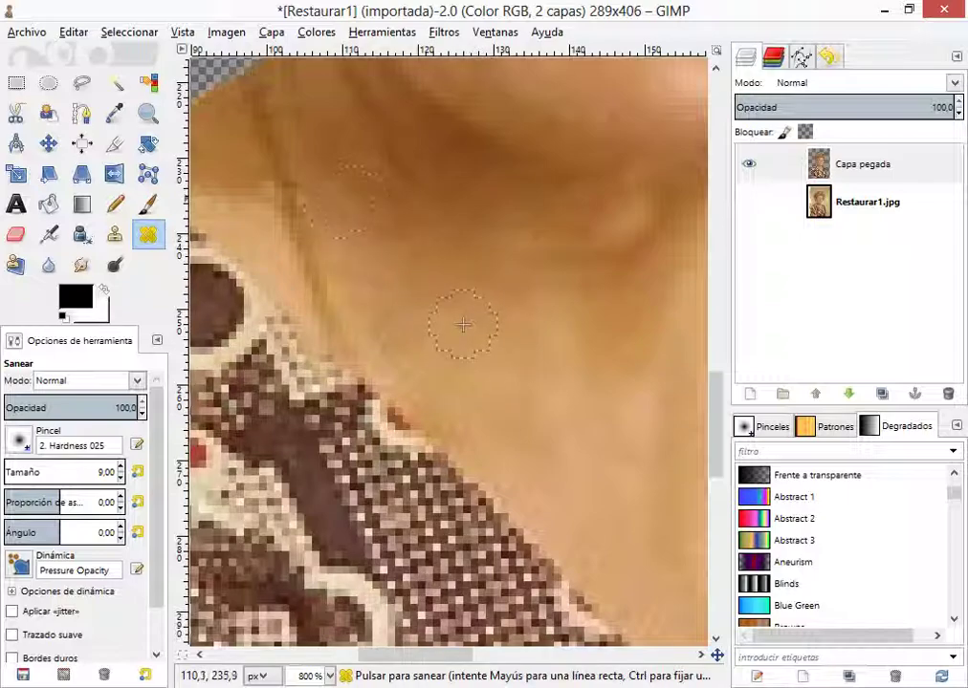
drag(333, 189, 392, 258)
- Heal the uneven light patch between the neck and the left collar with skin sampled just above the collar
scroll(463, 325, down, 6)
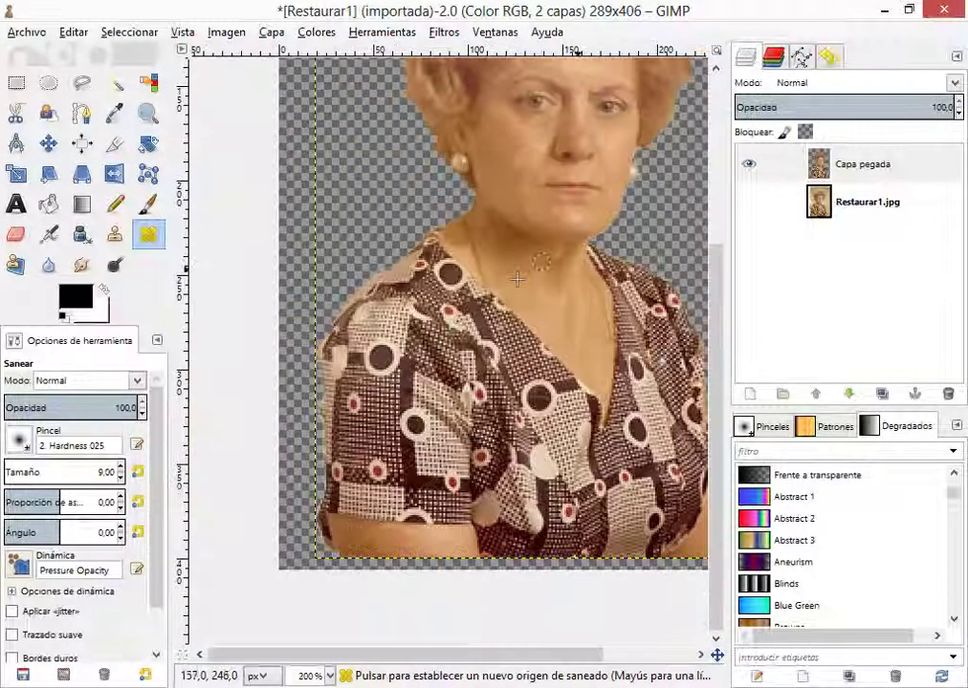
scroll(443, 284, up, 4)
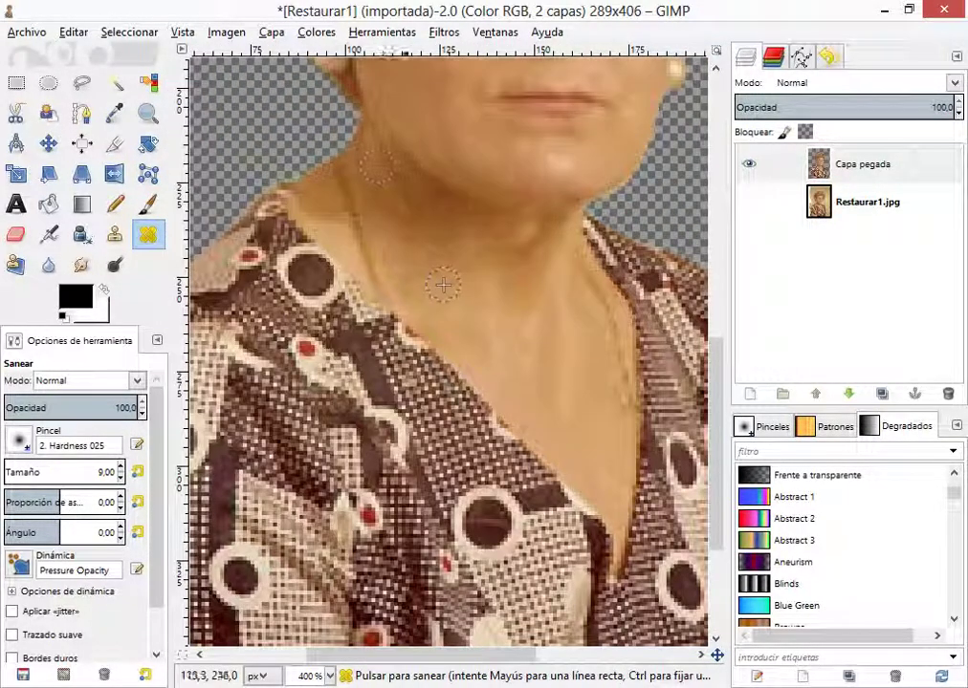
scroll(443, 284, up, 2)
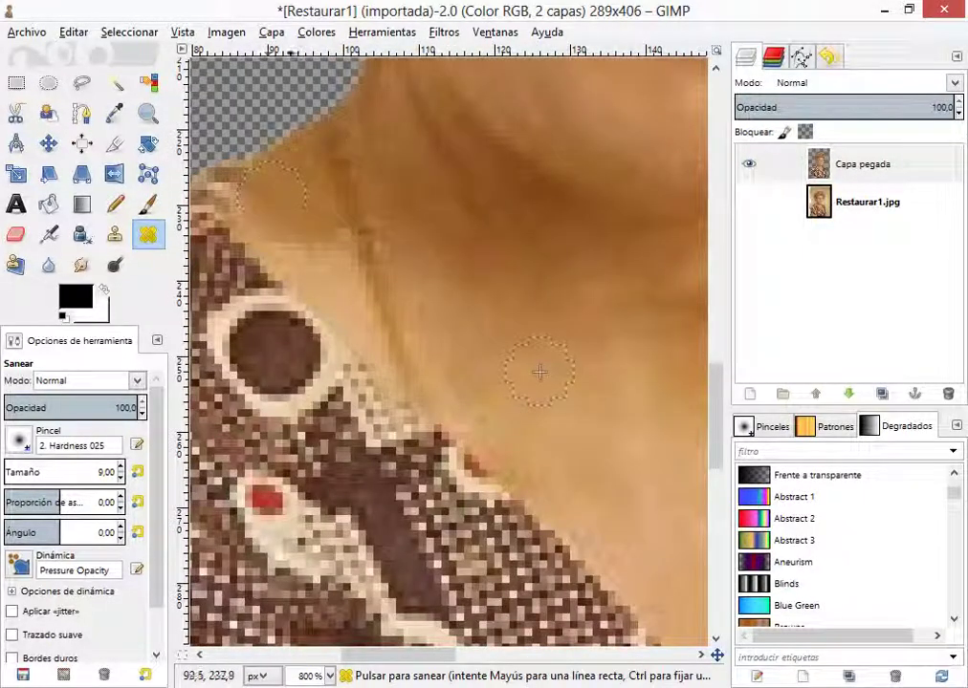
ctrl+click(328, 280)
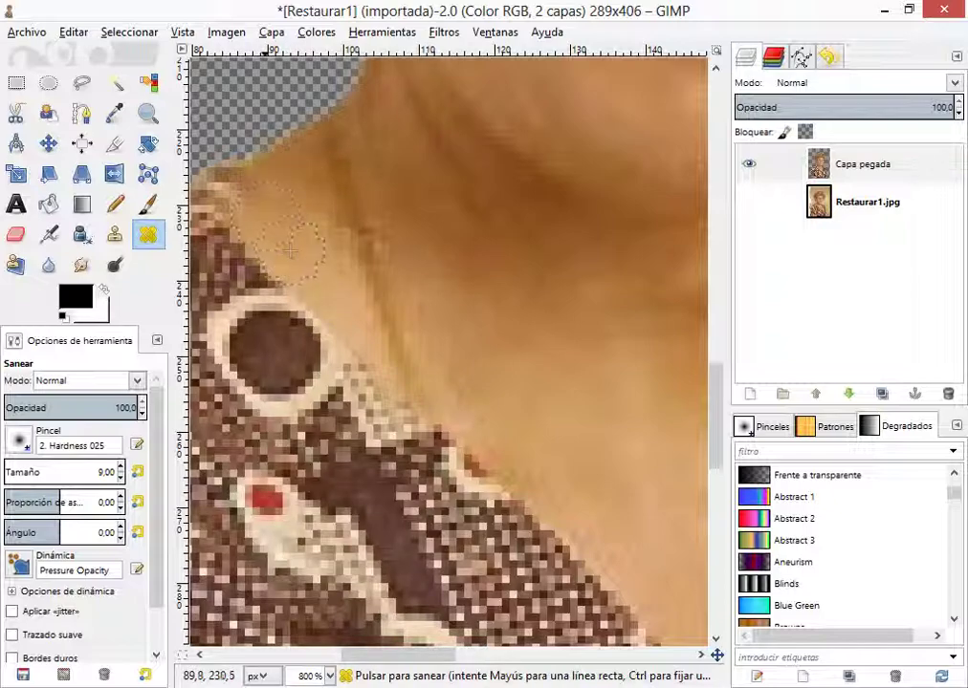
- Heal the dark line down the left of the neck above the collar with skin sampled beside it
scroll(316, 222, down, 4)
scroll(329, 250, up, 3)
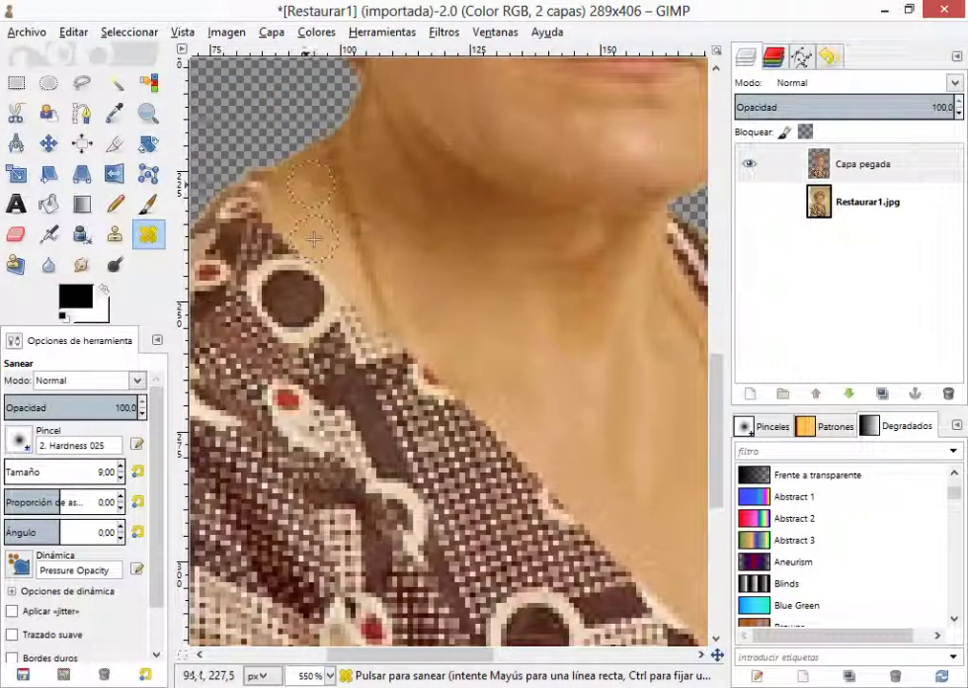
scroll(315, 239, down, 2)
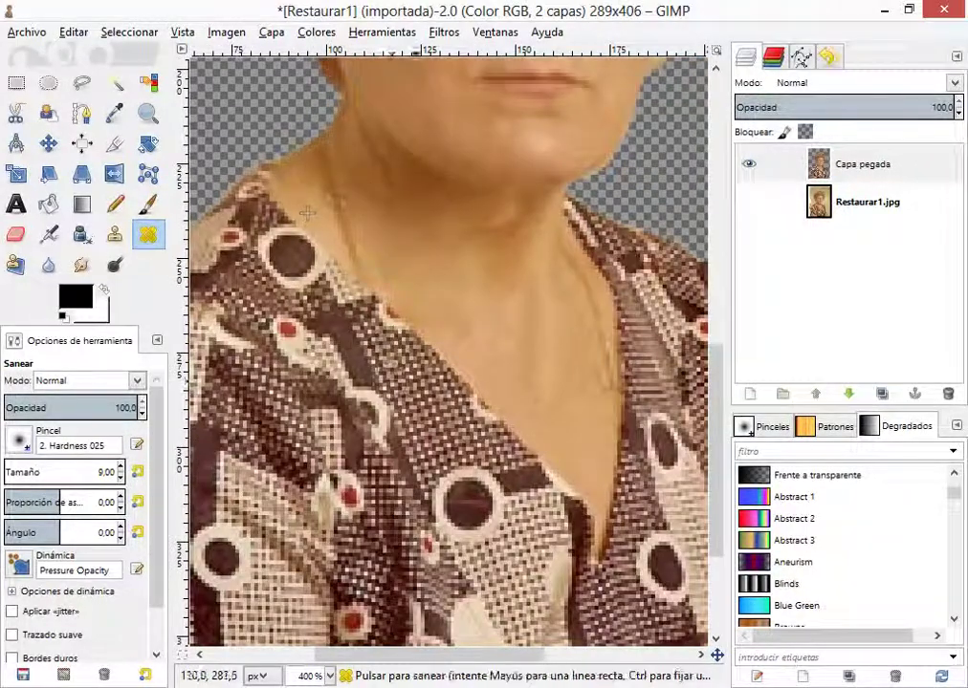
scroll(390, 177, up, 1)
scroll(389, 178, down, 2)
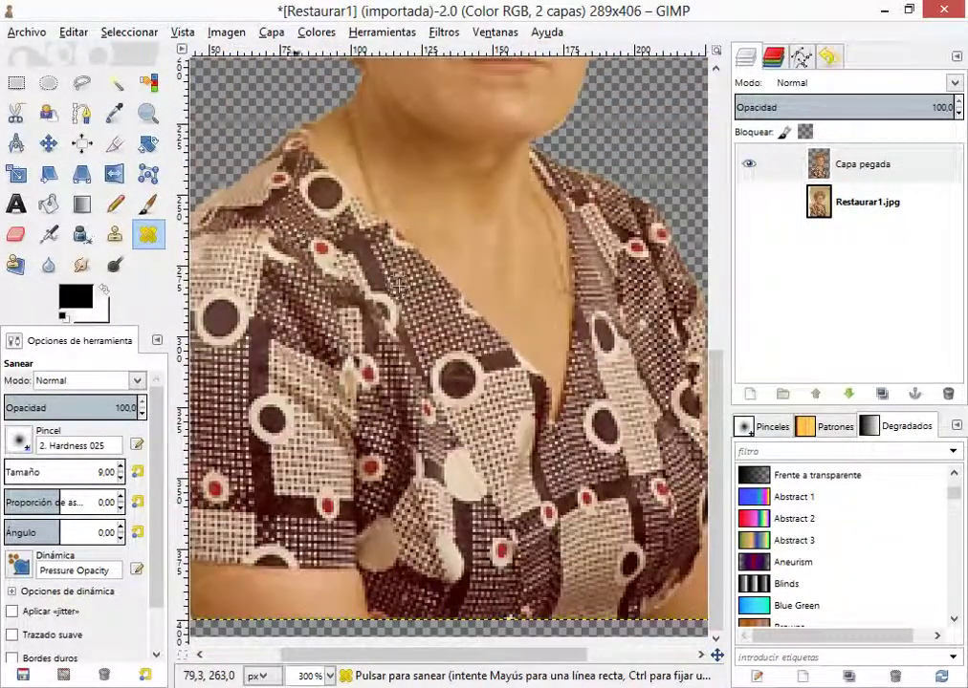
scroll(423, 337, up, 1)
scroll(419, 334, up, 3)
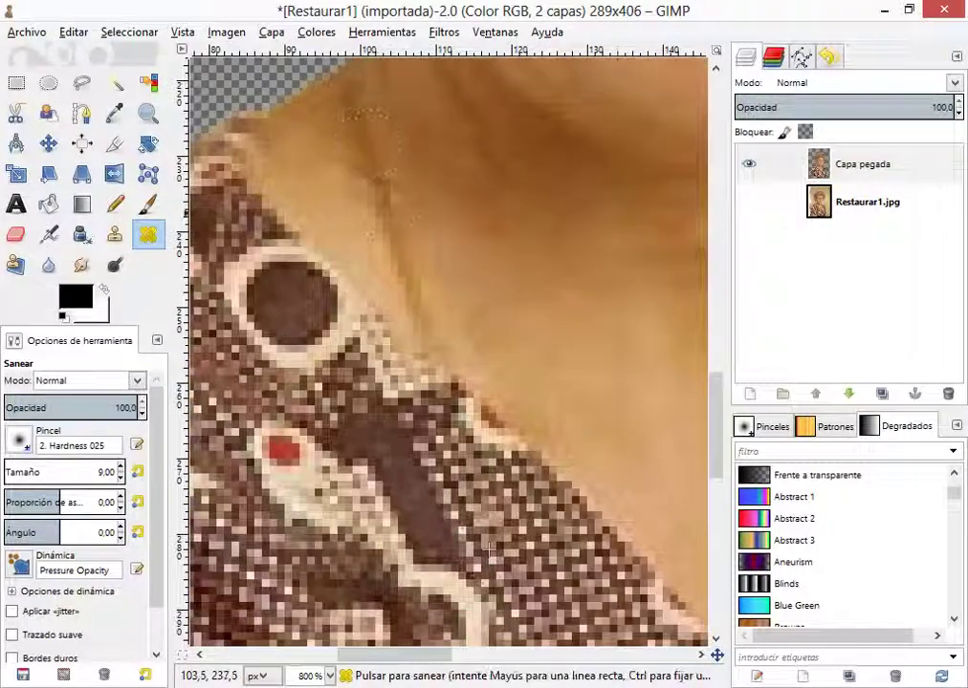
ctrl+click(378, 196)
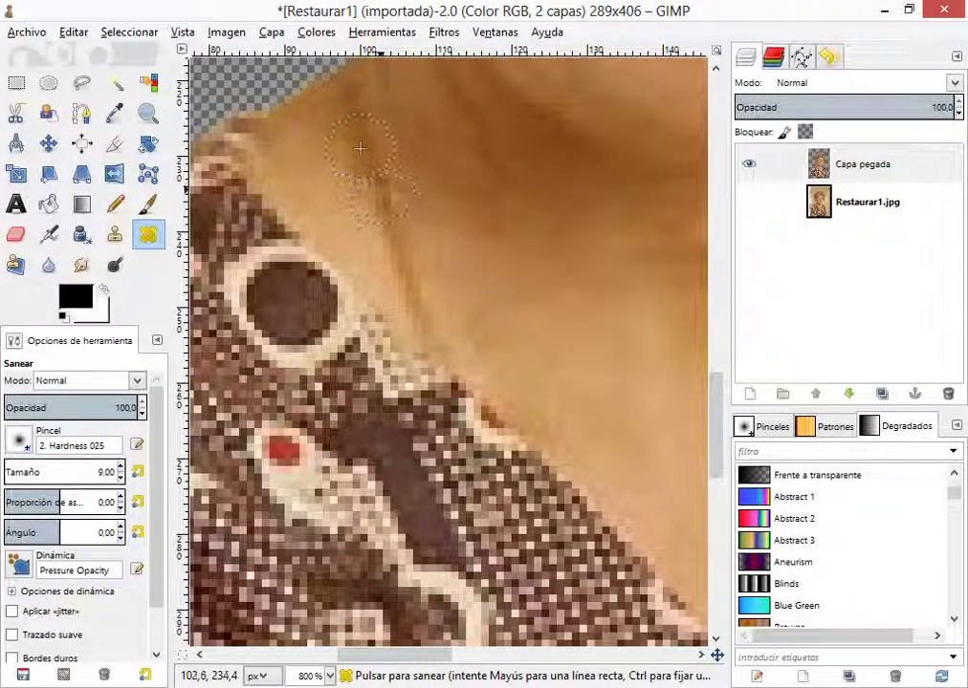
scroll(383, 201, down, 2)
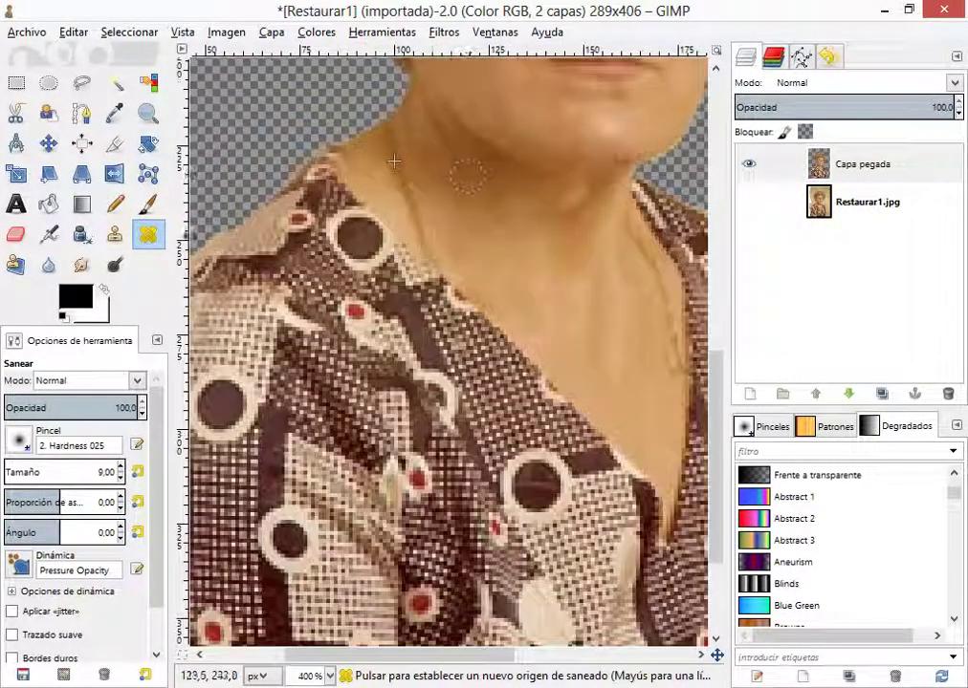
- Heal the pale marks above the left eyebrow and at the temple with clean skin sampled beside each mark
scroll(410, 216, down, 2)
scroll(426, 423, down, 1)
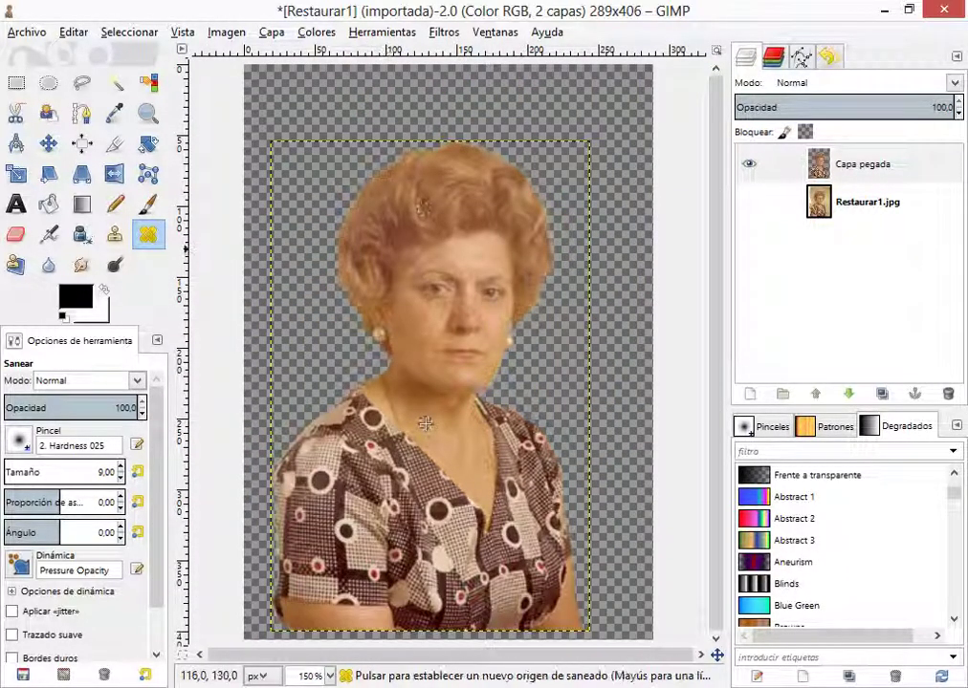
scroll(435, 273, up, 5)
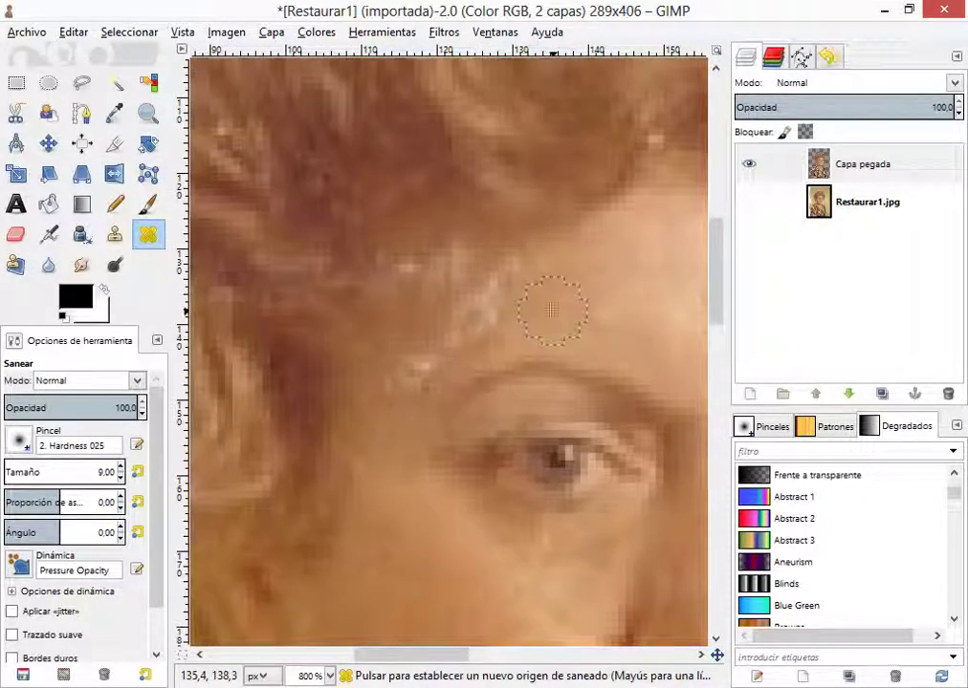
ctrl+click(552, 308)
drag(495, 287, 481, 298)
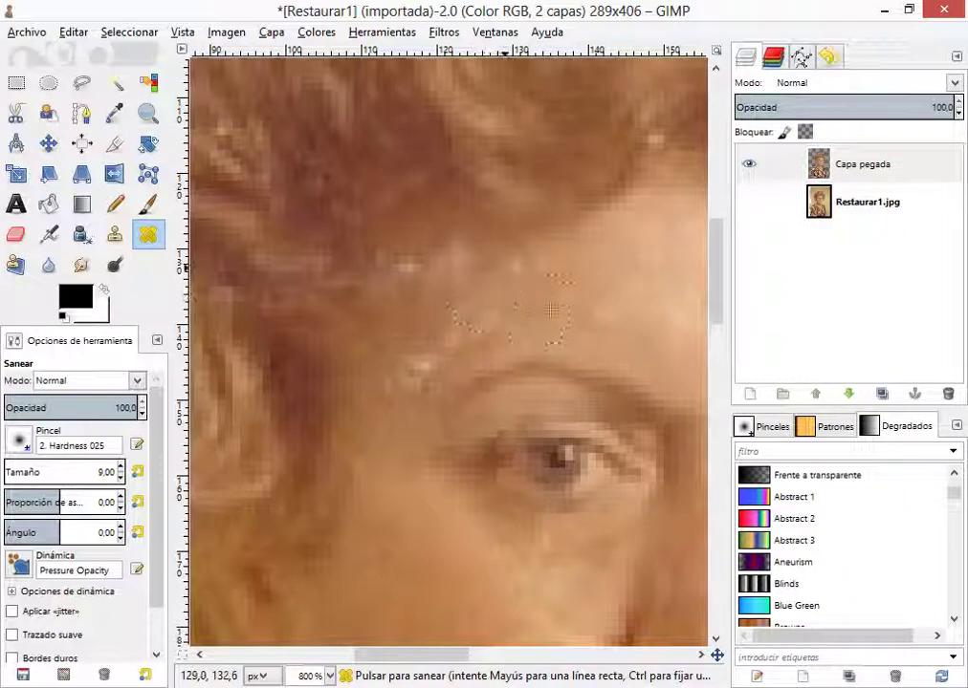
ctrl+click(386, 441)
drag(394, 398, 417, 371)
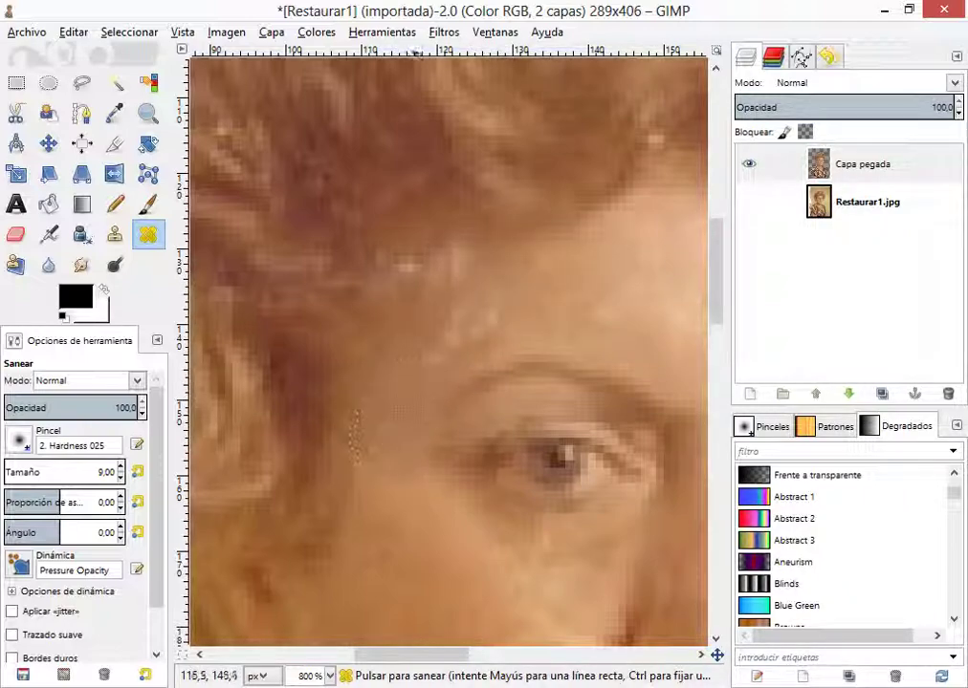
ctrl+click(522, 310)
drag(488, 300, 499, 316)
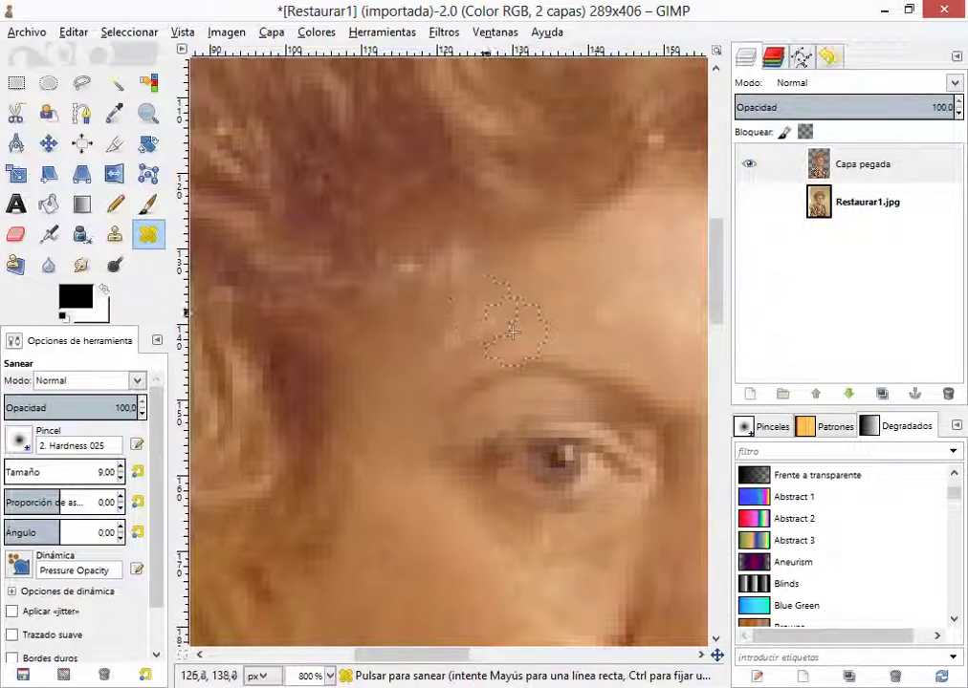
- Heal the light flecks along the left hairline and blend the temple skin using samples from the adjacent forehead
ctrl+click(554, 270)
mouse_move(491, 272)
mouse_down()
mouse_move(494, 290)
mouse_move(461, 276)
mouse_up()
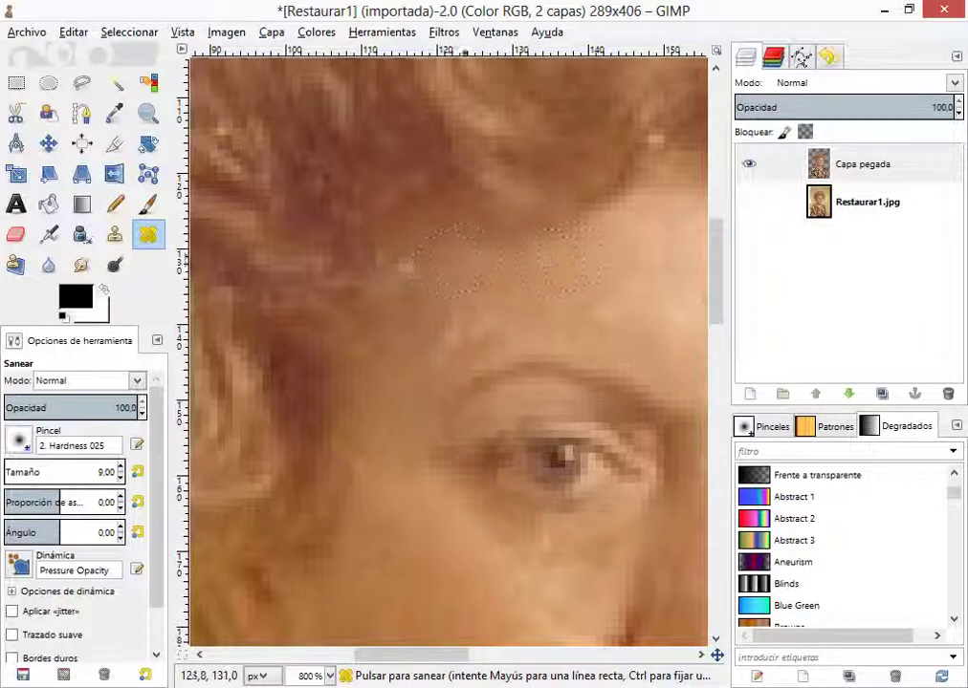
mouse_move(424, 287)
mouse_down()
mouse_move(399, 371)
mouse_move(414, 362)
mouse_move(400, 333)
mouse_move(400, 370)
mouse_move(450, 311)
mouse_move(466, 274)
mouse_up()
ctrl+click(414, 363)
ctrl+click(453, 309)
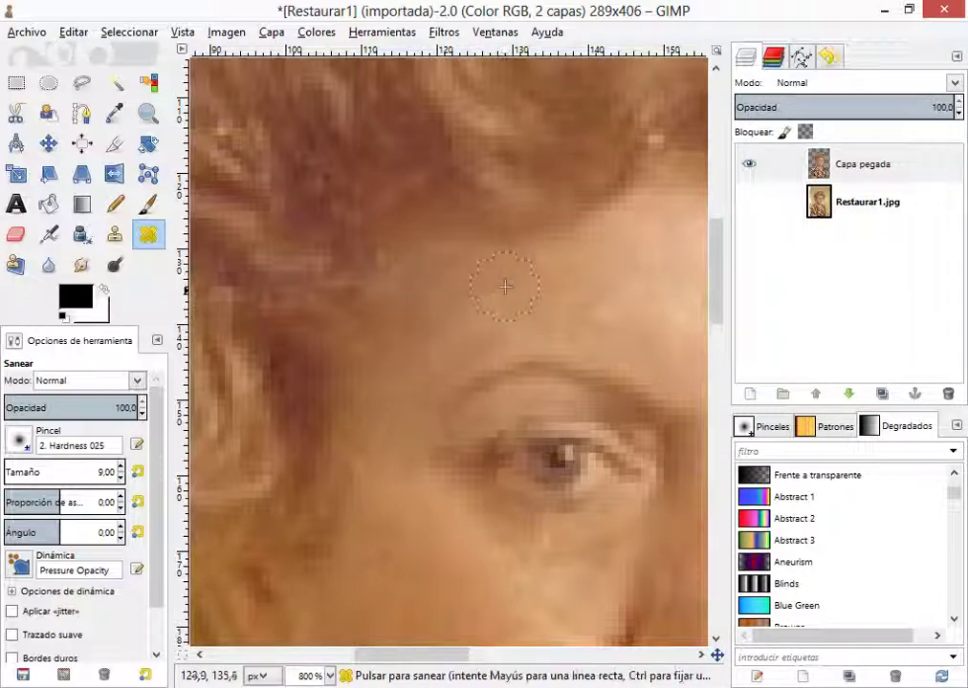
scroll(505, 284, down, 4)
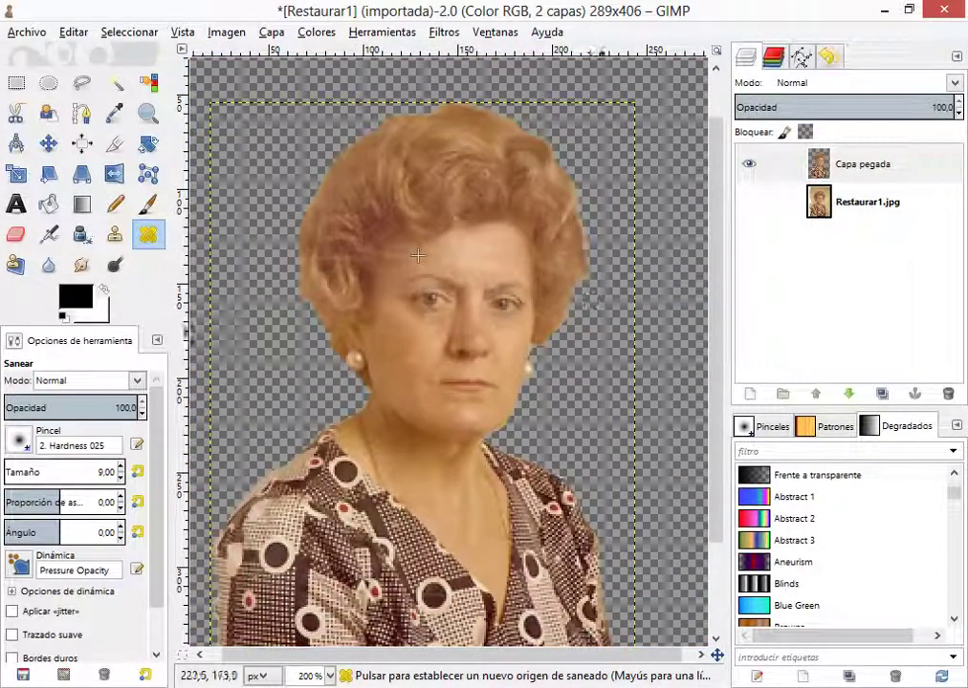
scroll(447, 276, up, 1)
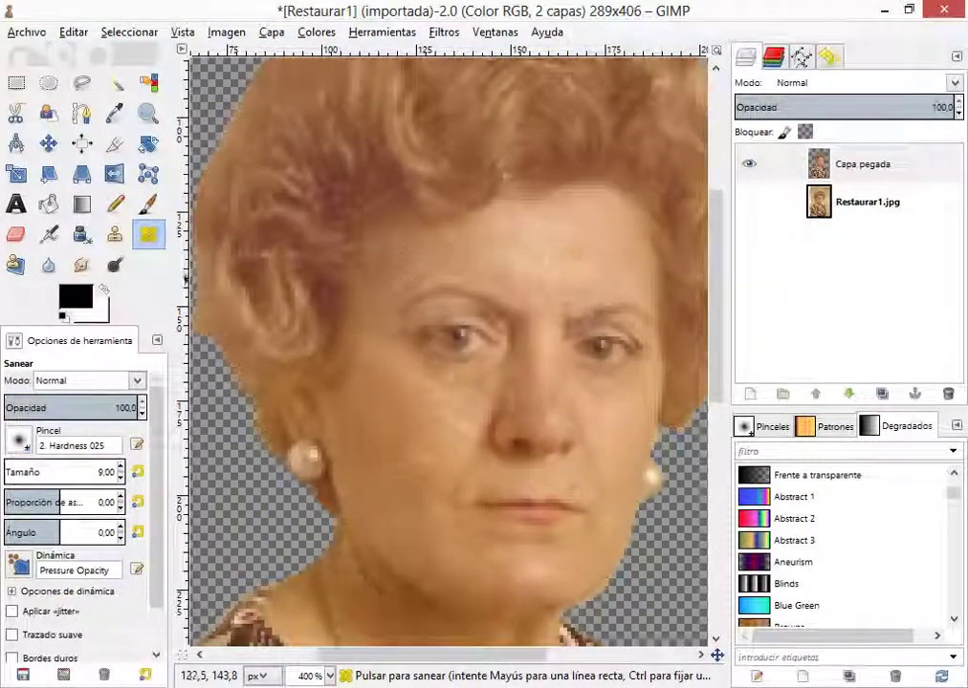
scroll(454, 259, up, 3)
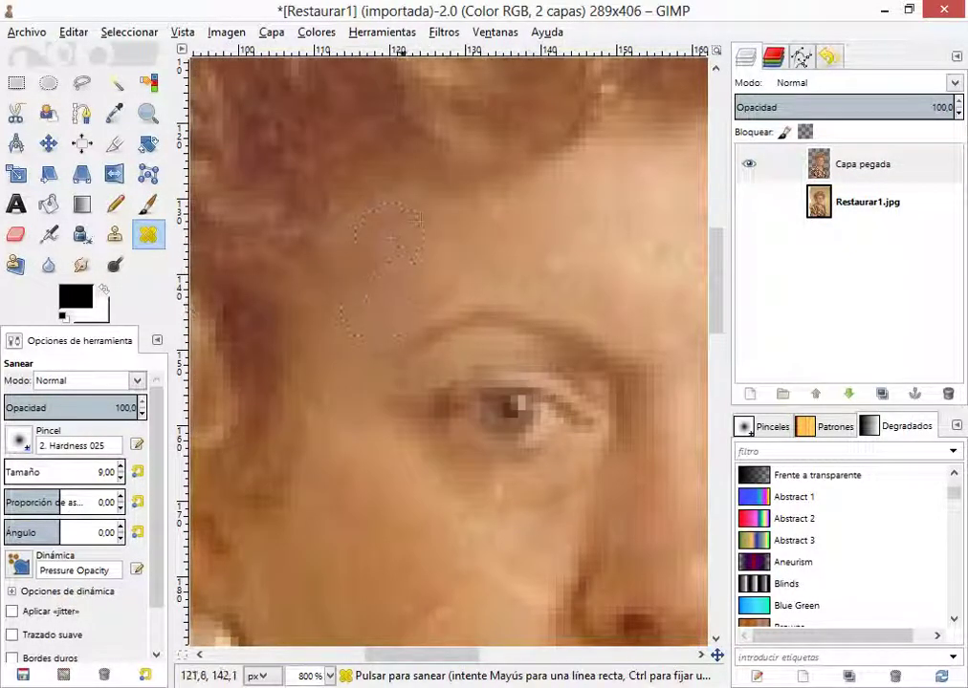
- Heal the pale streaks across the hair curls and dark hair above the left ear with hair sampled nearby
scroll(381, 225, down, 2)
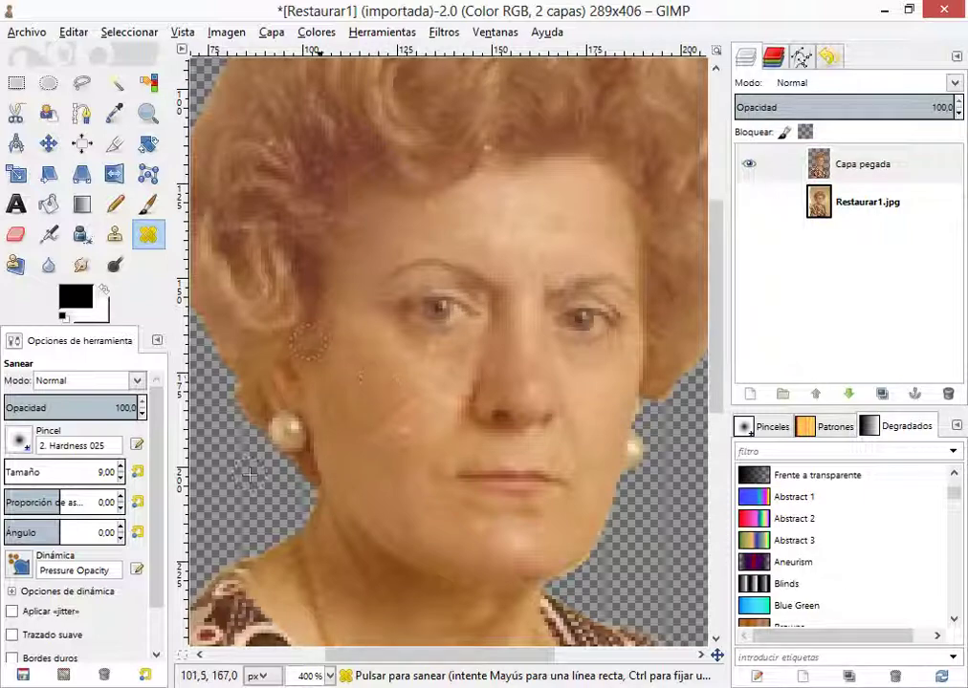
scroll(308, 342, down, 1)
scroll(391, 236, up, 2)
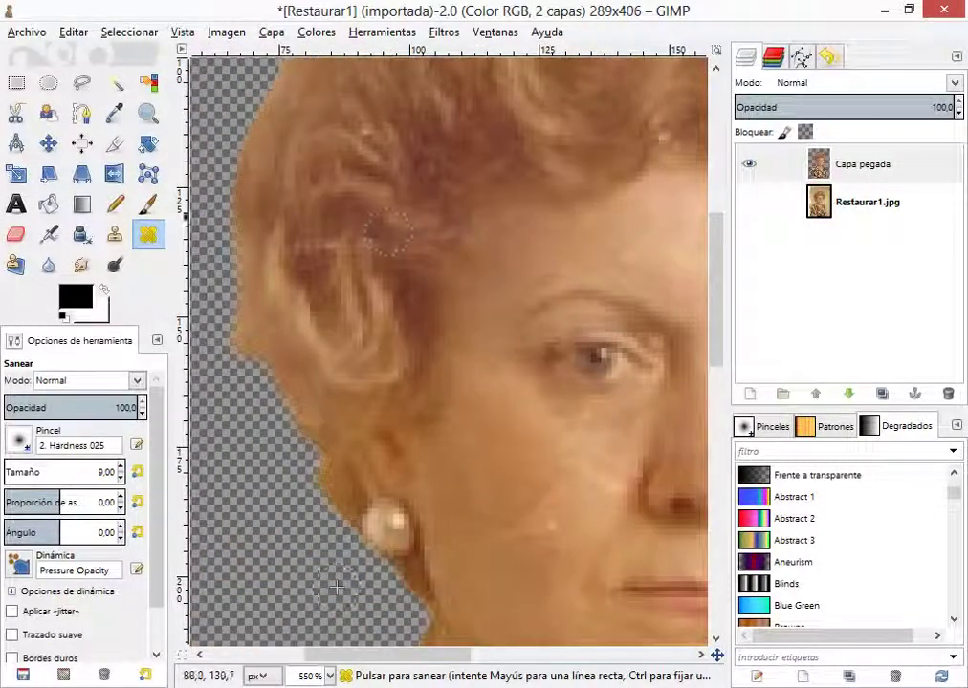
ctrl+click(339, 280)
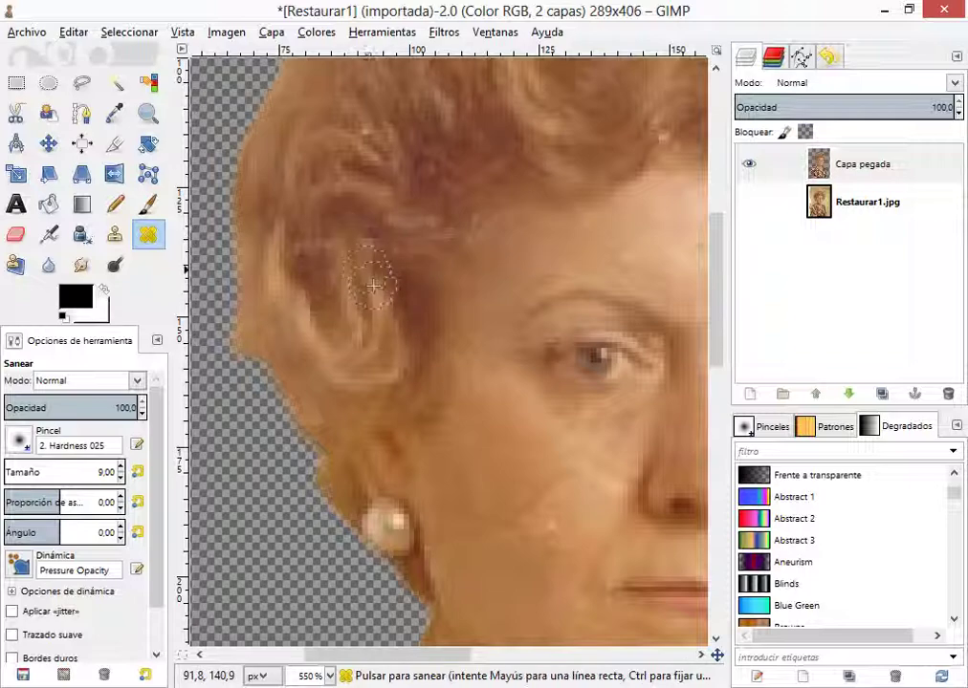
ctrl+click(313, 233)
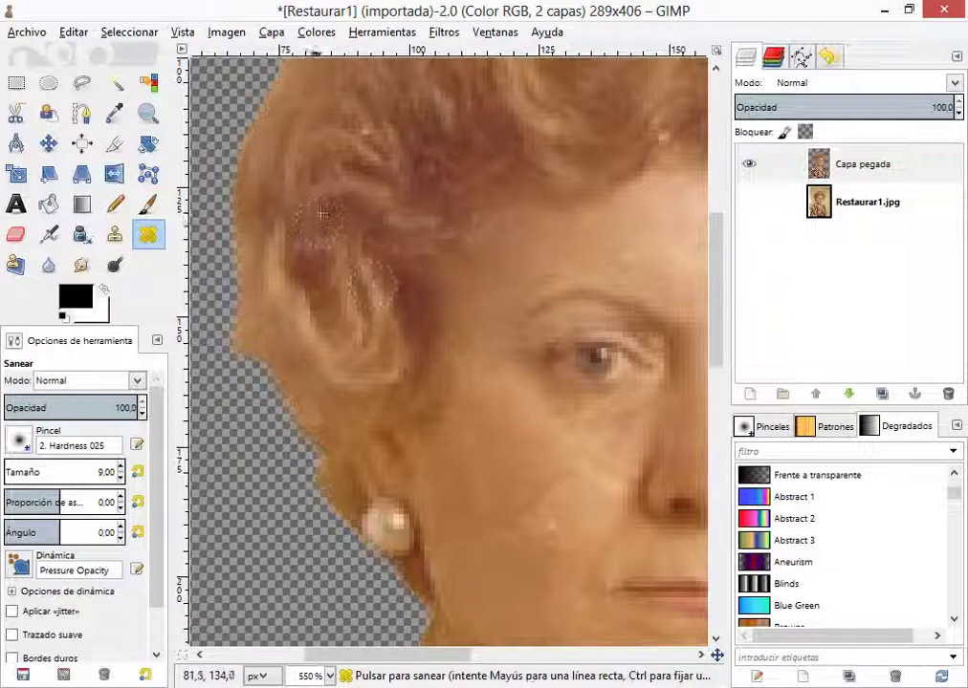
mouse_move(314, 262)
mouse_down()
mouse_move(323, 240)
mouse_move(323, 280)
mouse_move(314, 253)
mouse_up()
key(2)
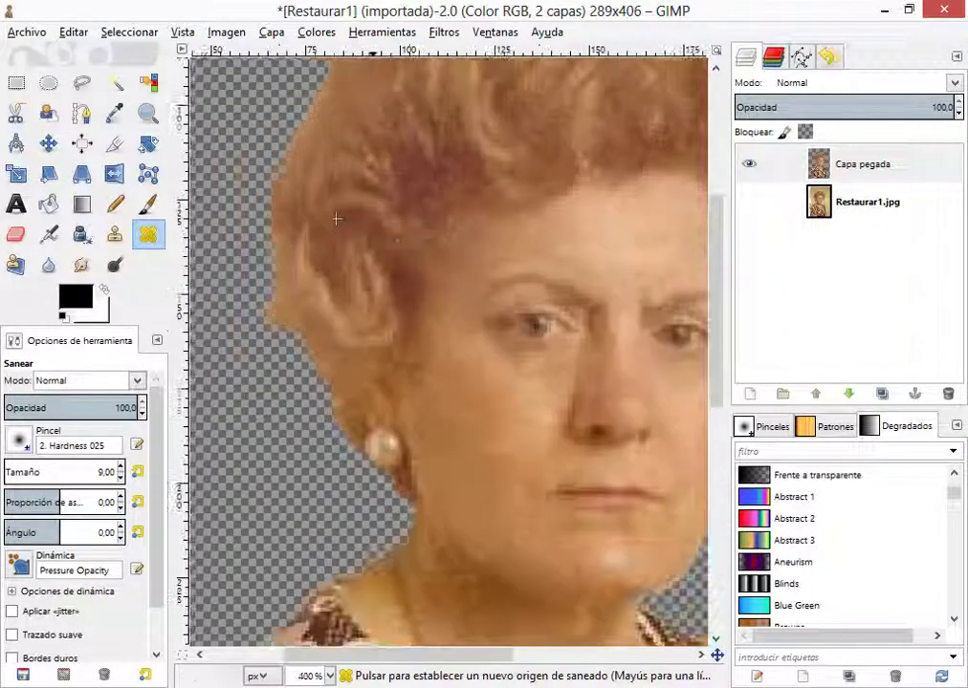
key(3)
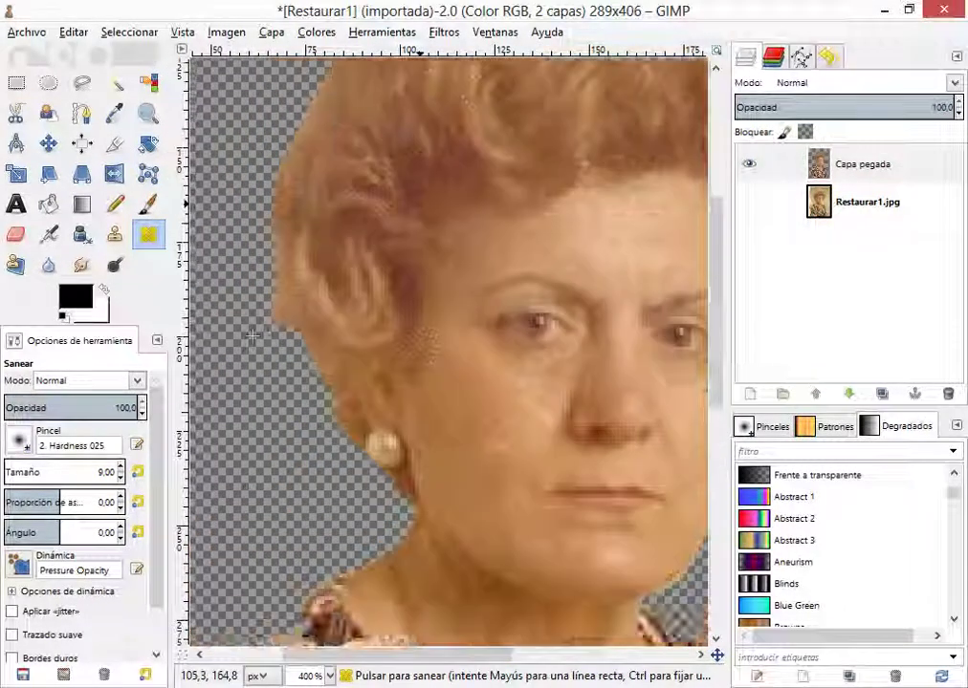
scroll(430, 220, up, 2)
scroll(454, 330, up, 1)
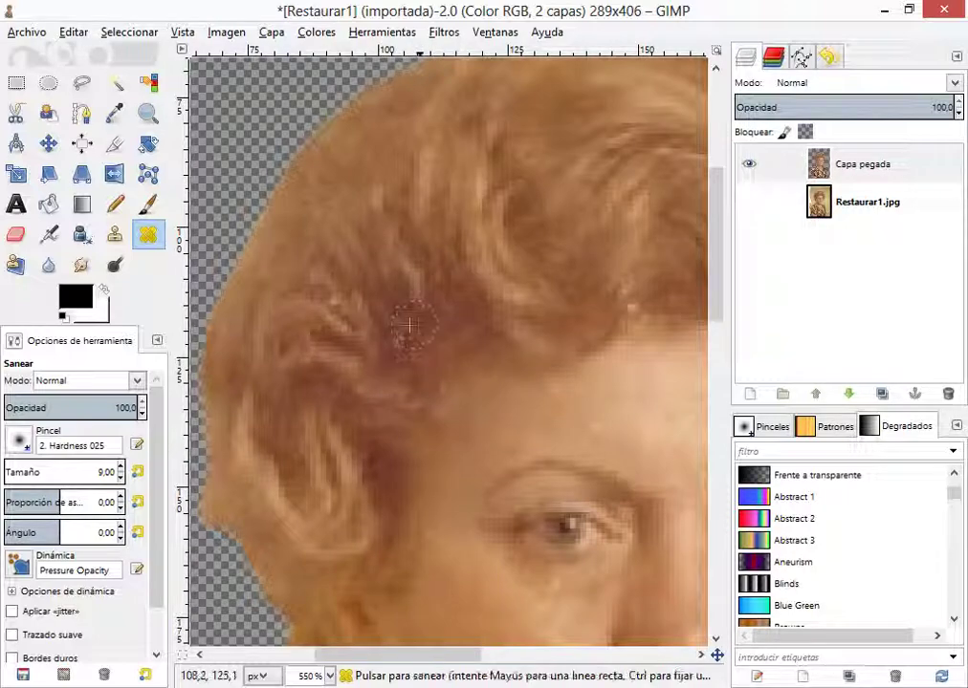
- Heal the light marks in the hair above the forehead and the pale spot at the central hairline using neighbouring hair
scroll(411, 323, down, 5)
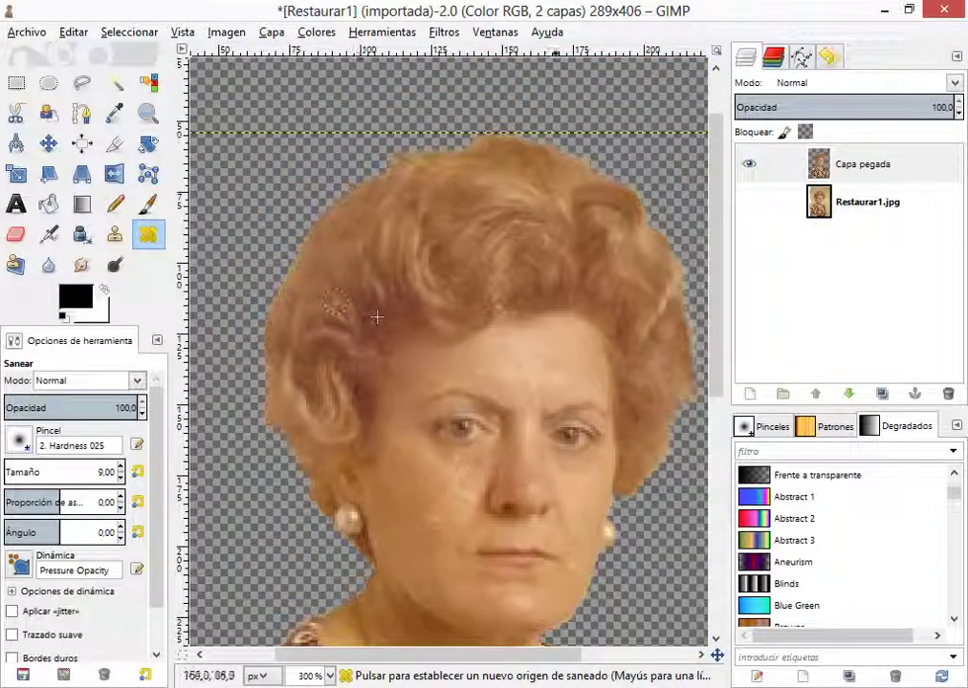
scroll(468, 274, up, 6)
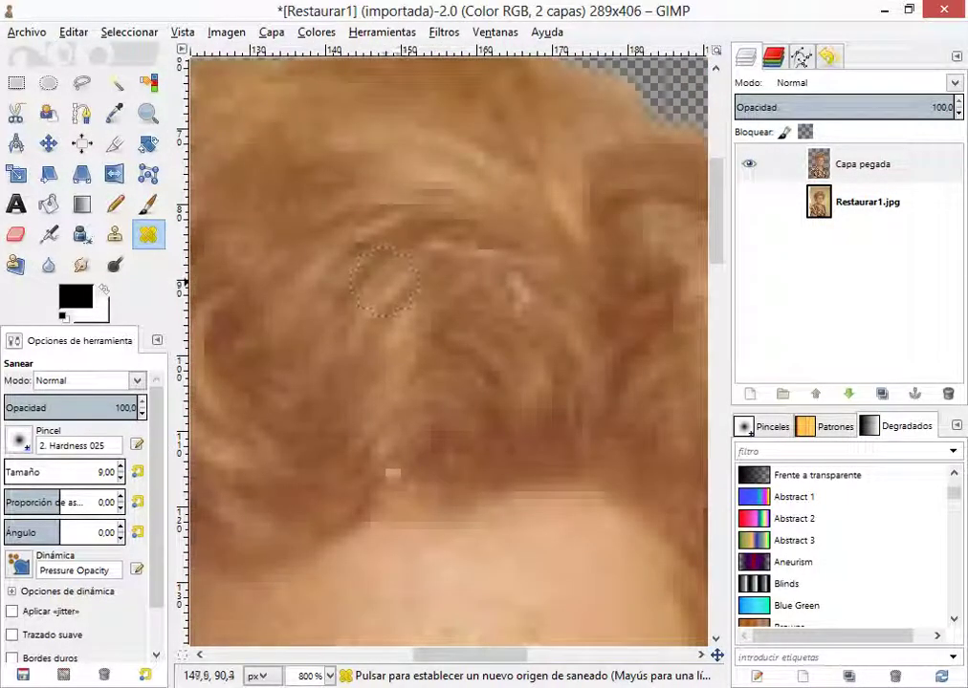
ctrl+click(393, 274)
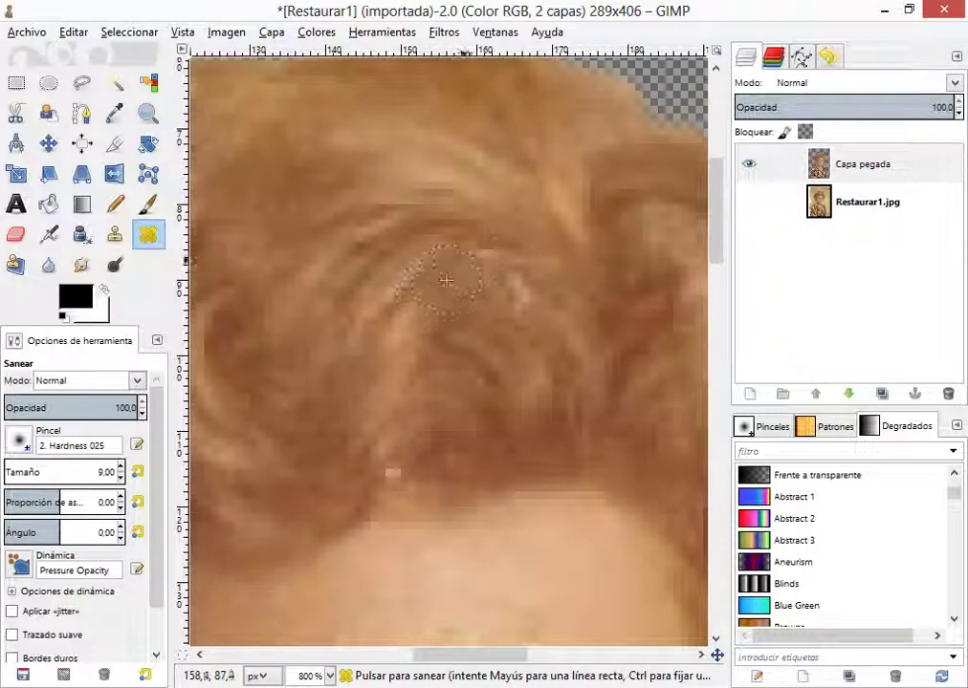
mouse_move(507, 251)
mouse_down()
mouse_move(520, 256)
mouse_move(509, 259)
mouse_up()
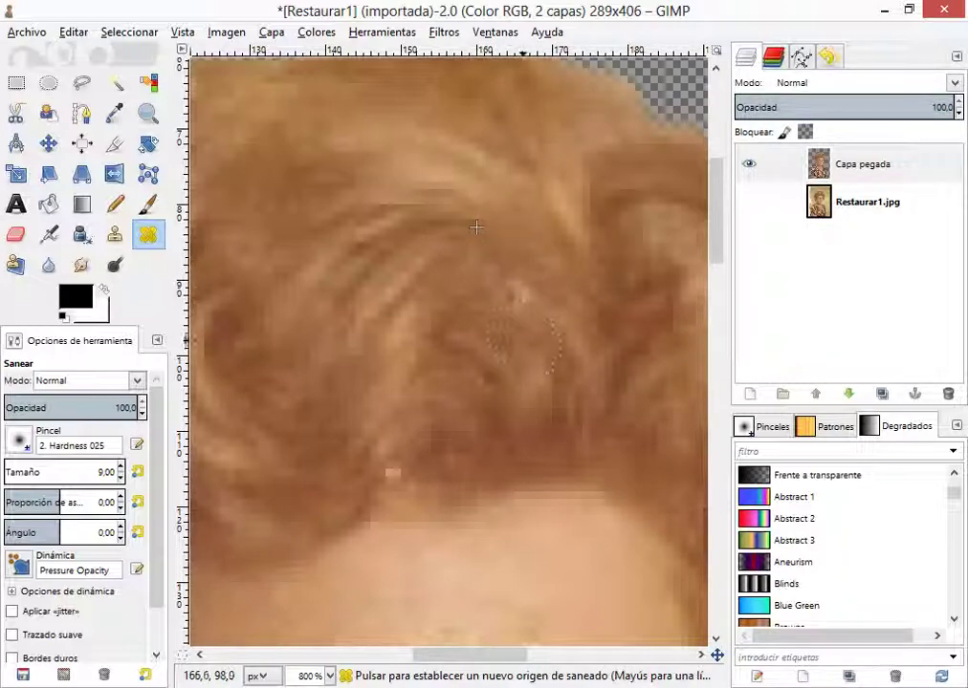
ctrl+click(524, 340)
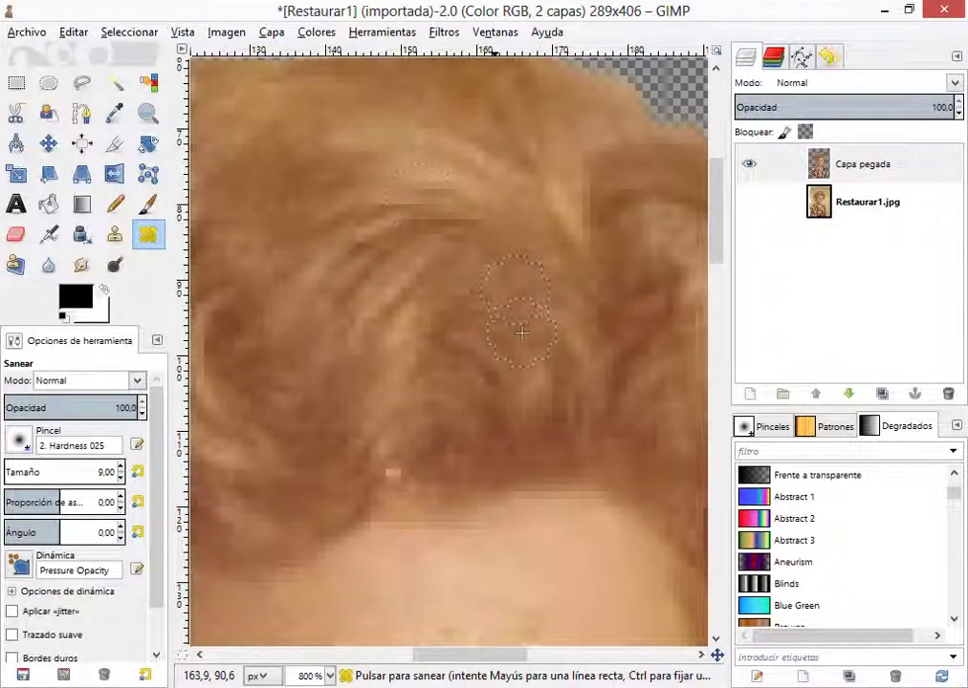
scroll(502, 322, down, 3)
scroll(458, 250, up, 3)
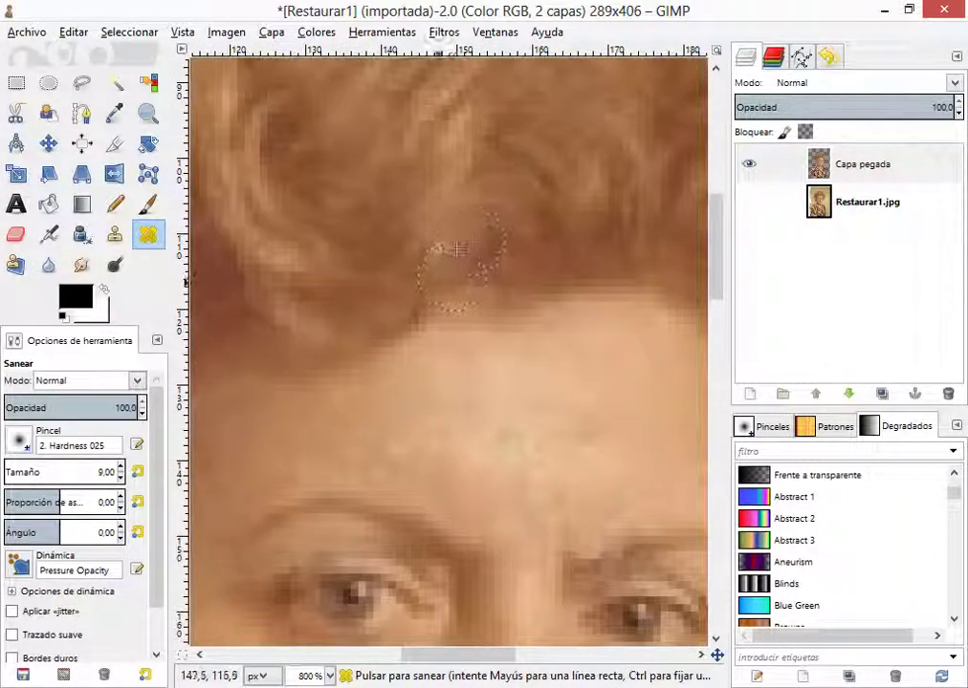
- Heal the bright diagonal streak near the outer edge of the hair on the right with hair sampled just above it
scroll(472, 239, down, 4)
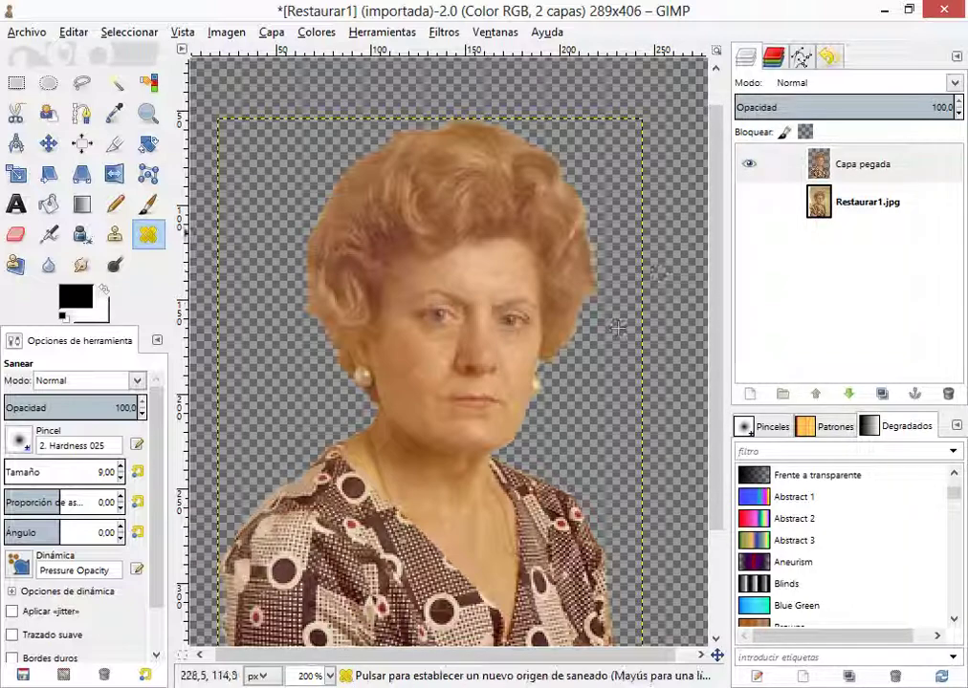
scroll(616, 328, up, 3)
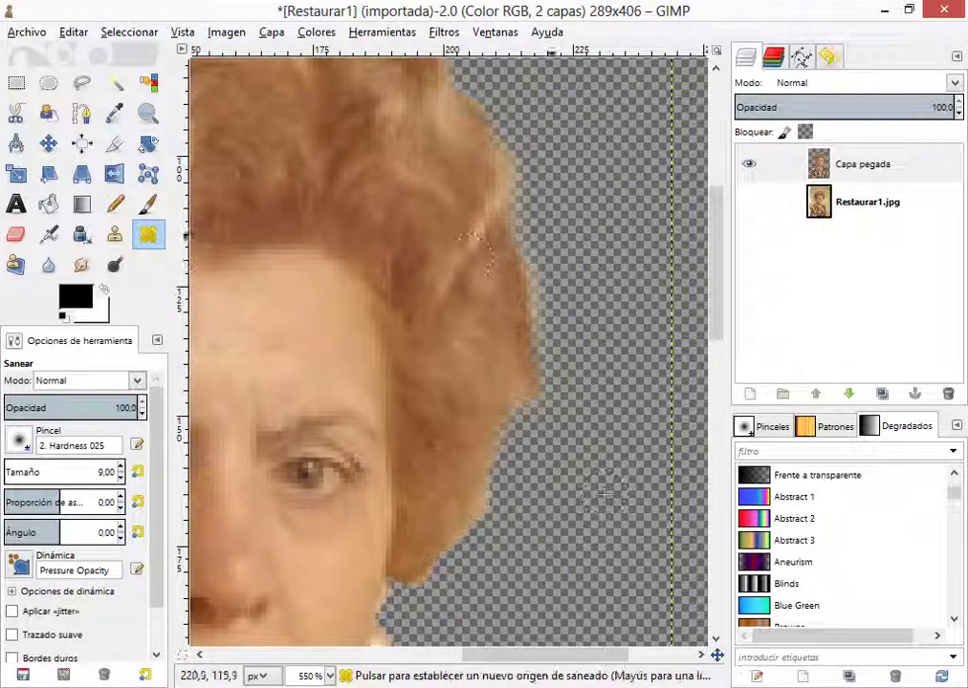
scroll(602, 494, down, 5)
scroll(627, 451, up, 3)
scroll(539, 203, up, 2)
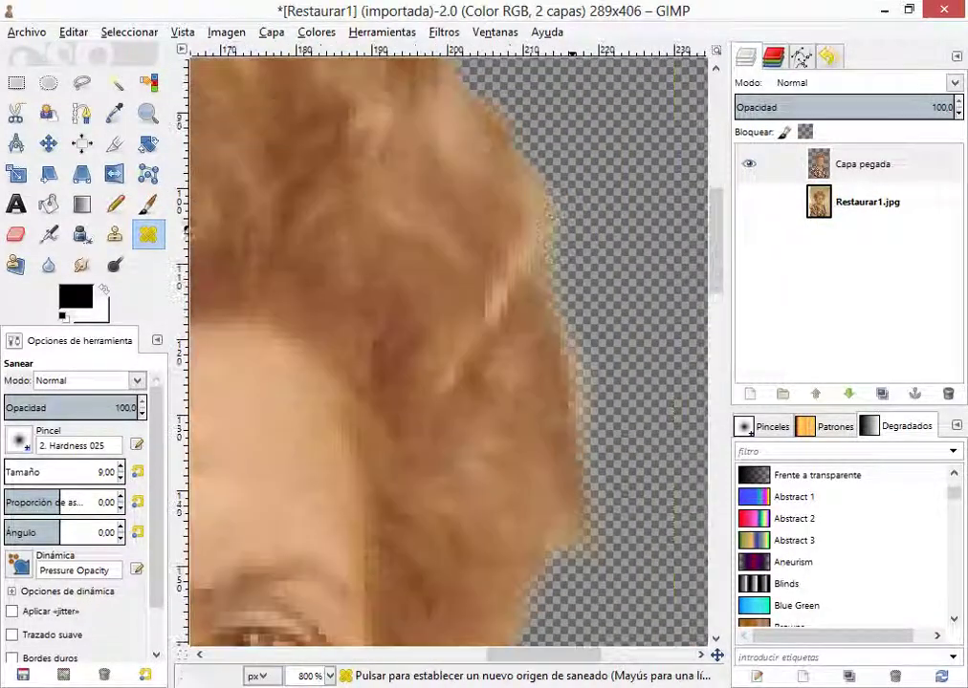
ctrl+click(486, 227)
click(521, 268)
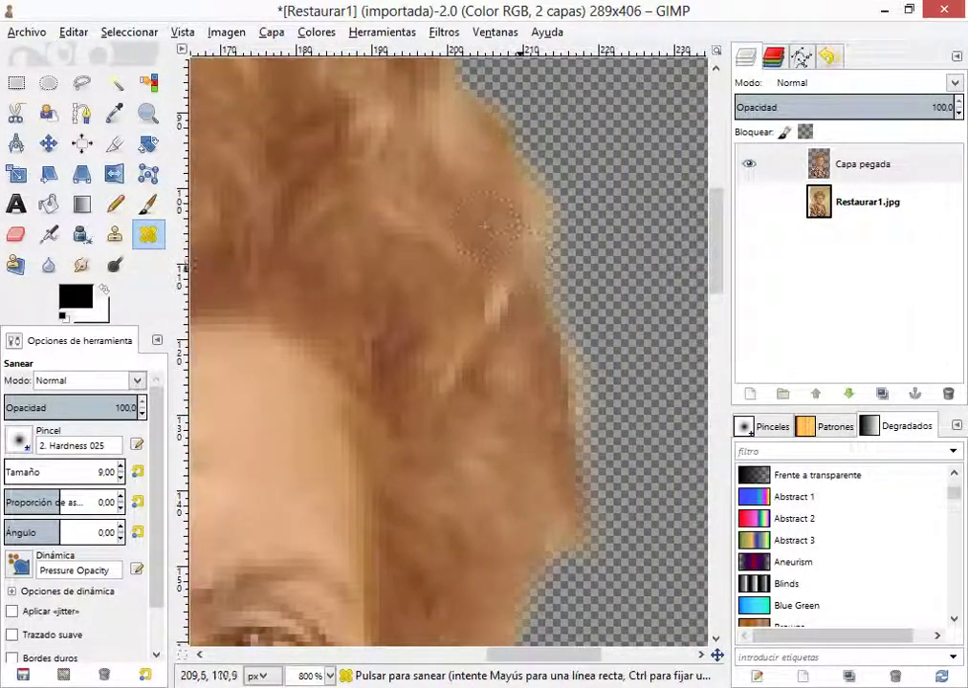
click(493, 309)
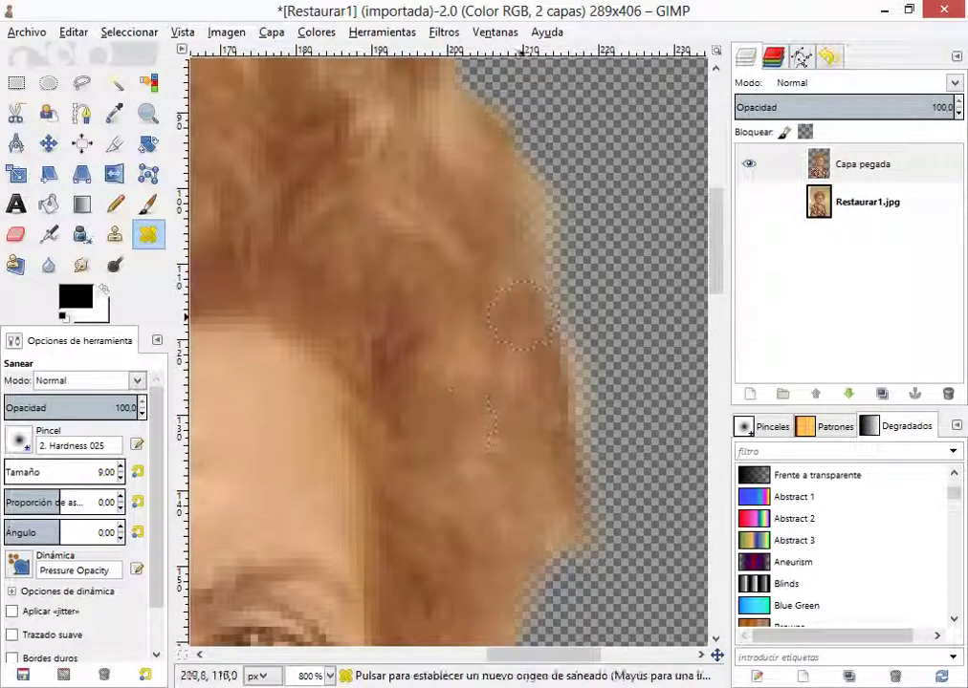
ctrl+click(501, 345)
- Heal the pale spot and light marks on the left cheek beside the nose
scroll(514, 309, down, 4)
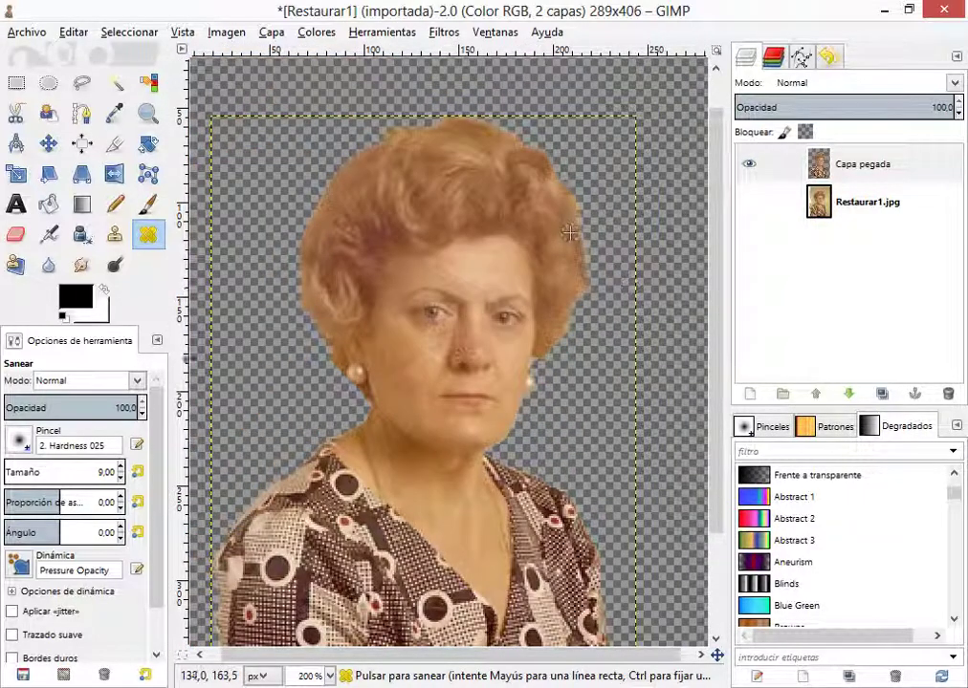
scroll(435, 314, up, 3)
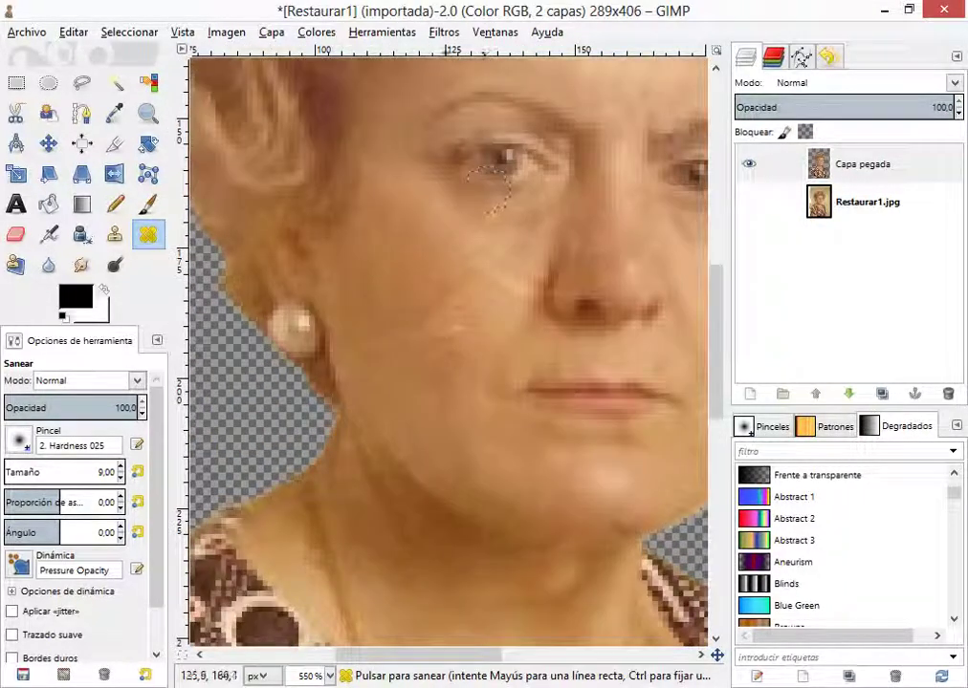
scroll(387, 304, up, 1)
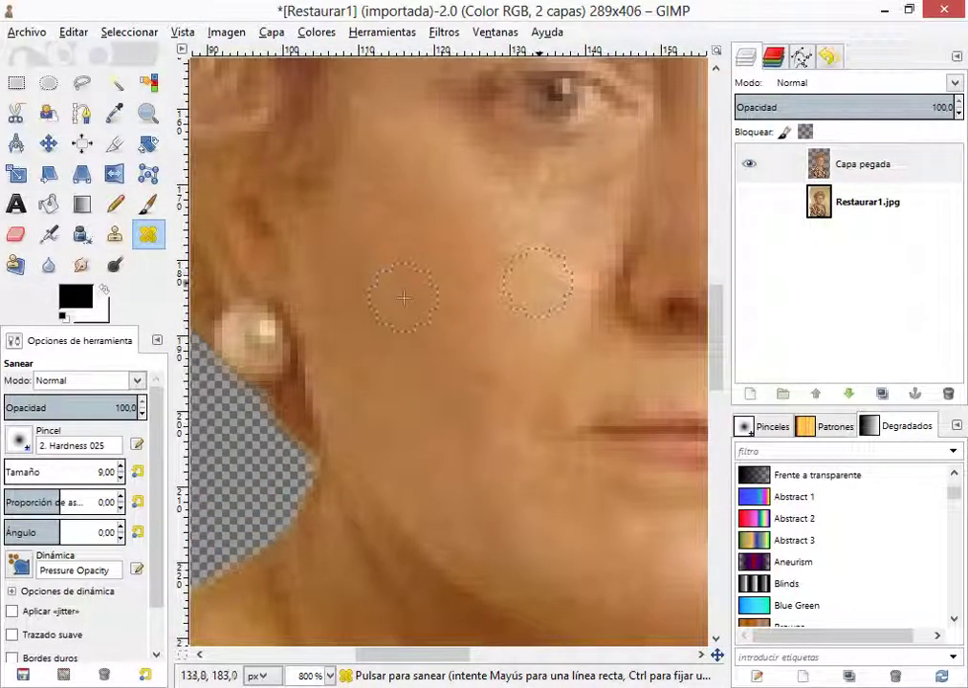
scroll(395, 304, down, 1)
scroll(394, 304, up, 1)
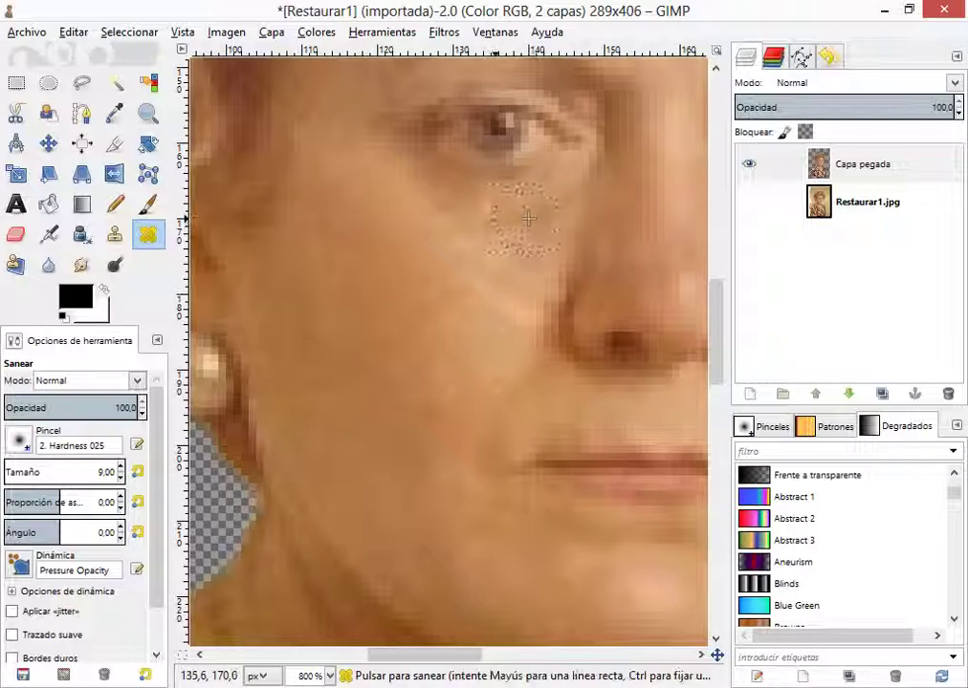
- Heal the uneven light skin below the left eye with skin sampled beneath its outer corner
key(ctrl)
ctrl+click(431, 197)
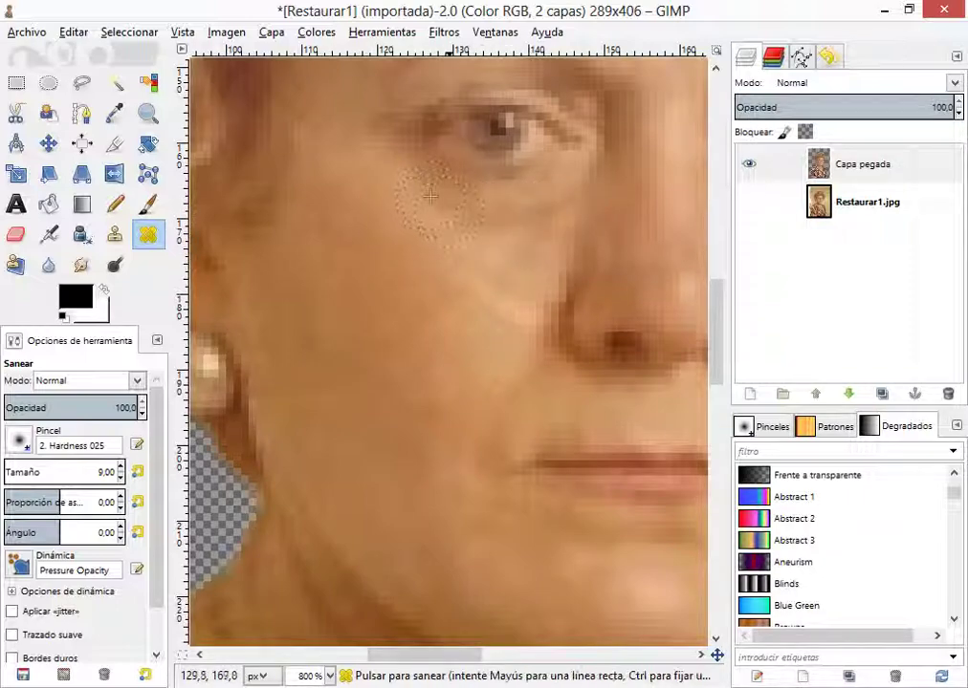
scroll(431, 196, down, 2)
scroll(433, 202, up, 2)
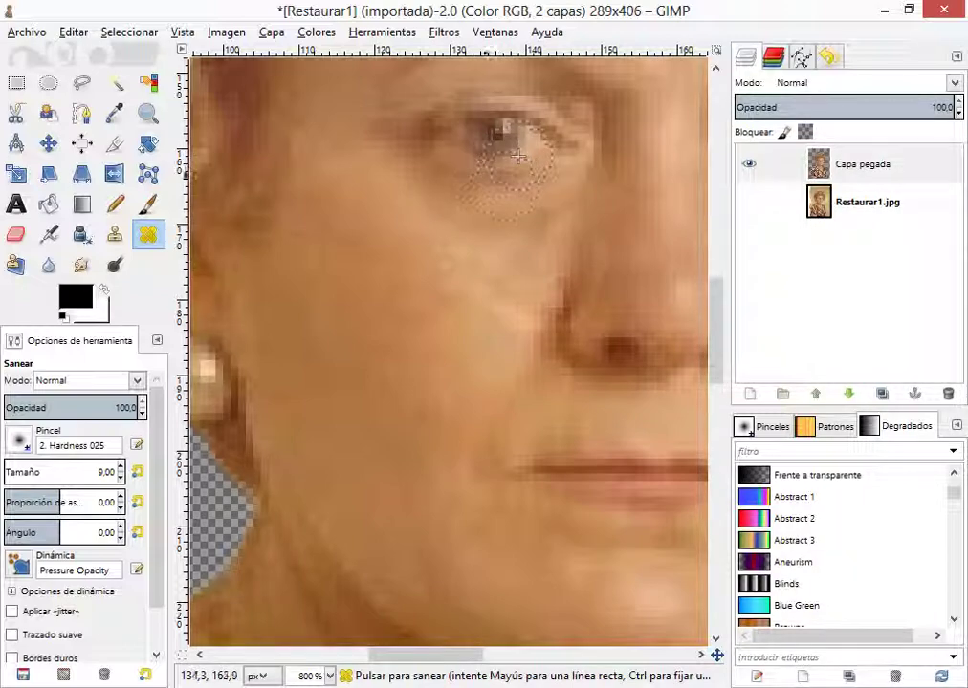
- Heal the skin below the eye and across the cheek beside the nose, on the earring side nearer the viewer
scroll(517, 155, down, 3)
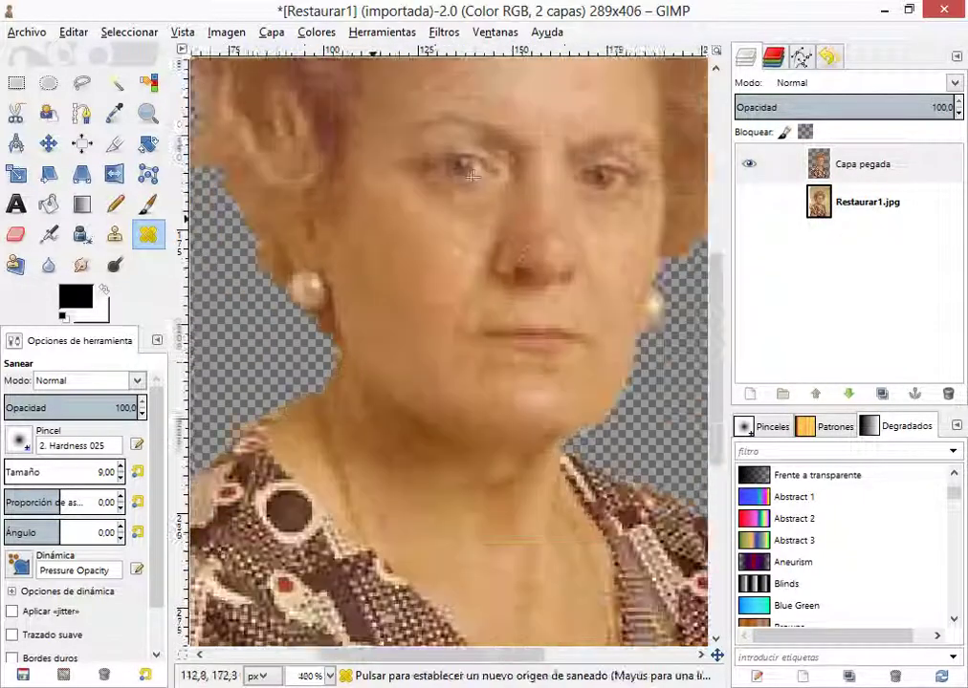
scroll(509, 122, up, 3)
scroll(509, 122, down, 2)
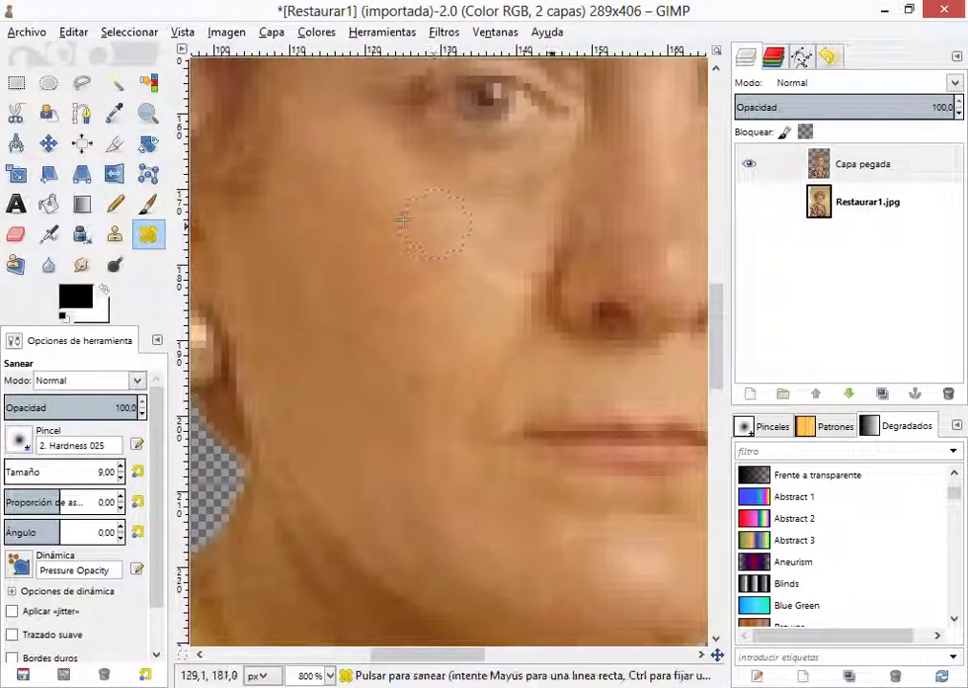
scroll(382, 216, down, 2)
scroll(379, 220, up, 2)
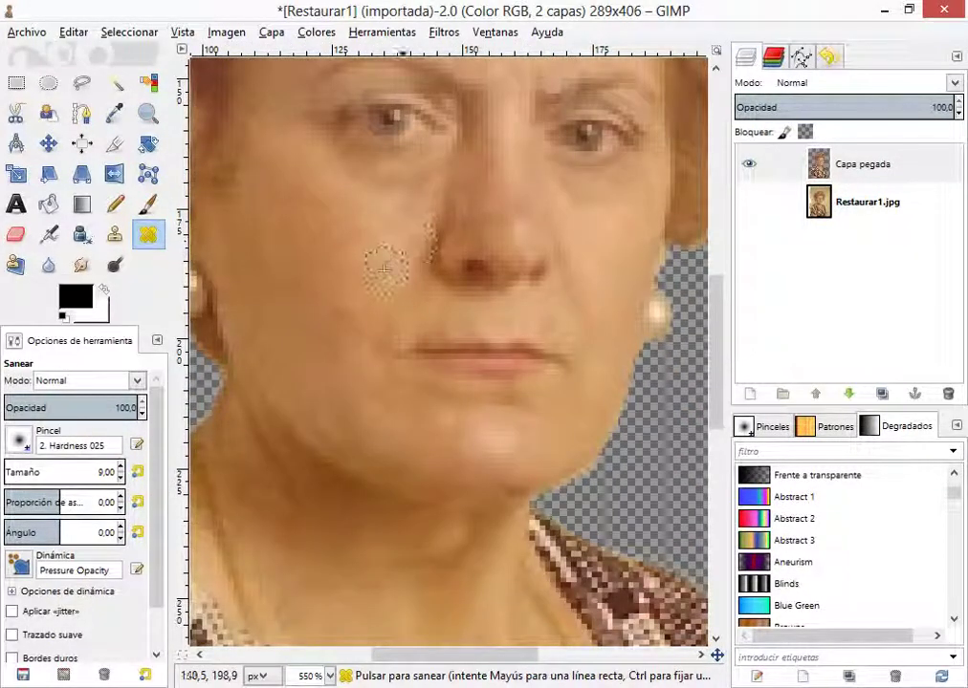
- Heal the skin around the eyebrow on the image's right side using the size 9 brush
scroll(340, 275, down, 2)
scroll(400, 156, up, 1)
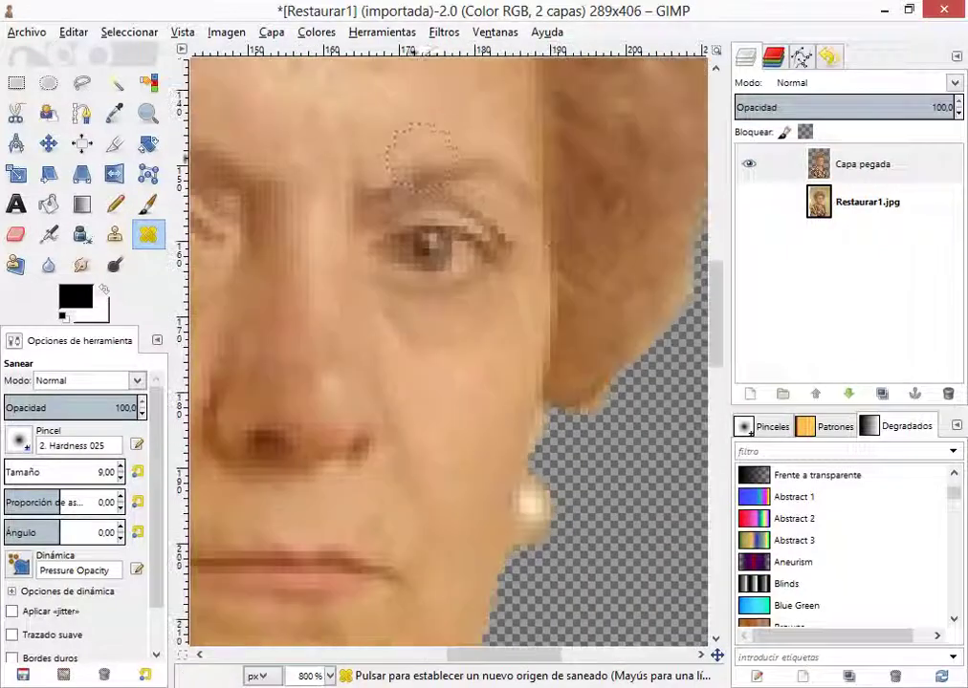
scroll(442, 167, down, 1)
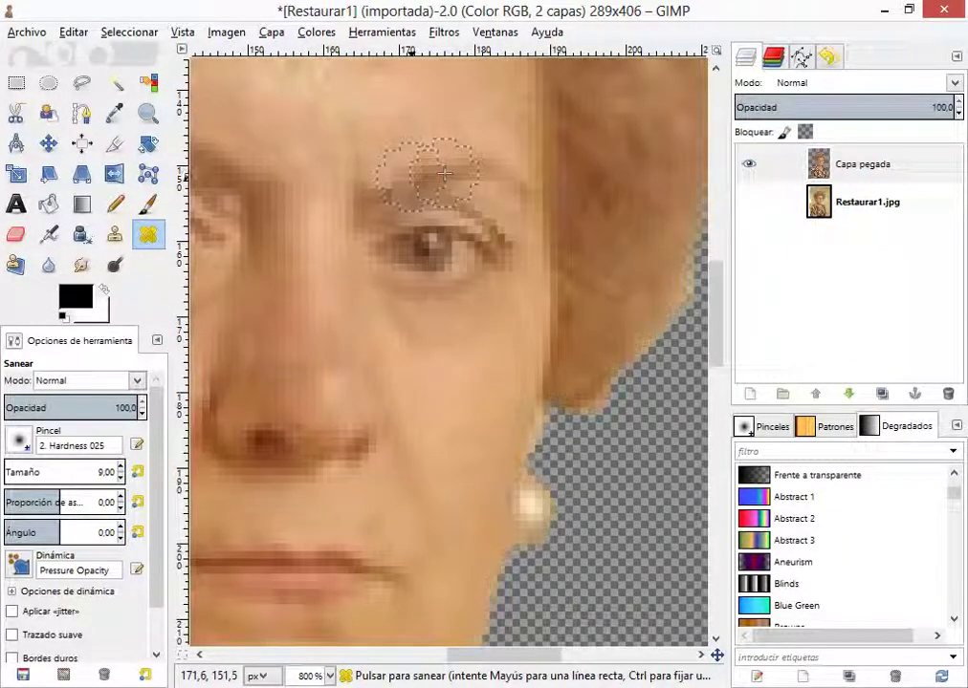
scroll(453, 148, down, 1)
scroll(502, 264, down, 2)
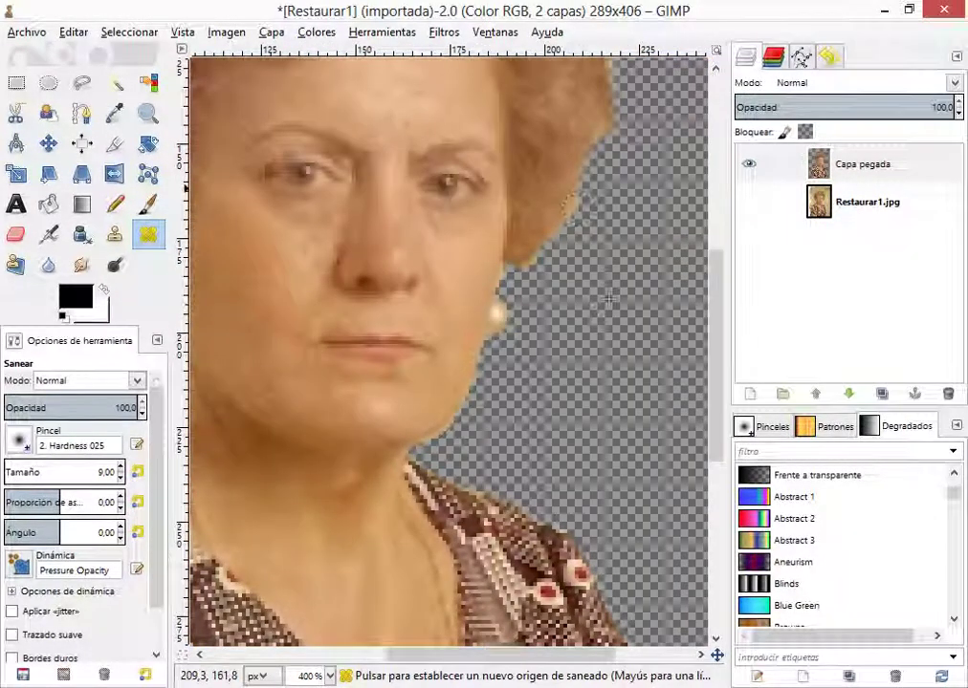
- Sample the skin at the inner corner of the right-hand eye and heal the upper eyelid
scroll(671, 280, up, 1)
scroll(574, 164, up, 3)
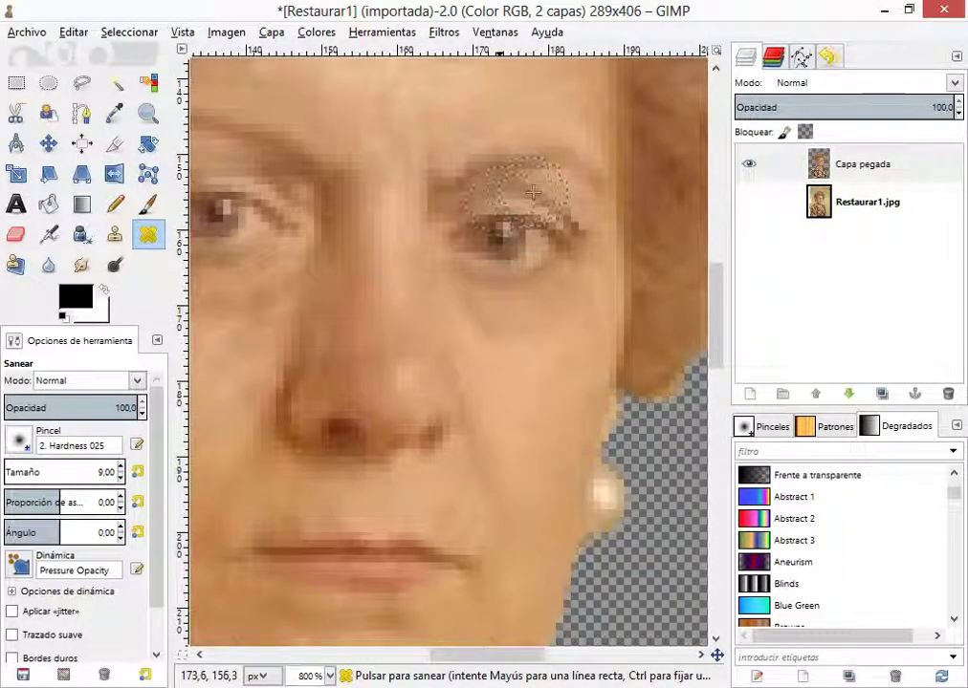
ctrl+click(458, 206)
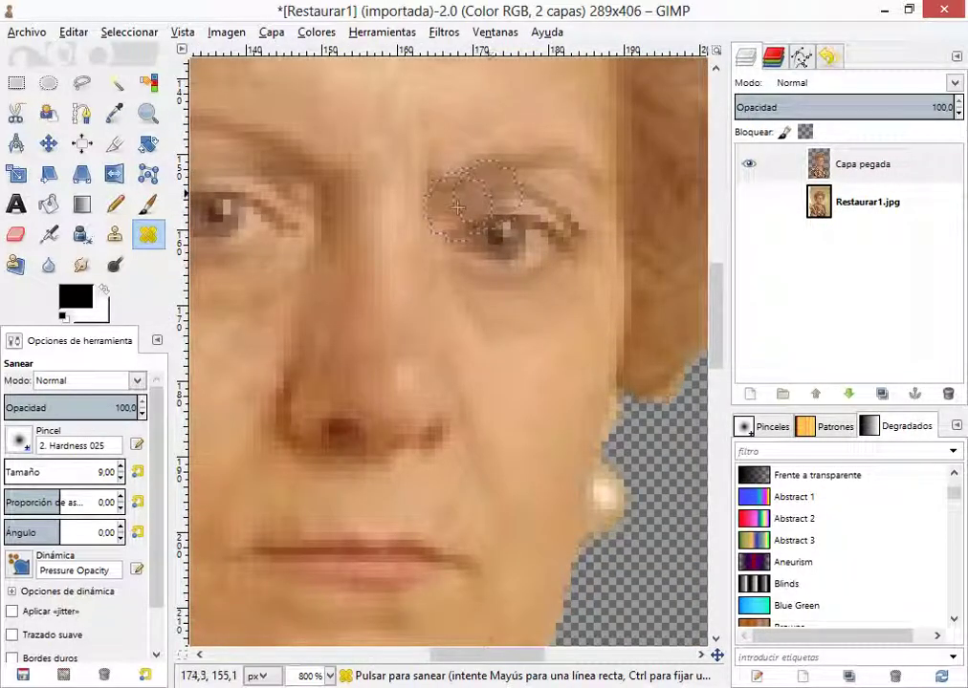
scroll(468, 208, down, 1)
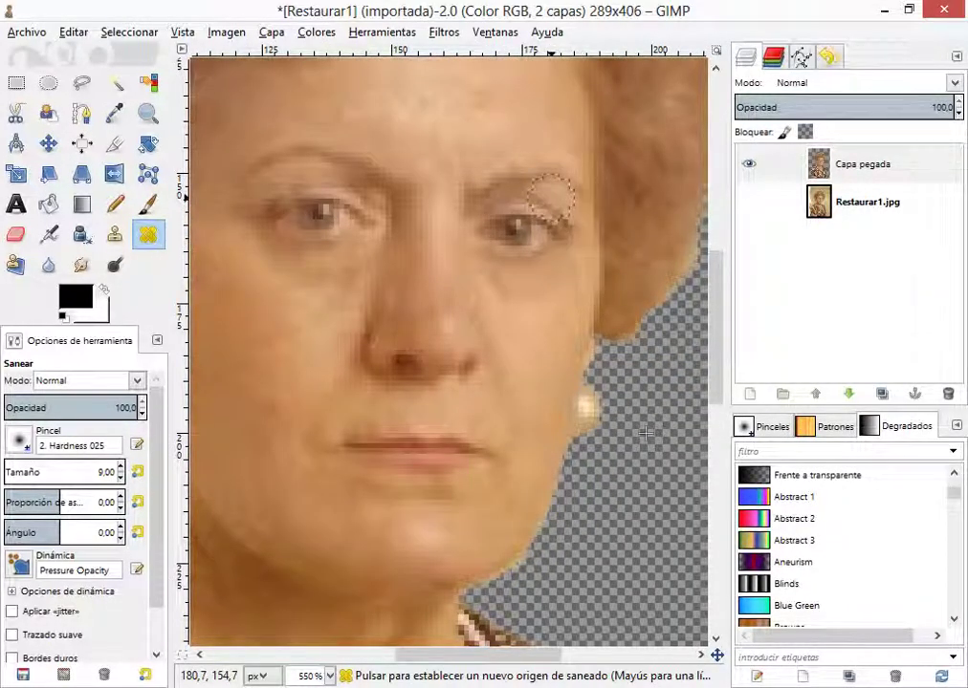
- Sample the inner end of the right-hand eyebrow and heal the area along the brow
scroll(647, 432, up, 1)
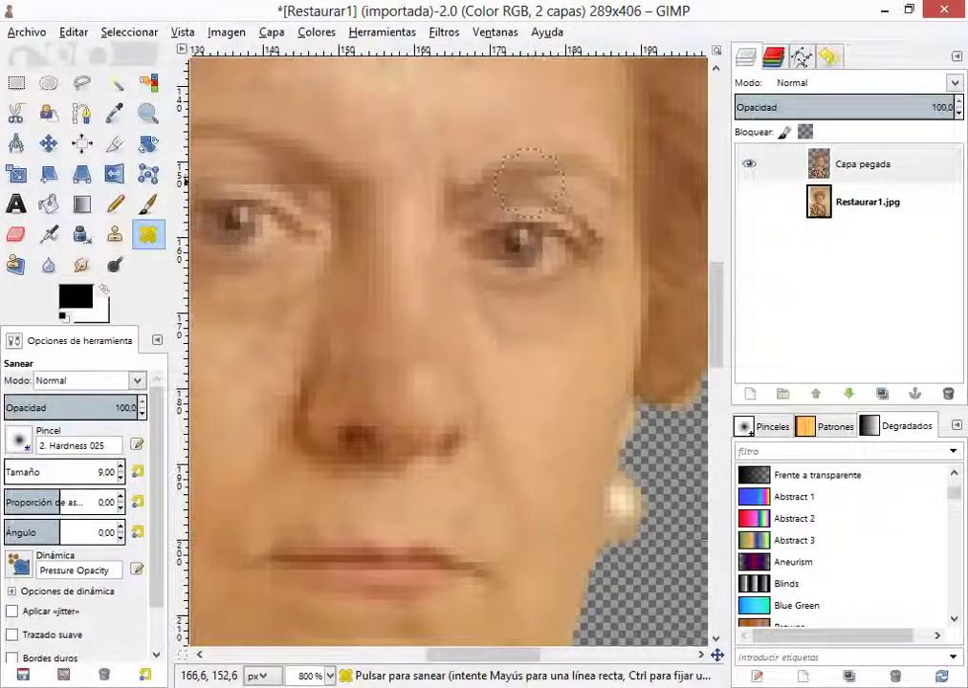
ctrl+click(475, 185)
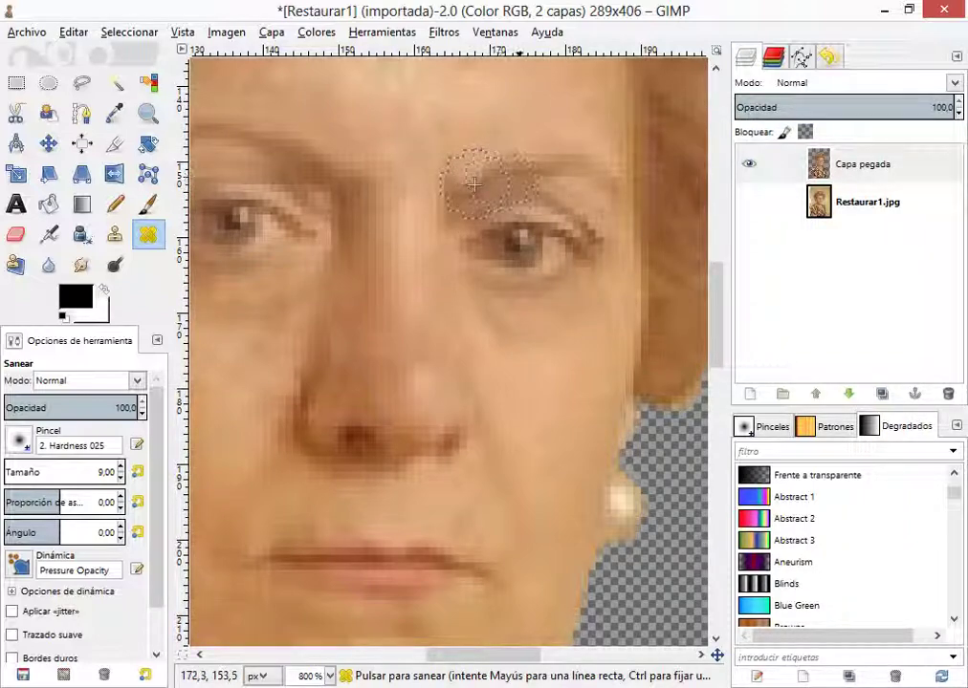
scroll(468, 178, down, 1)
scroll(468, 178, down, 2)
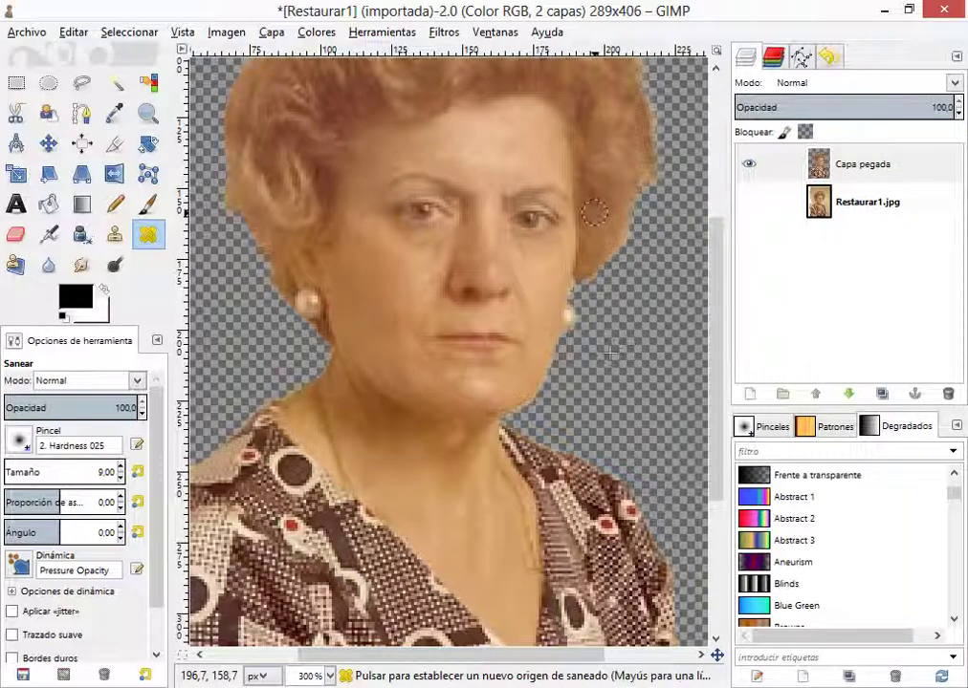
- Heal the marks on the shaded side of the woman's nose, sampling from the bridge above it
scroll(610, 354, down, 1)
scroll(610, 354, up, 2)
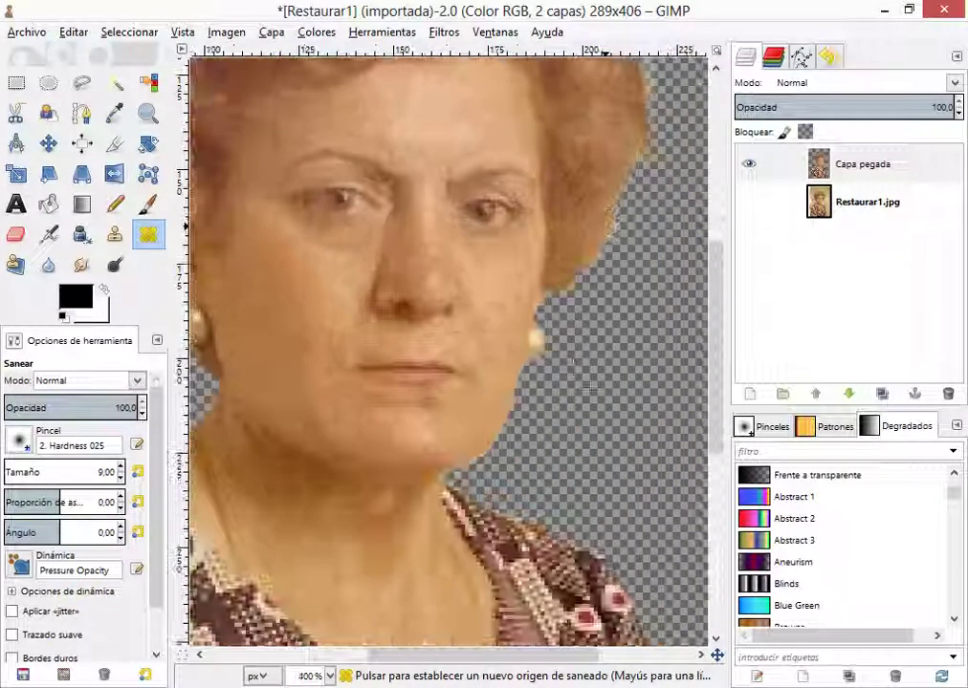
scroll(588, 386, down, 3)
scroll(464, 384, up, 2)
scroll(519, 285, up, 2)
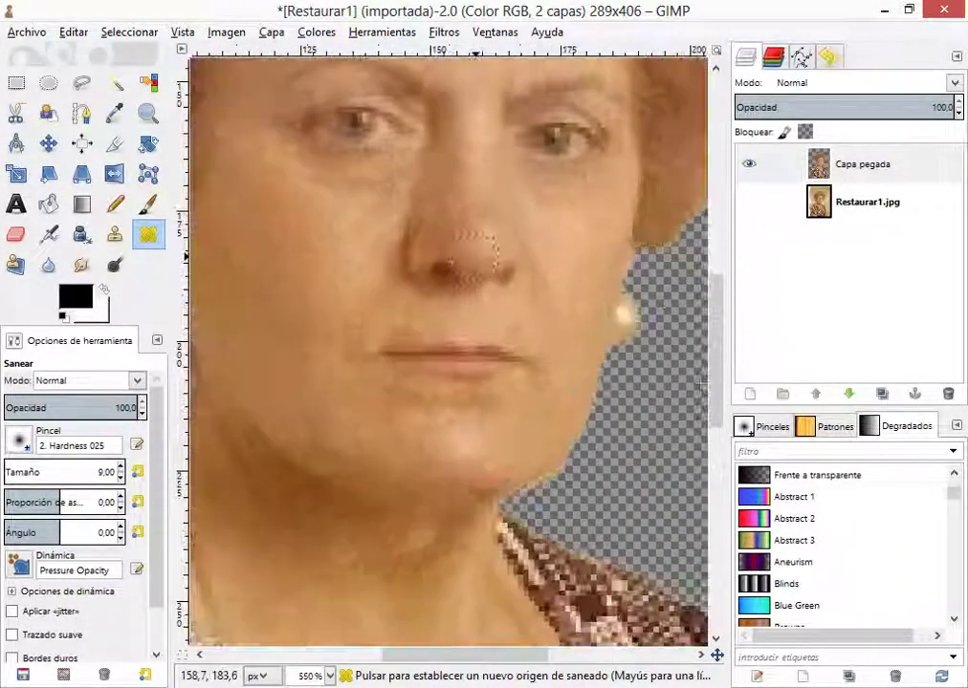
scroll(473, 250, down, 3)
scroll(464, 233, up, 3)
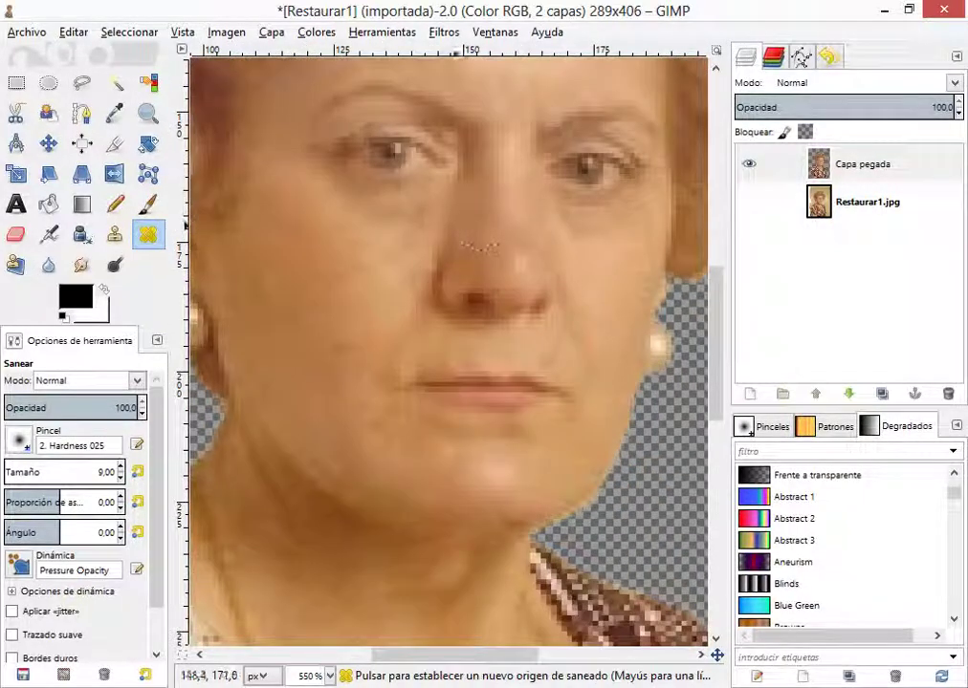
scroll(467, 220, down, 1)
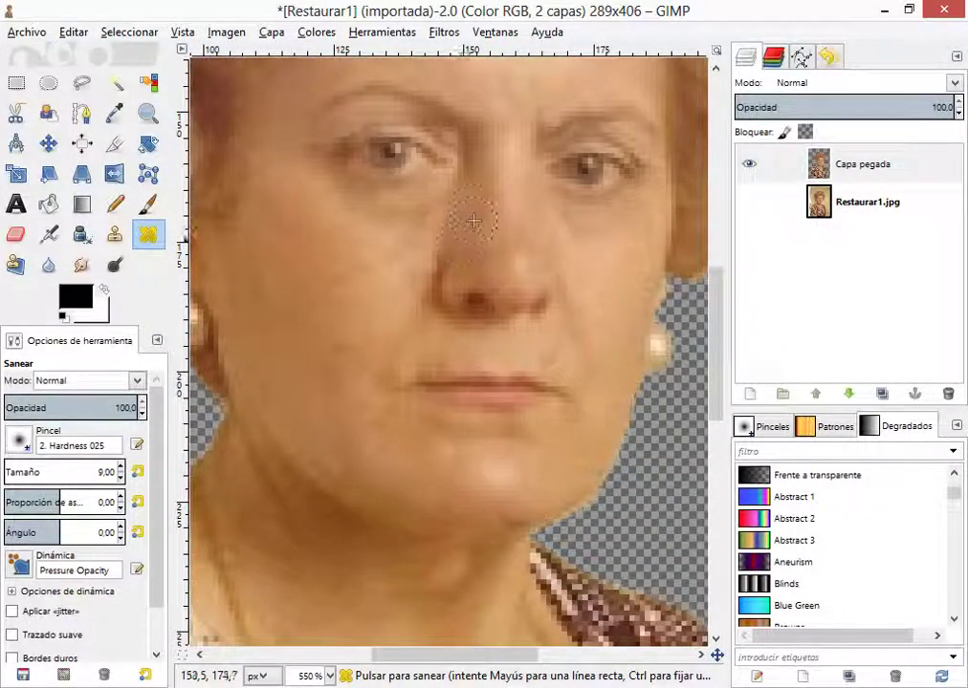
scroll(466, 216, down, 1)
scroll(445, 234, down, 2)
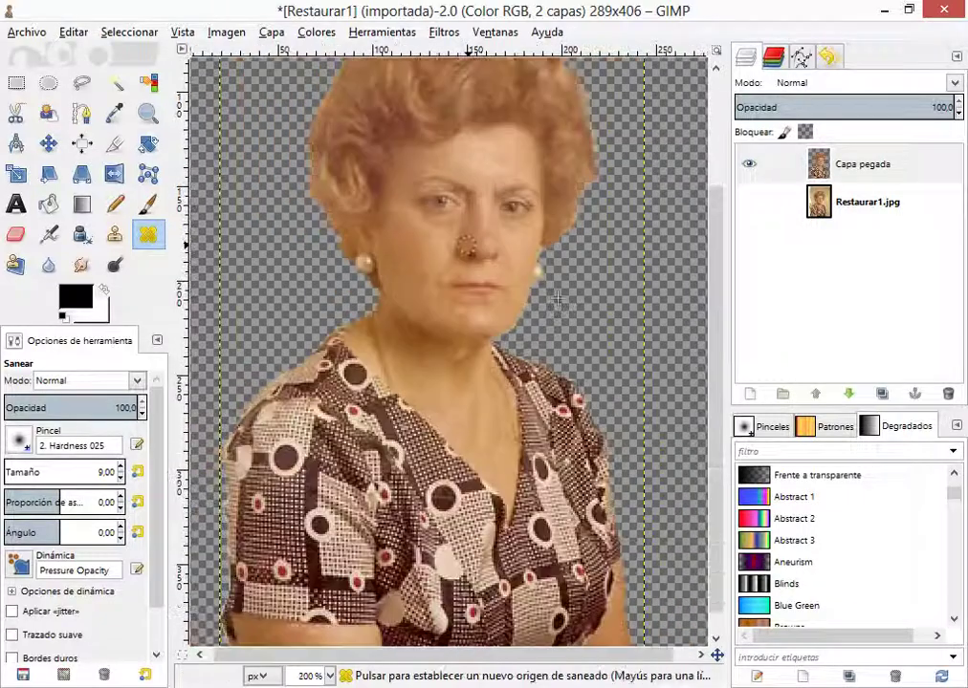
- Examine the retouched face up close and in the whole portrait for remaining blemishes
scroll(455, 196, up, 2)
scroll(453, 201, down, 2)
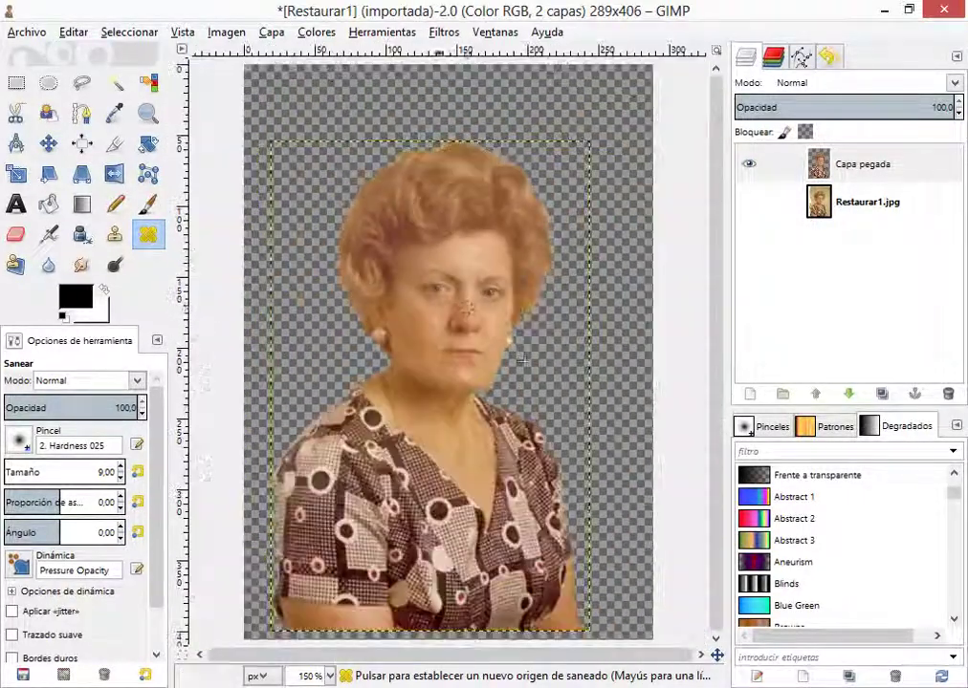
scroll(450, 337, up, 1)
scroll(450, 336, up, 2)
scroll(450, 286, up, 1)
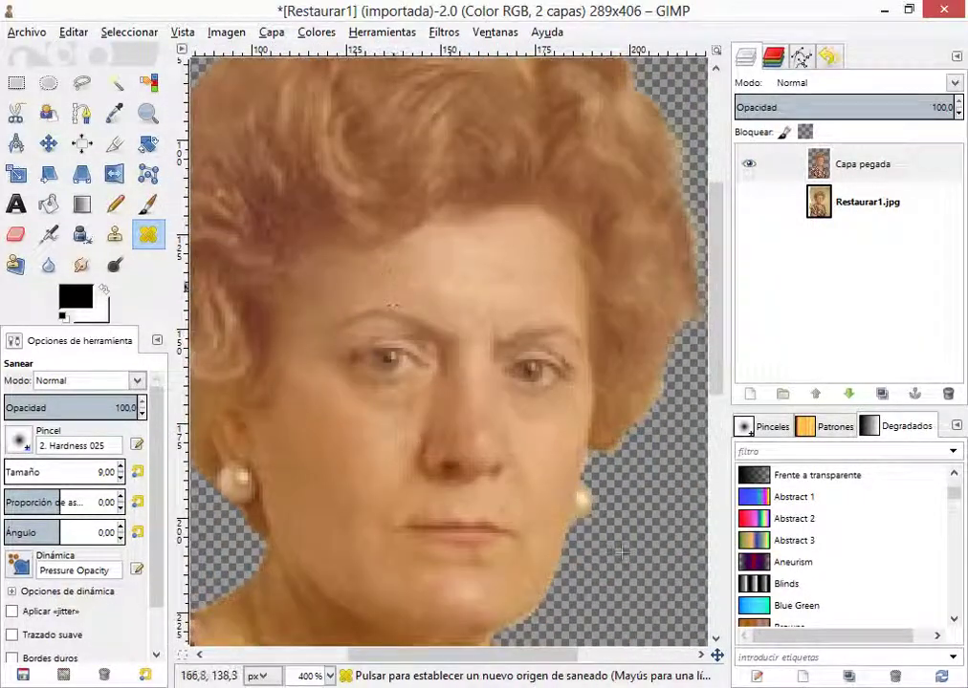
scroll(564, 418, down, 2)
scroll(563, 418, up, 1)
ctrl+click(594, 417)
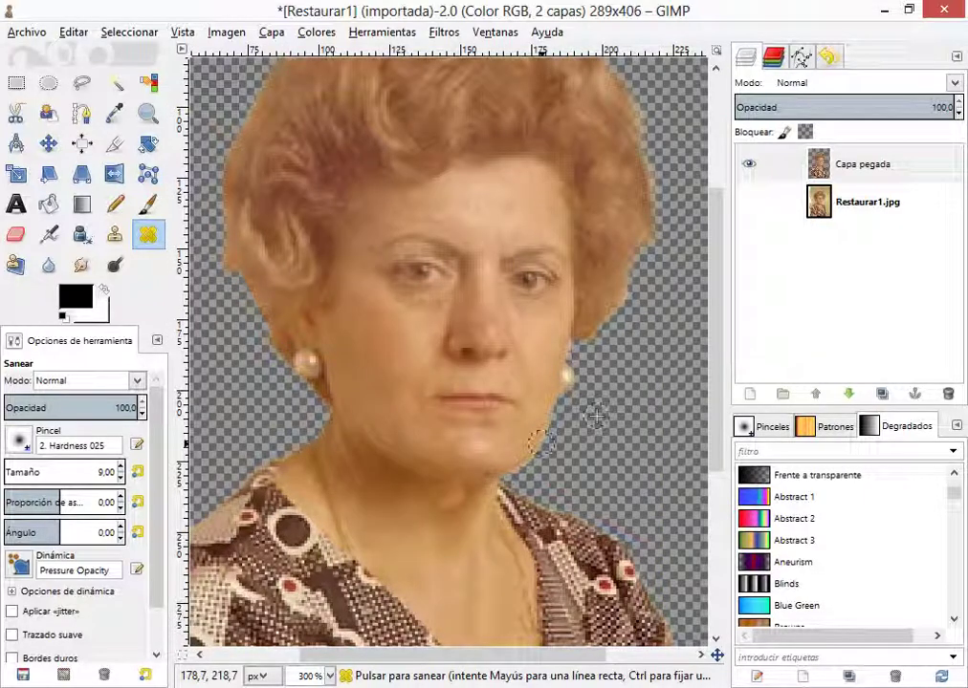
scroll(491, 223, down, 2)
scroll(504, 224, up, 2)
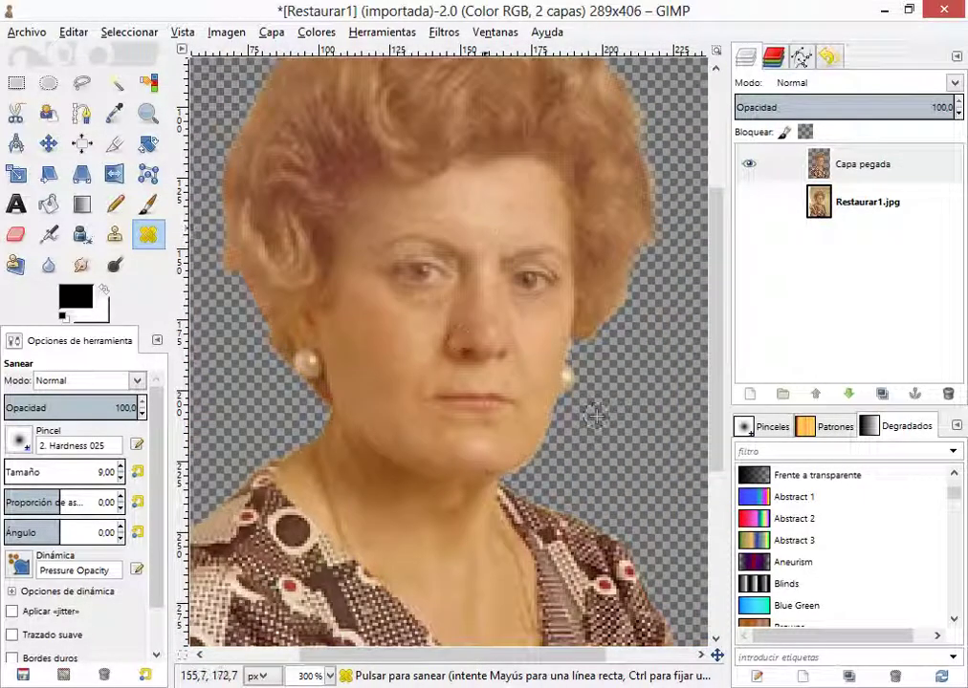
scroll(579, 409, down, 2)
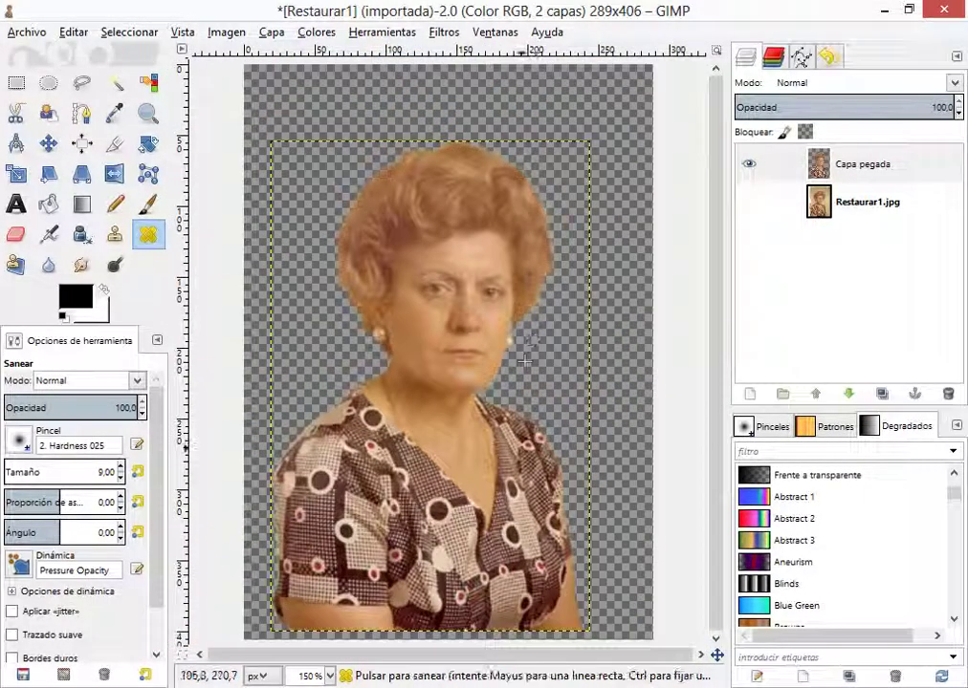
scroll(463, 297, up, 2)
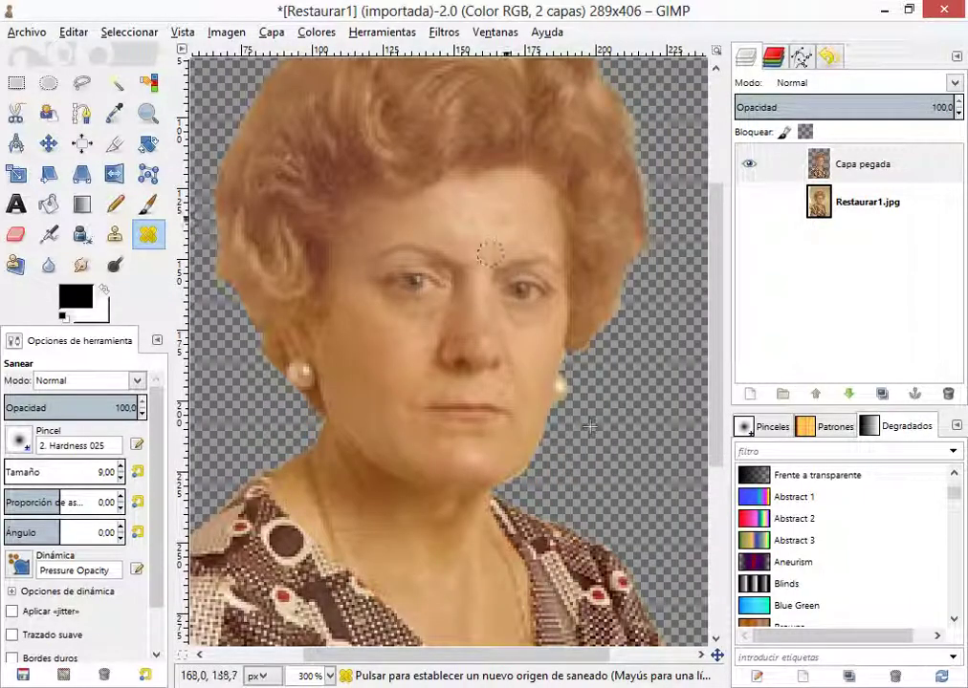
- Heal the lines on the forehead, sampling clean skin just below the hairline on both sides
scroll(589, 427, up, 2)
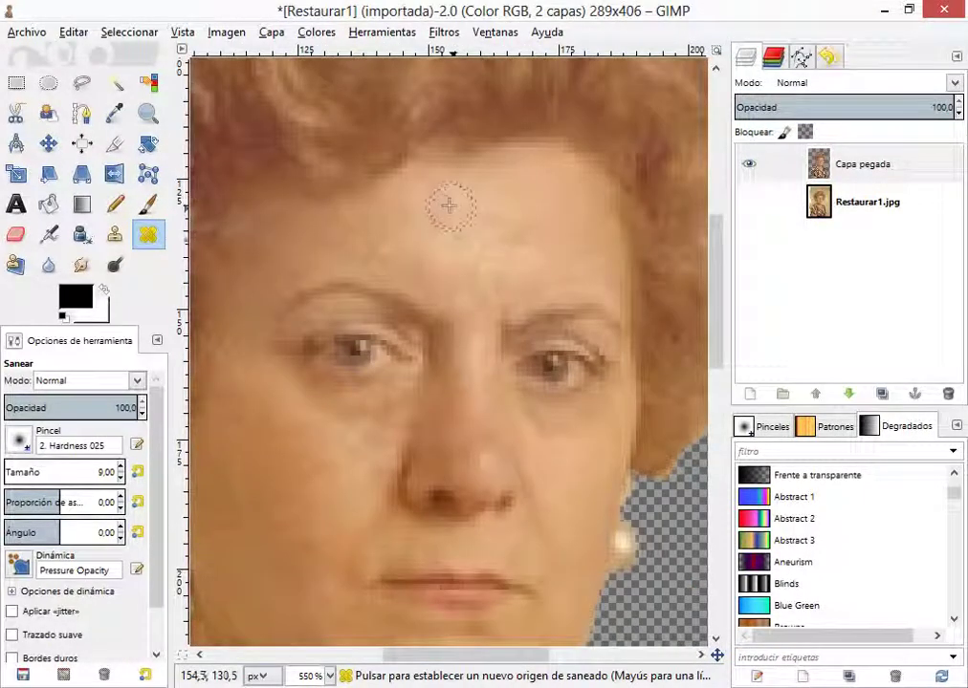
ctrl+click(448, 204)
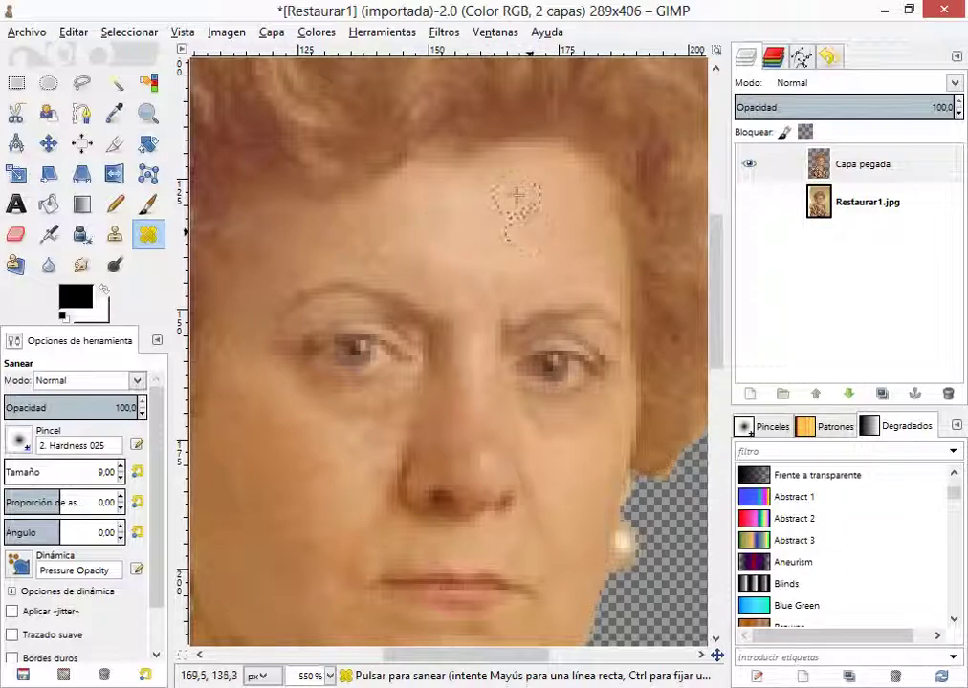
ctrl+click(400, 218)
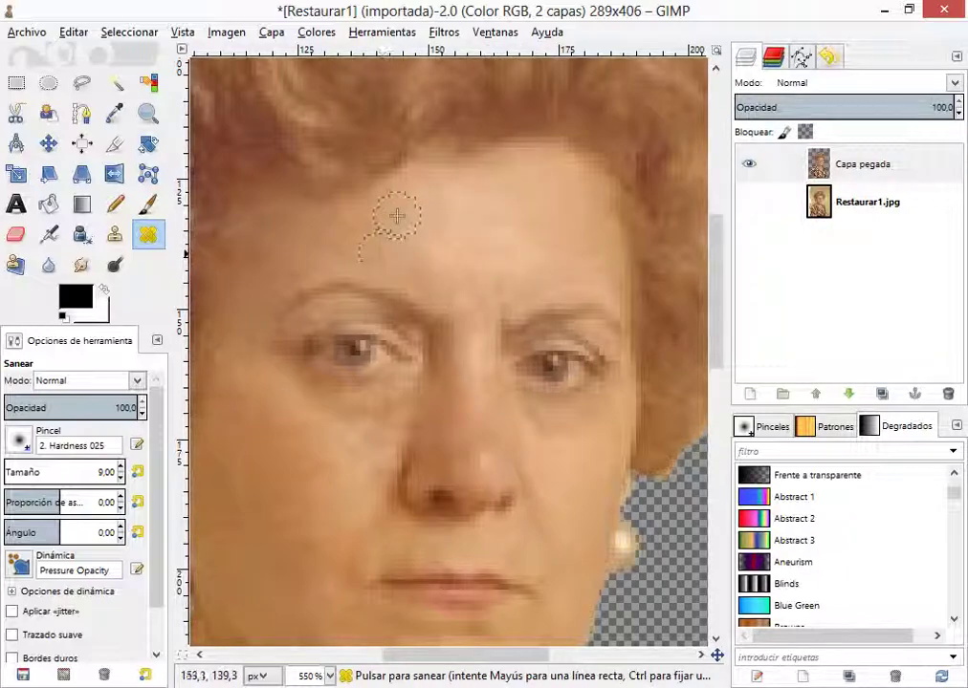
scroll(401, 216, down, 2)
scroll(296, 102, up, 2)
scroll(432, 165, down, 4)
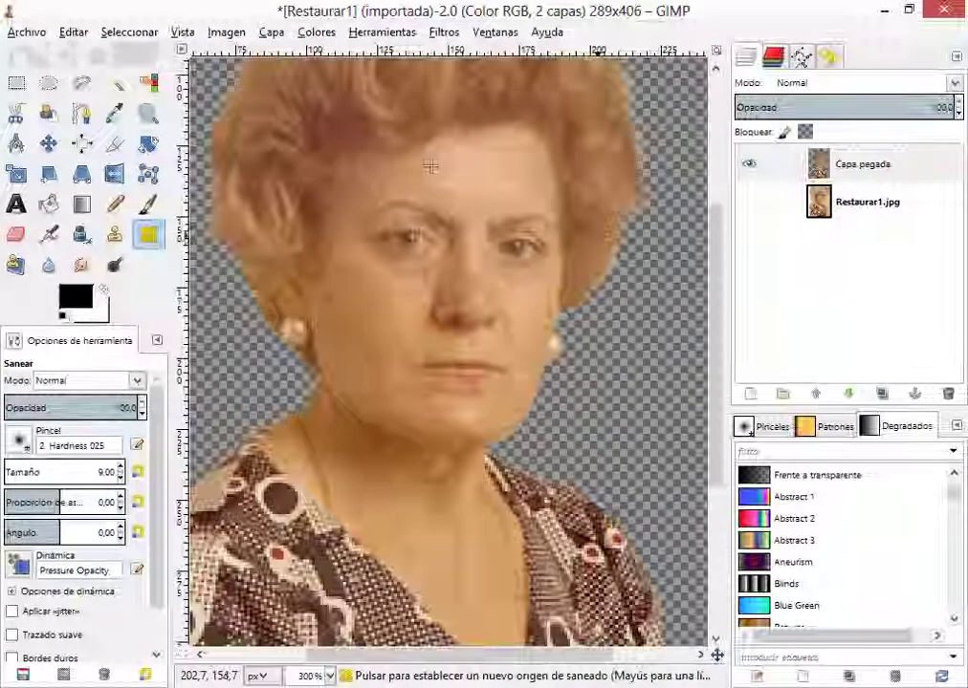
- Heal the light streaks in the hair above the woman's temple on the image's left side
scroll(536, 210, up, 3)
scroll(383, 210, up, 2)
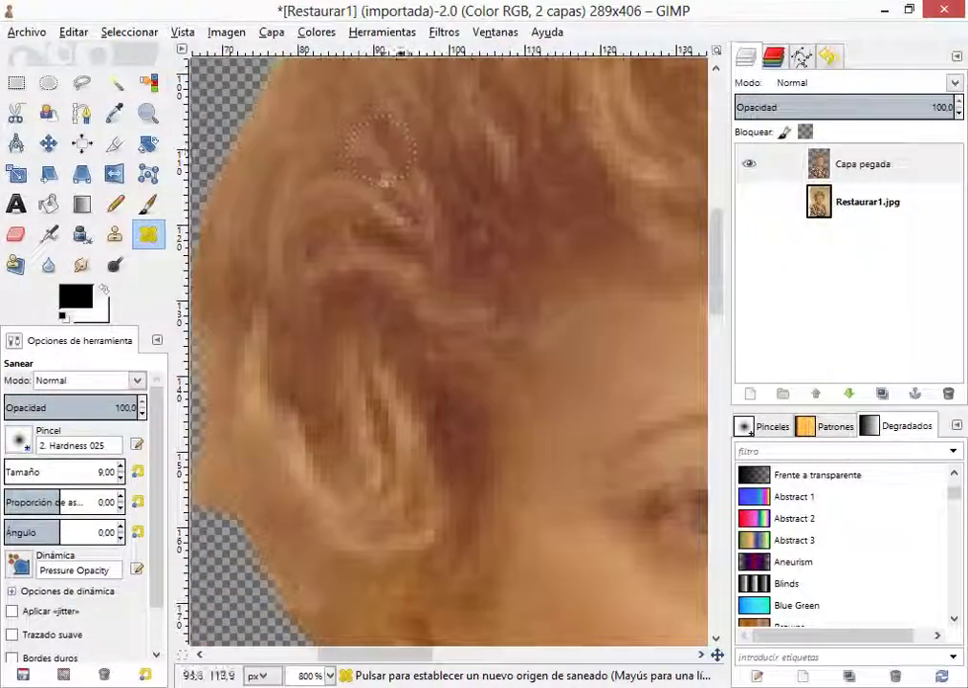
scroll(402, 208, down, 3)
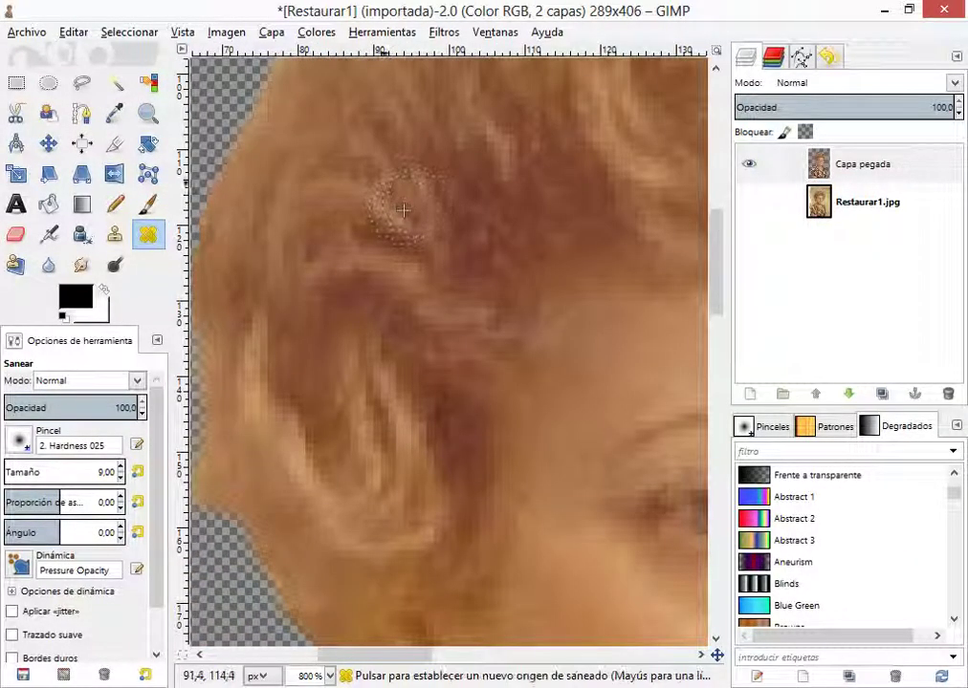
scroll(397, 213, down, 2)
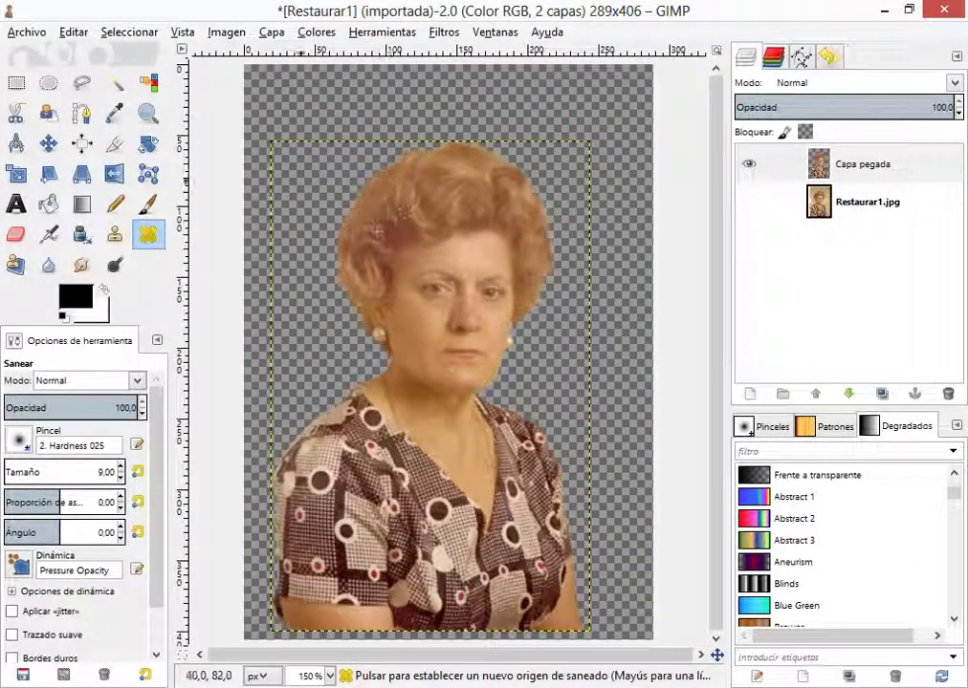
scroll(493, 255, down, 1)
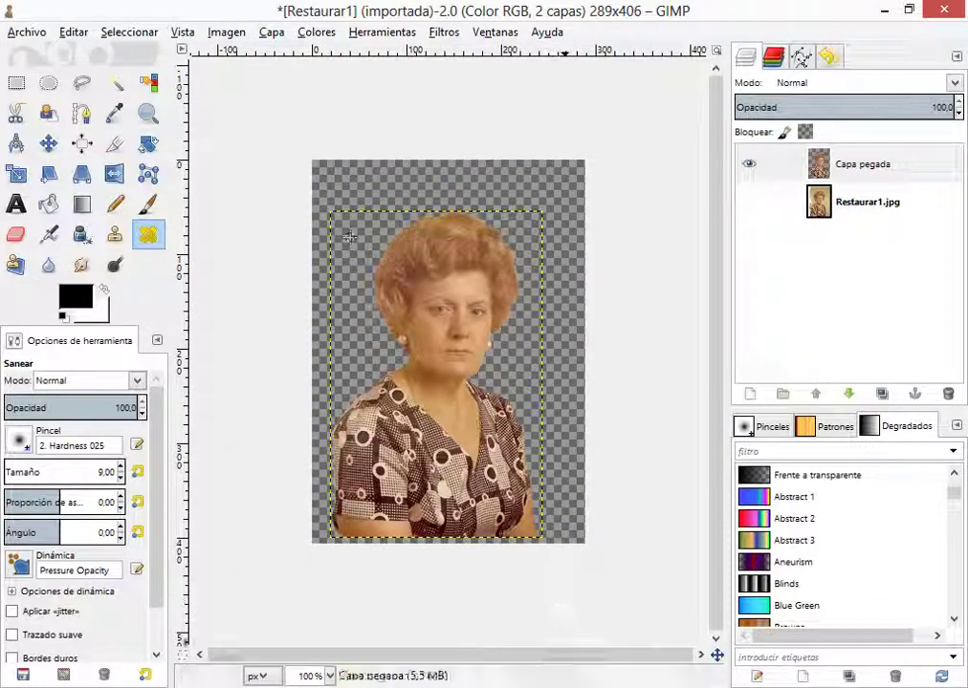
- Switch to Notepad and review the notes on placing a new background, including the original and cropped-image layers
key(alt+Tab)
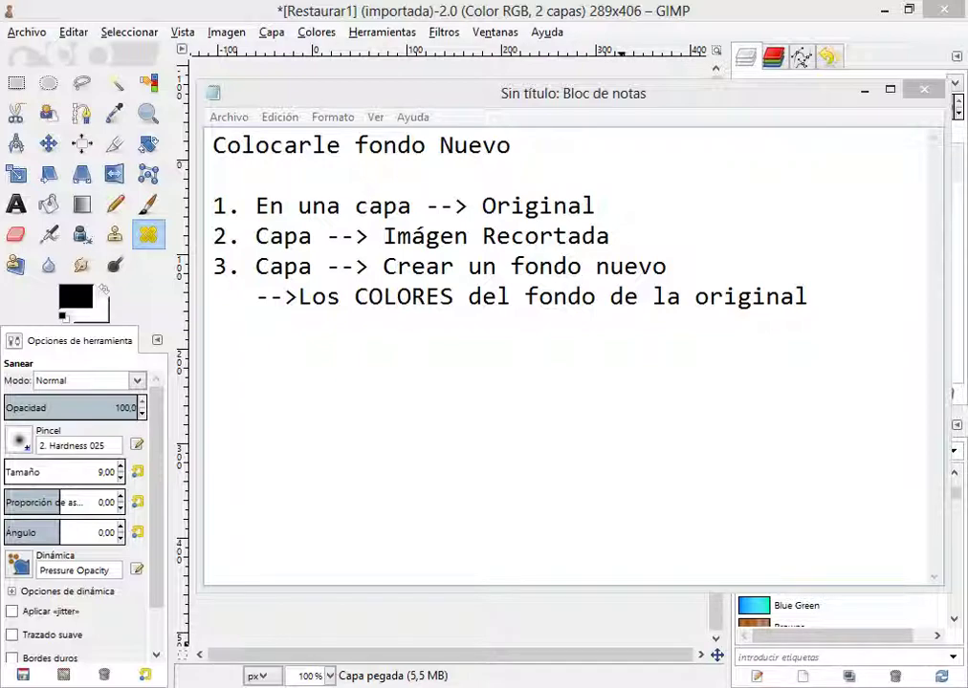
key(ctrl+shift+Left)
key(ctrl+shift+Left)
key(ctrl+shift+Left)
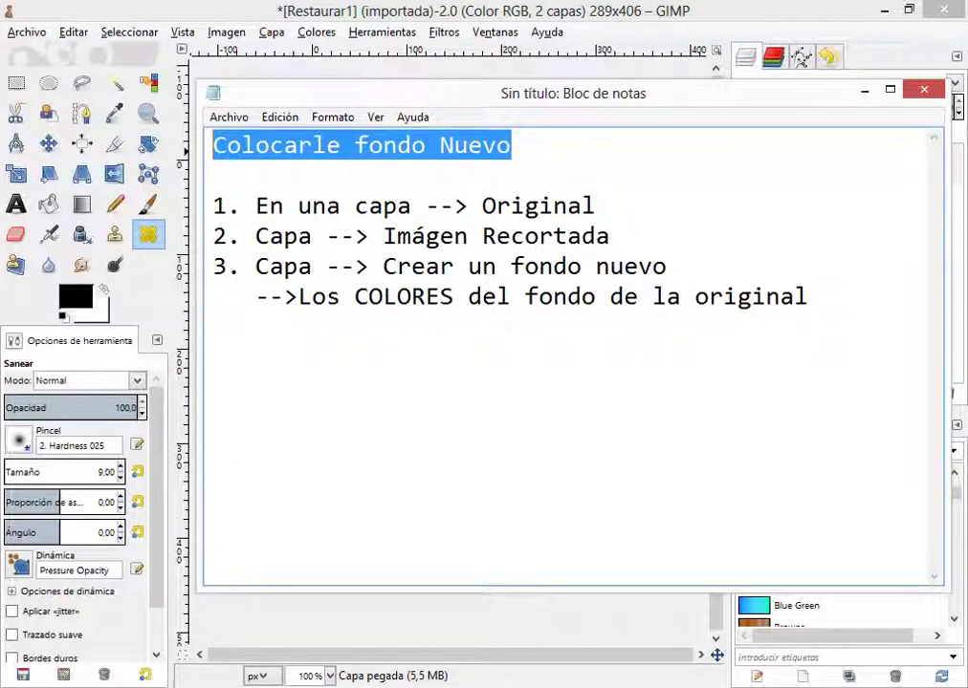
drag(256, 207, 596, 206)
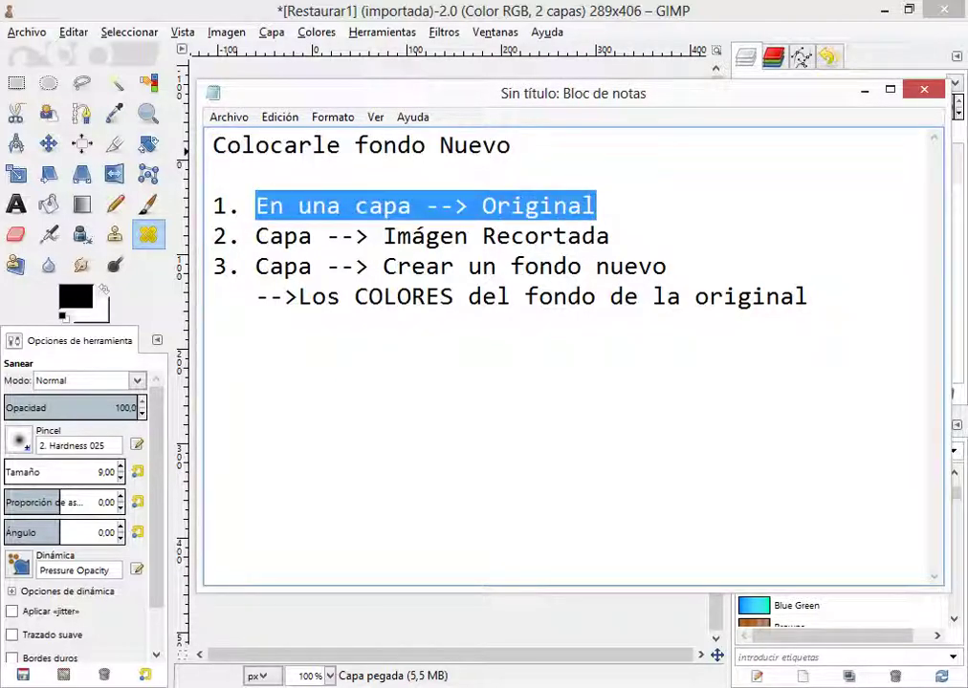
drag(257, 236, 609, 236)
click(255, 266)
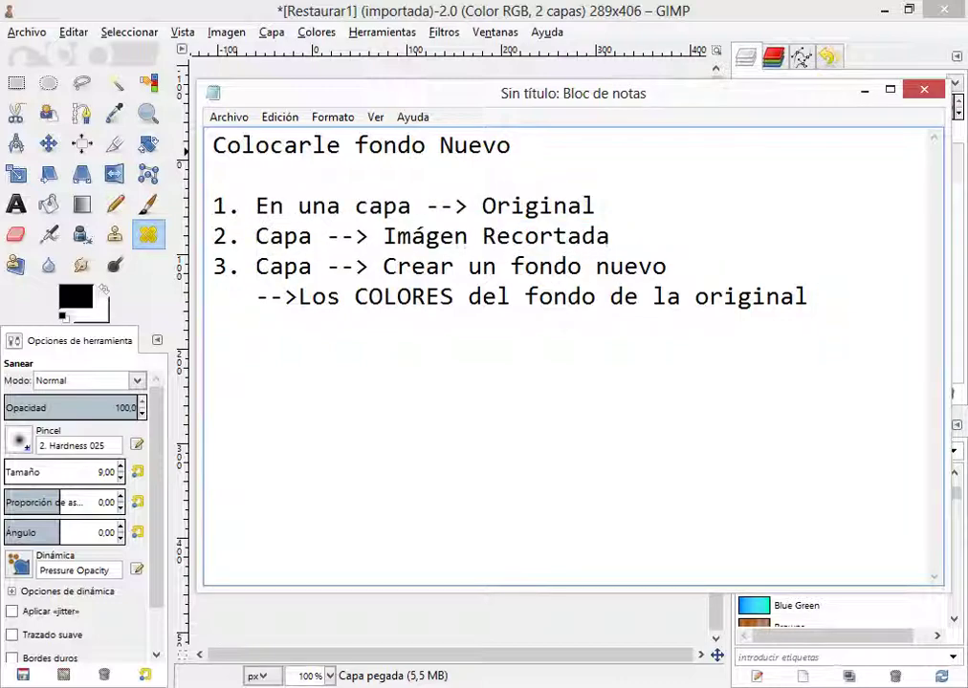
- Reword note 3 to begin "Crear una Capa" and add the line "-->La forma en que estan ubicados en el fondo" at the end
text(Crear un)
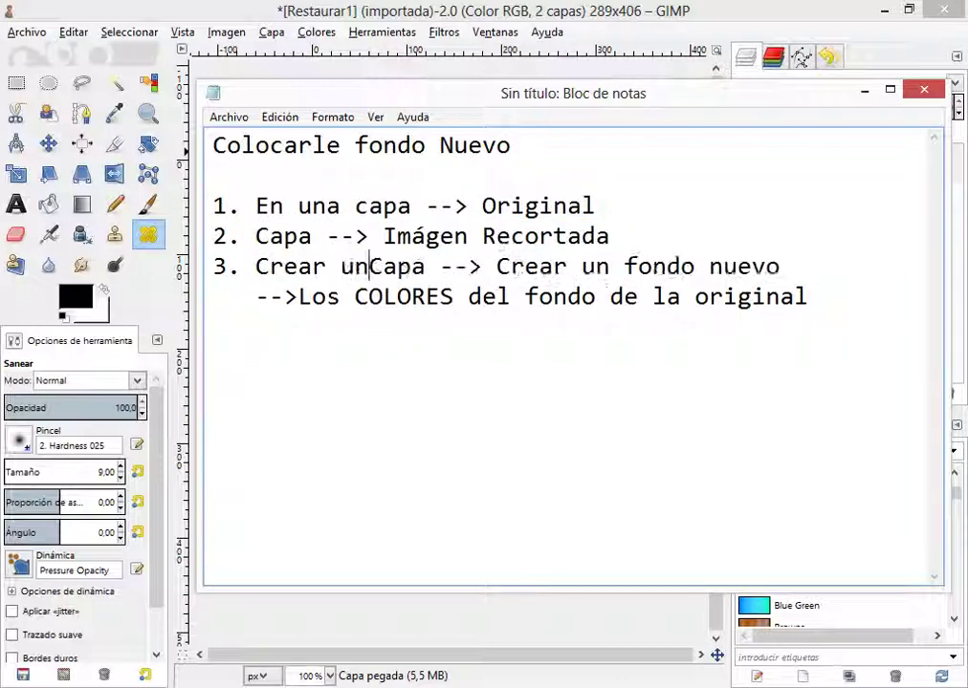
text(a)
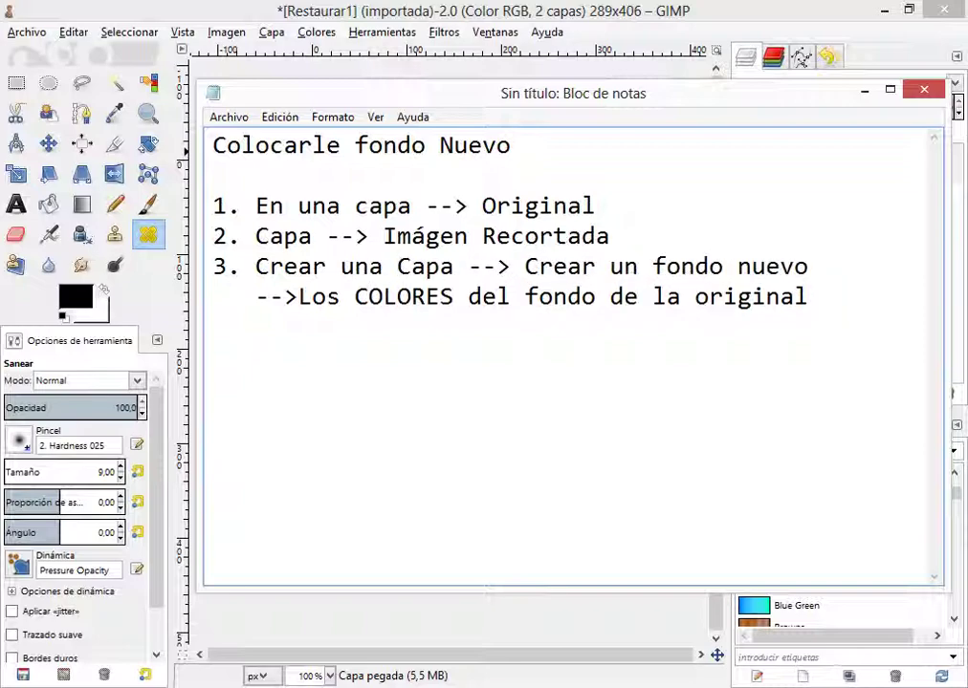
drag(525, 267, 299, 296)
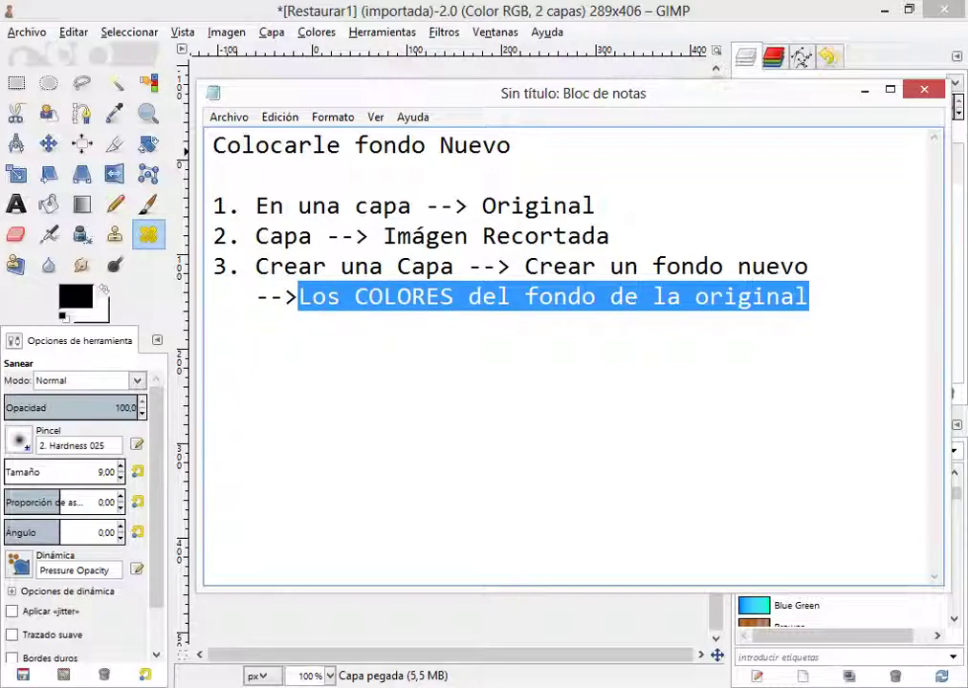
click(809, 297)
key(Return)
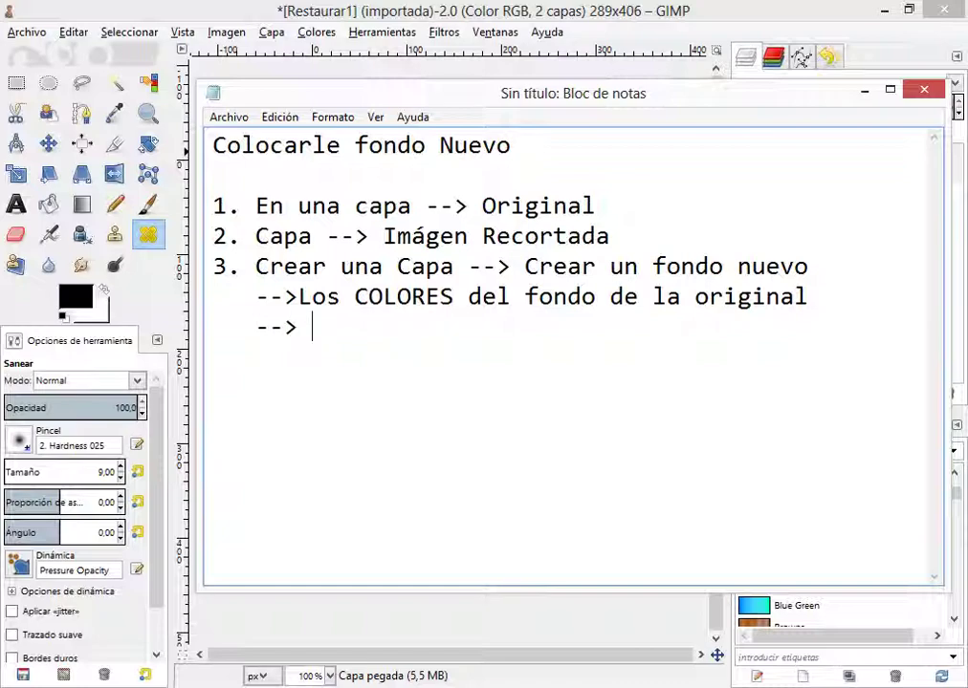
text(-->La forma )
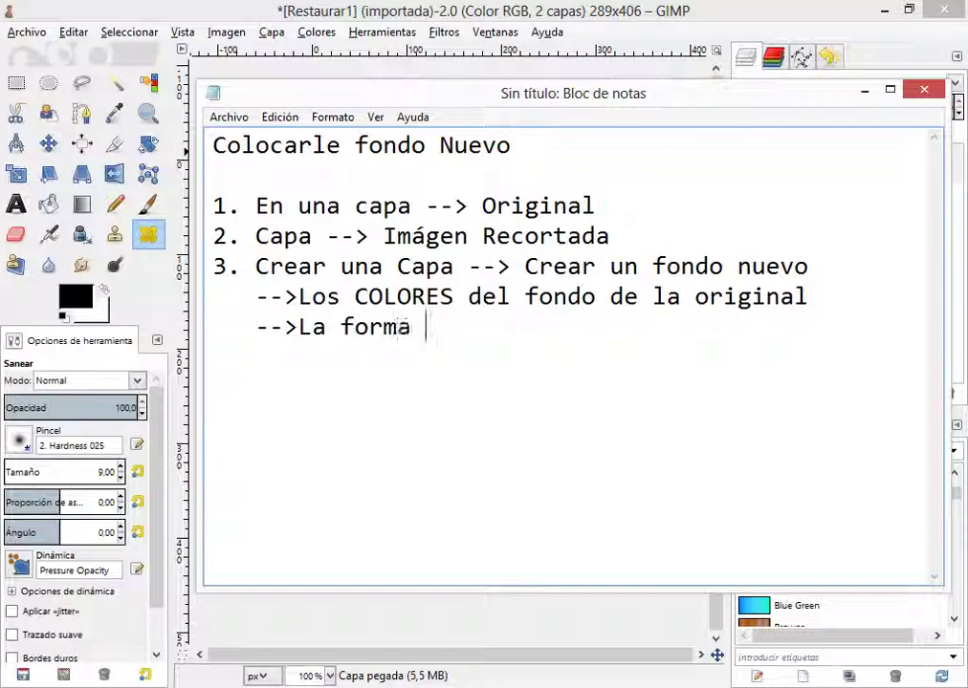
text(en que estan)
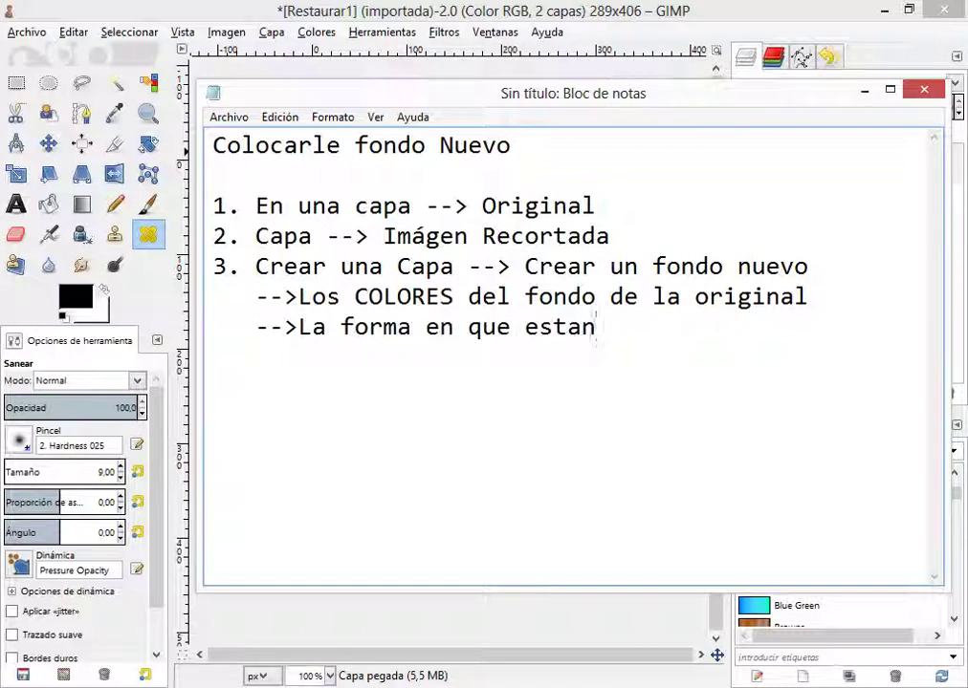
text( ubicados en el)
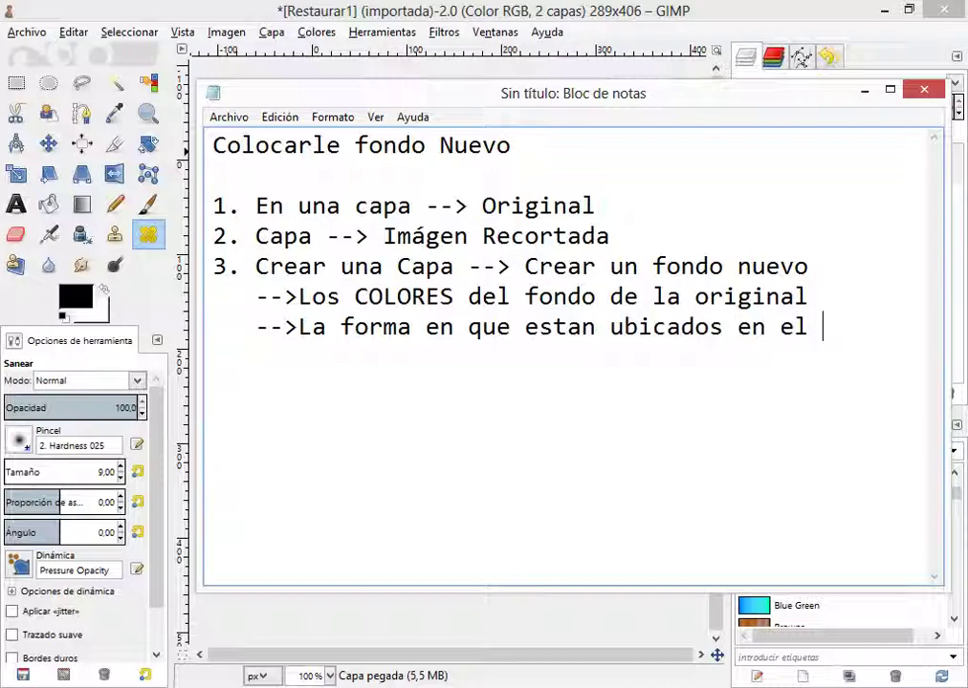
text( fondo)
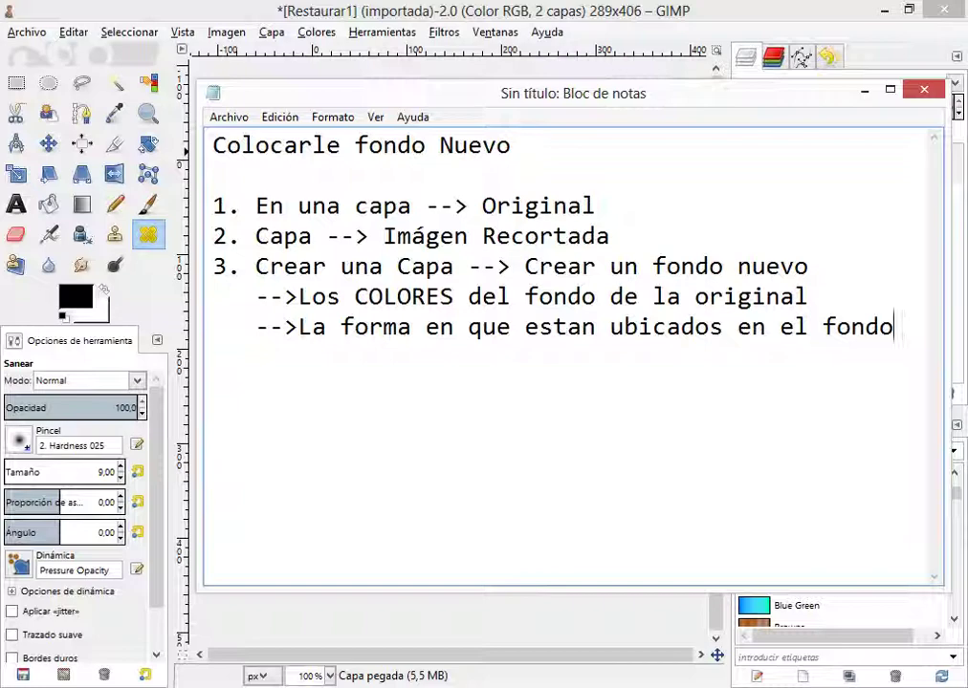
- Switch back to GIMP and make Restaurar1.jpg the only visible layer and the active one
click(865, 91)
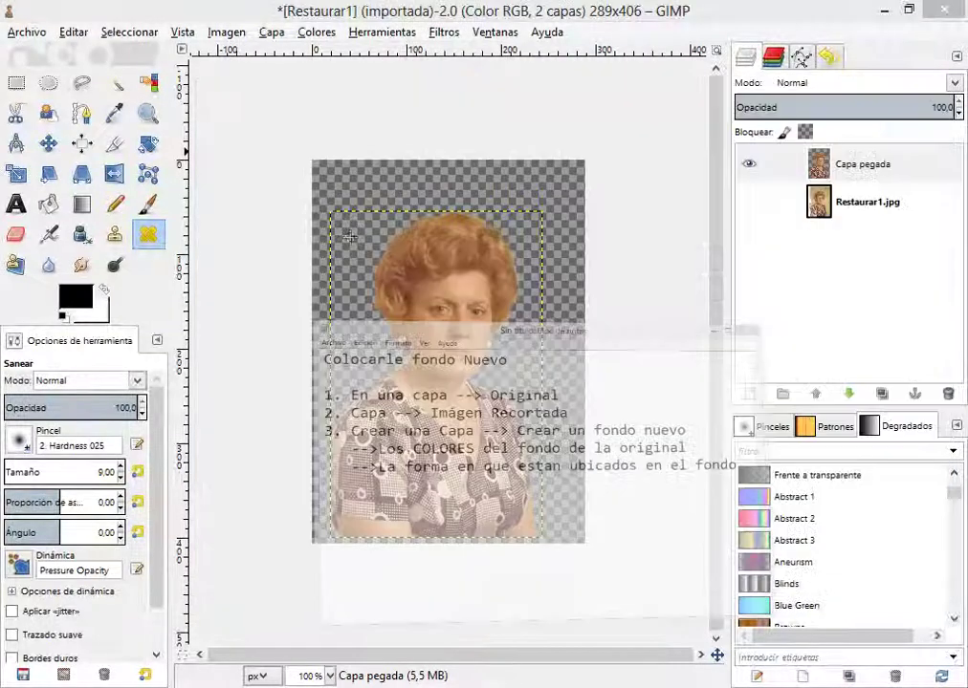
click(749, 164)
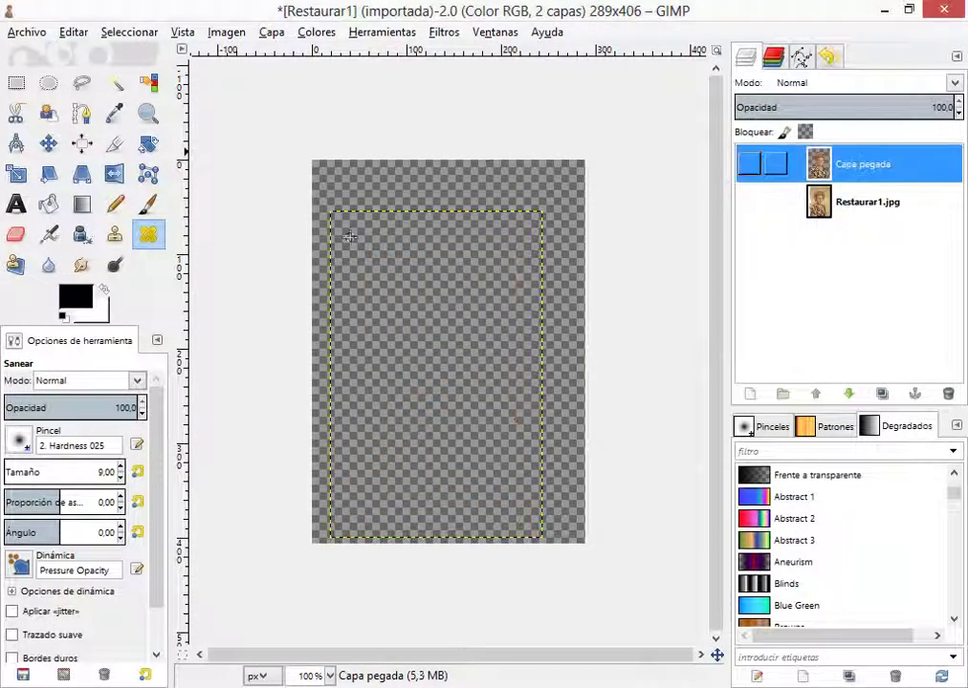
click(749, 202)
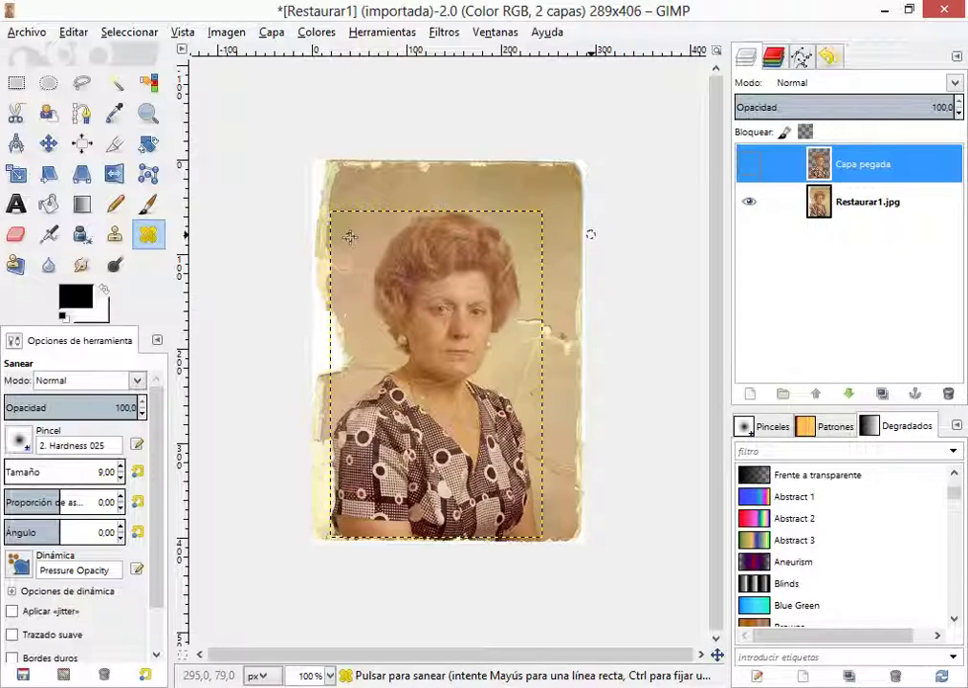
key(Page_Down)
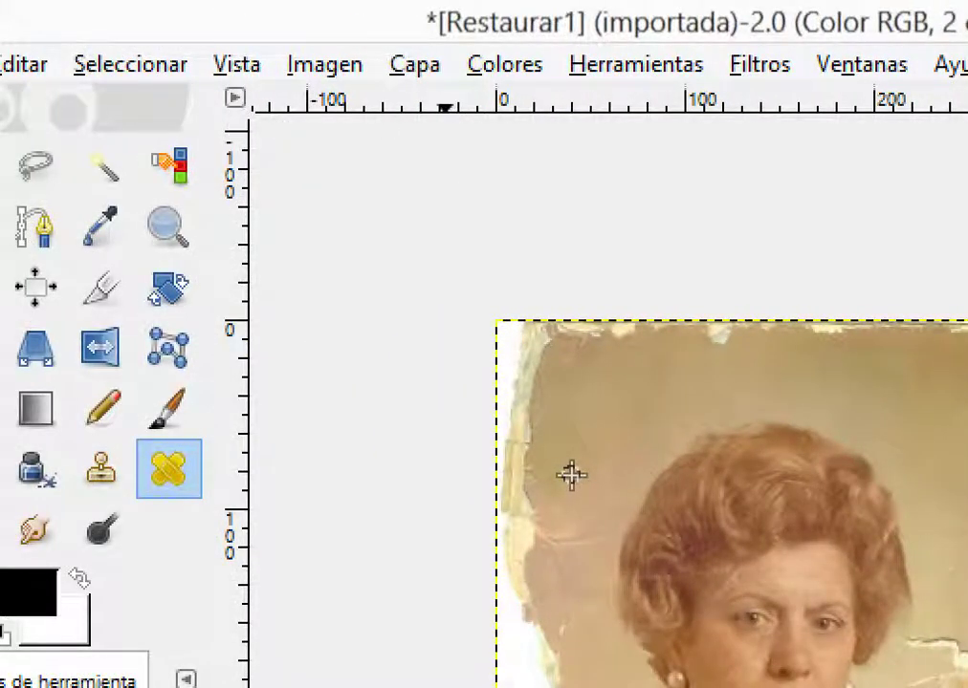
- Create a new 289 × 406 px layer named "Fondo Nuevo" with Transparencia as its fill
click(414, 64)
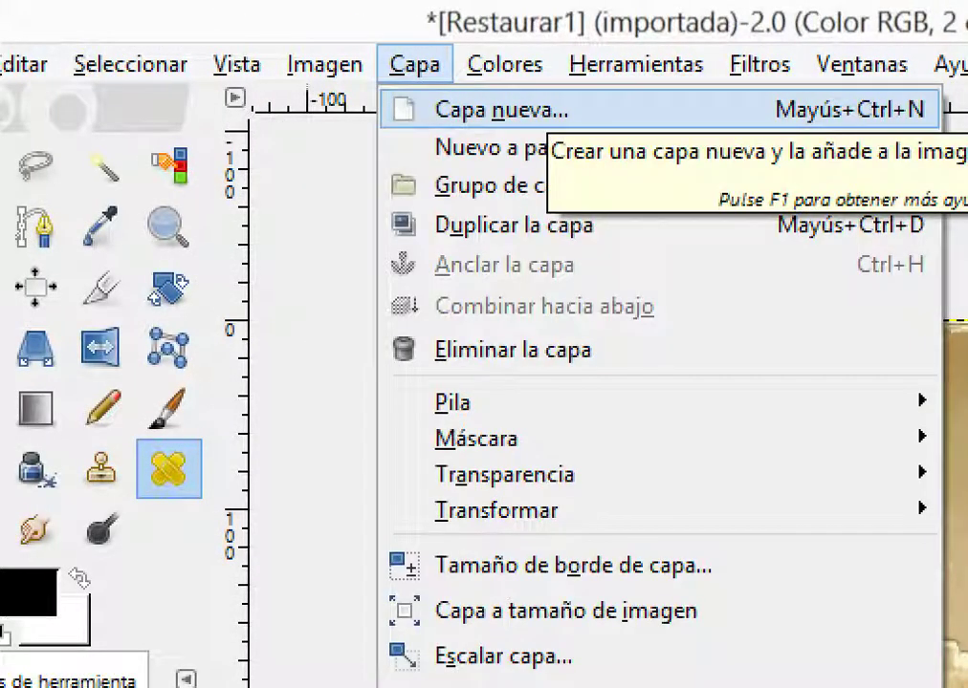
click(517, 110)
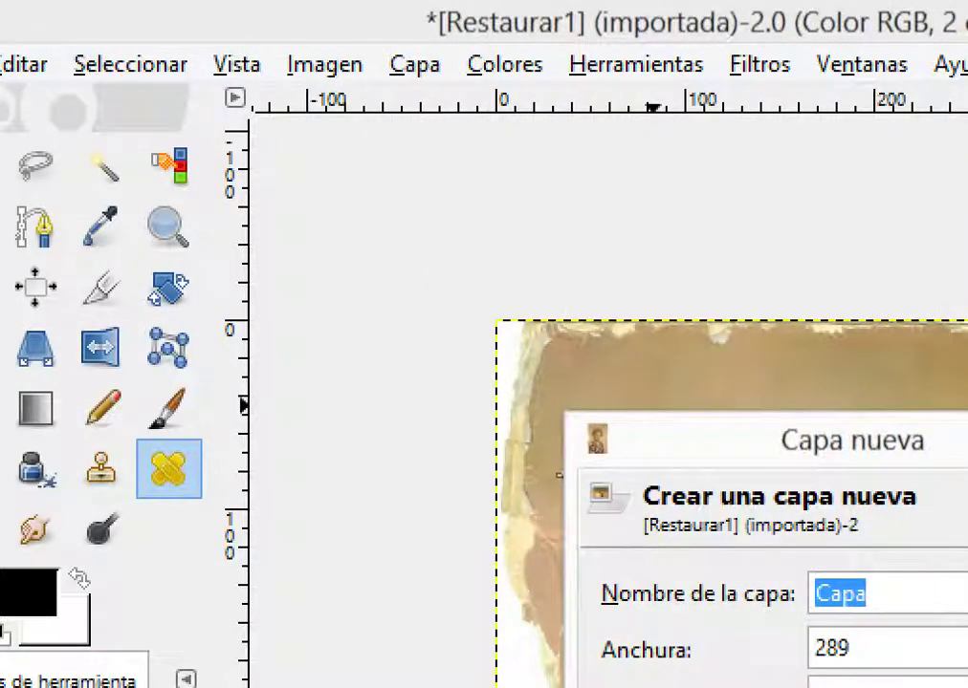
drag(354, 199, 281, 124)
click(490, 277)
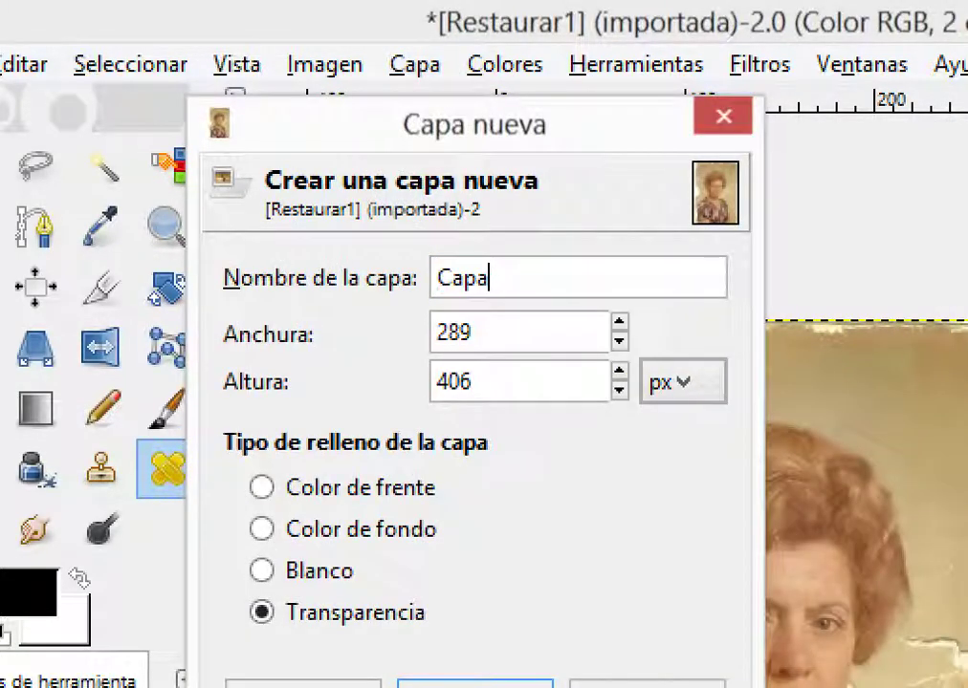
double_click(491, 278)
text(Fondo)
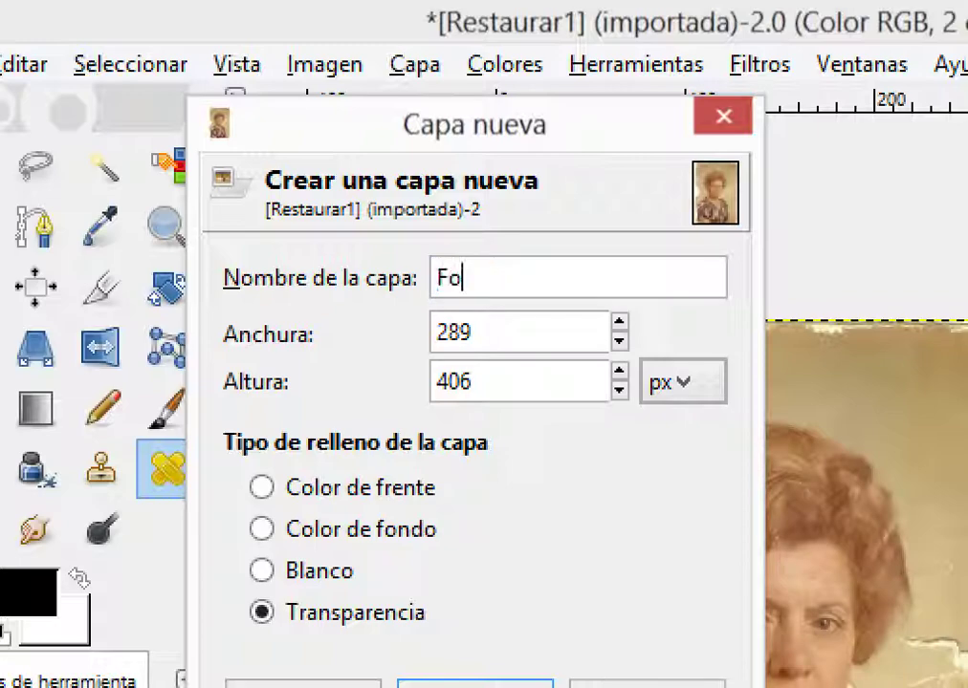
text( Nuevo)
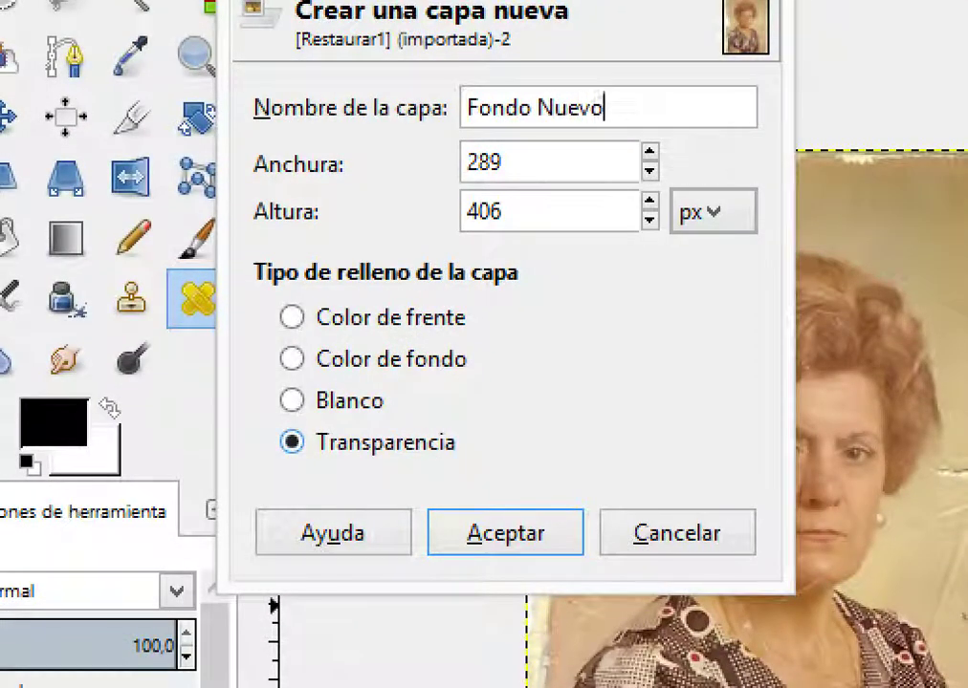
key(Return)
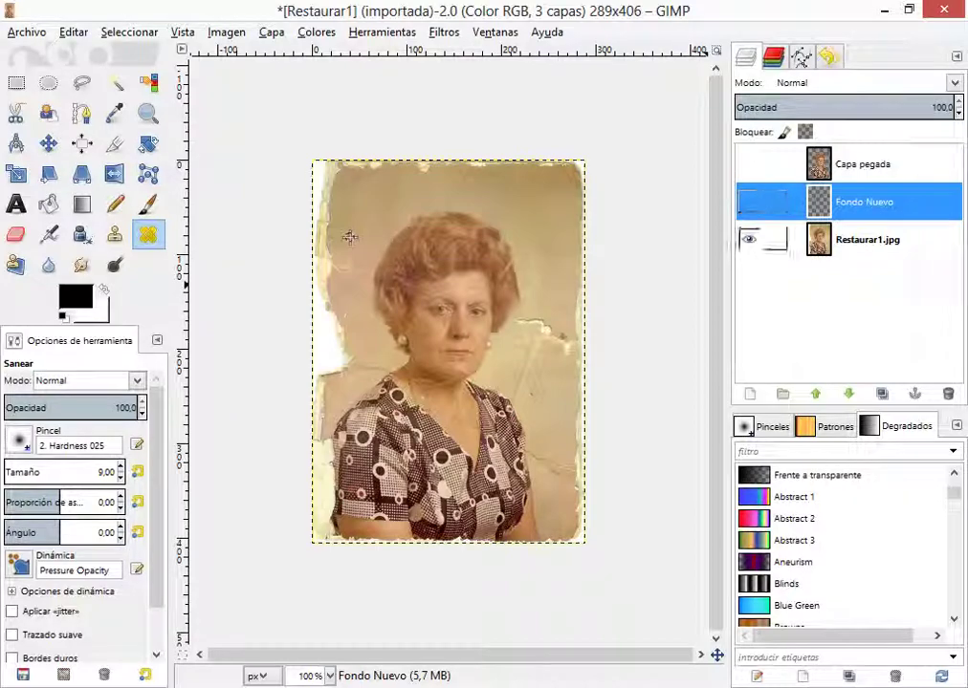
- Sample several foreground colours from the backdrop and the hair on the Restaurar1.jpg layer with the Color Picker
key(Page_Down)
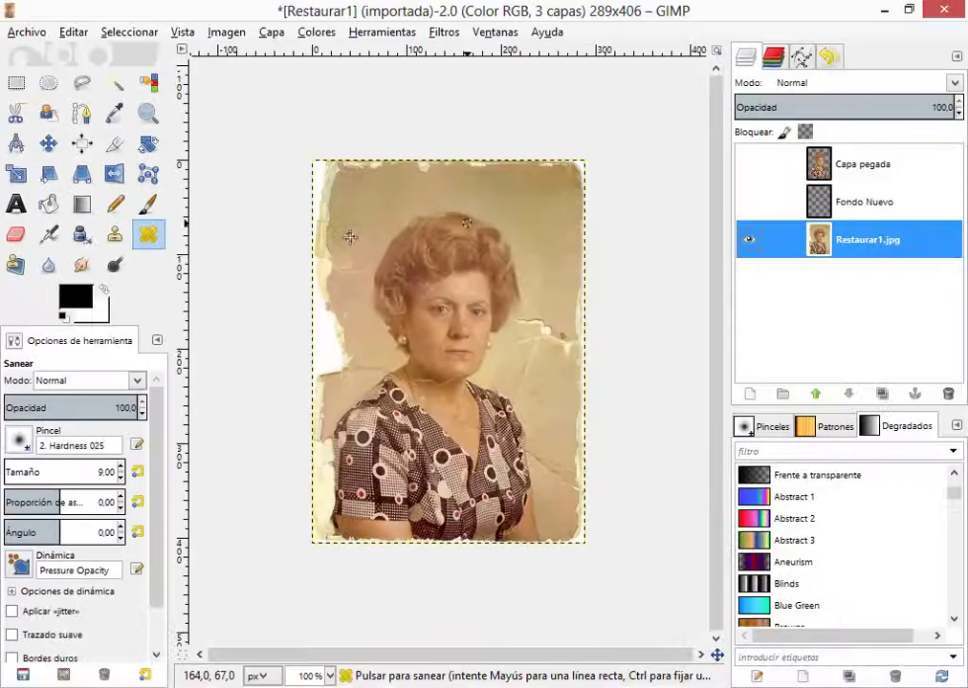
scroll(350, 237, up, 3)
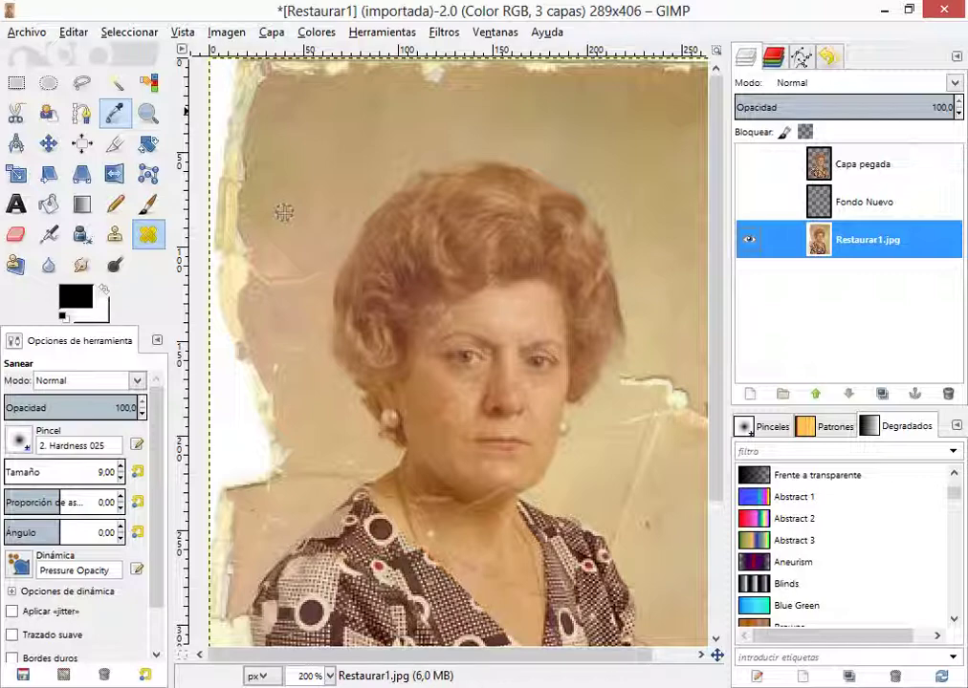
key(o)
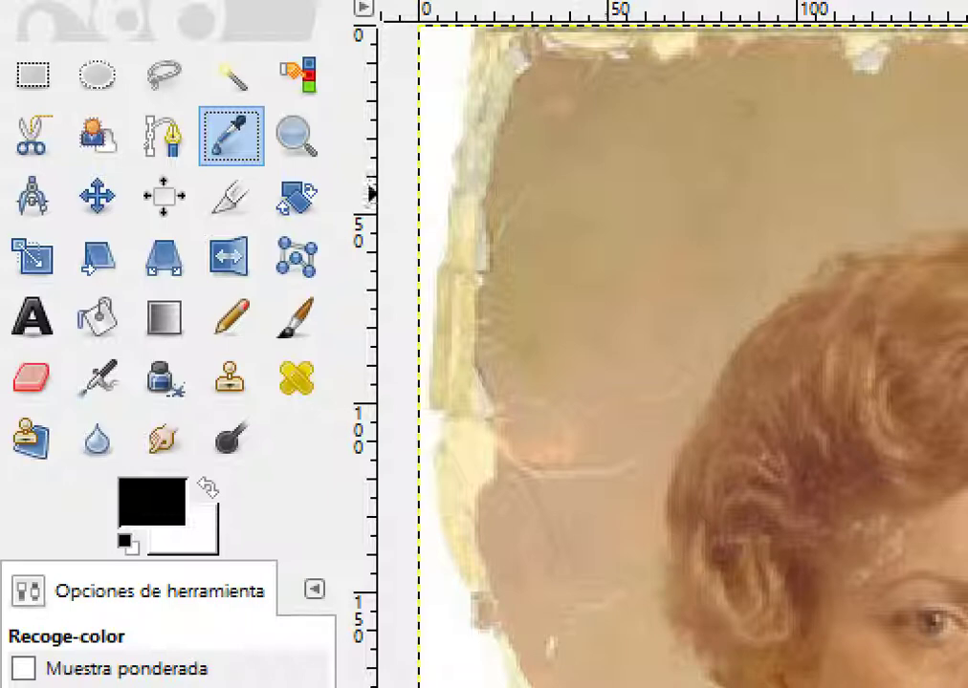
click(623, 114)
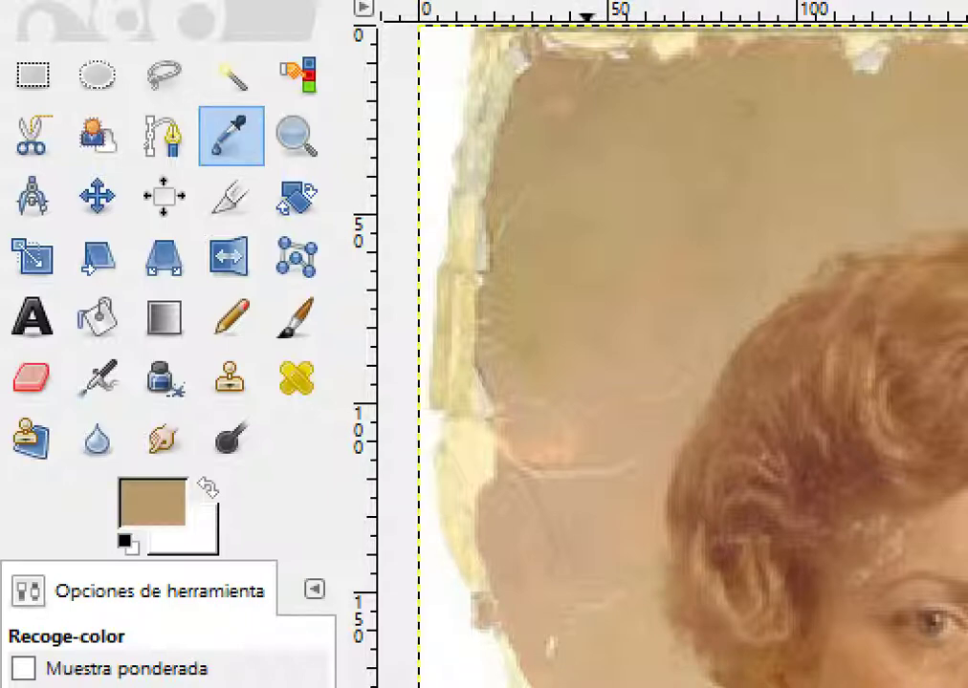
click(779, 256)
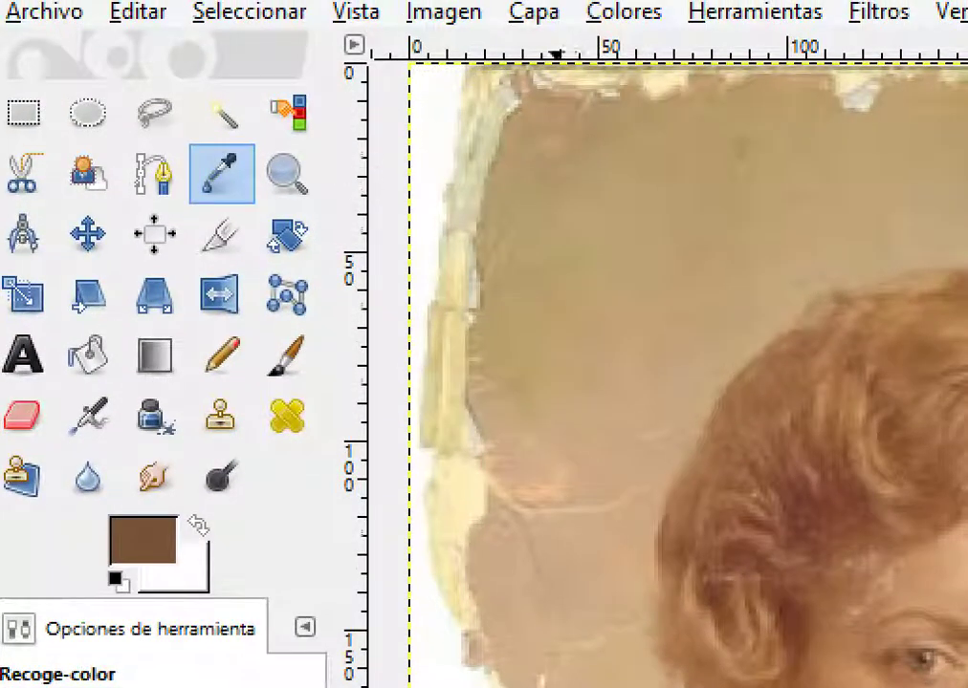
click(553, 124)
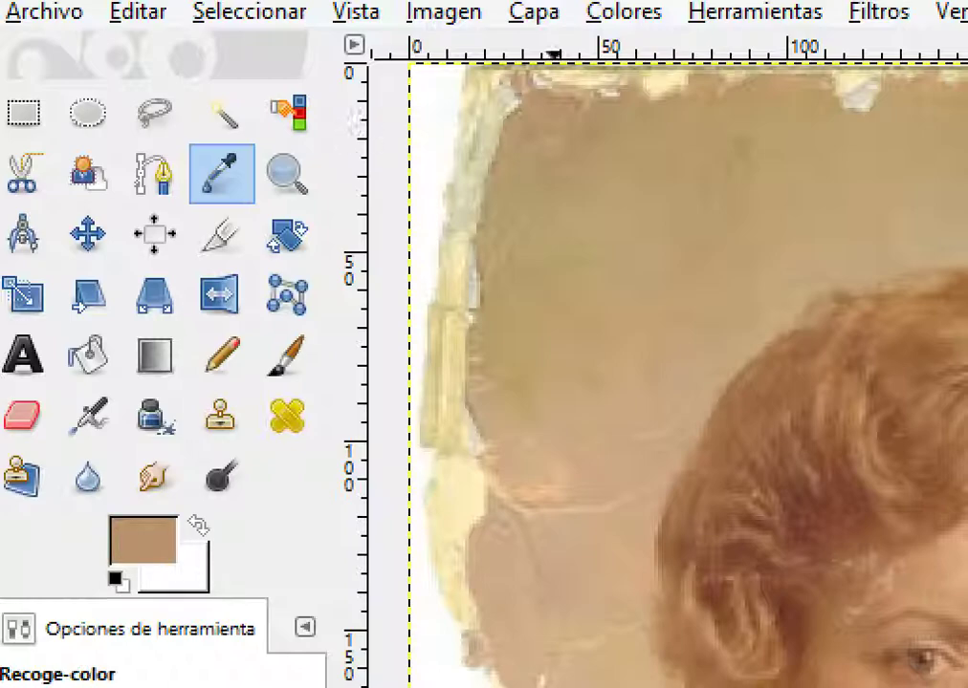
click(540, 199)
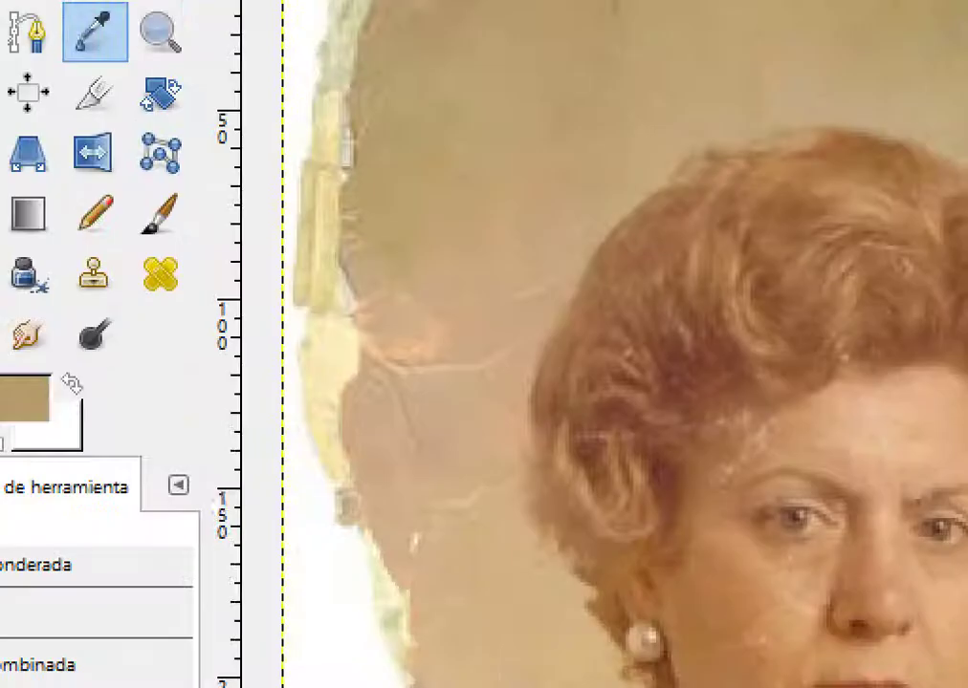
- Sample the hair's brown as the background colour and the light tan backdrop beside her hair as the foreground colour
click(612, 395)
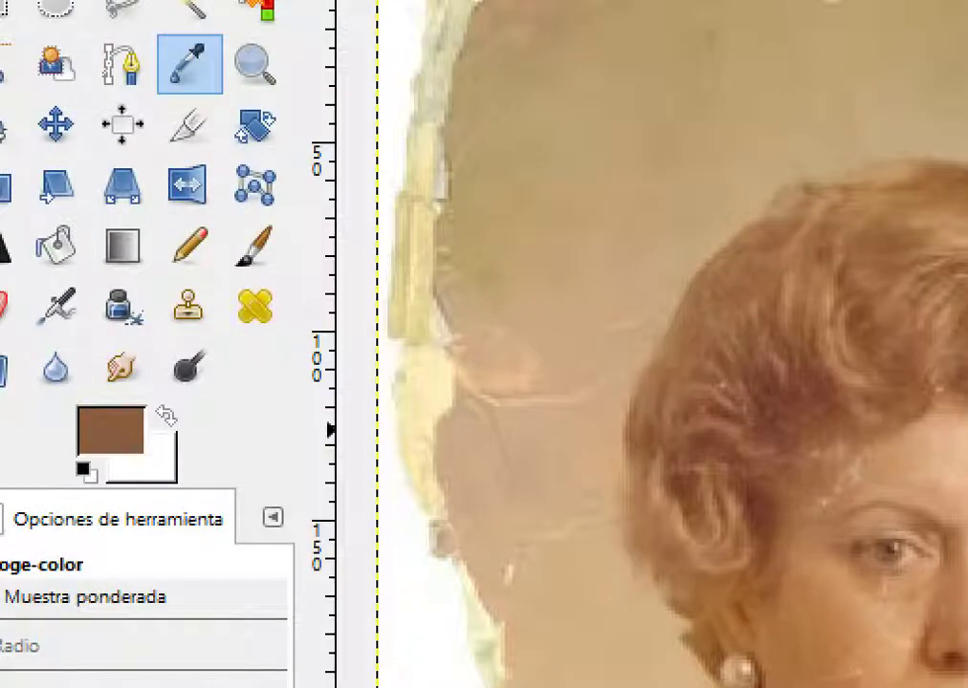
click(72, 384)
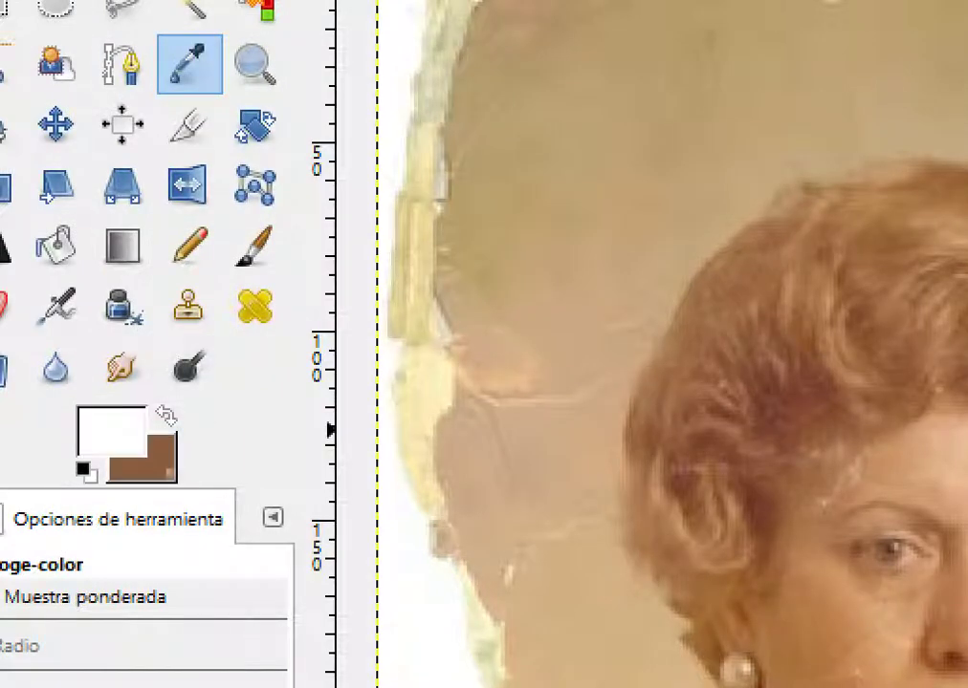
key(x)
key(x)
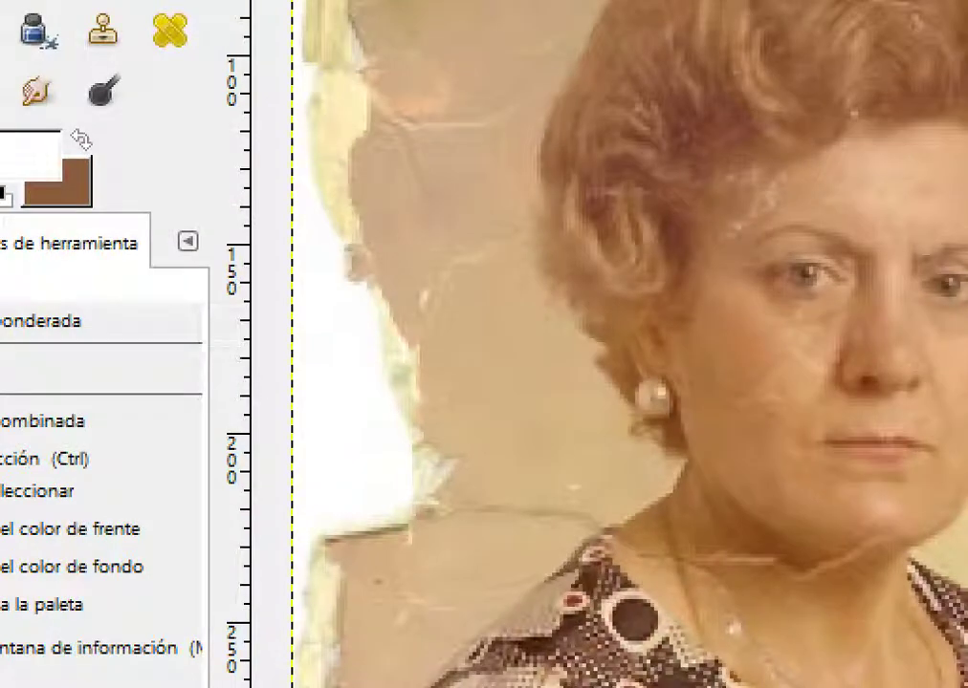
click(507, 363)
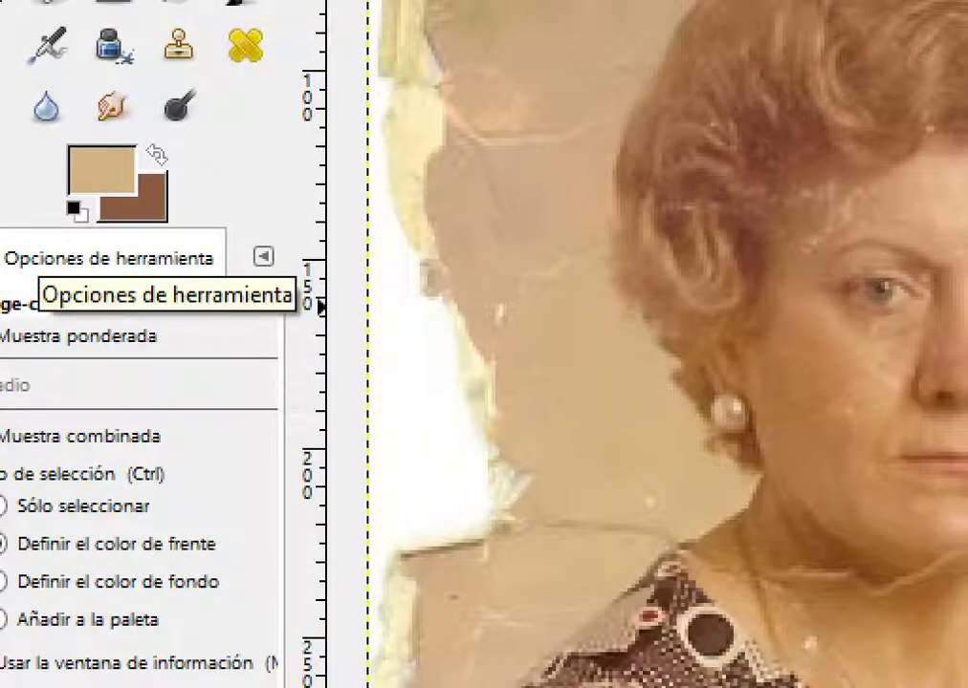
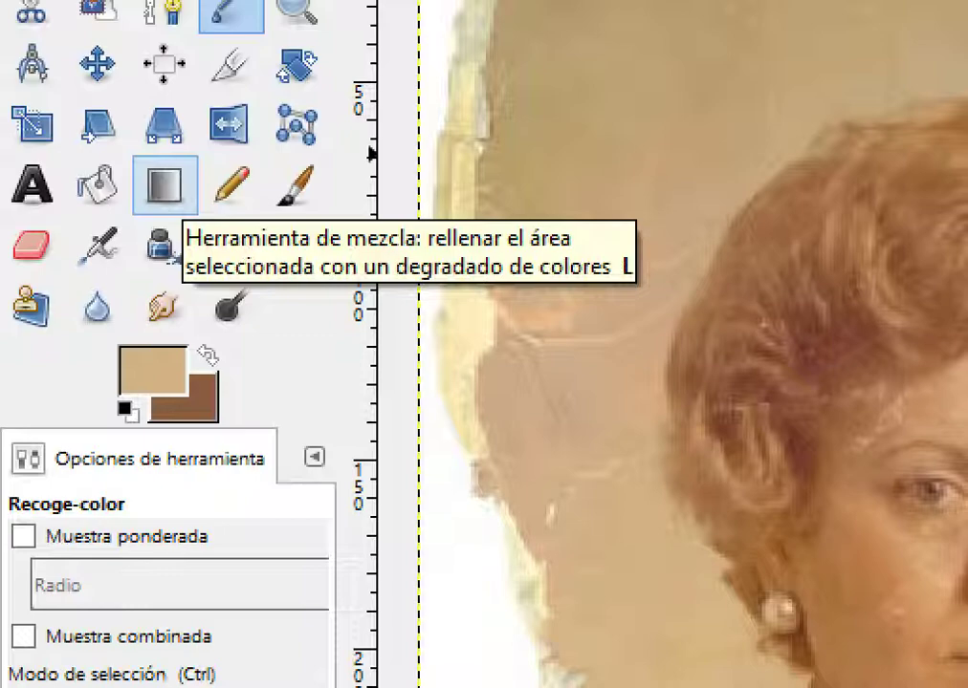
- Activate the Blend tool and make Fondo Nuevo the active and only visible layer
click(166, 191)
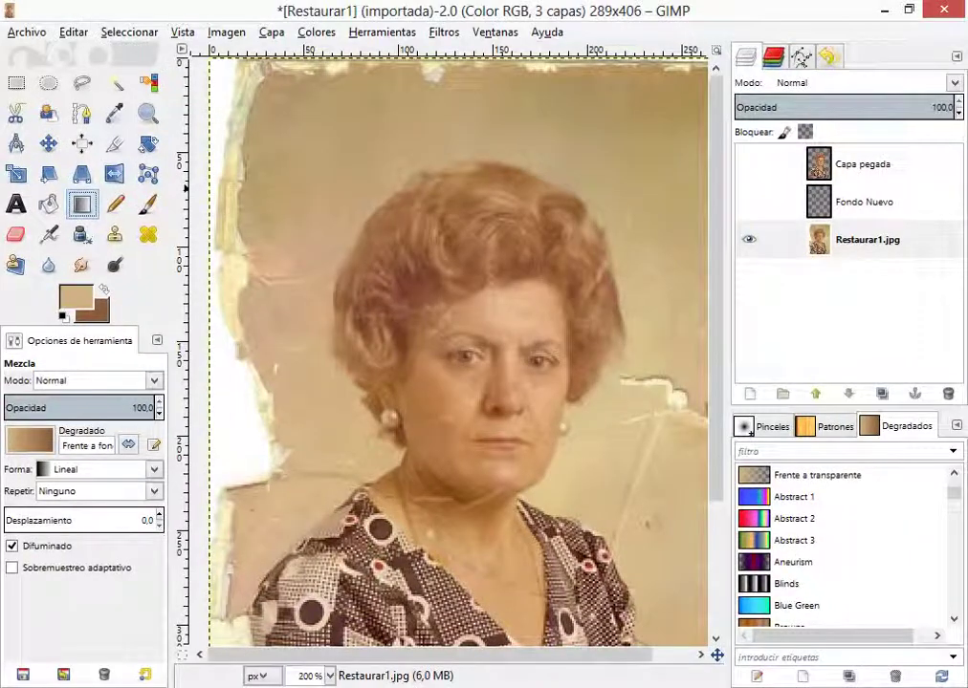
click(749, 202)
click(863, 202)
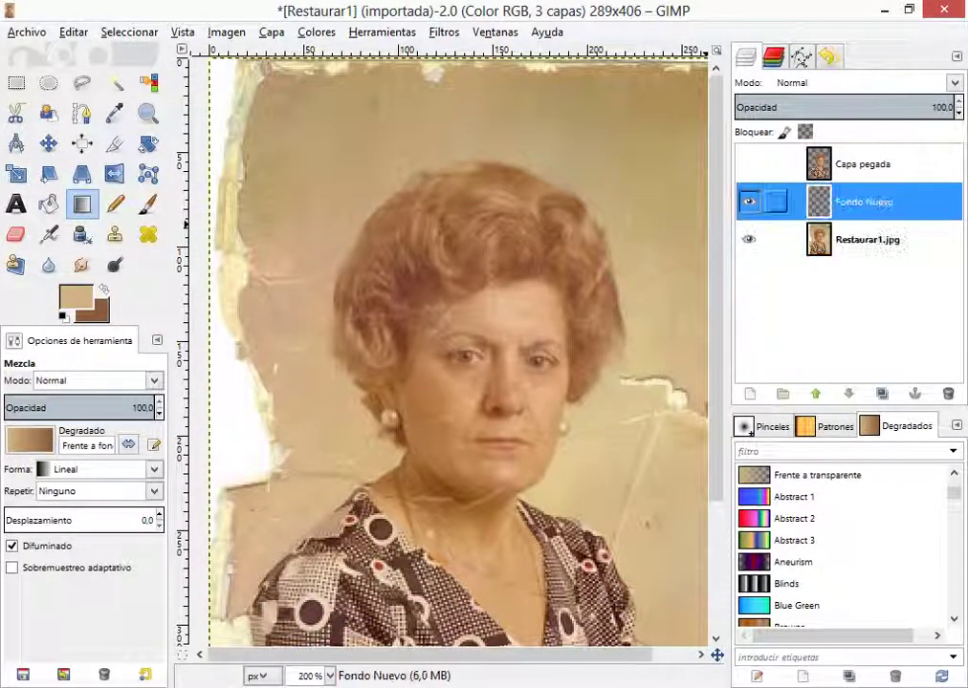
click(749, 240)
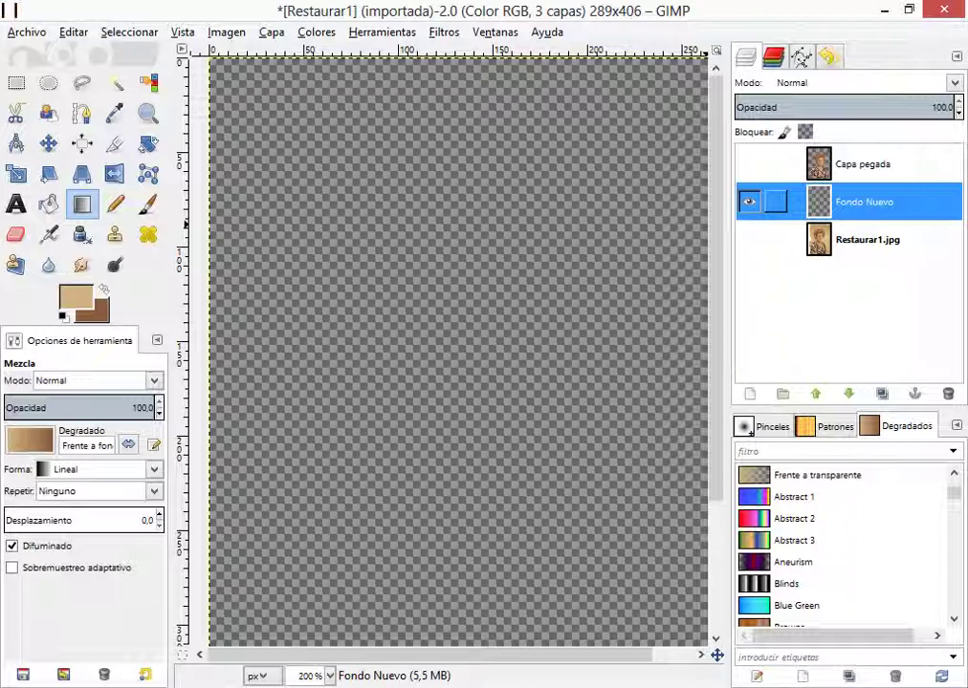
- Fill Fondo Nuevo with a linear tan-to-brown gradient running horizontally from near the centre about 100 px to the right
scroll(575, 199, down, 2)
scroll(467, 241, up, 1)
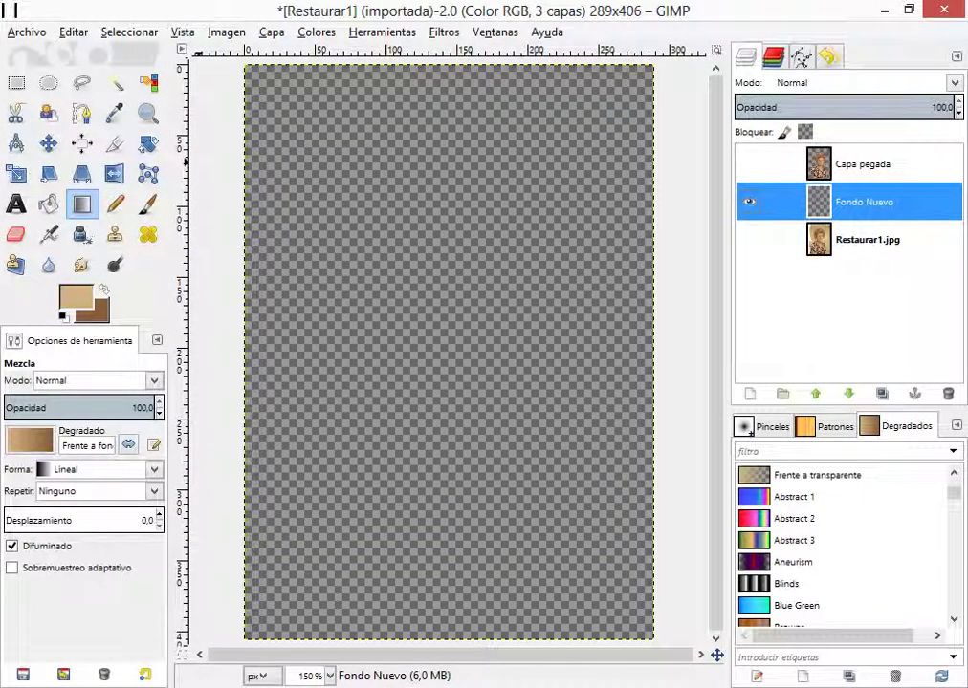
drag(270, 120, 584, 562)
drag(443, 294, 587, 293)
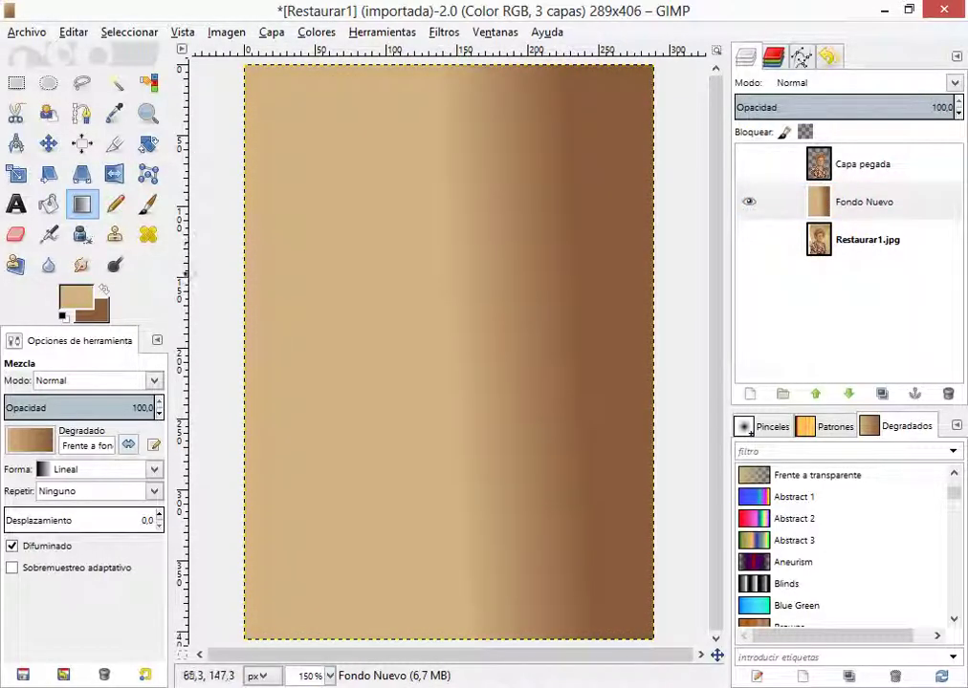
- Try linear tan-to-brown gradients on Fondo Nuevo in horizontal, diagonal and vertical directions
drag(365, 276, 579, 279)
drag(419, 184, 511, 302)
drag(309, 136, 566, 507)
drag(553, 146, 558, 528)
drag(491, 274, 500, 342)
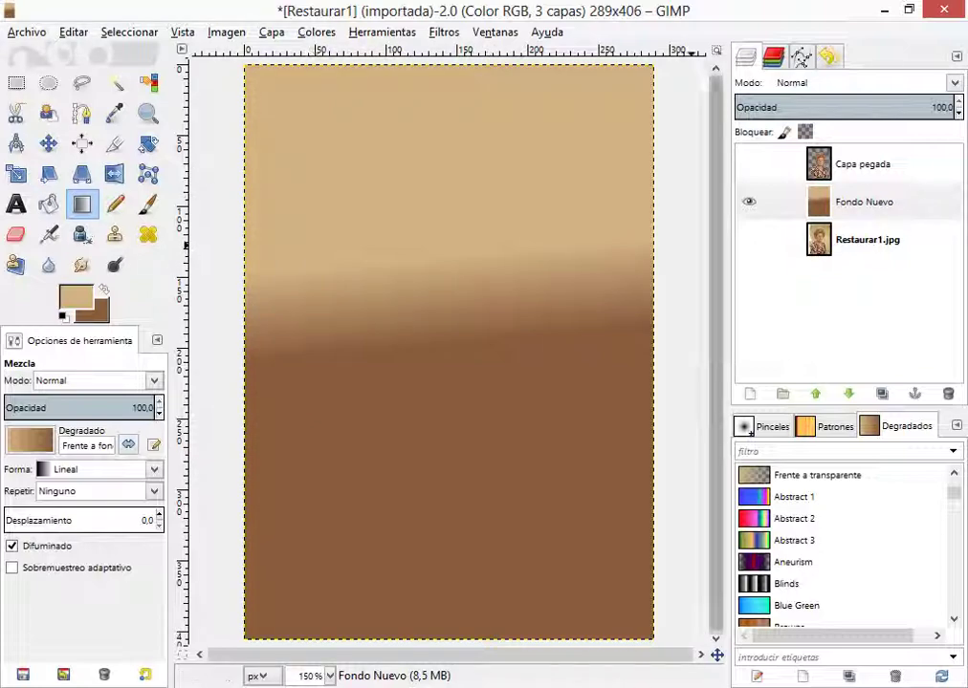
- Compare Fondo Nuevo with the original backdrop by showing only Restaurar1.jpg, and return to Fondo Nuevo alone
click(748, 202)
click(749, 239)
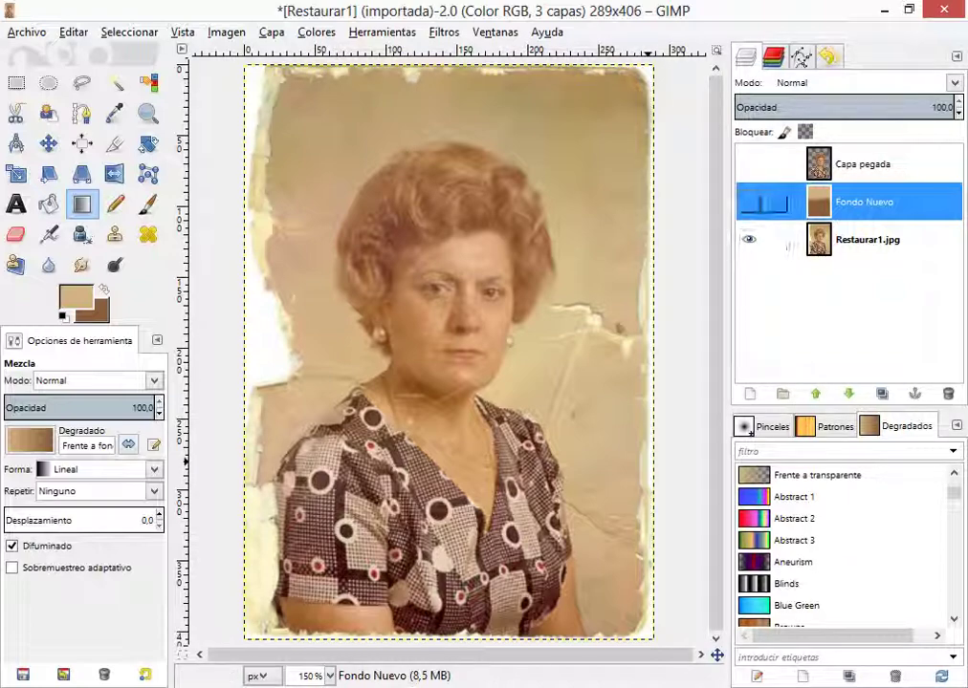
click(748, 240)
click(749, 202)
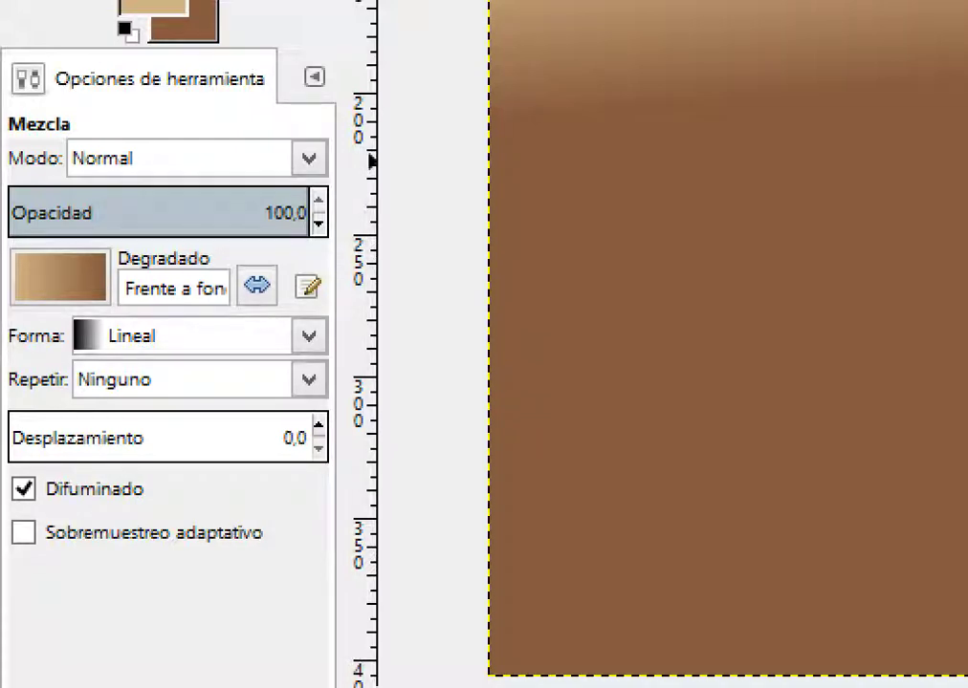
- Set the gradient shape to Radial and fill Fondo Nuevo from the image centre to its lower-right corner
click(308, 335)
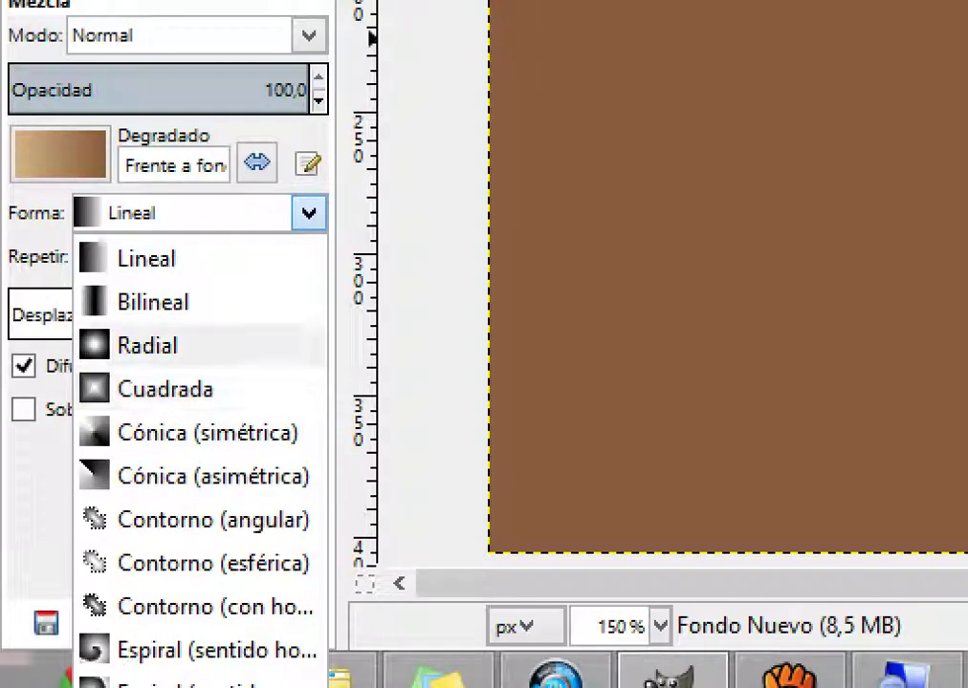
click(153, 346)
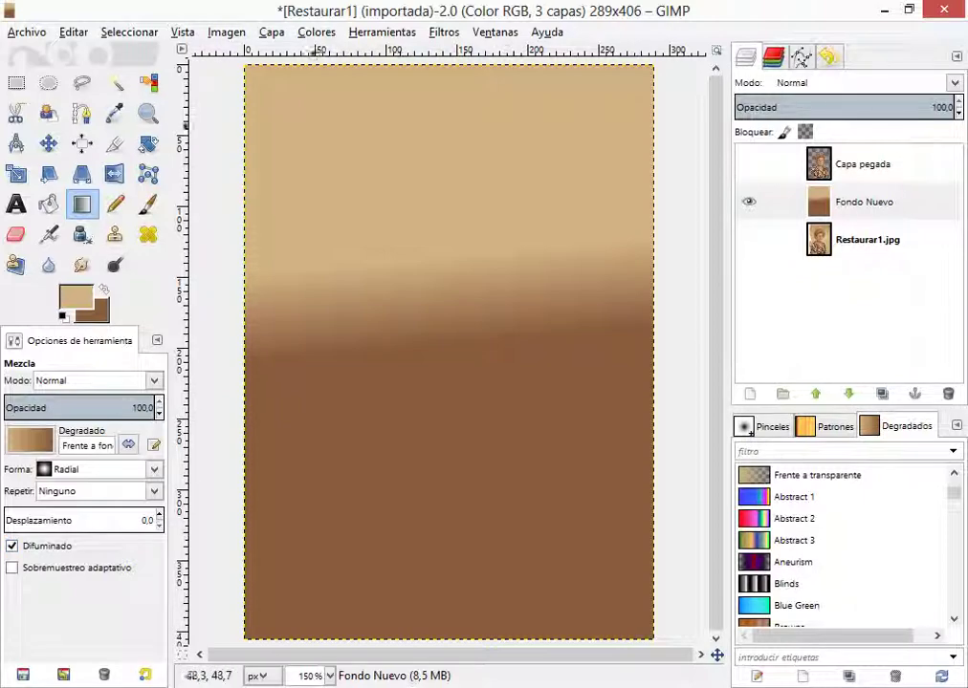
drag(294, 105, 476, 298)
drag(300, 115, 331, 166)
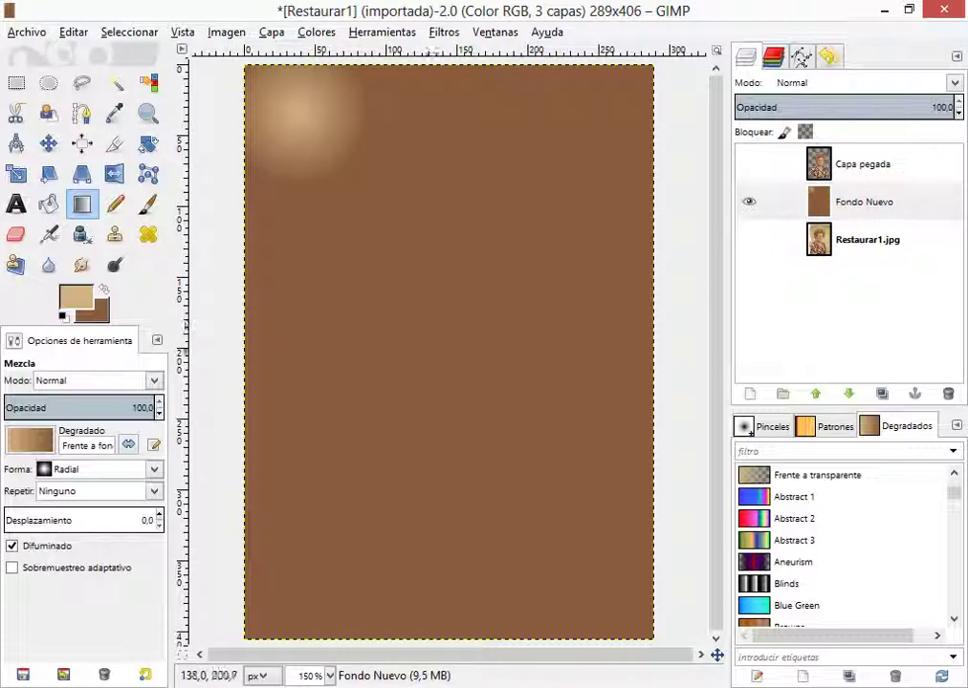
drag(444, 352, 659, 647)
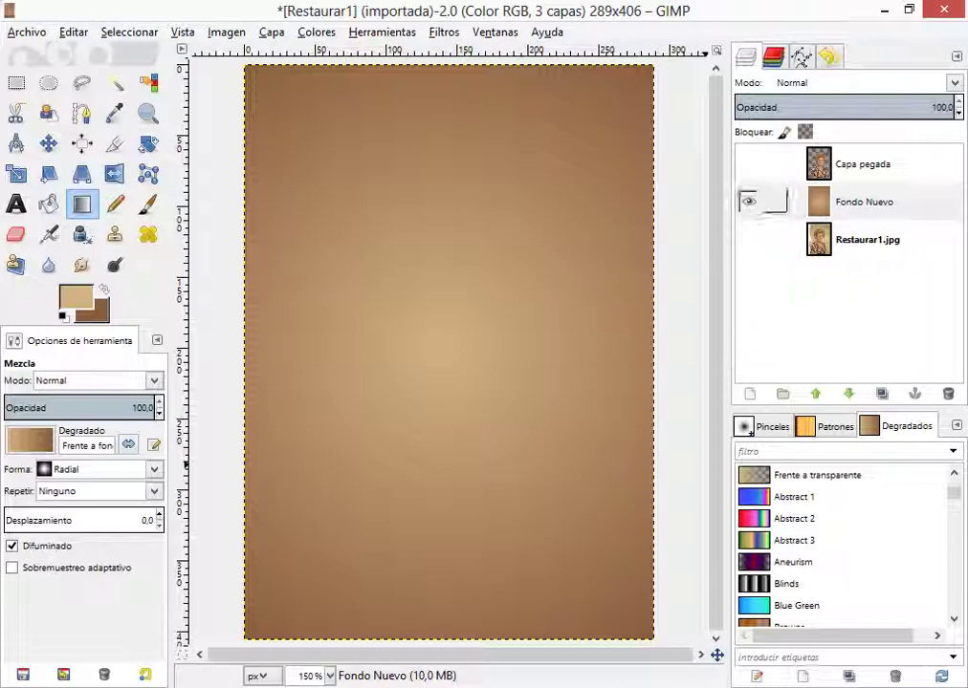
- Preview the cut-out woman of Capa pegada over the radial background by switching that layer's visibility
click(749, 164)
click(749, 163)
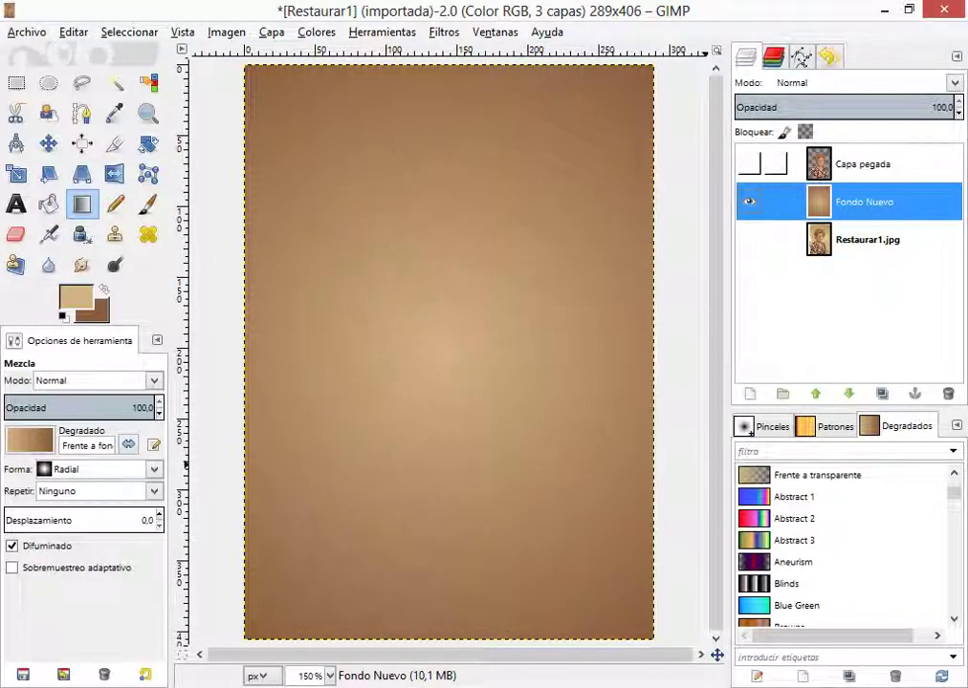
click(749, 164)
click(749, 164)
click(749, 164)
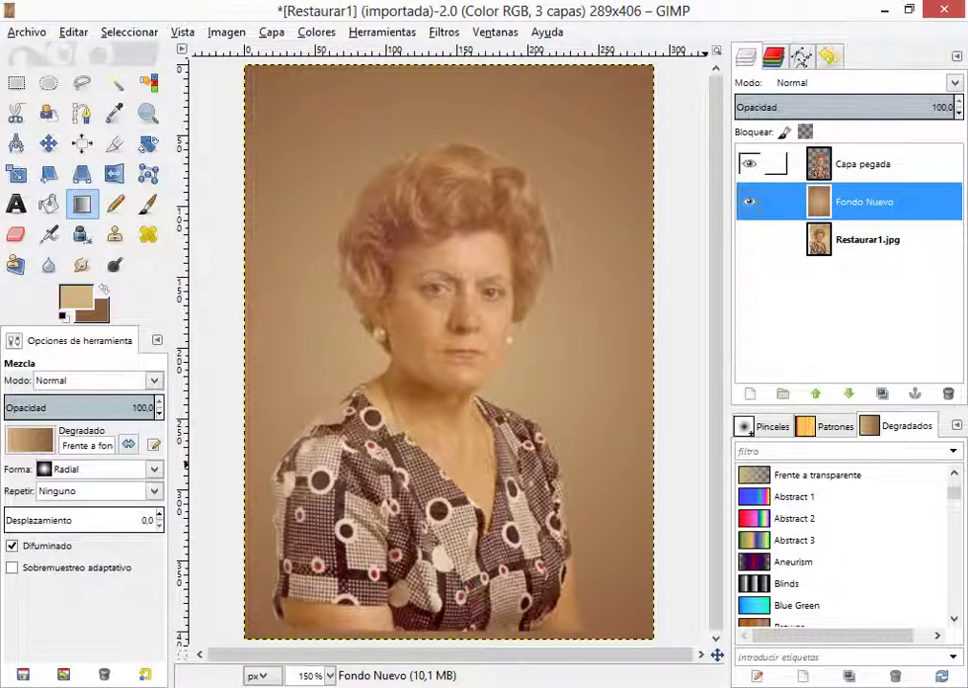
- Compare the Fondo Nuevo gradient repeatedly with the Restaurar1.jpg backdrop and the cut-out woman by alternating the layers' visibility
click(748, 163)
click(749, 201)
click(748, 240)
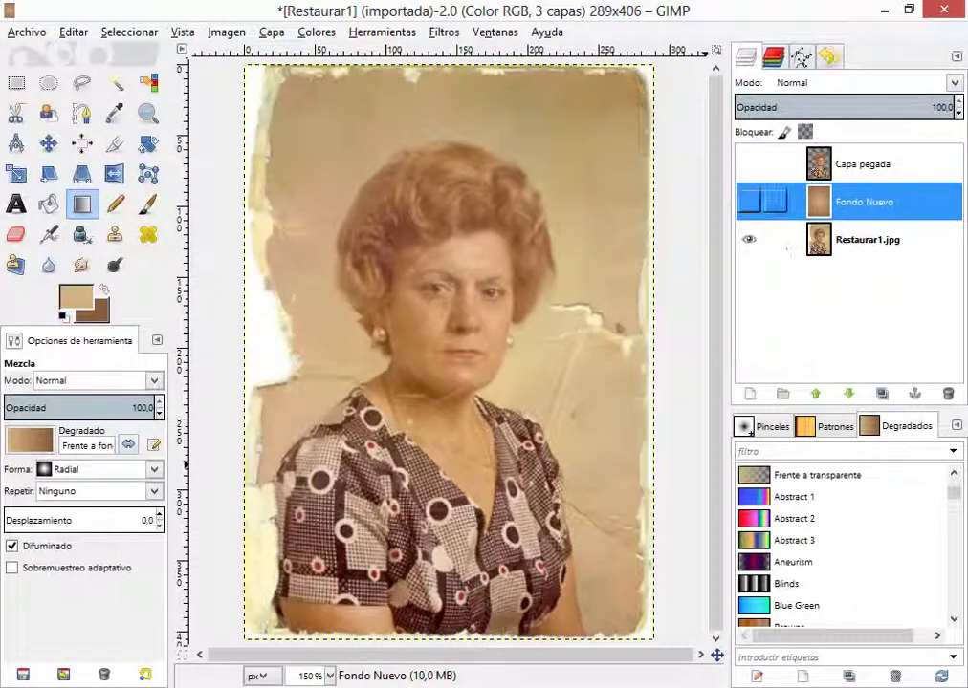
click(749, 202)
click(749, 202)
click(749, 202)
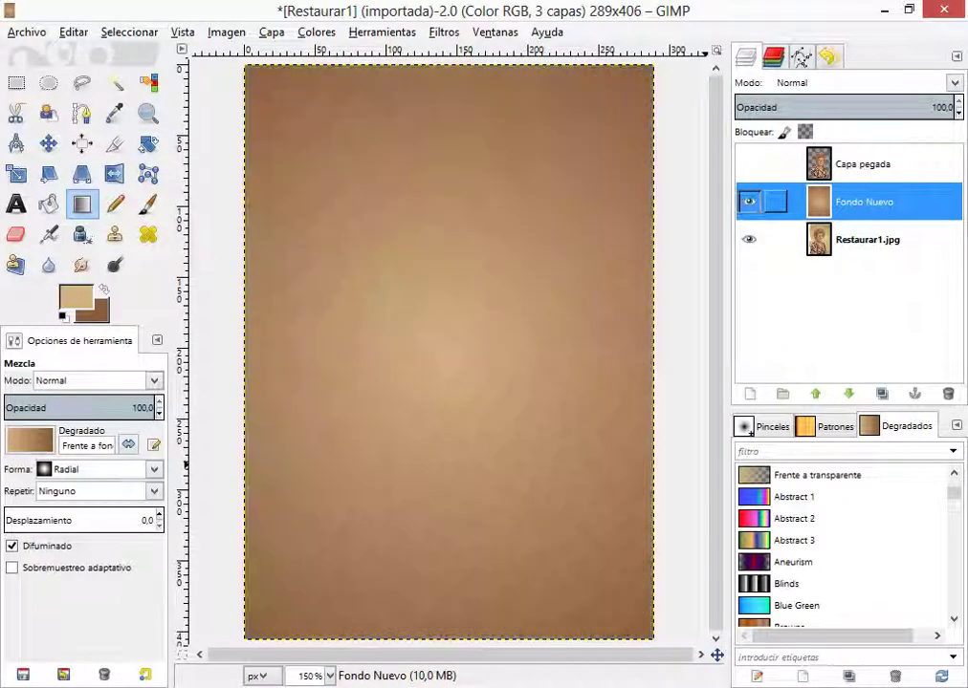
click(749, 202)
click(748, 201)
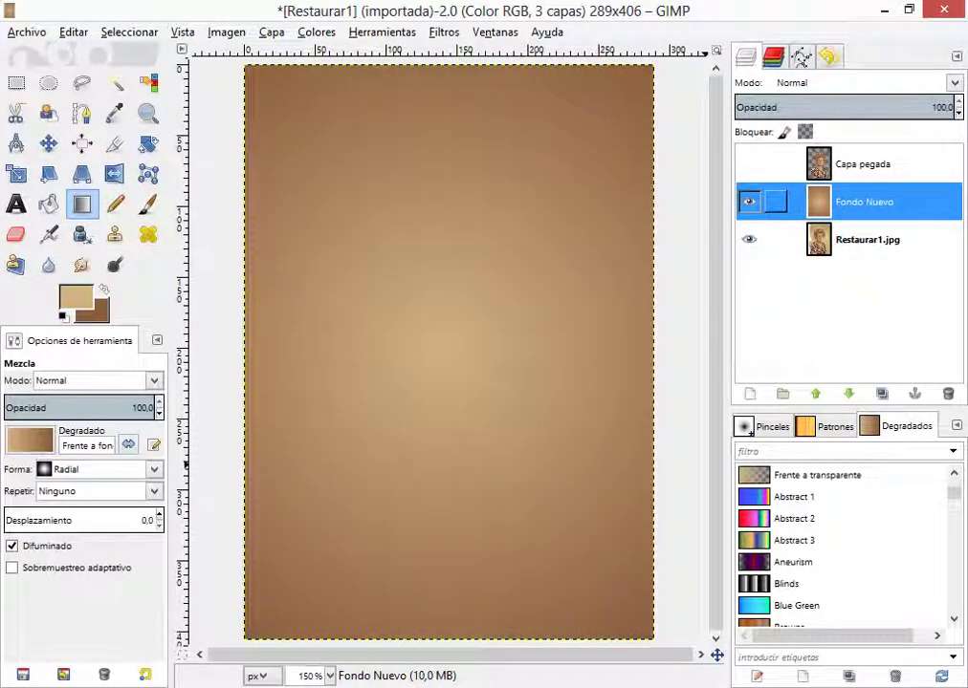
click(749, 202)
click(749, 202)
click(749, 202)
click(748, 201)
click(749, 202)
click(748, 202)
click(748, 201)
click(748, 201)
click(749, 202)
click(749, 202)
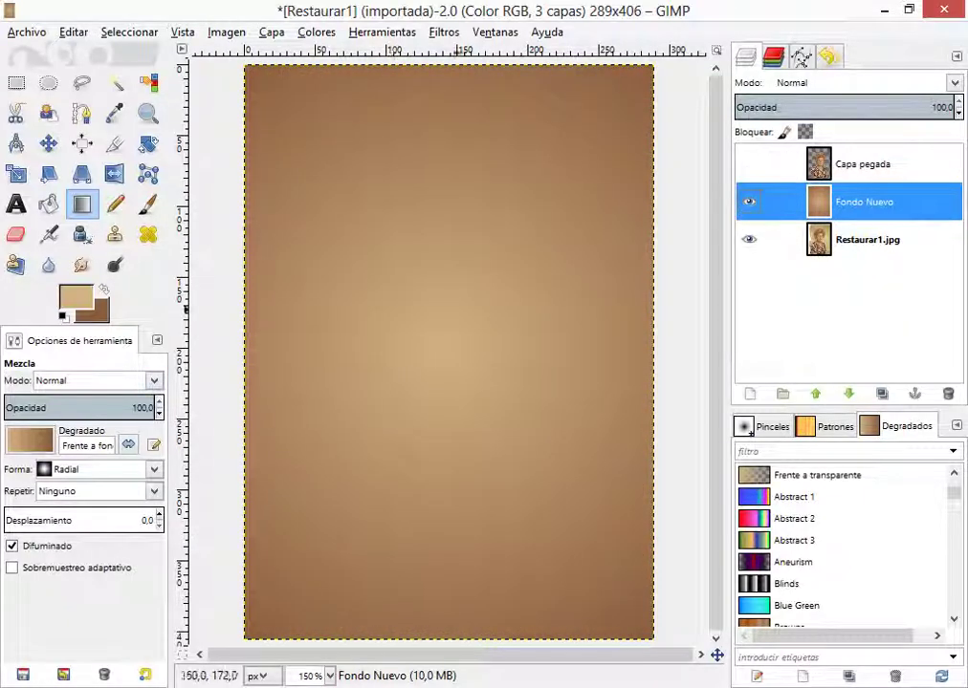
click(748, 202)
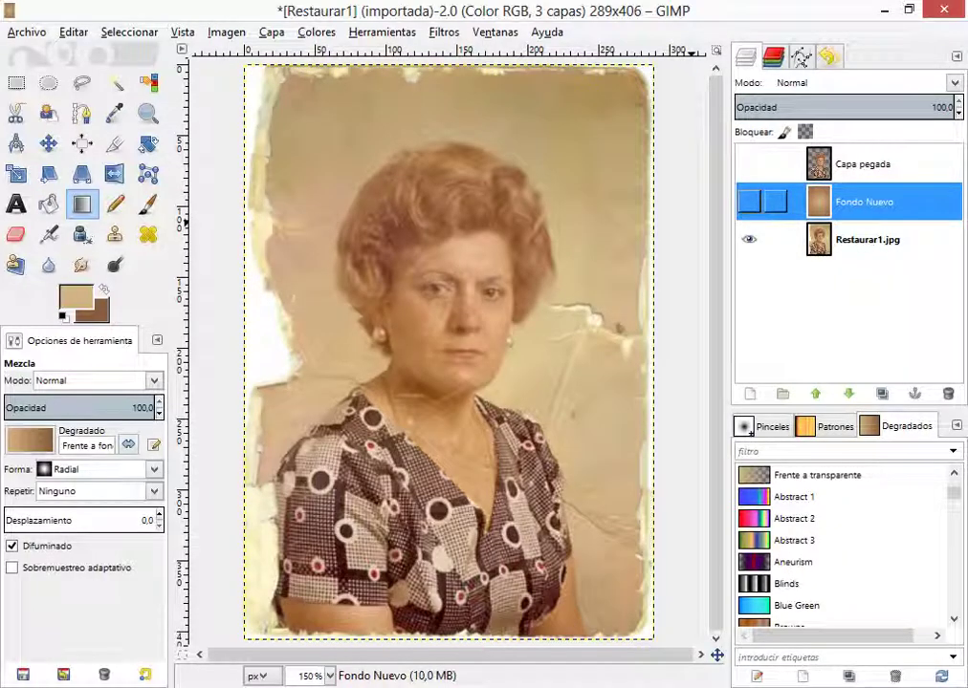
click(749, 202)
click(749, 202)
click(749, 201)
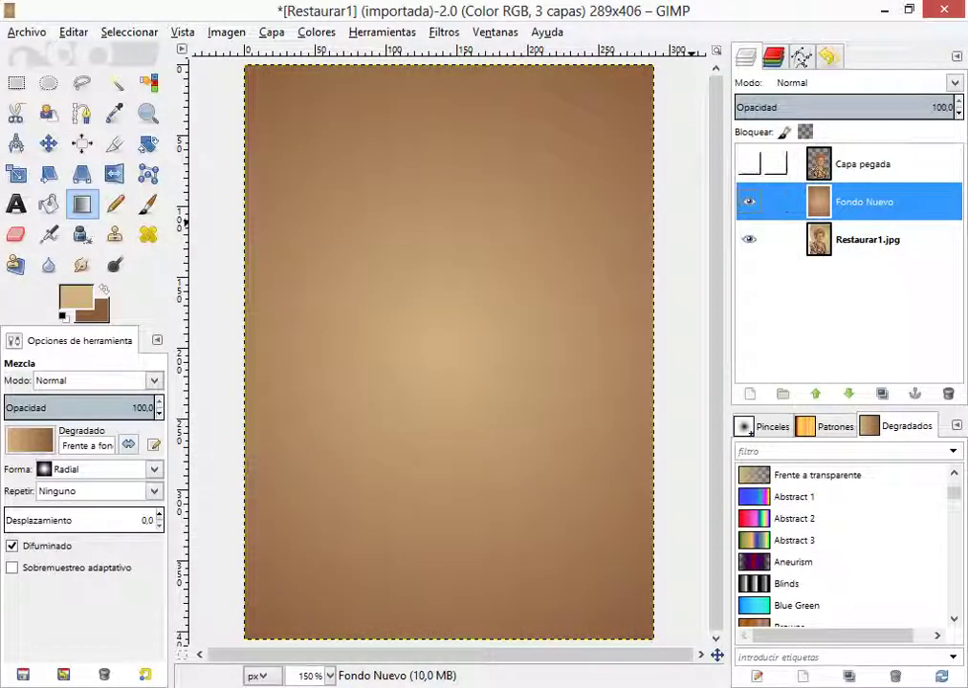
click(749, 164)
click(748, 164)
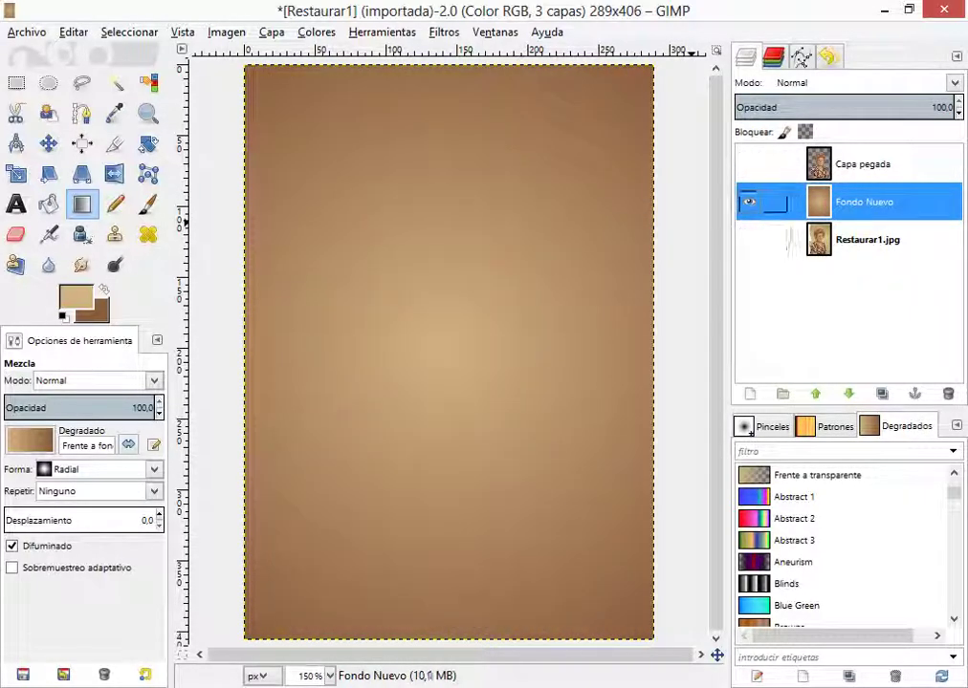
click(749, 202)
click(749, 202)
key(shift+ctrl+n)
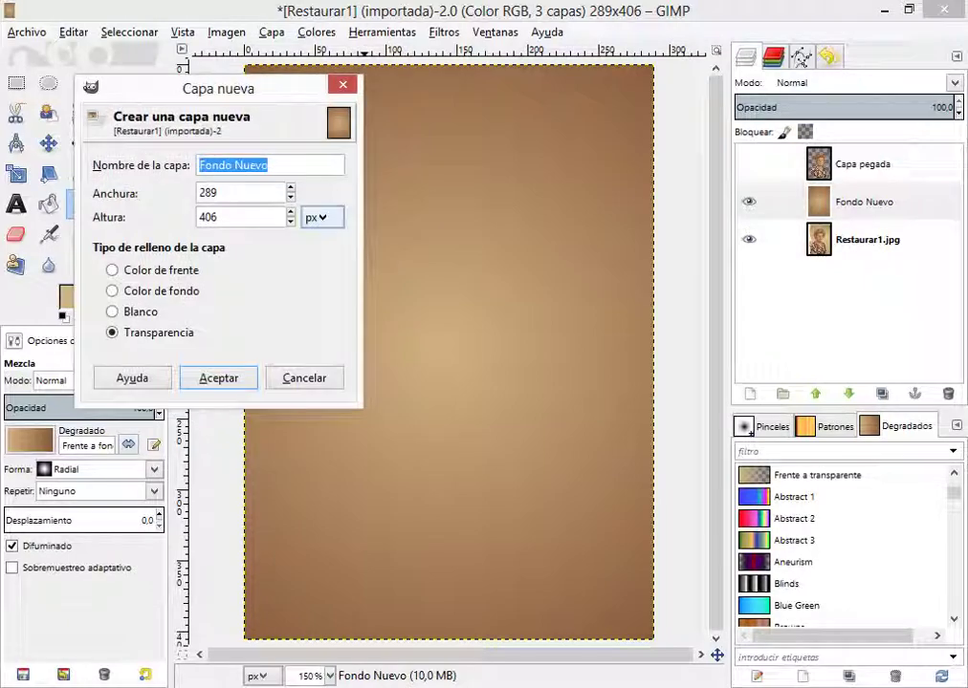
key(End)
text(2)
click(203, 385)
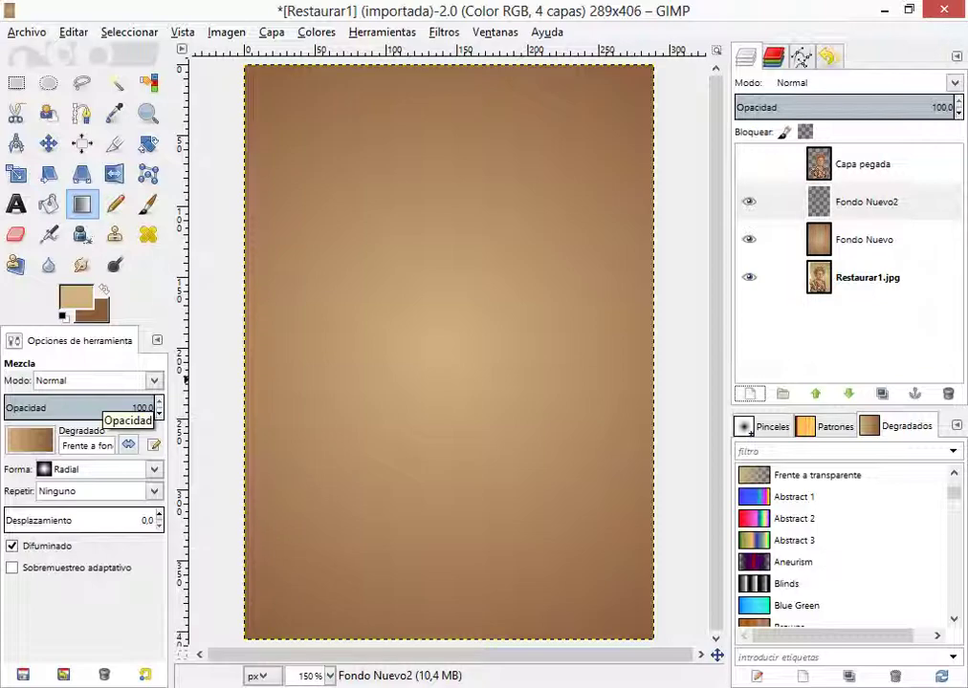
click(786, 206)
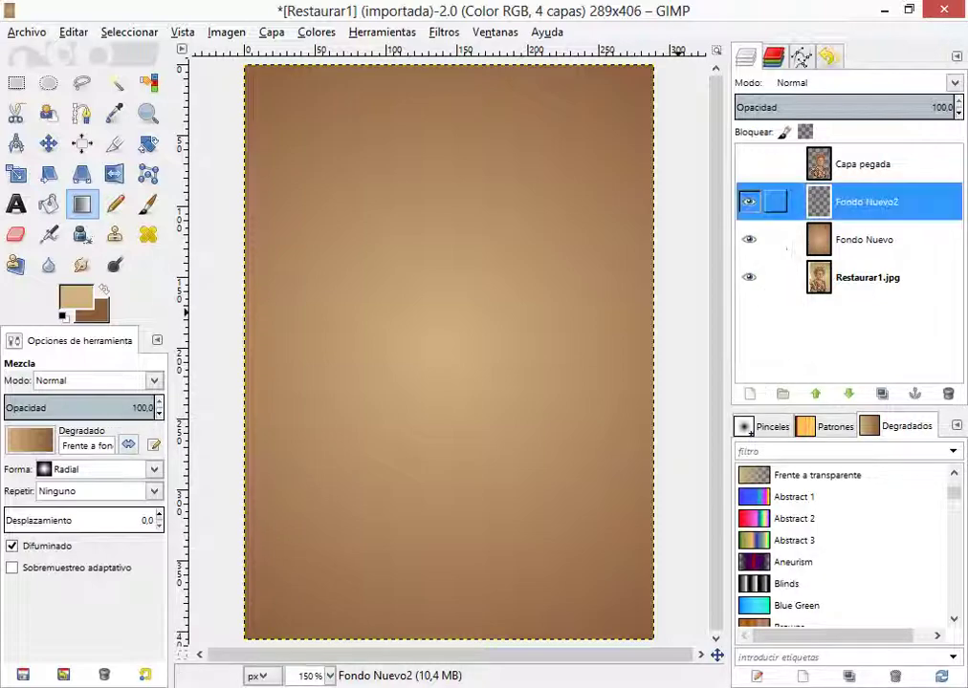
click(947, 394)
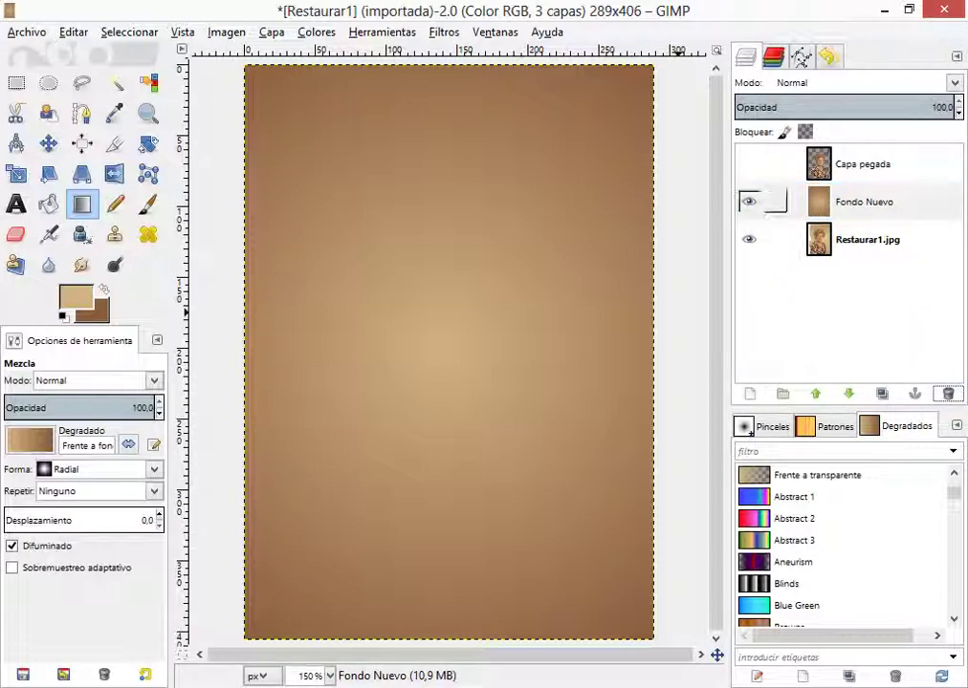
- Create a white-filled 289 x 406 px layer named Fondo Nuevo2 directly above Fondo Nuevo
click(863, 203)
key(shift+ctrl+n)
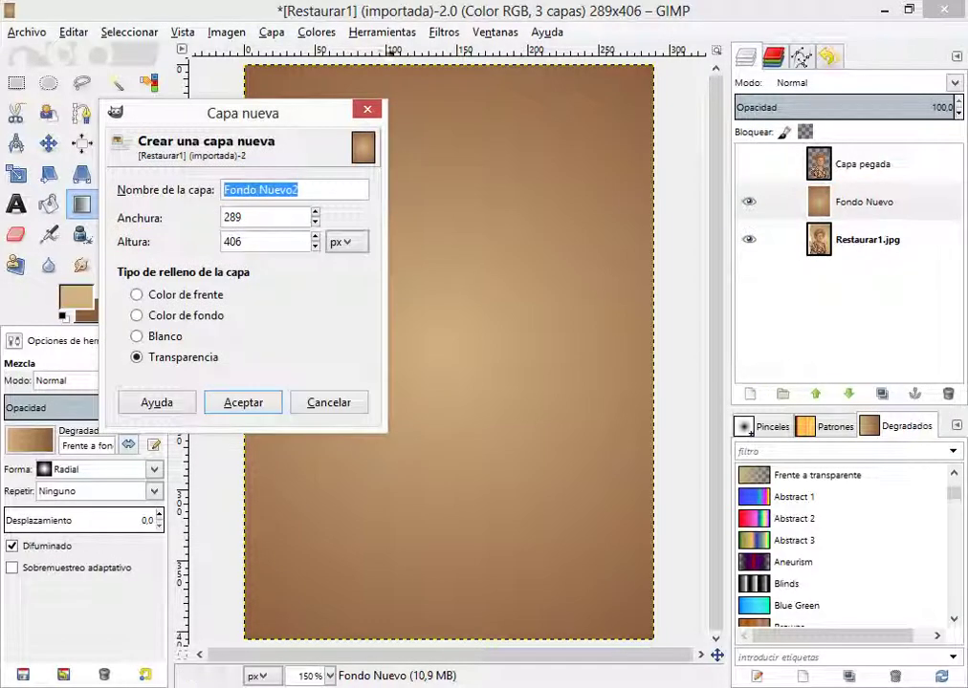
click(304, 191)
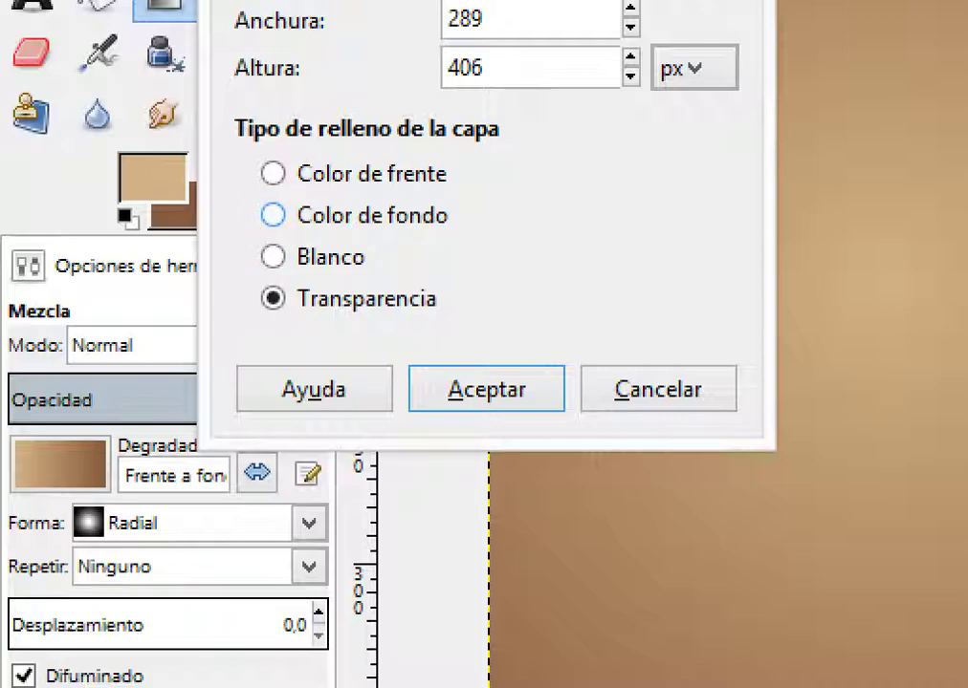
click(274, 256)
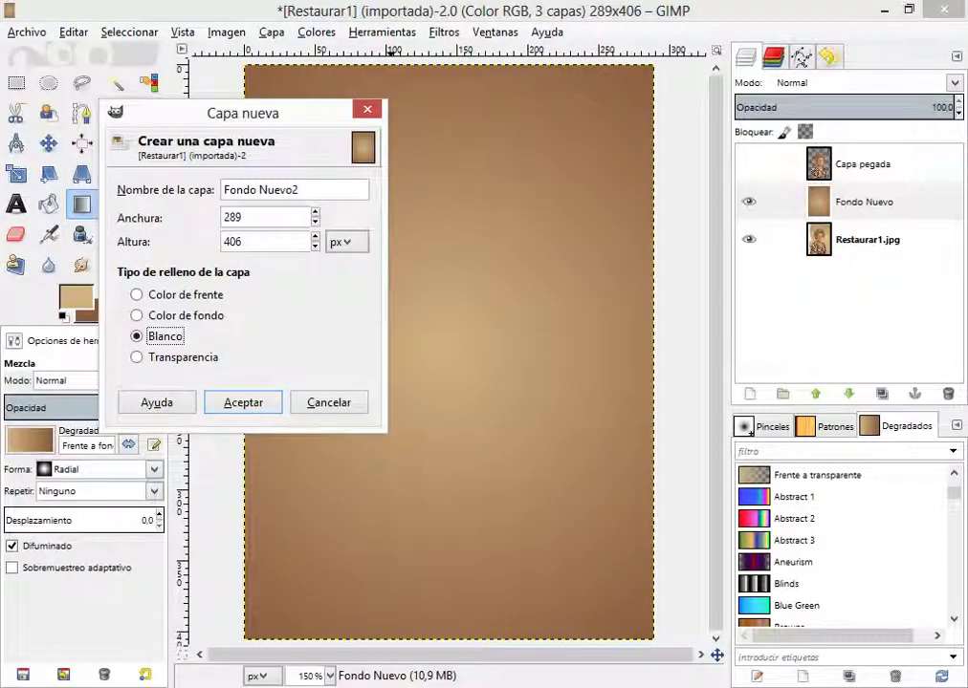
click(243, 403)
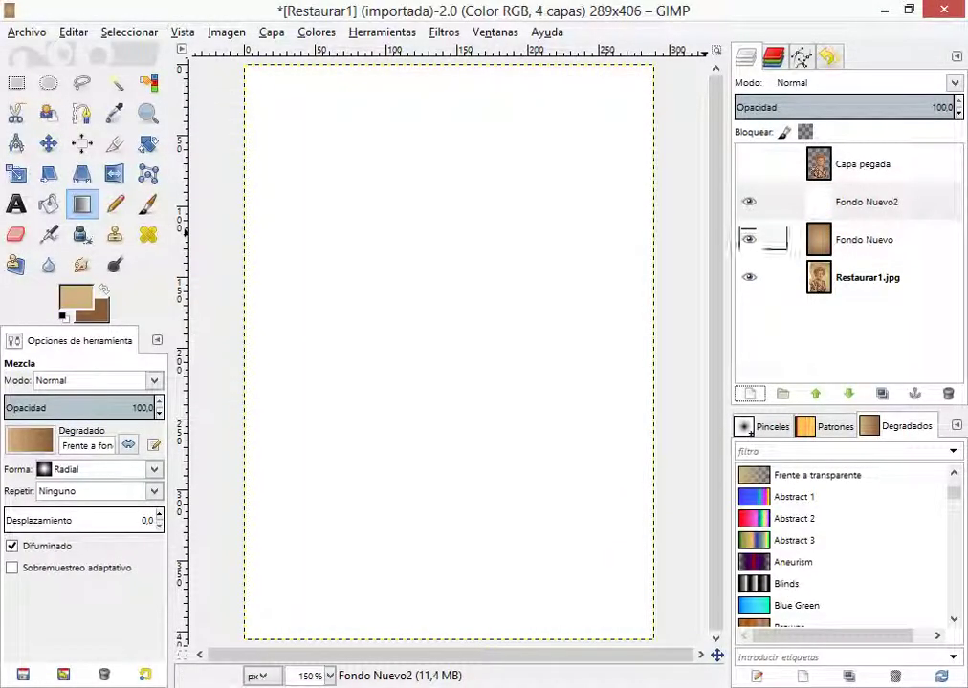
- Hide Fondo Nuevo and Restaurar1.jpg, leaving only the white Fondo Nuevo2 layer visible
click(749, 240)
click(748, 277)
click(749, 201)
click(749, 202)
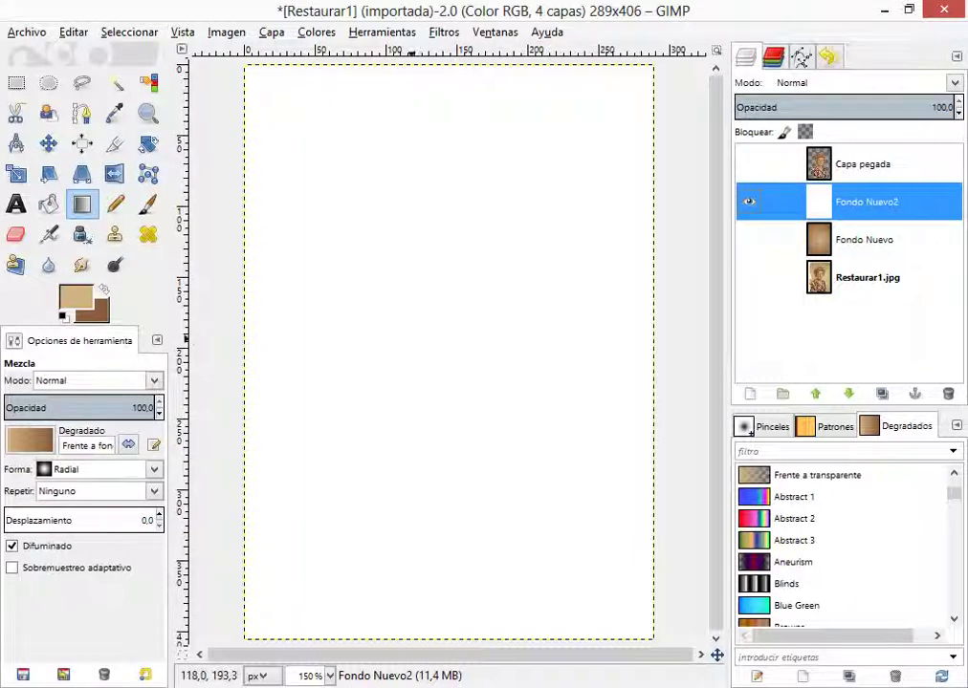
- Try radial gradients on Fondo Nuevo2 at 100 and 70.6 opacity, undoing each one
drag(412, 325, 577, 496)
key(ctrl+z)
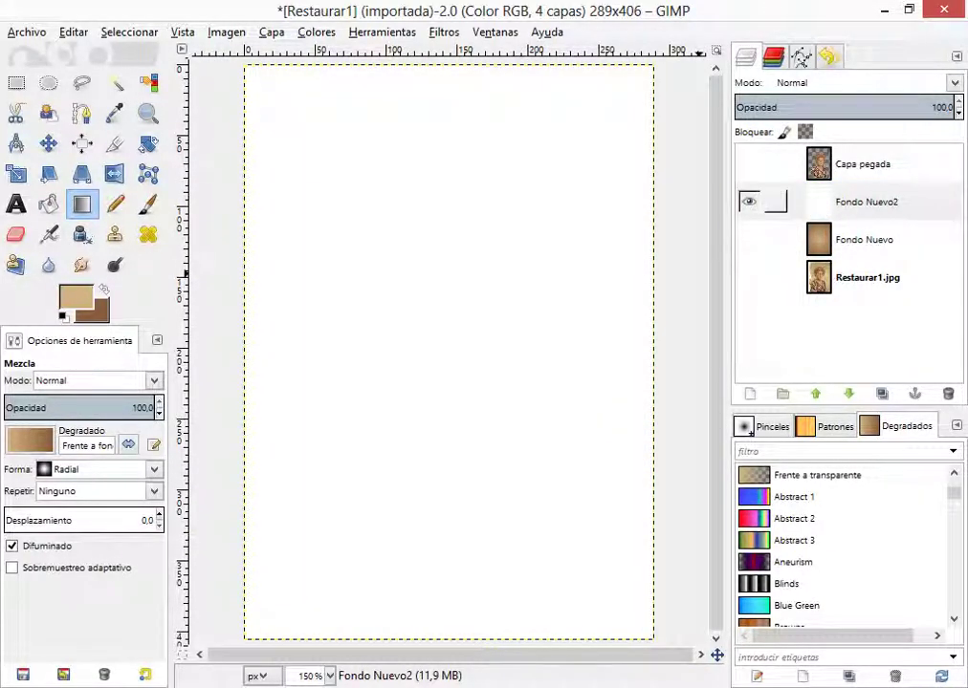
click(776, 202)
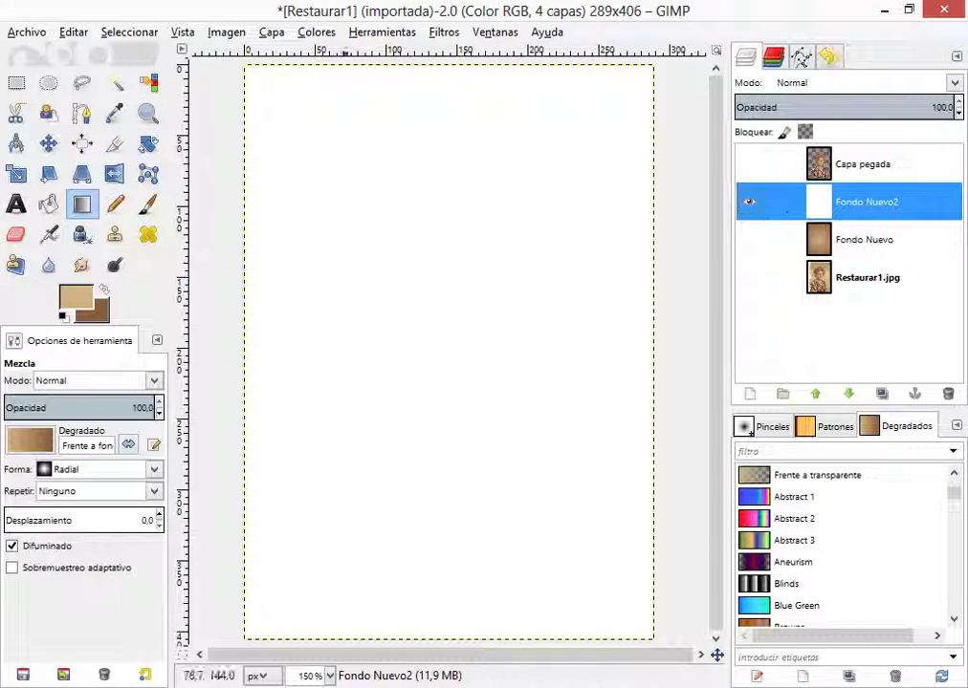
click(110, 407)
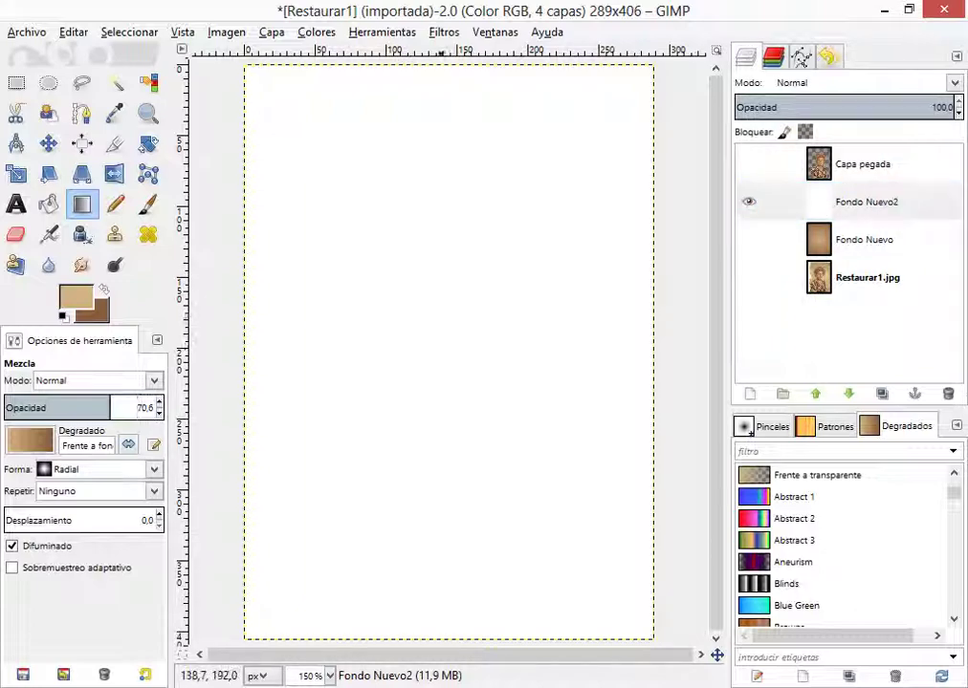
drag(446, 345, 659, 642)
key(ctrl+z)
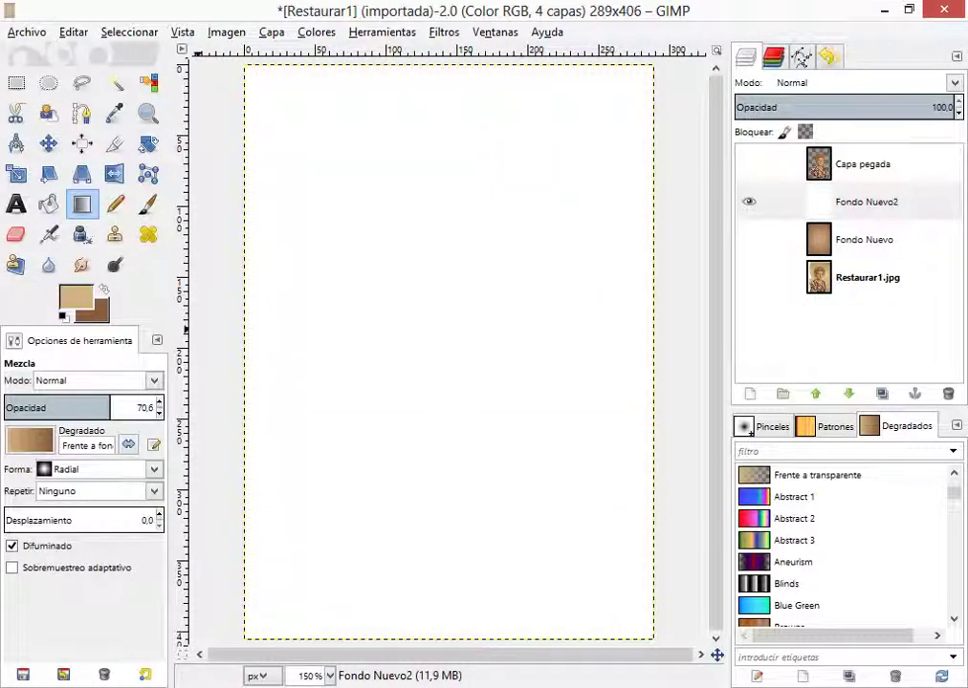
- Fill Fondo Nuevo2 with a radial gradient at 88.1 opacity from centre to lower-right corner, and preview the cut-out woman over it
click(135, 407)
drag(448, 337, 659, 641)
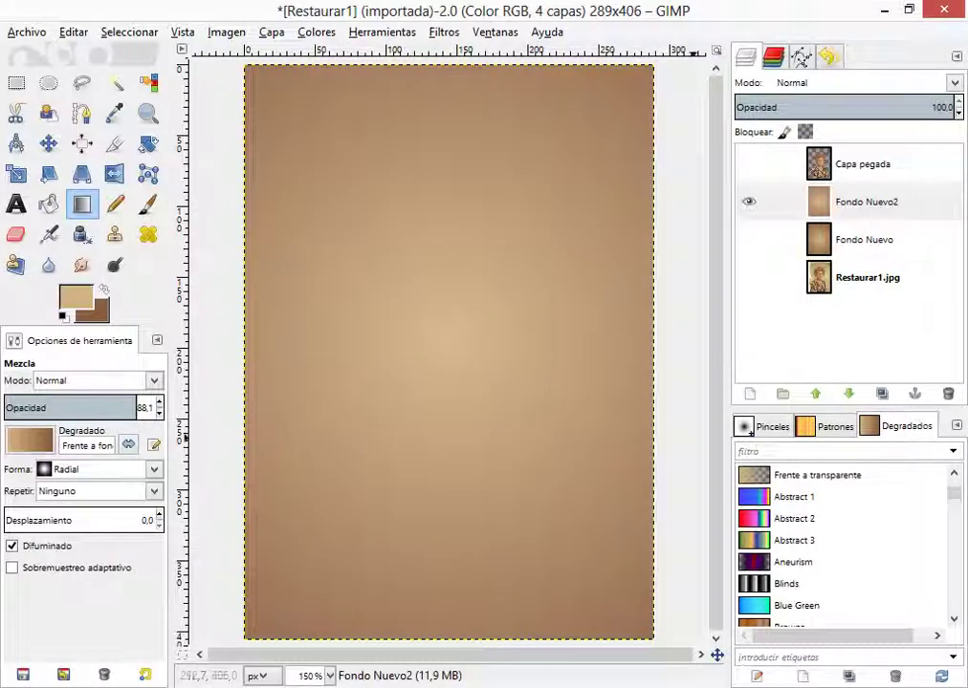
click(749, 165)
click(749, 165)
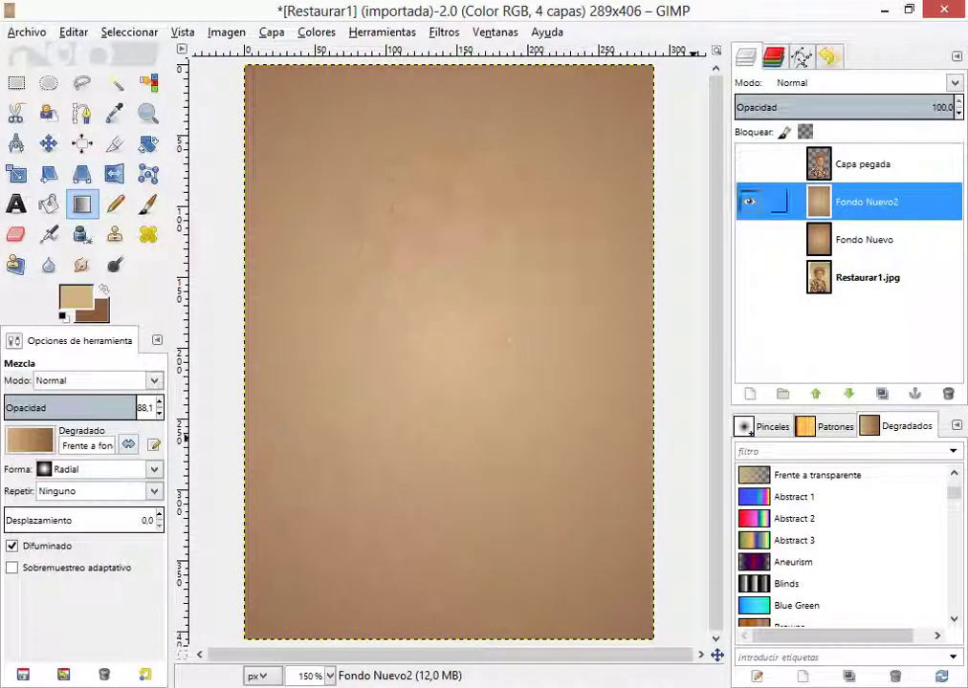
- Compare the Fondo Nuevo2 gradient with the original photo's backdrop, and return to showing Fondo Nuevo2 alone
click(749, 201)
click(748, 277)
click(749, 201)
click(749, 202)
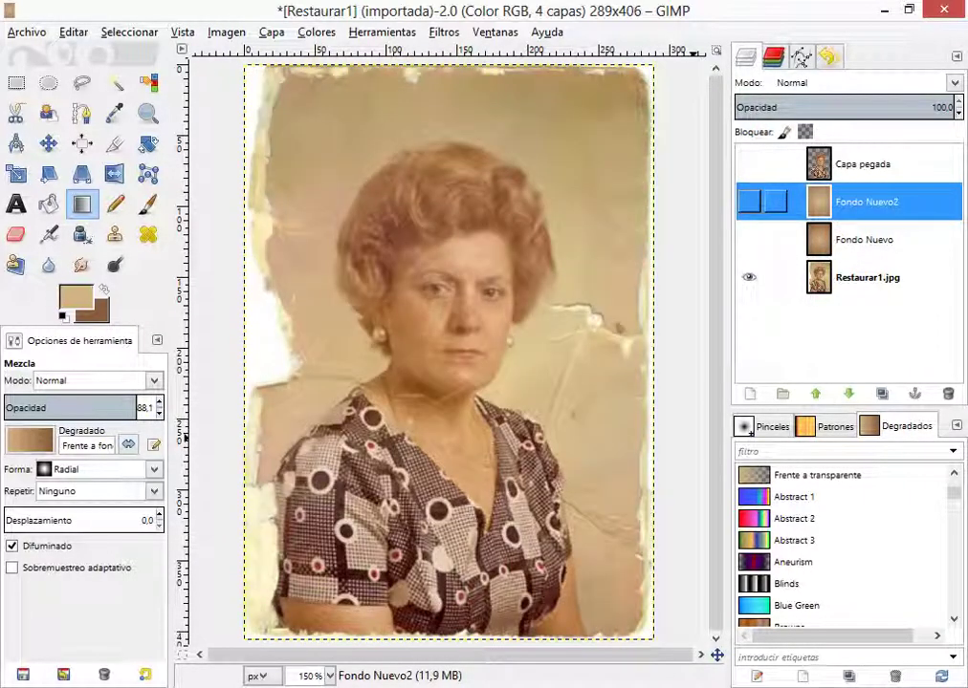
click(749, 201)
click(748, 201)
click(749, 277)
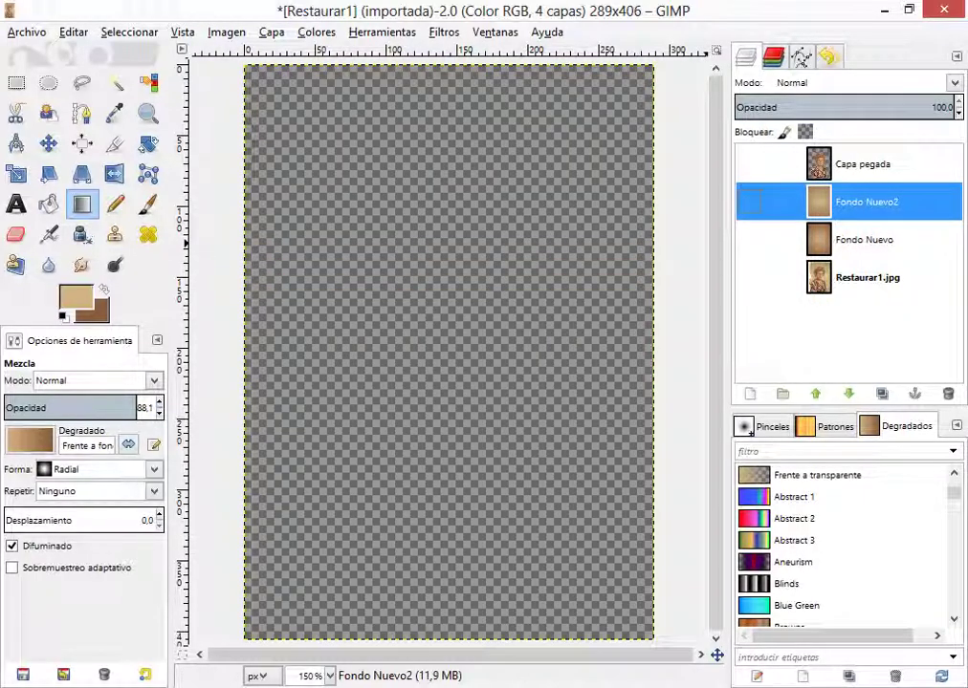
click(748, 201)
- Undo the last gradient and refill Fondo Nuevo2 with a radial gradient at 83.1 opacity from the centre to near the lower-right corner
key(ctrl+z)
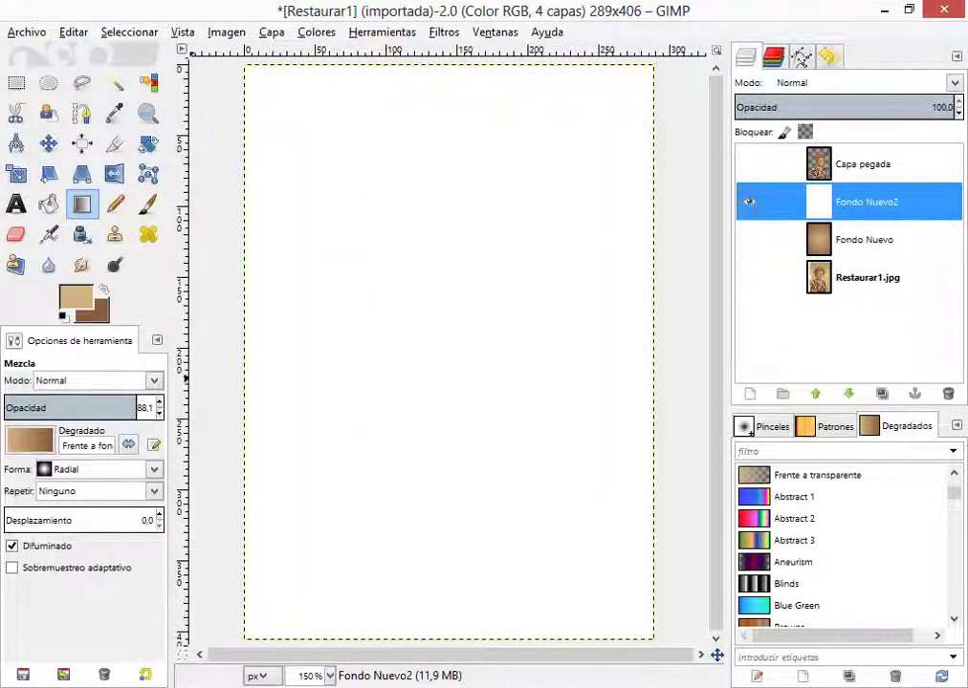
drag(447, 332, 649, 635)
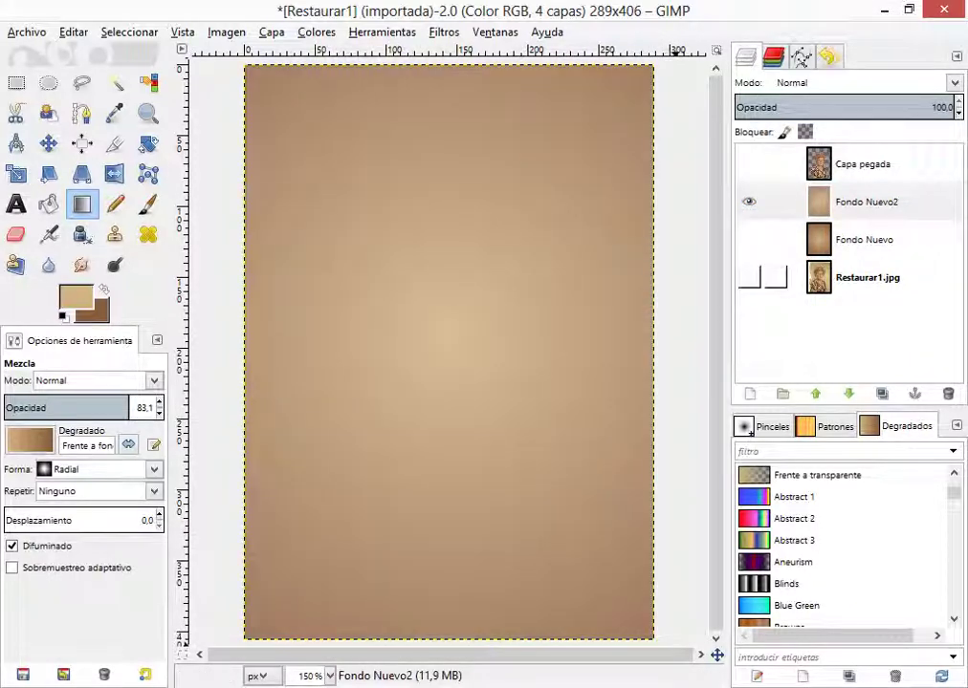
- Compare the Fondo Nuevo2 gradient with the Restaurar1.jpg backdrop by switching Fondo Nuevo2's visibility, briefly with the Capa pegada cut-out shown
click(748, 277)
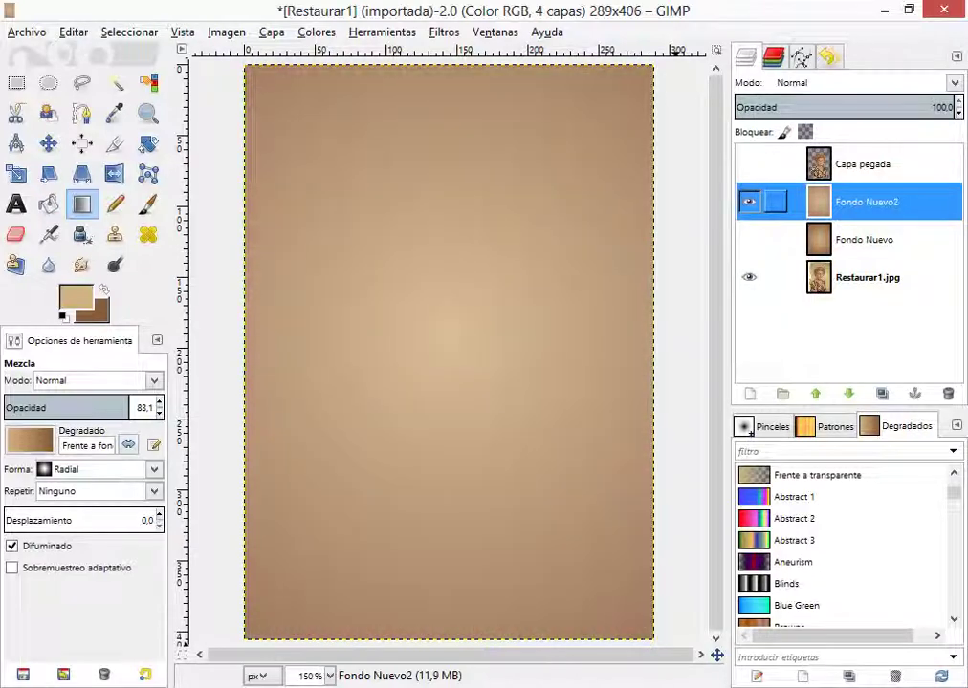
click(749, 201)
click(749, 201)
click(748, 164)
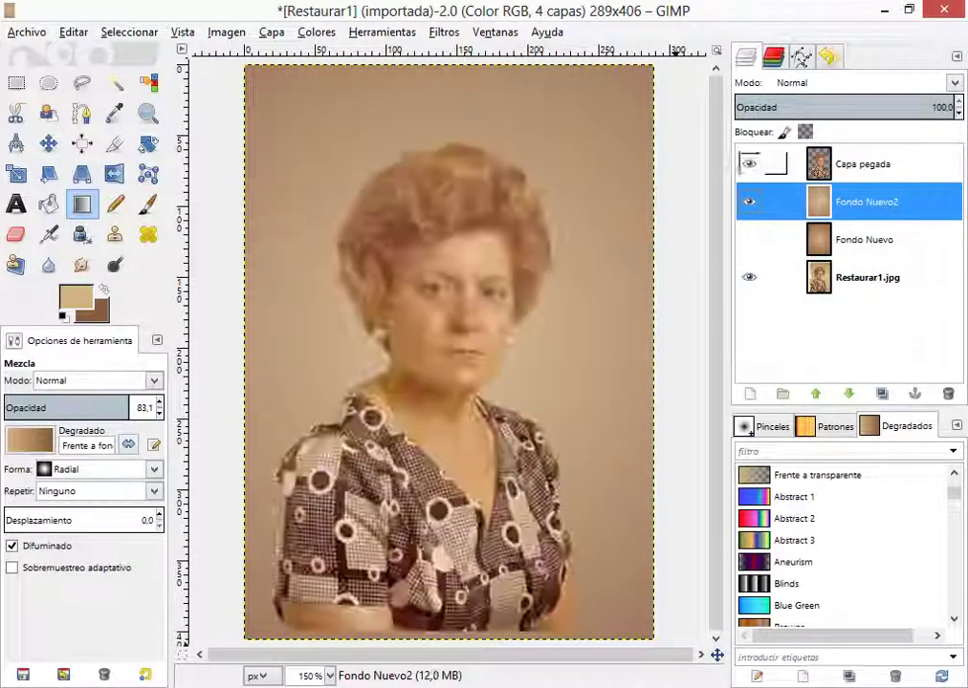
click(749, 202)
click(749, 164)
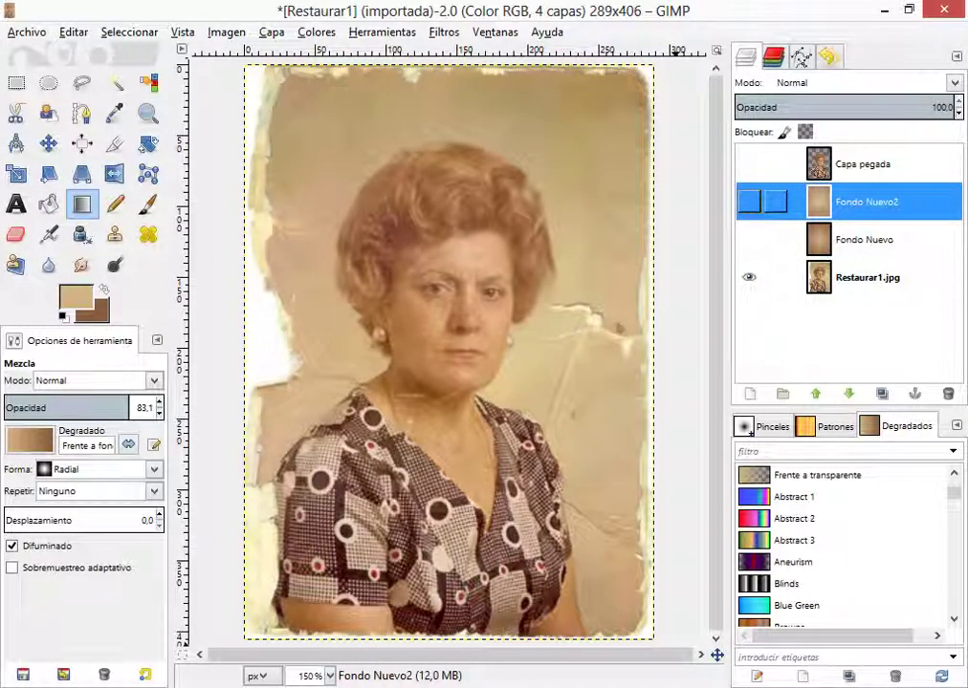
click(749, 202)
click(749, 201)
click(749, 202)
click(748, 201)
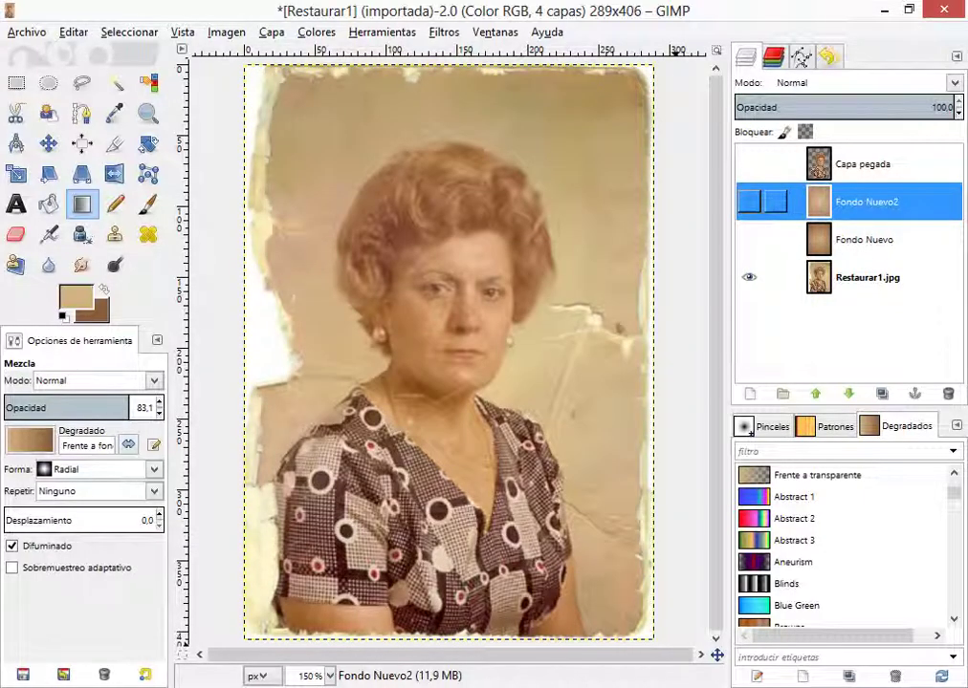
- Compare the Capa pegada cut-out over Fondo Nuevo2 with the damaged original photo, ending with only Restaurar1.jpg shown
click(748, 201)
click(748, 202)
click(748, 163)
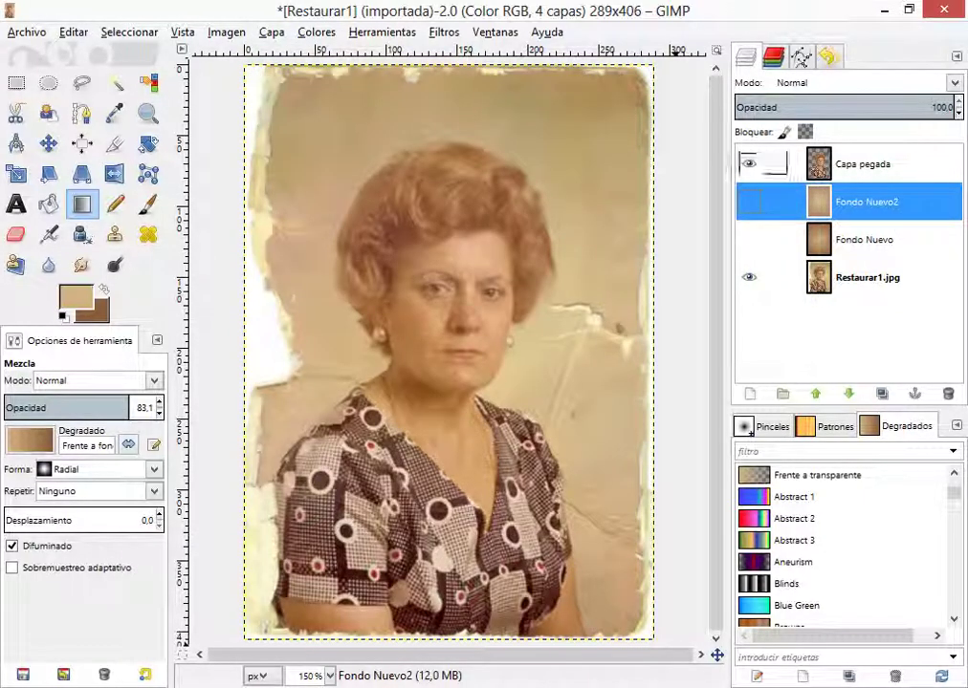
click(749, 201)
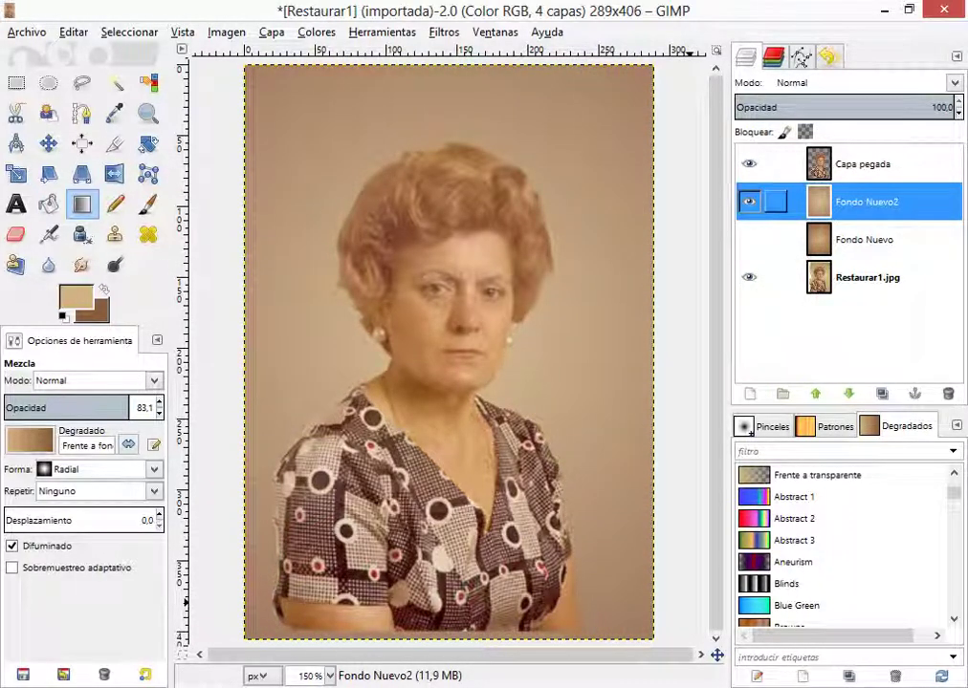
click(749, 202)
click(749, 164)
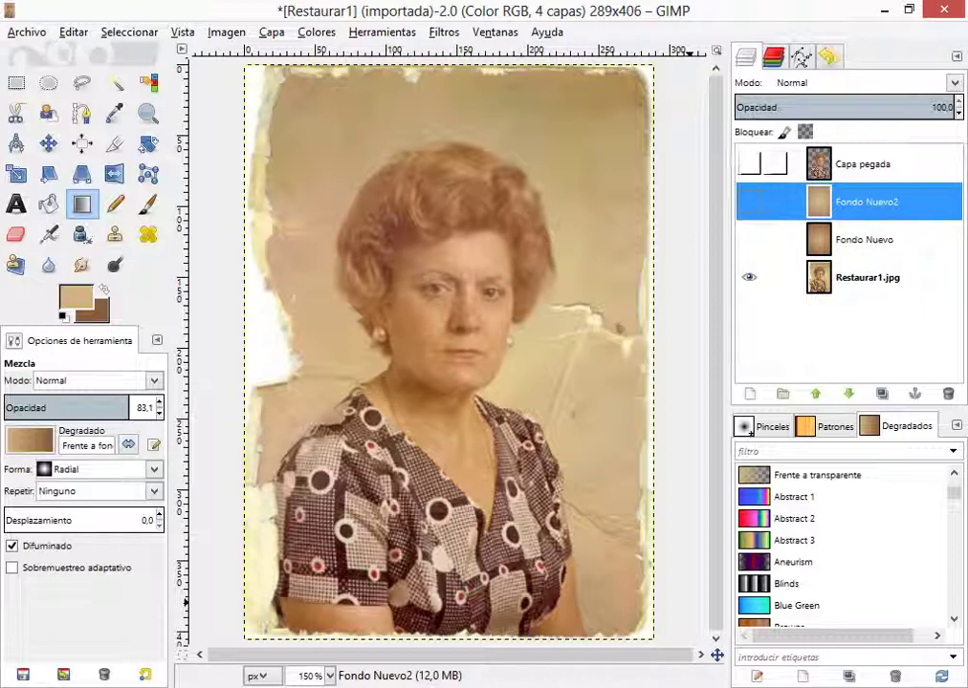
- Examine the healed face and neck on Capa pegada against the damaged original by switching that layer's visibility
click(749, 163)
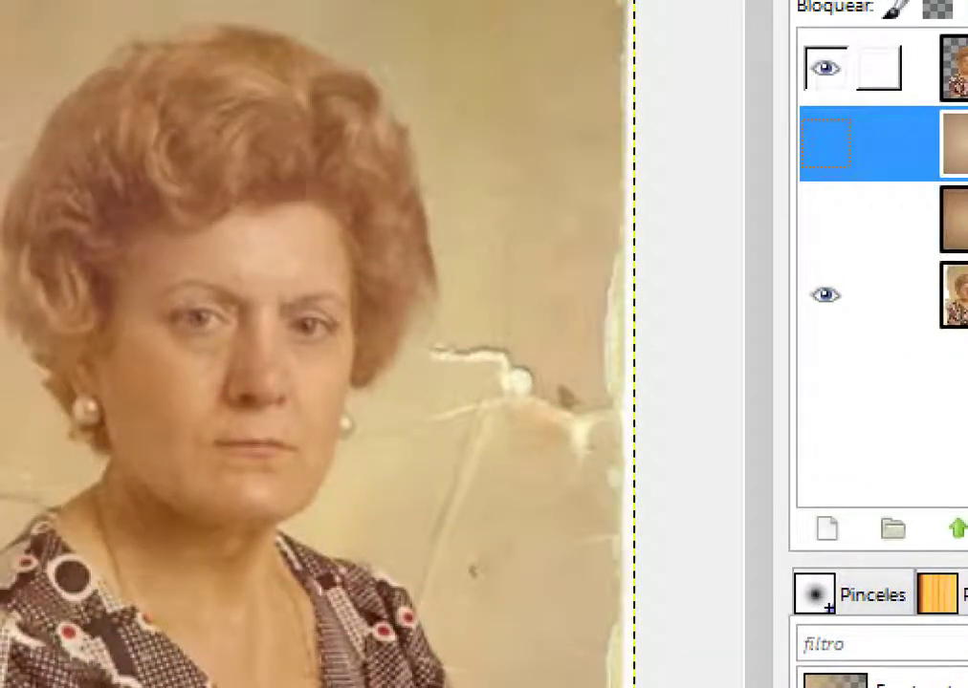
click(825, 68)
click(825, 68)
click(825, 68)
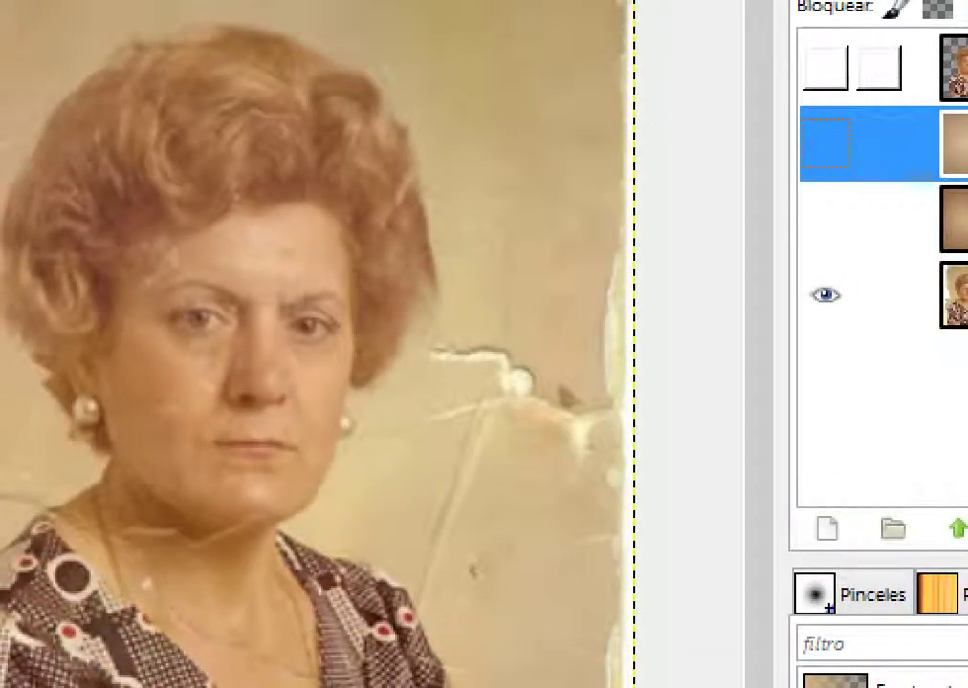
click(825, 68)
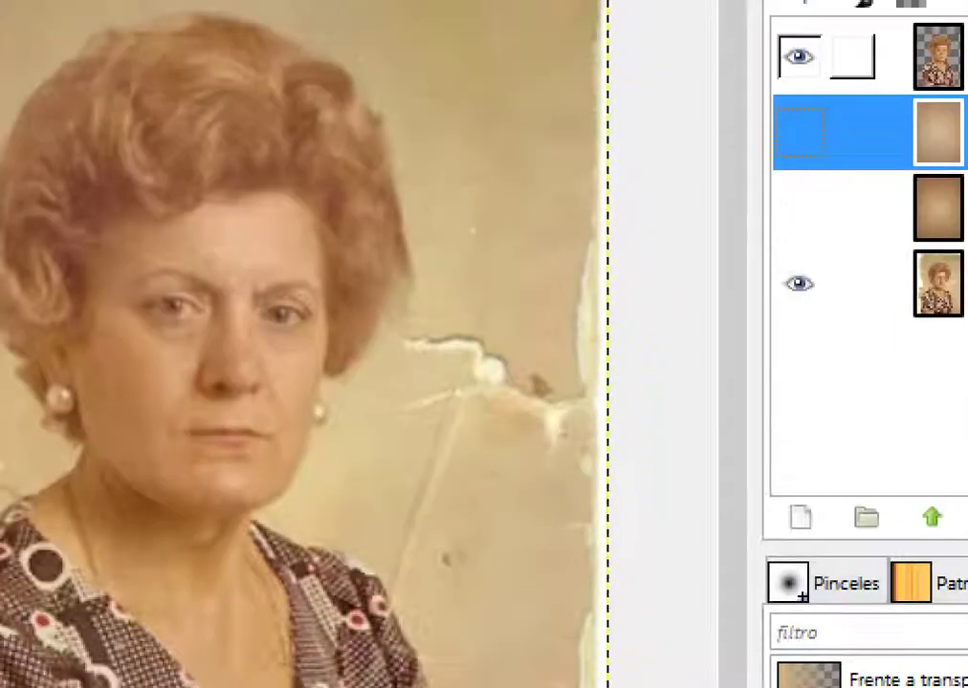
click(799, 57)
click(799, 56)
click(800, 57)
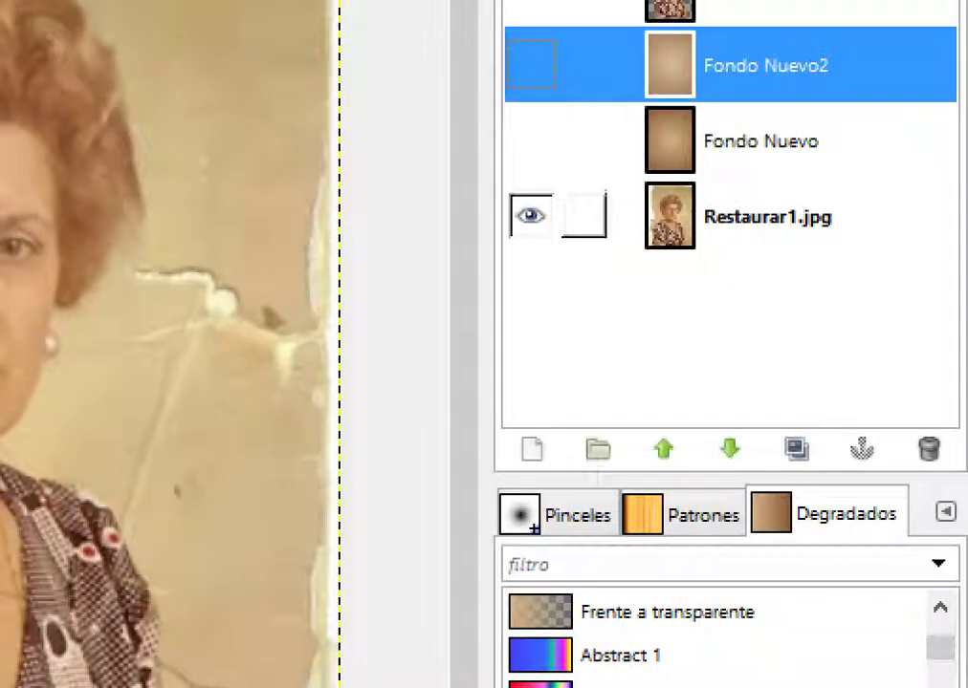
- Select the Restaurar1.jpg layer and recheck the repairs on Capa pegada against it repeatedly, leaving Capa pegada visible
click(767, 217)
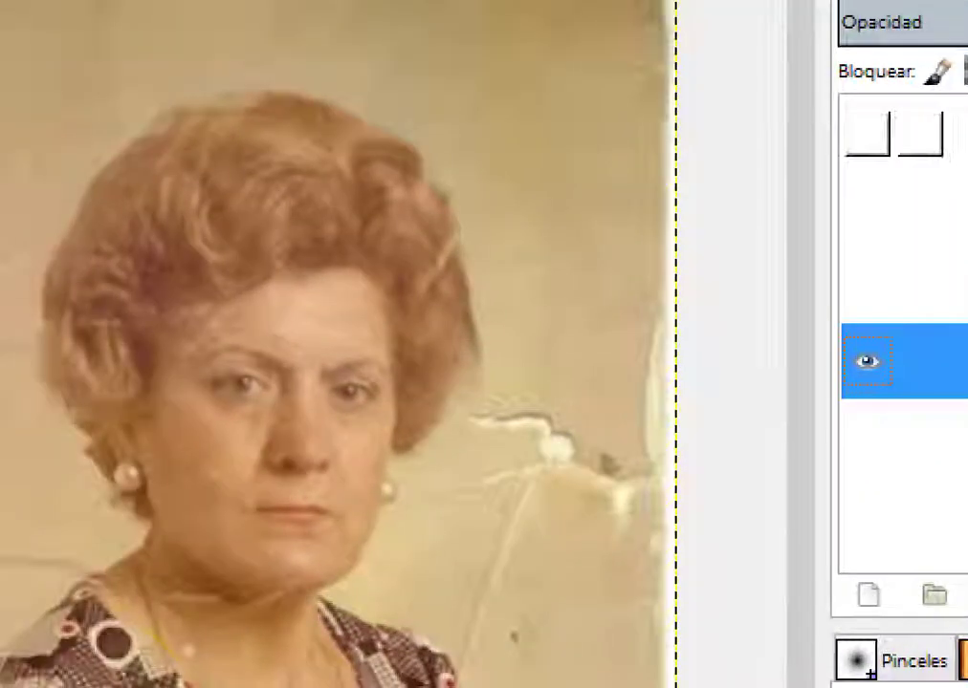
click(864, 138)
click(864, 137)
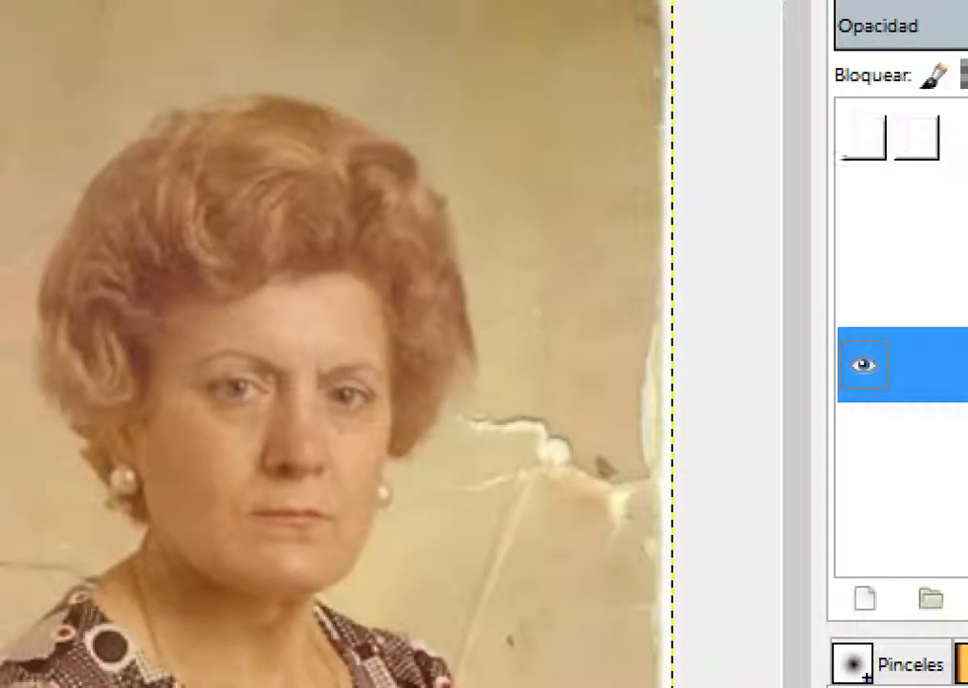
click(863, 137)
click(863, 137)
click(863, 138)
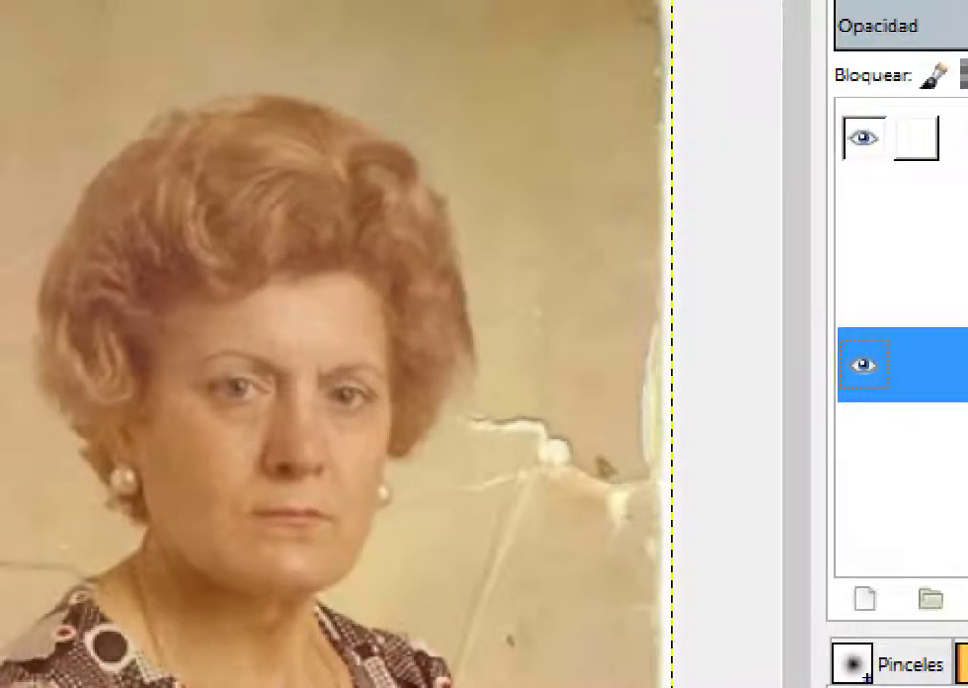
click(863, 138)
click(864, 137)
click(863, 138)
click(864, 138)
click(863, 137)
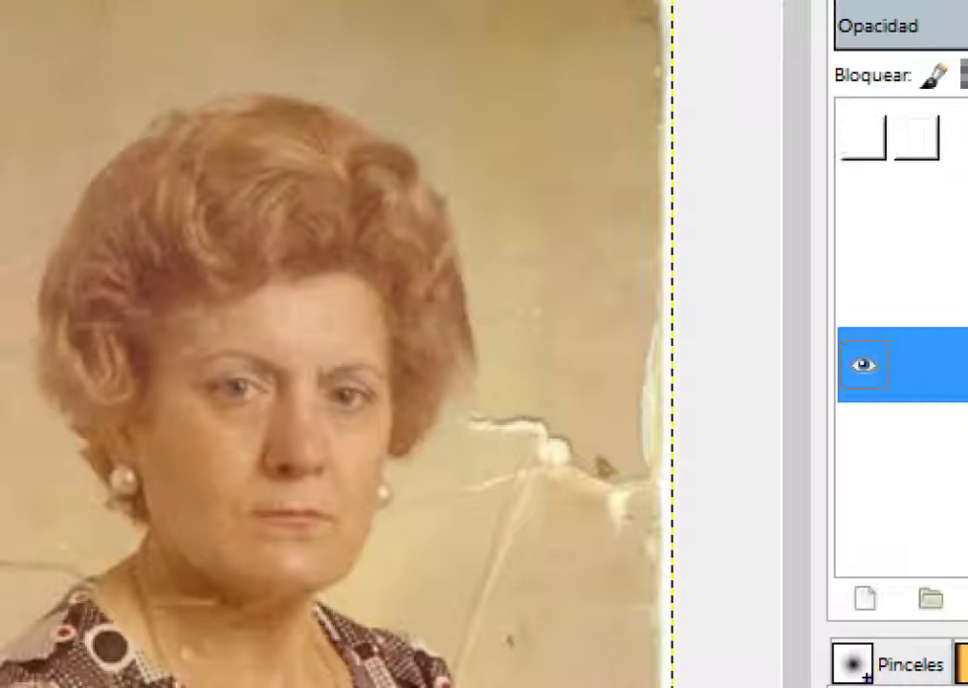
click(864, 138)
click(863, 138)
click(863, 138)
click(863, 137)
click(863, 137)
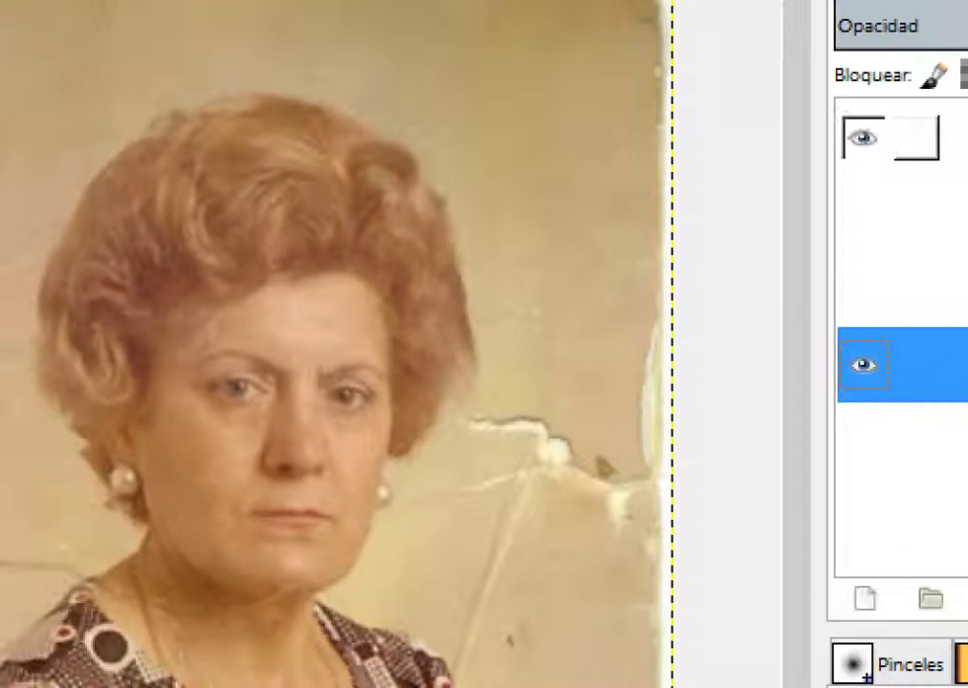
click(864, 137)
click(864, 137)
click(864, 137)
click(864, 137)
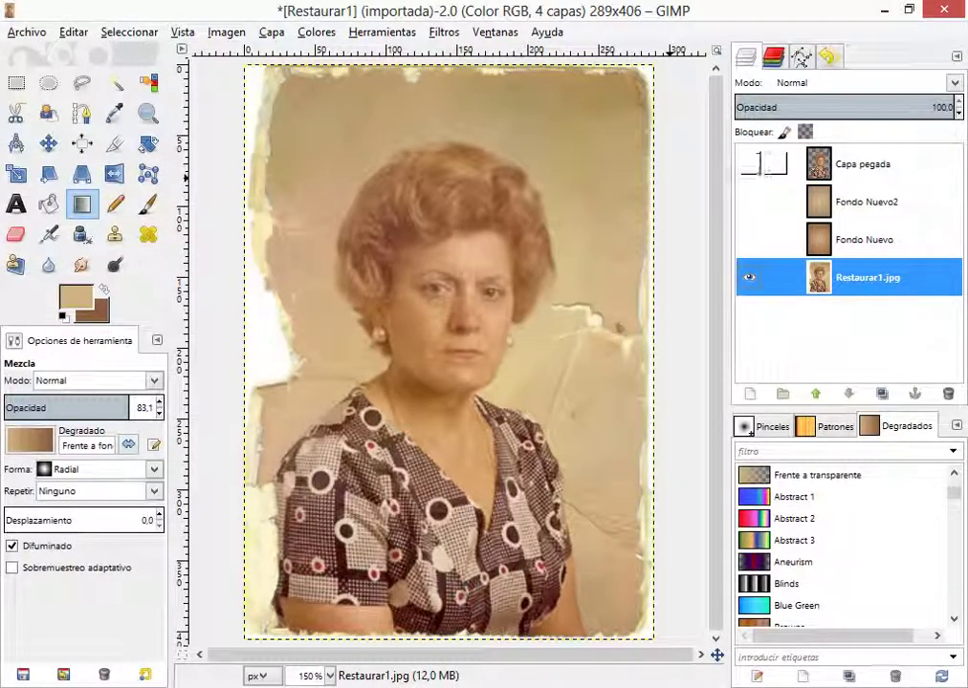
- Show the cut-out woman over Fondo Nuevo2 with Restaurar1.jpg hidden, comparing once more with the original, and make Fondo Nuevo2 the active layer
click(749, 277)
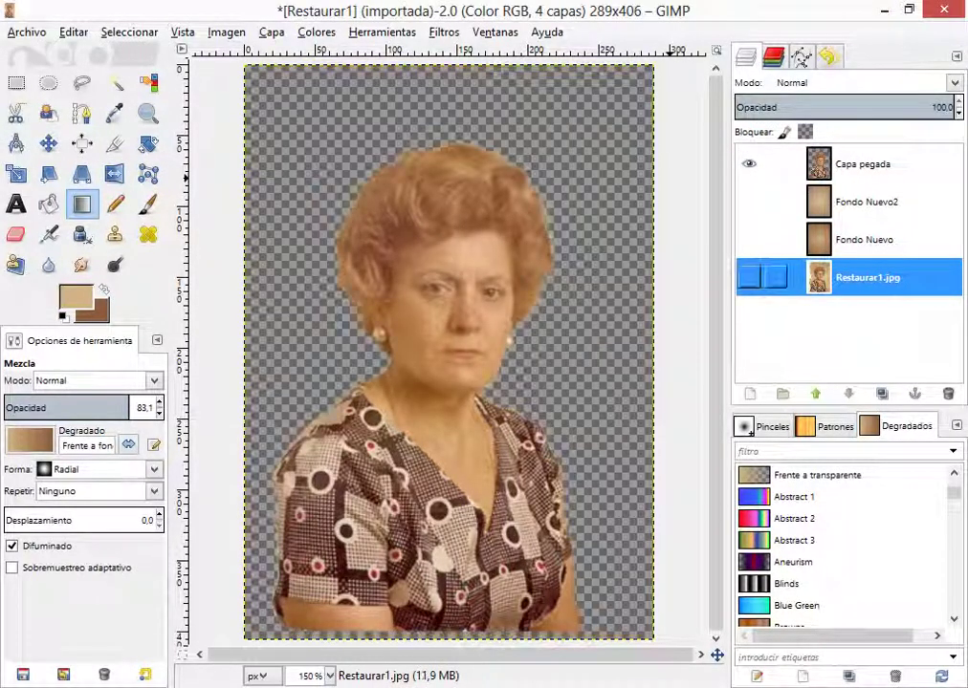
click(748, 202)
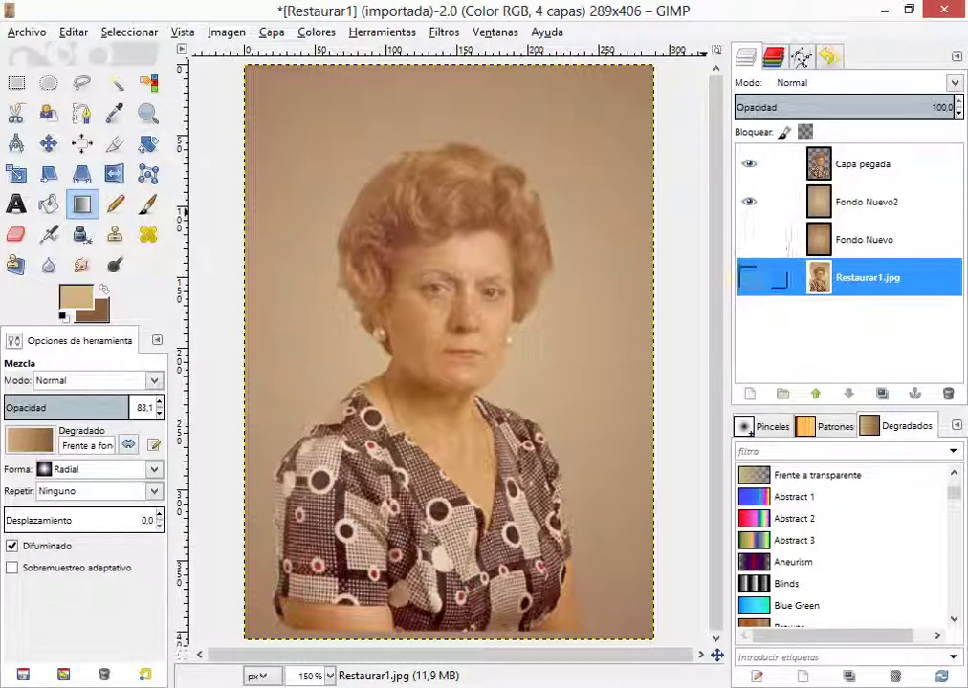
click(749, 202)
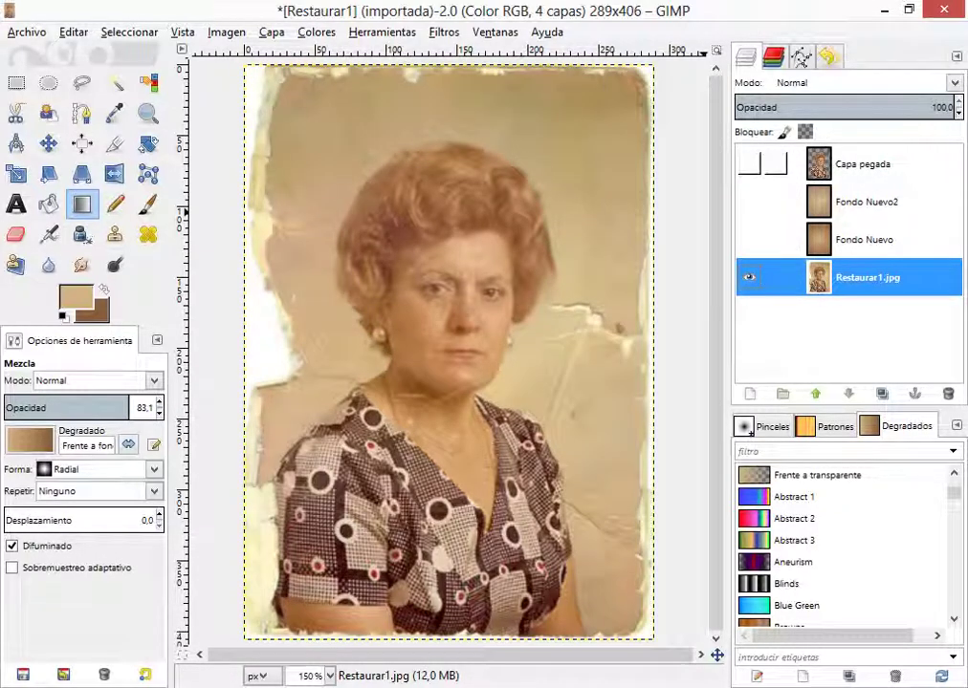
click(749, 202)
click(748, 277)
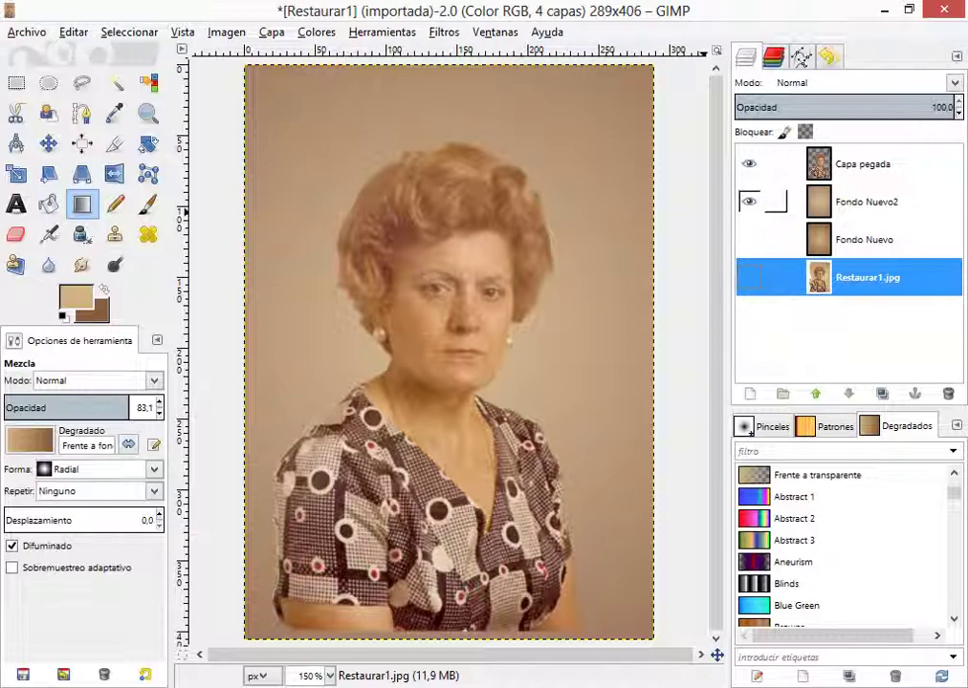
click(862, 202)
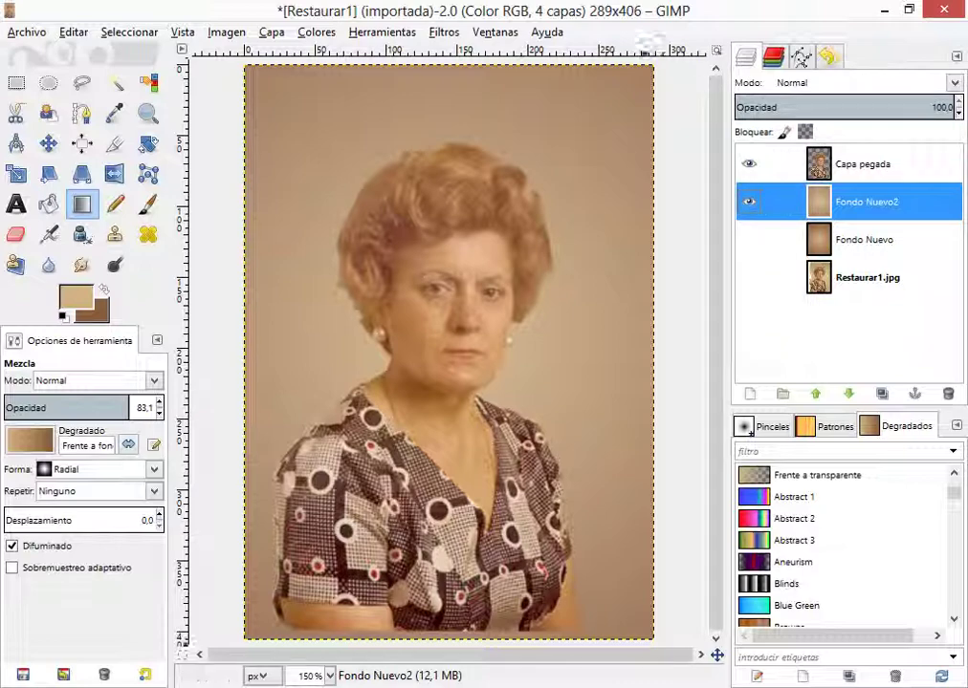
- Switch to Notepad, review the four instructions for adding an artificial shadow, and return to GIMP by minimizing the notes
key(alt+Tab)
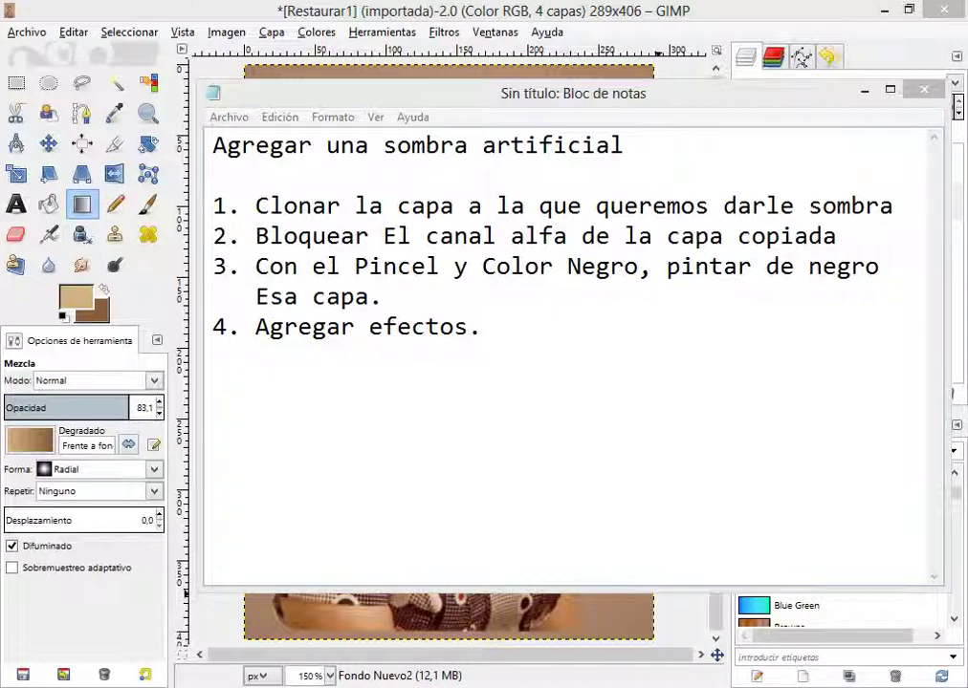
drag(255, 206, 894, 206)
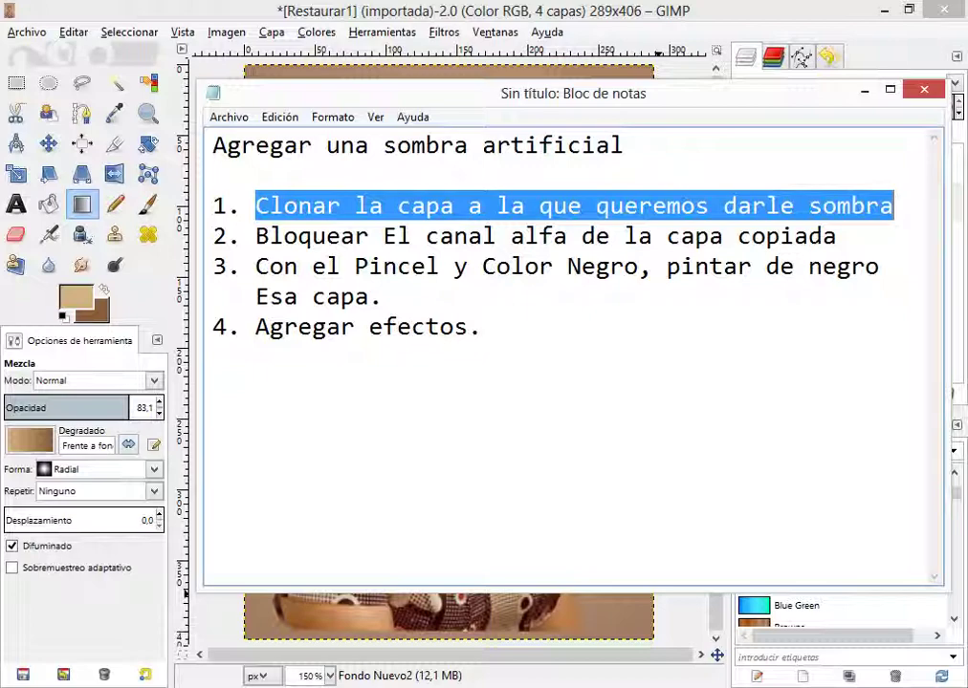
drag(256, 236, 838, 236)
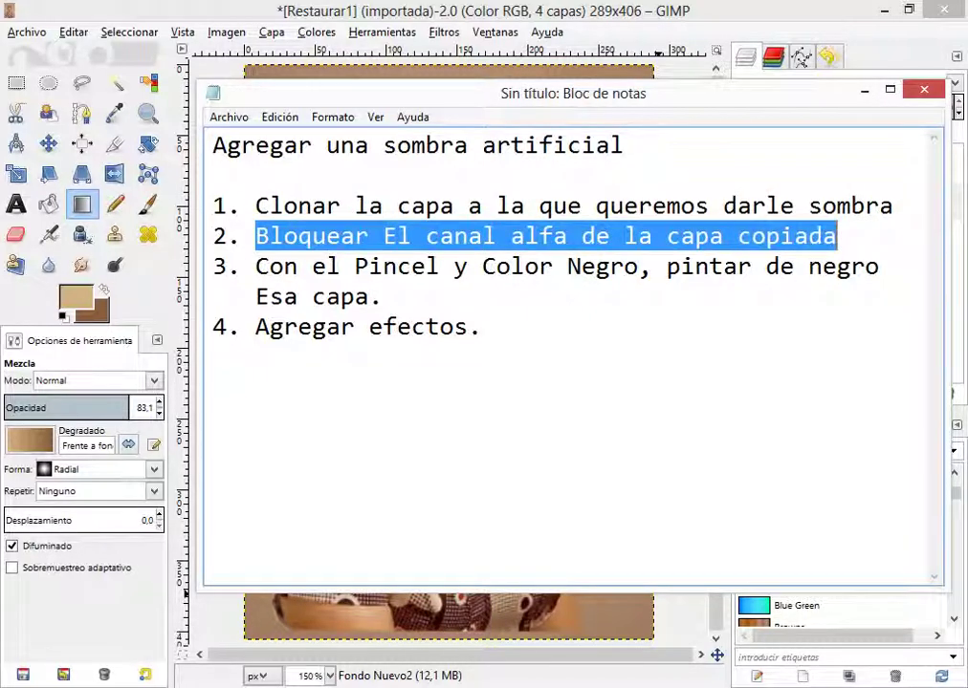
drag(255, 267, 368, 298)
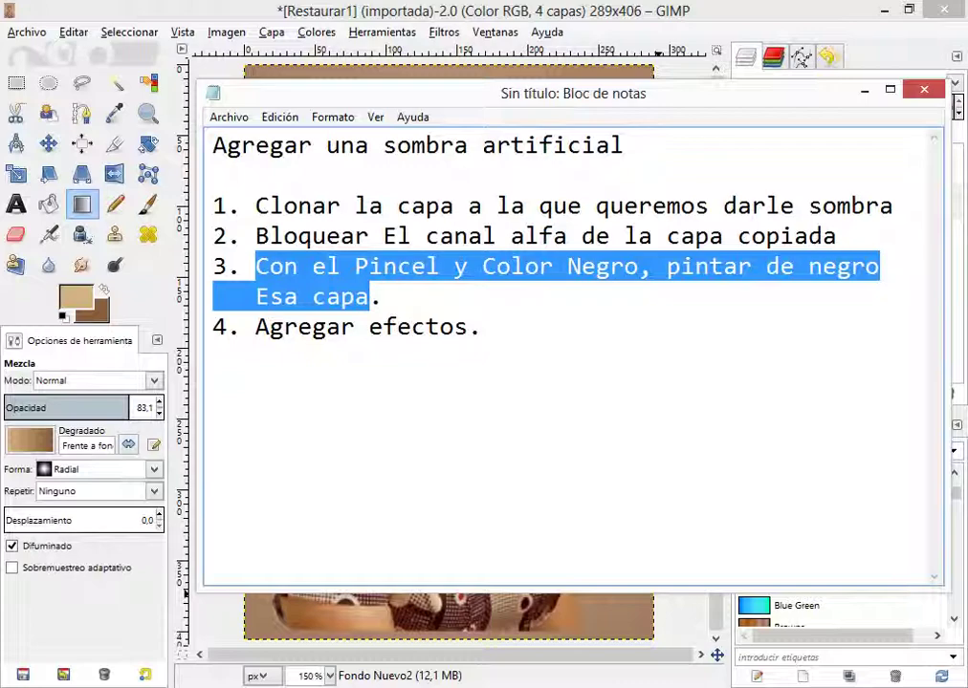
drag(256, 327, 483, 327)
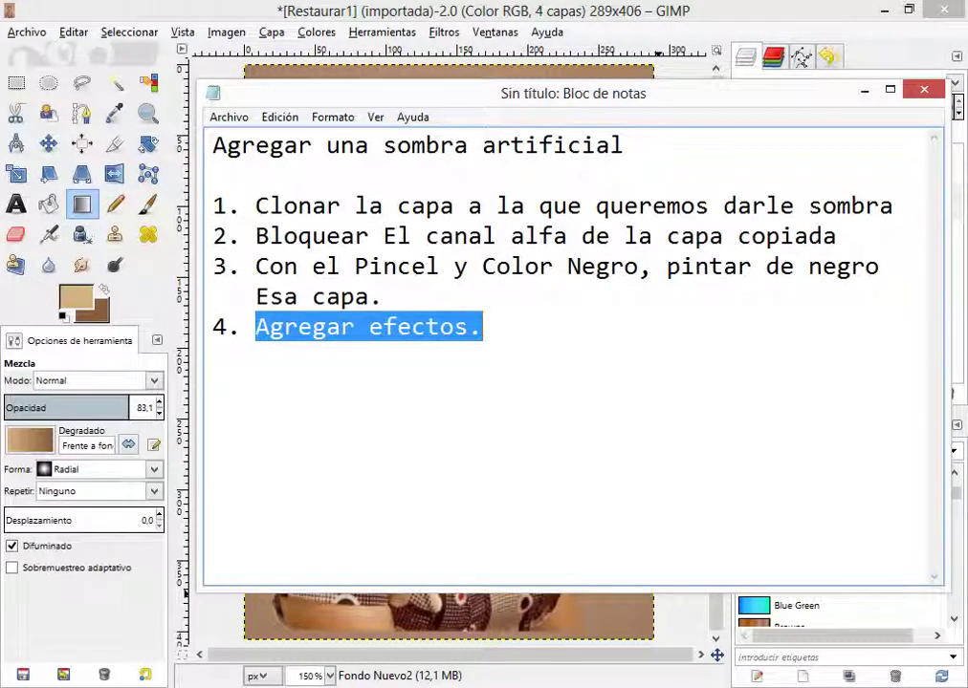
click(864, 90)
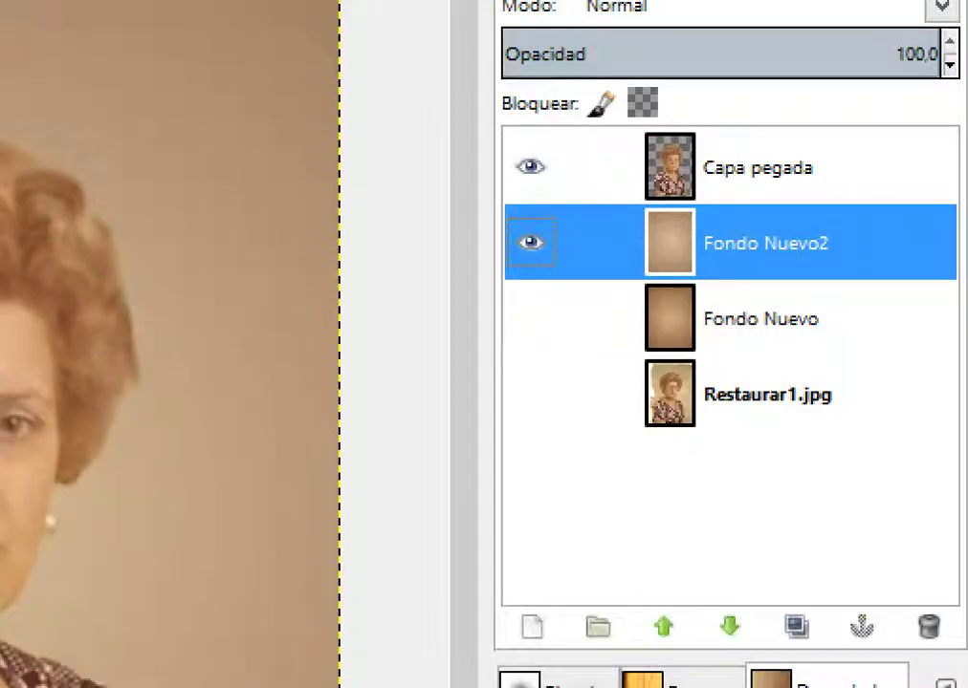
- Rename the Capa pegada layer as Vieja
click(755, 169)
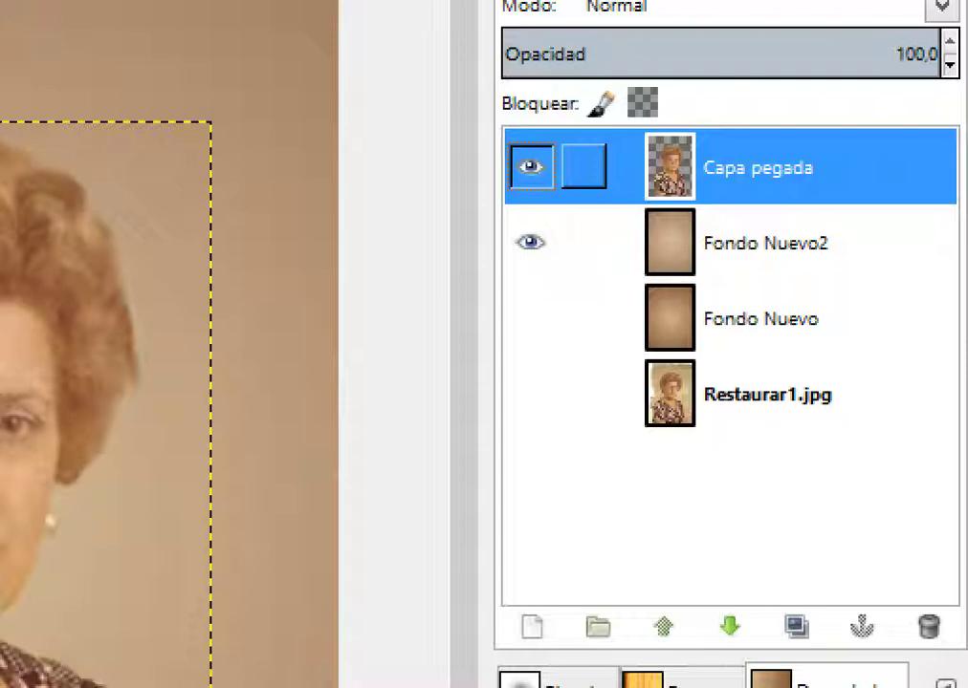
double_click(755, 168)
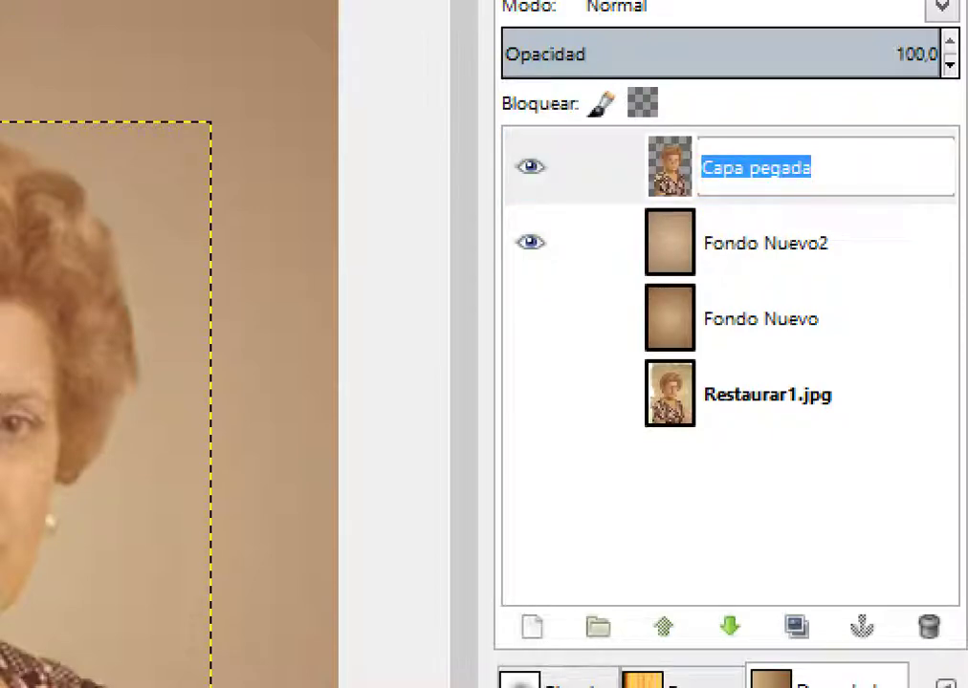
text(Vi)
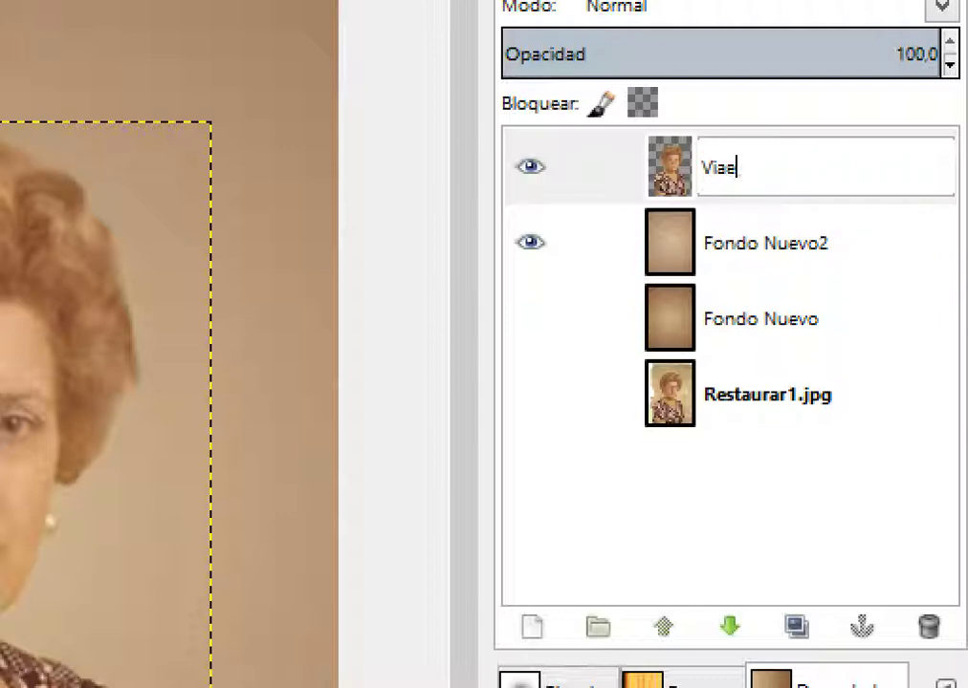
text(era)
key(Return)
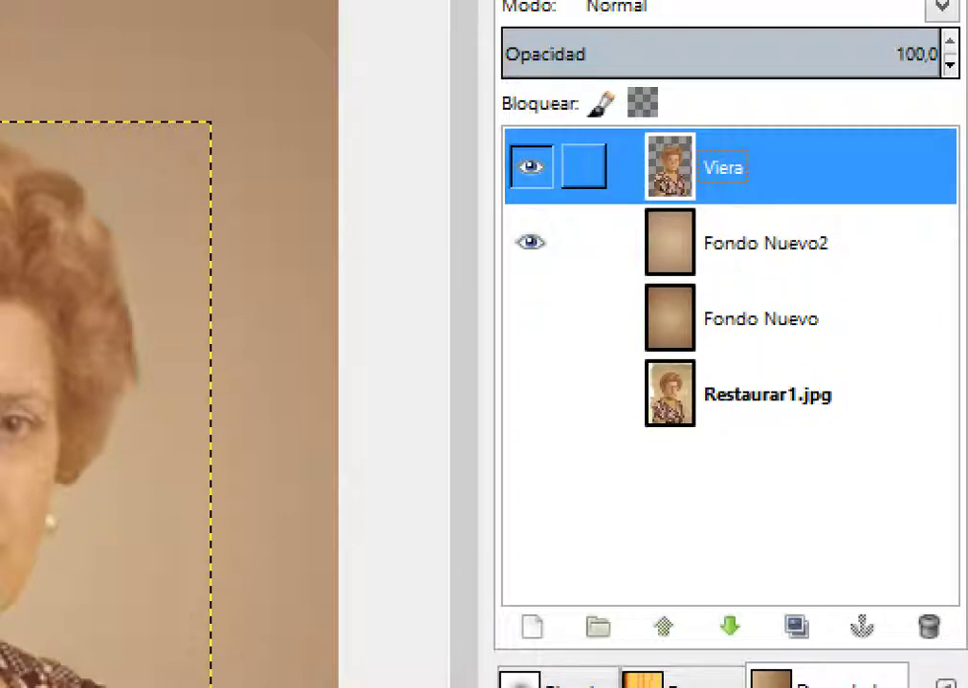
key(F2)
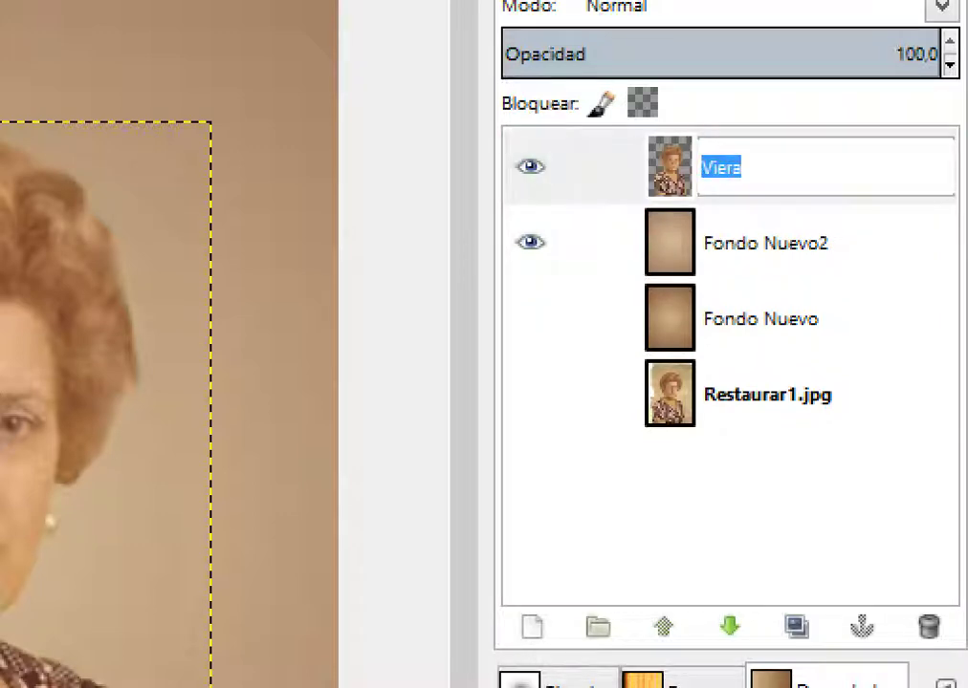
text(Vie)
key(Return)
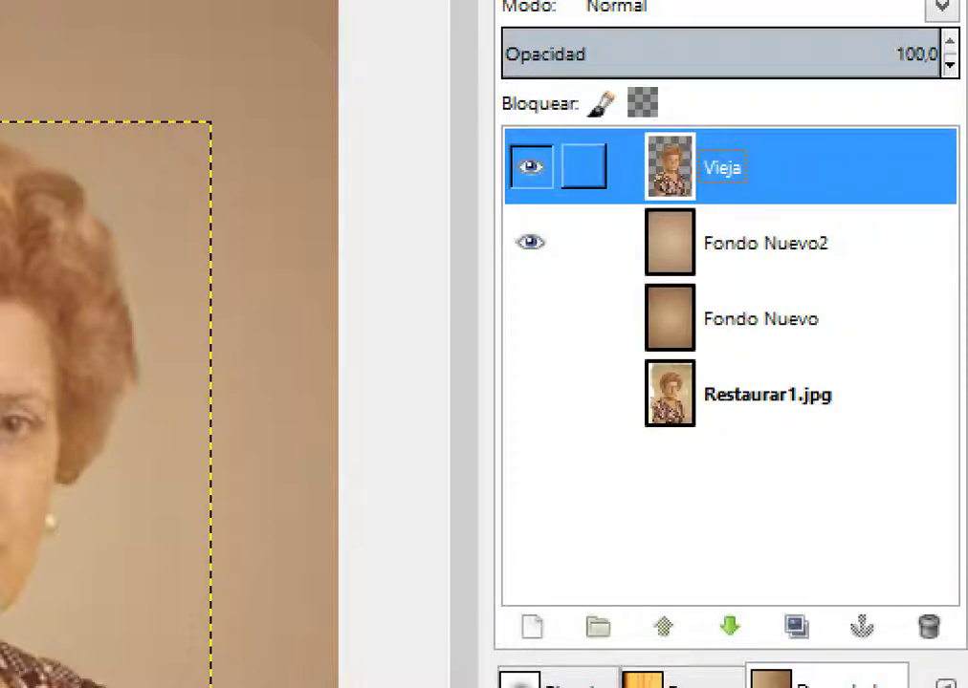
right_click(727, 169)
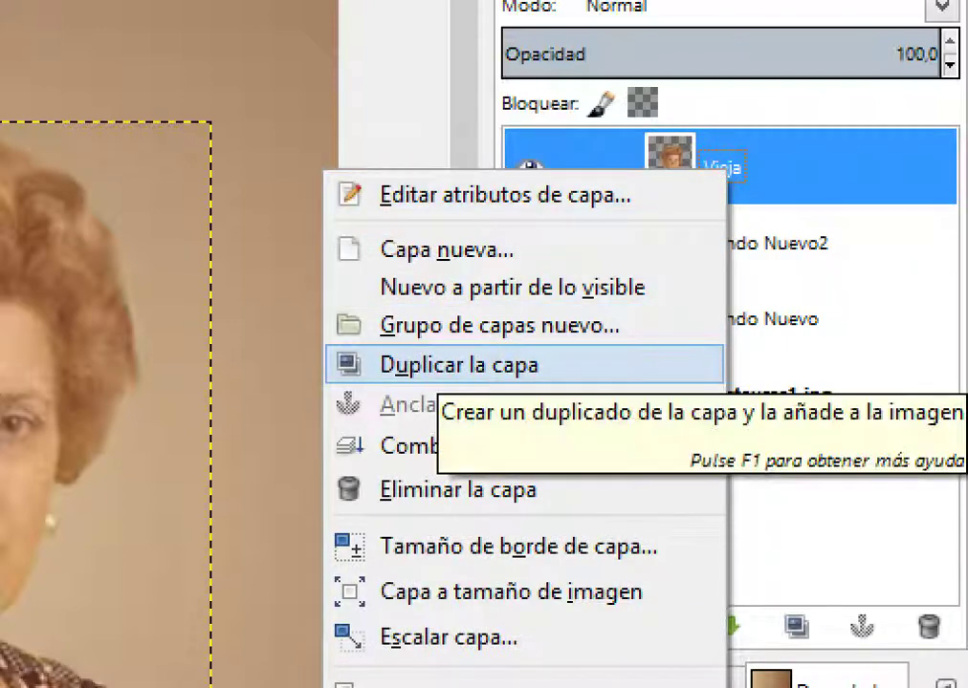
click(430, 365)
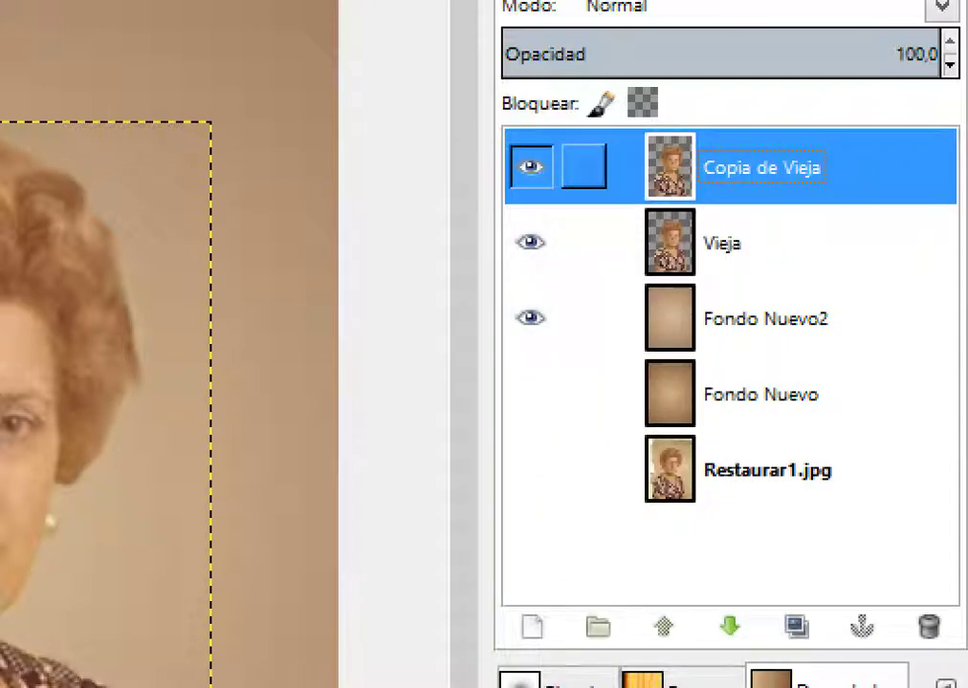
key(ctrl+z)
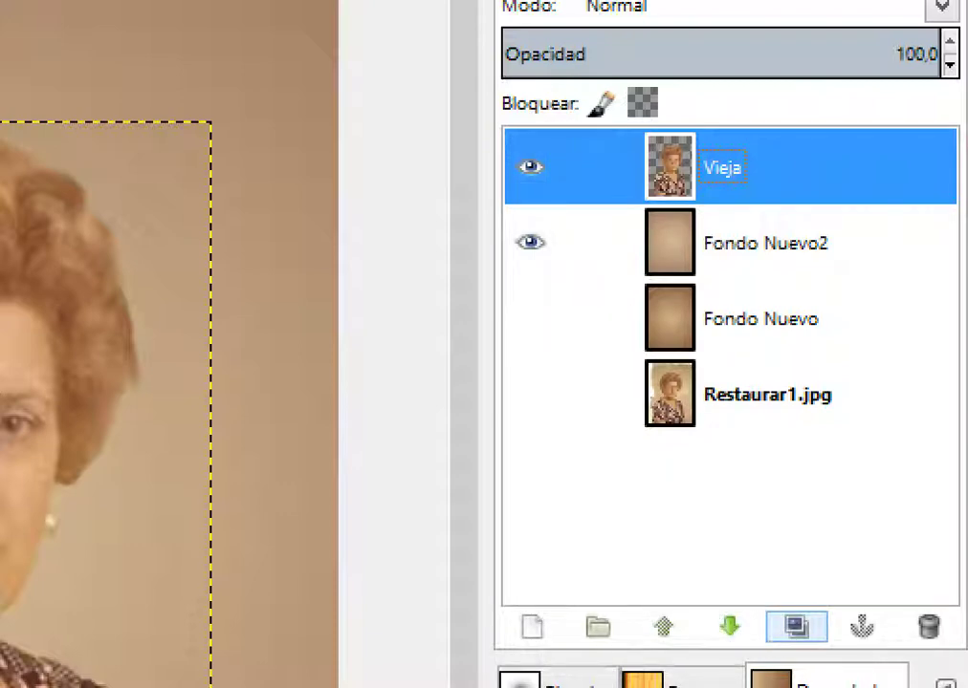
click(745, 243)
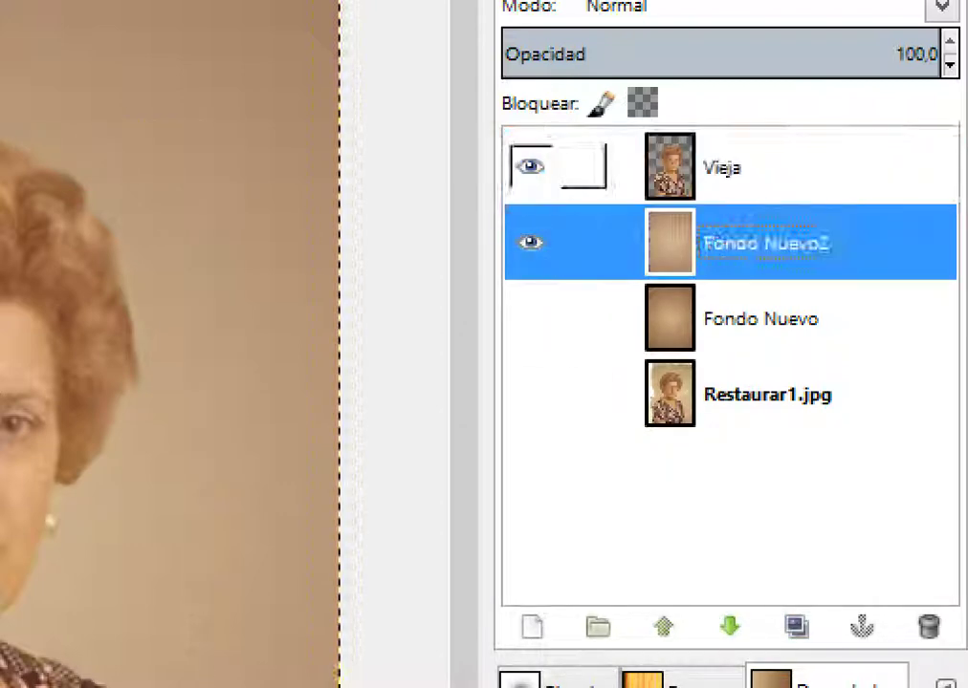
click(727, 167)
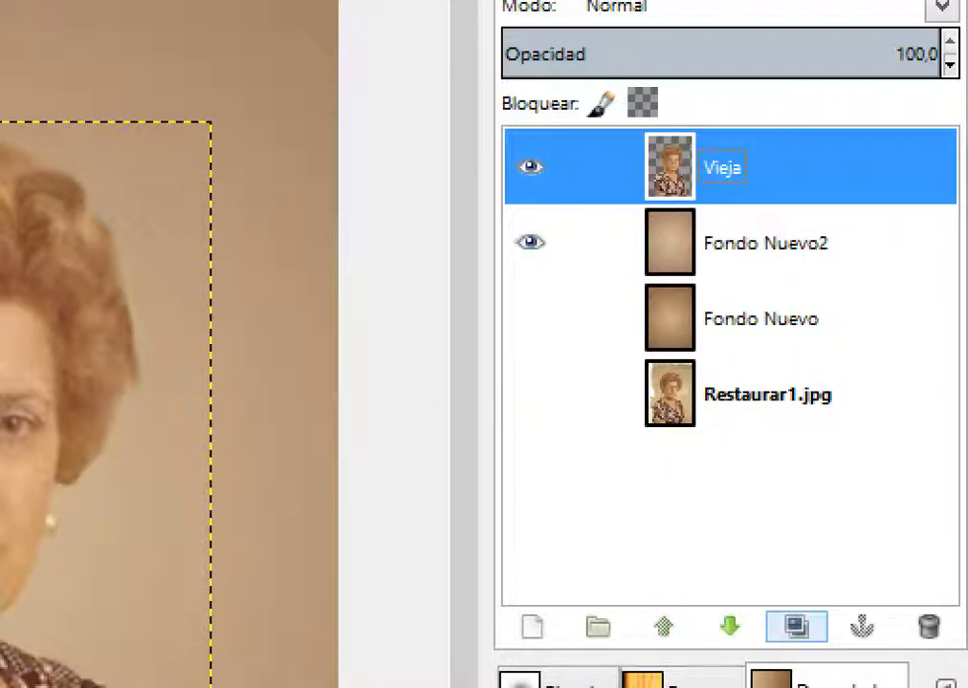
- Duplicate the Vieja layer and rename the copy as Sombra Vieja
click(797, 627)
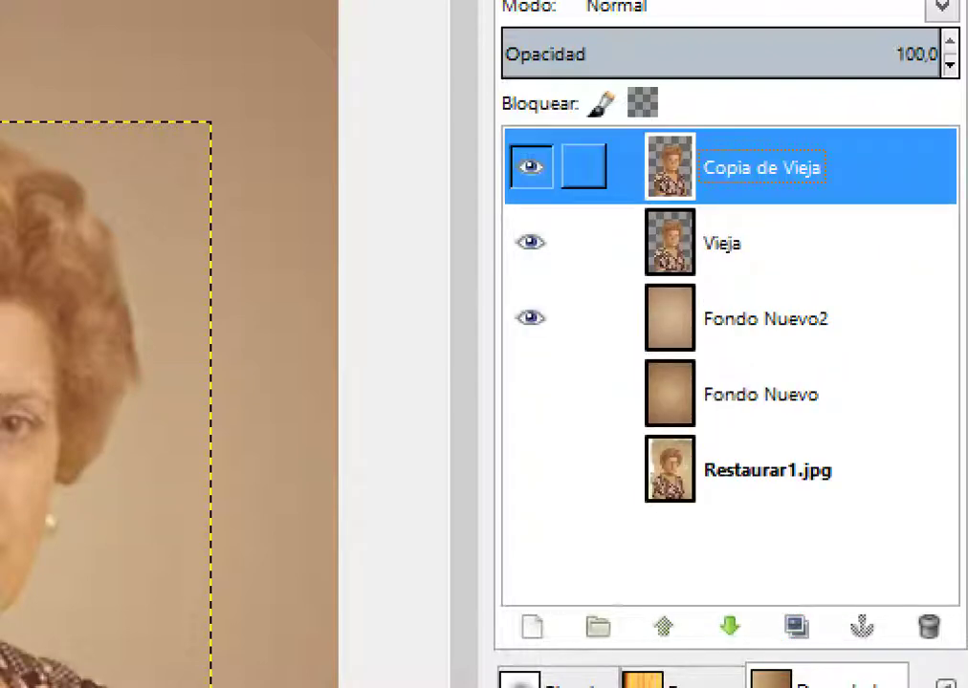
double_click(762, 167)
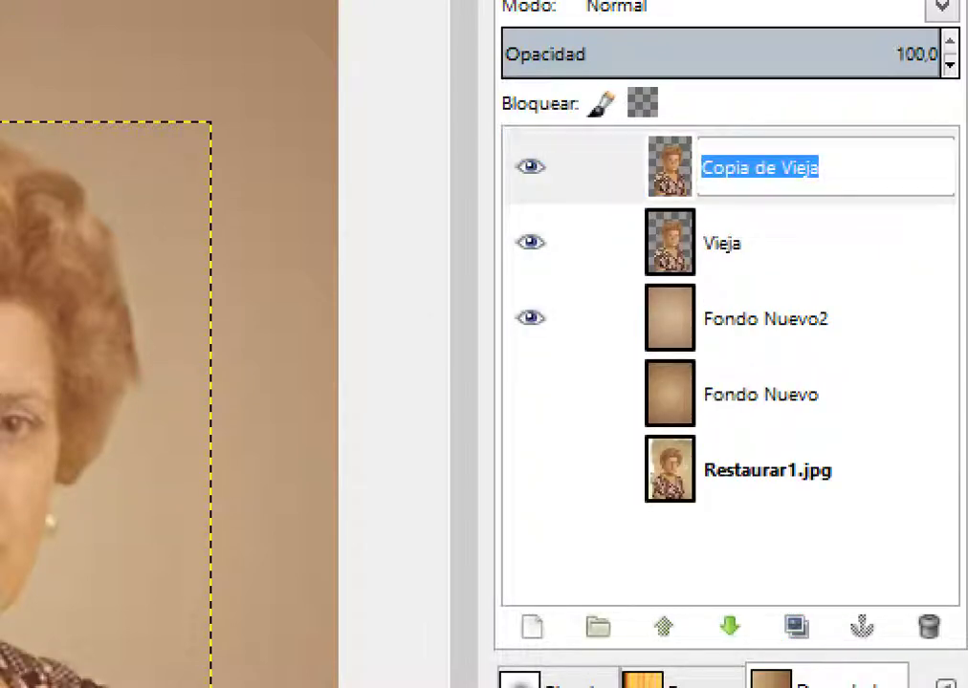
text(Som)
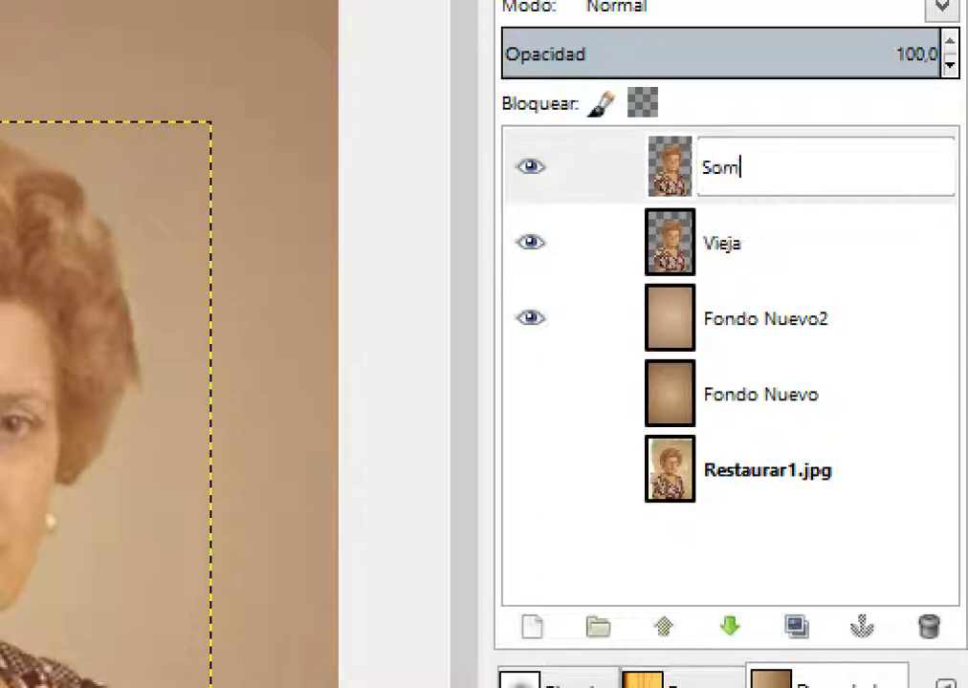
text(bra Viej)
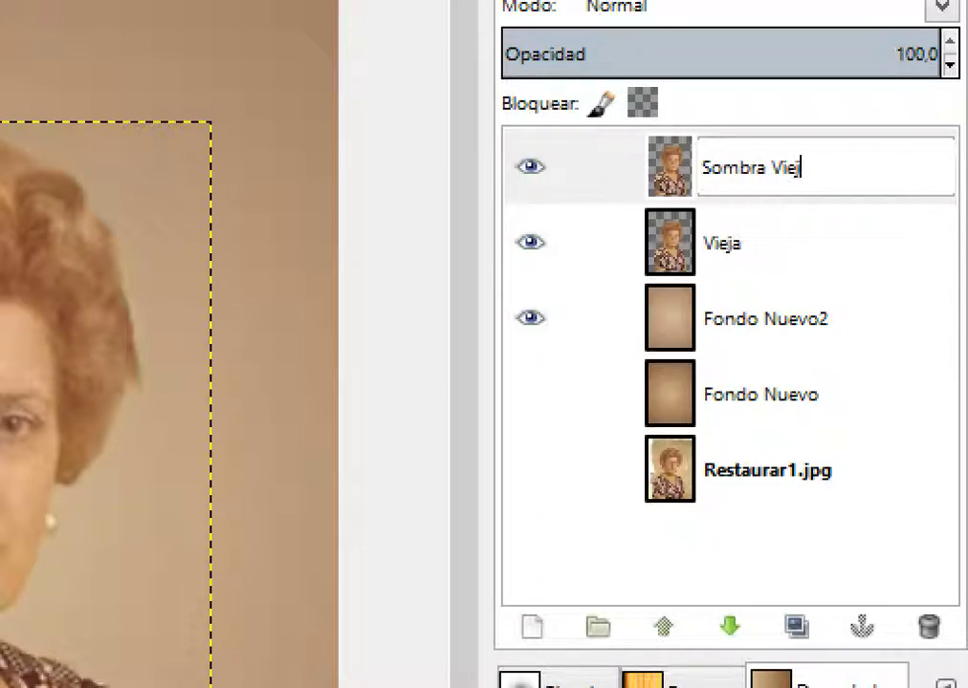
text(a)
key(Return)
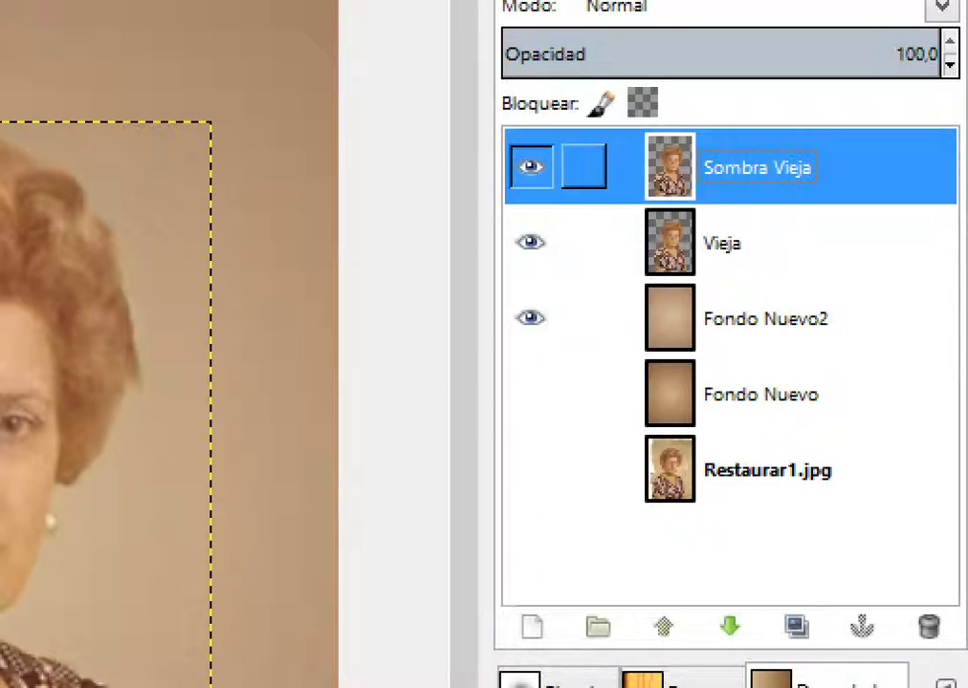
- Lock the alpha channel of the Sombra Vieja layer and hide all the other layers
click(531, 167)
click(531, 167)
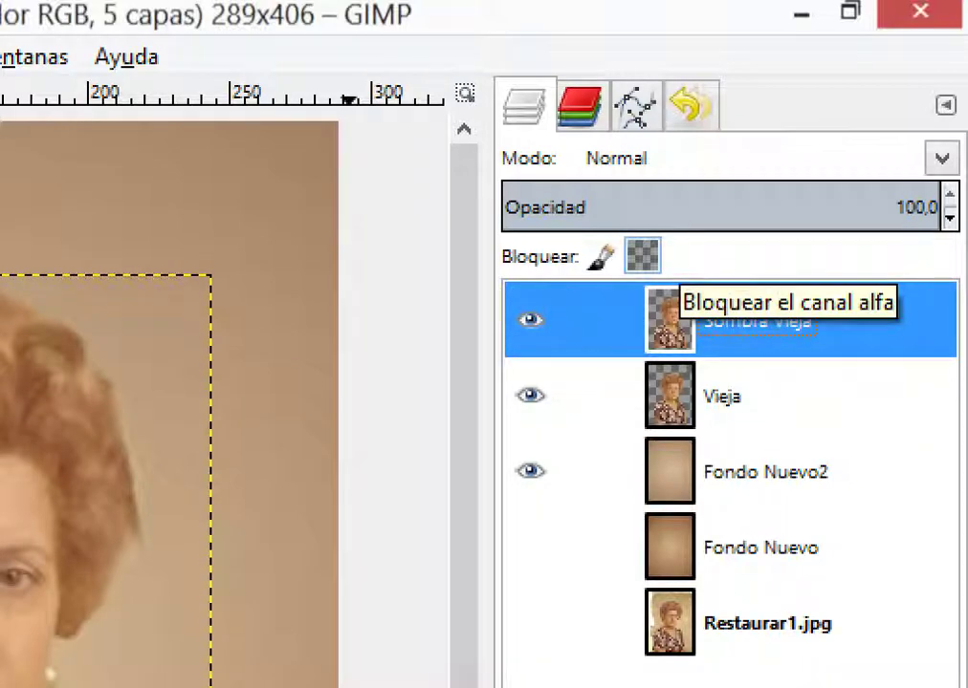
click(642, 256)
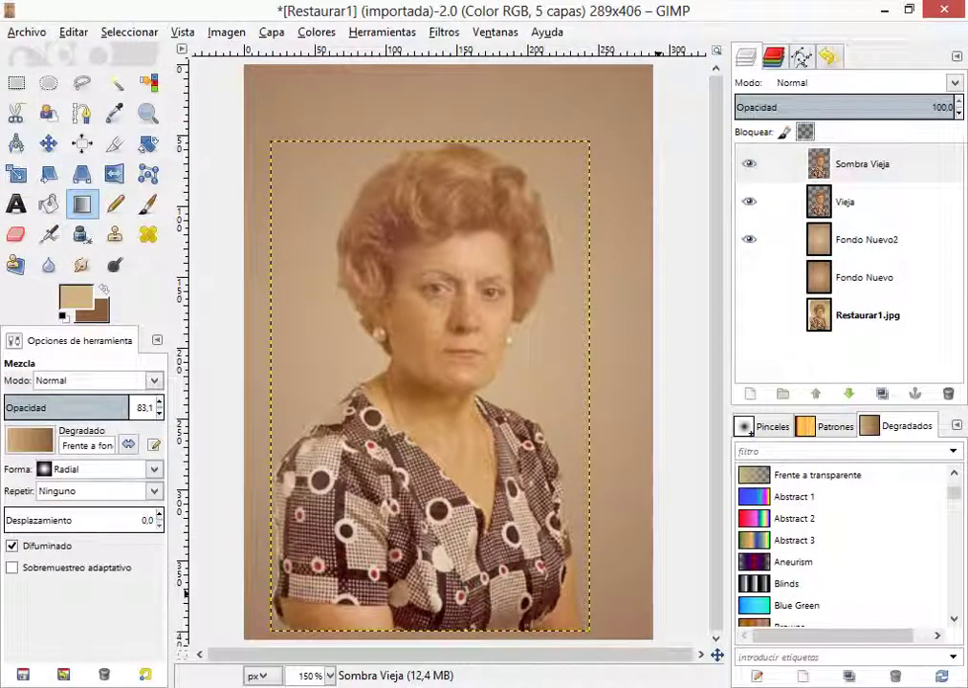
click(627, 314)
click(749, 239)
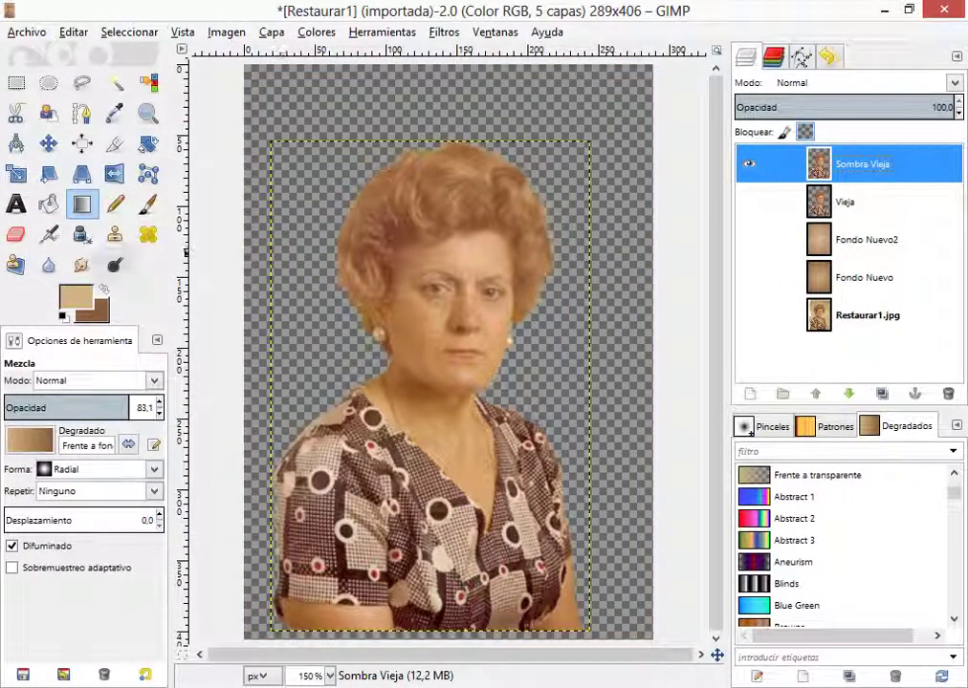
- Choose the Paintbrush tool and set the foreground colour to black (000000)
key(p)
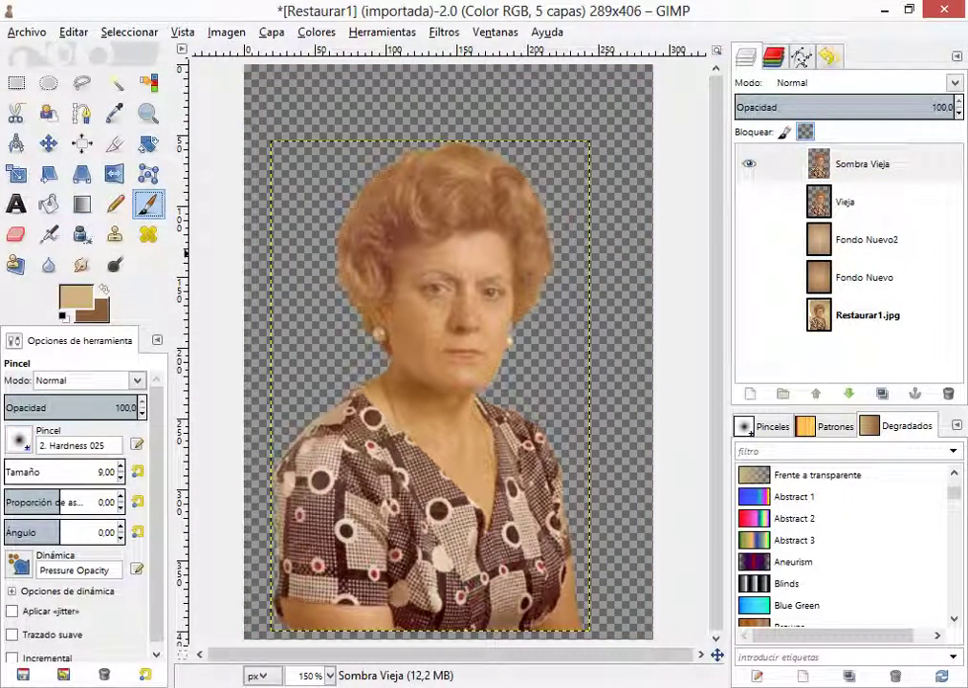
click(76, 297)
drag(507, 164, 463, 141)
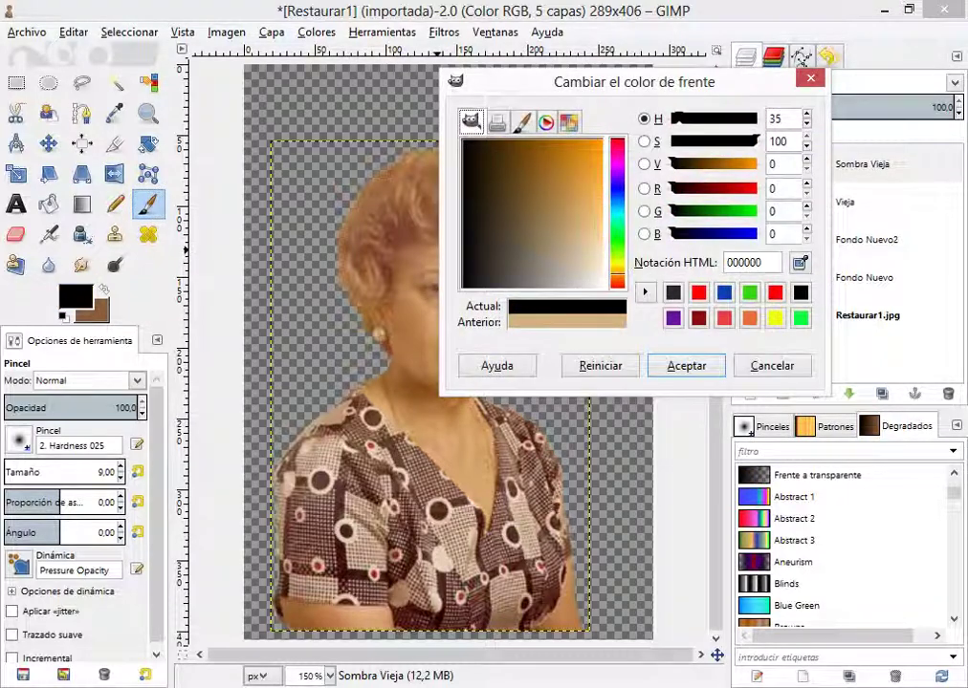
click(685, 366)
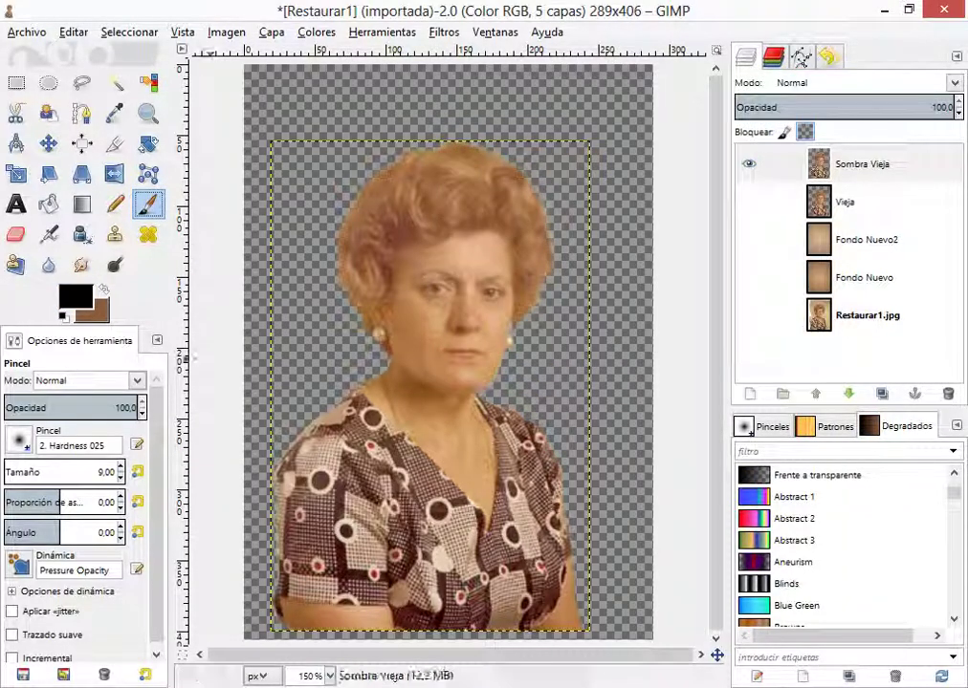
- Paint the whole Sombra Vieja figure black with a brush size of about 110 and alpha locked, undoing the unlocked stroke across the shoulders
click(16, 468)
mouse_move(349, 167)
mouse_down()
mouse_move(585, 179)
mouse_move(410, 269)
mouse_move(425, 327)
mouse_move(364, 268)
mouse_up()
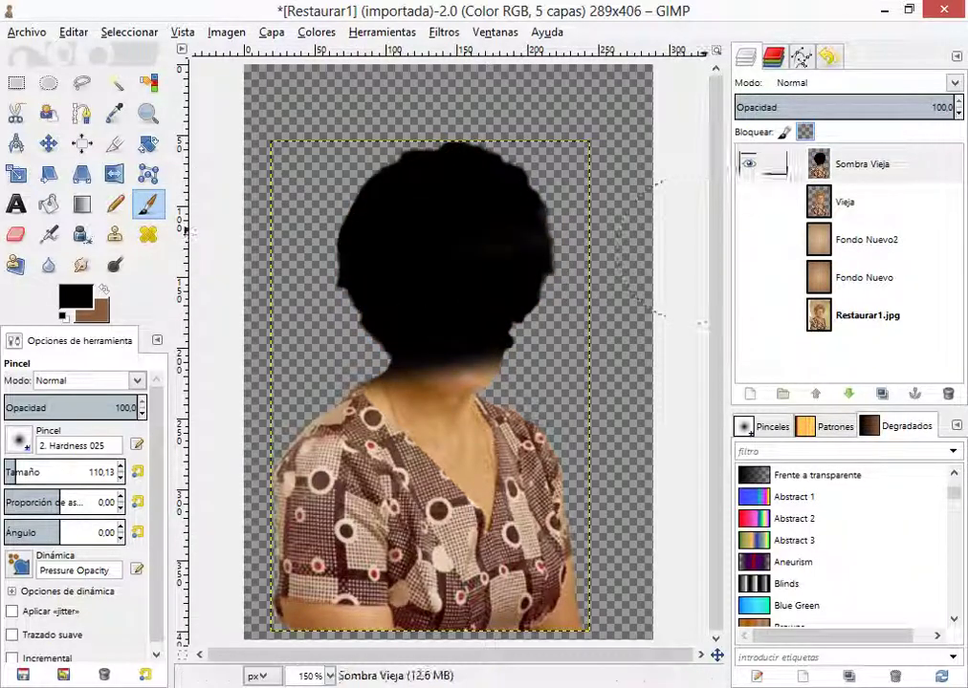
mouse_move(205, 400)
mouse_down()
mouse_move(610, 400)
mouse_move(635, 431)
mouse_up()
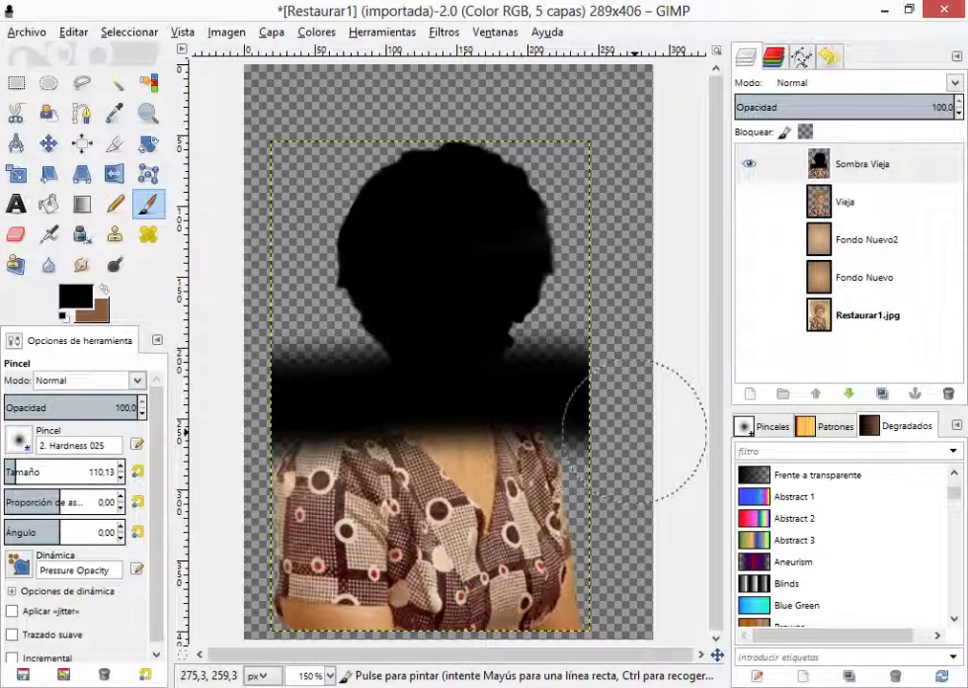
key(ctrl+z)
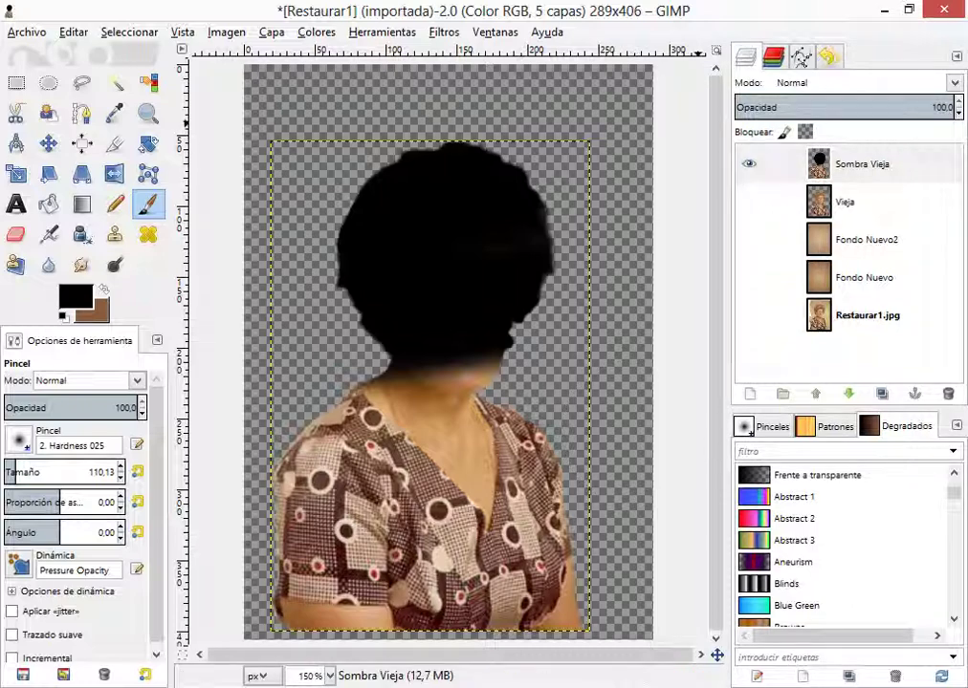
mouse_move(485, 226)
mouse_down()
mouse_move(237, 367)
mouse_move(286, 450)
mouse_move(421, 383)
mouse_move(473, 431)
mouse_move(439, 544)
mouse_move(530, 328)
mouse_move(542, 328)
mouse_move(536, 490)
mouse_up()
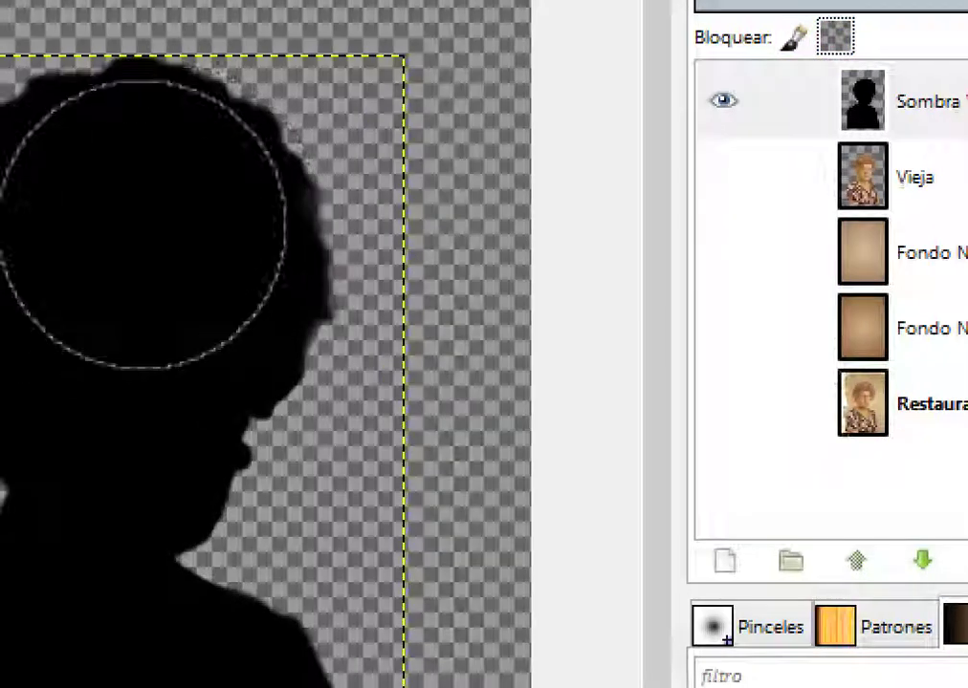
- Try painting beyond the head's outline with the alpha channel unlocked, undoing each stroke
drag(97, 242, 375, 223)
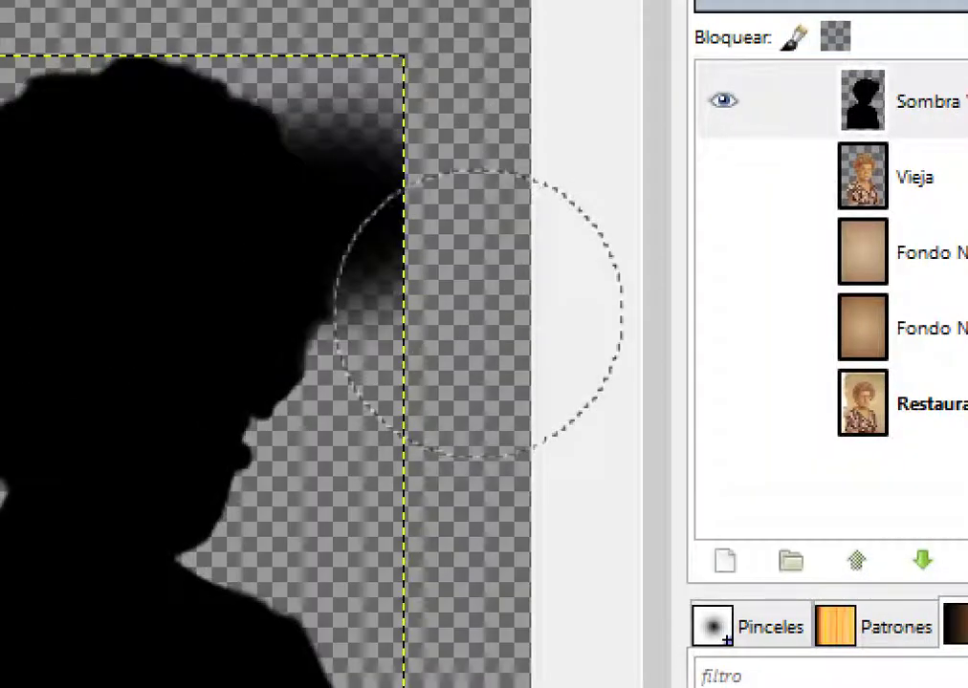
key(ctrl+z)
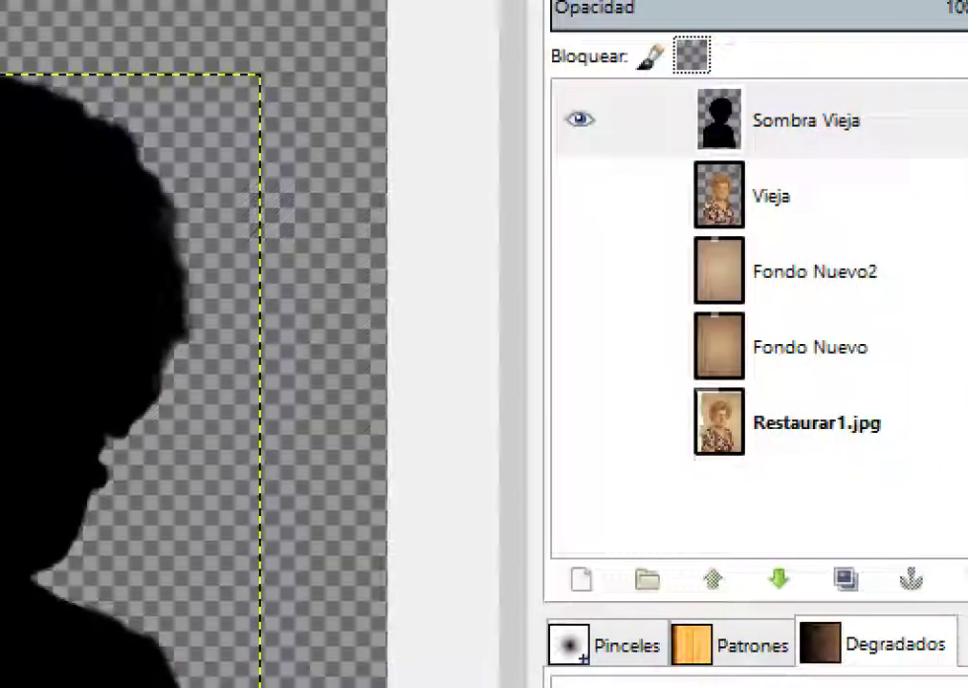
click(932, 105)
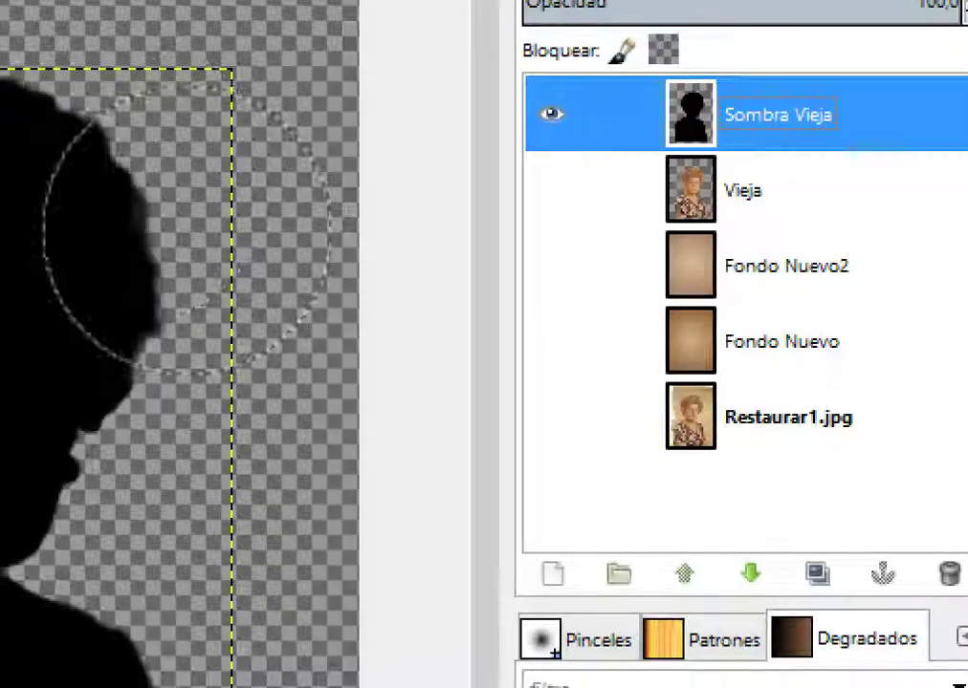
drag(134, 244, 319, 215)
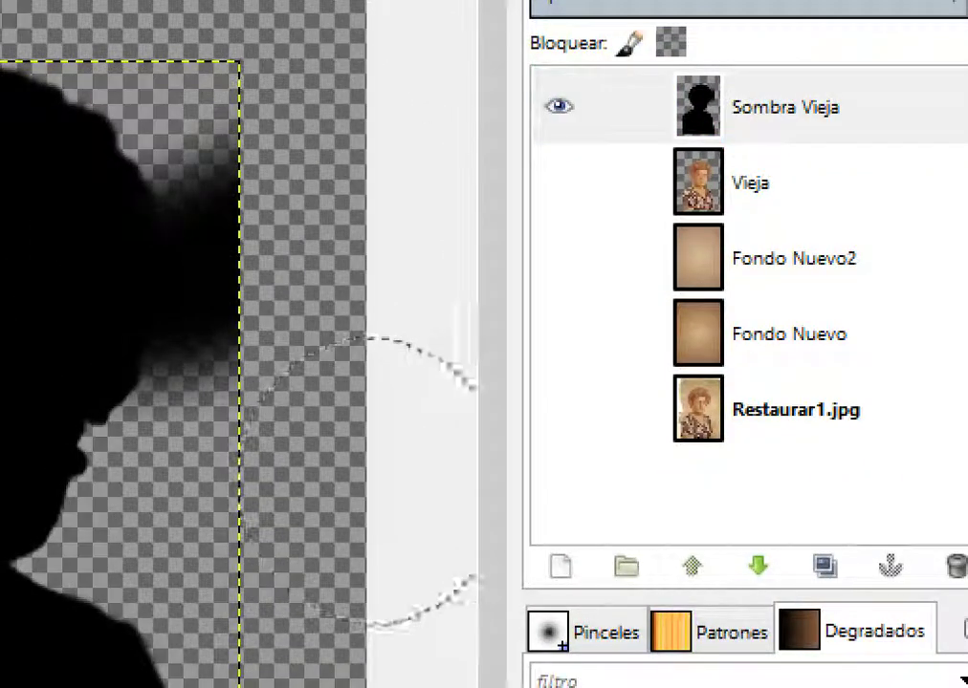
key(ctrl+z)
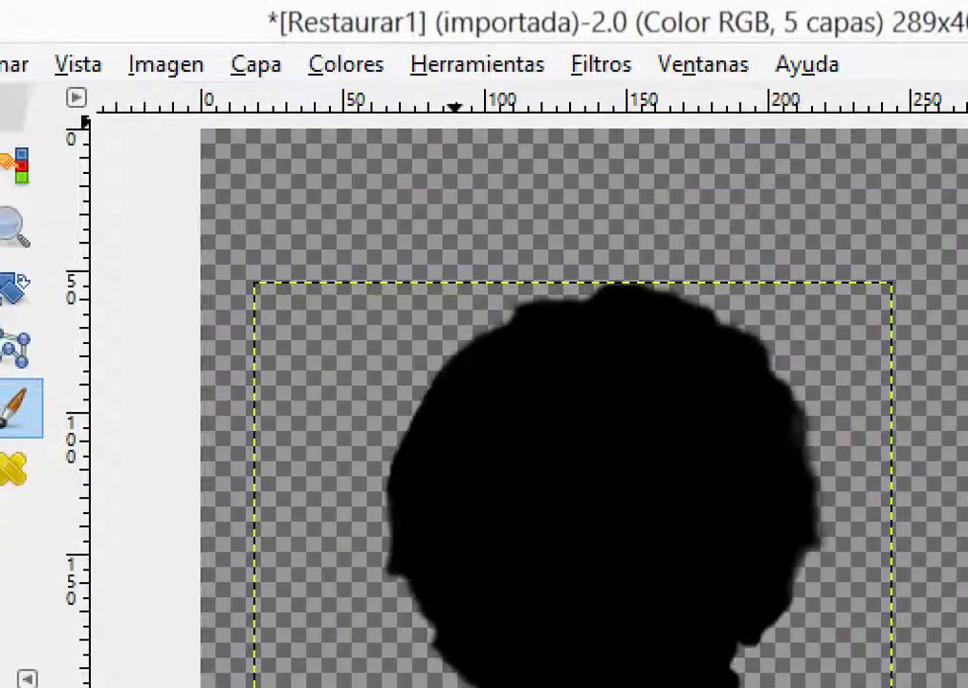
- Open the Gaussian blur filter for Sombra Vieja and compare the silhouette's edges with the preview off and on
click(601, 65)
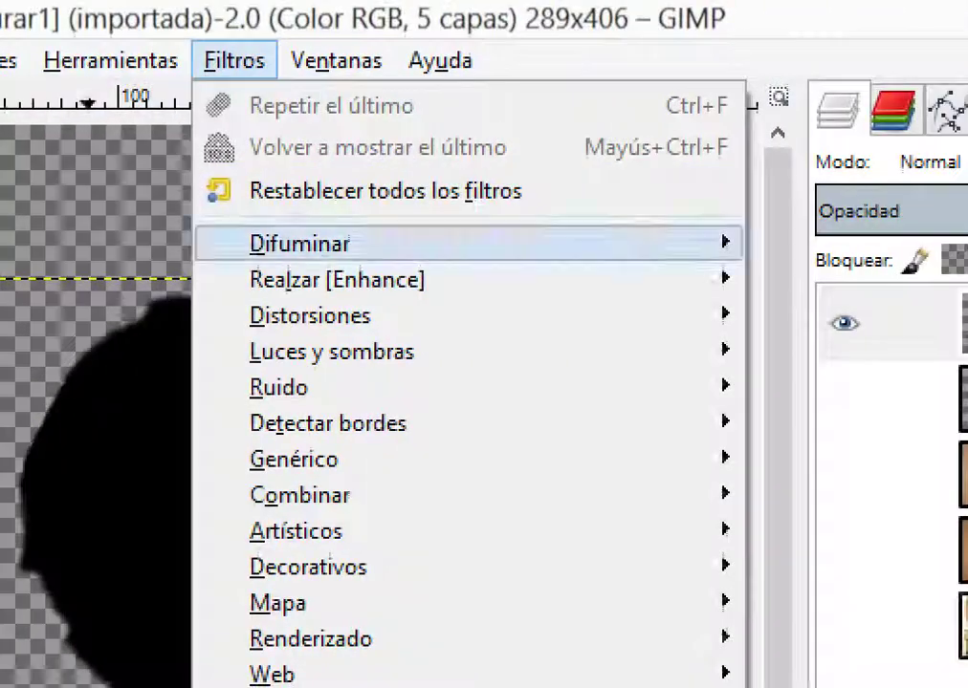
mouse_move(667, 248)
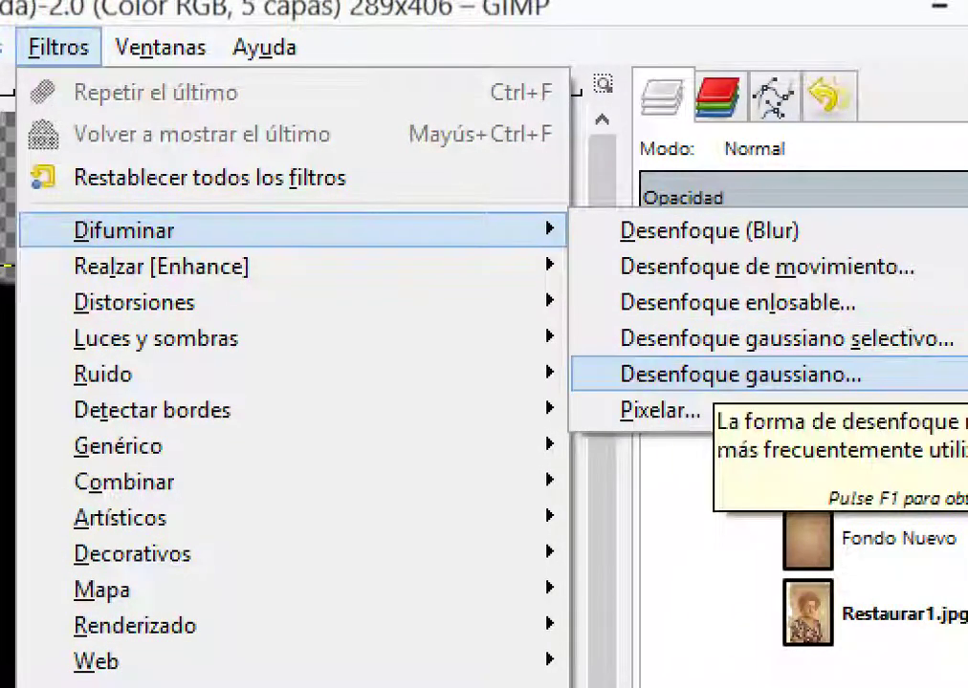
click(741, 375)
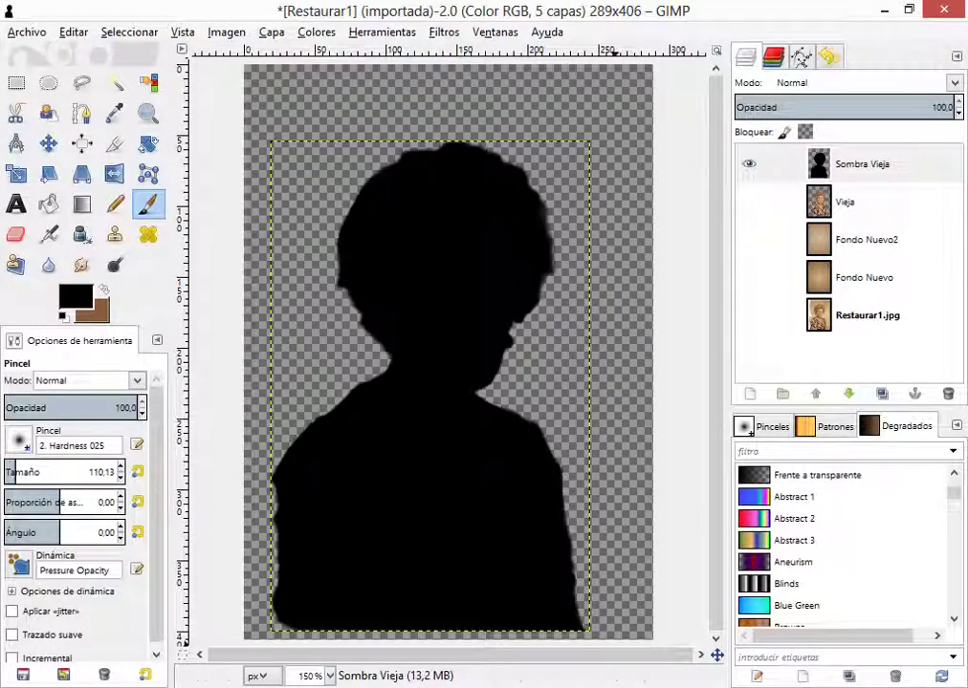
drag(490, 180, 551, 120)
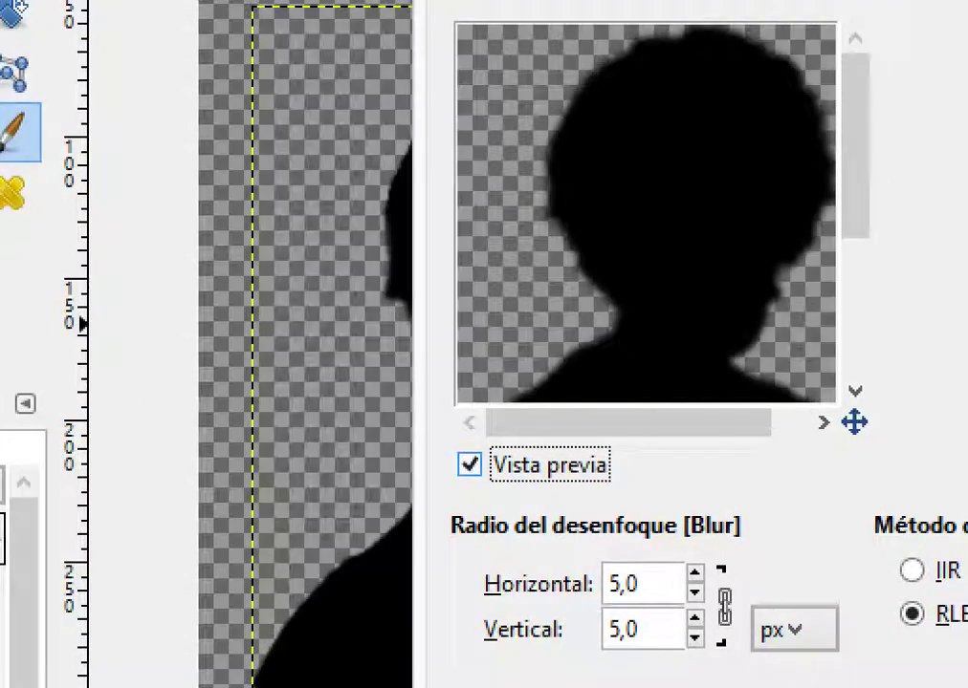
click(469, 465)
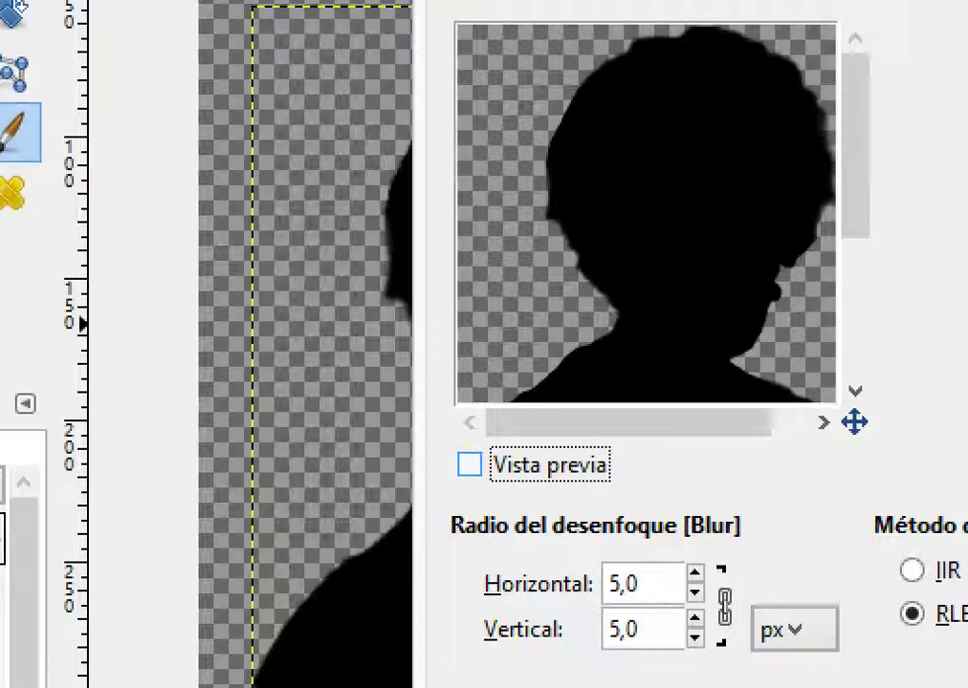
click(470, 464)
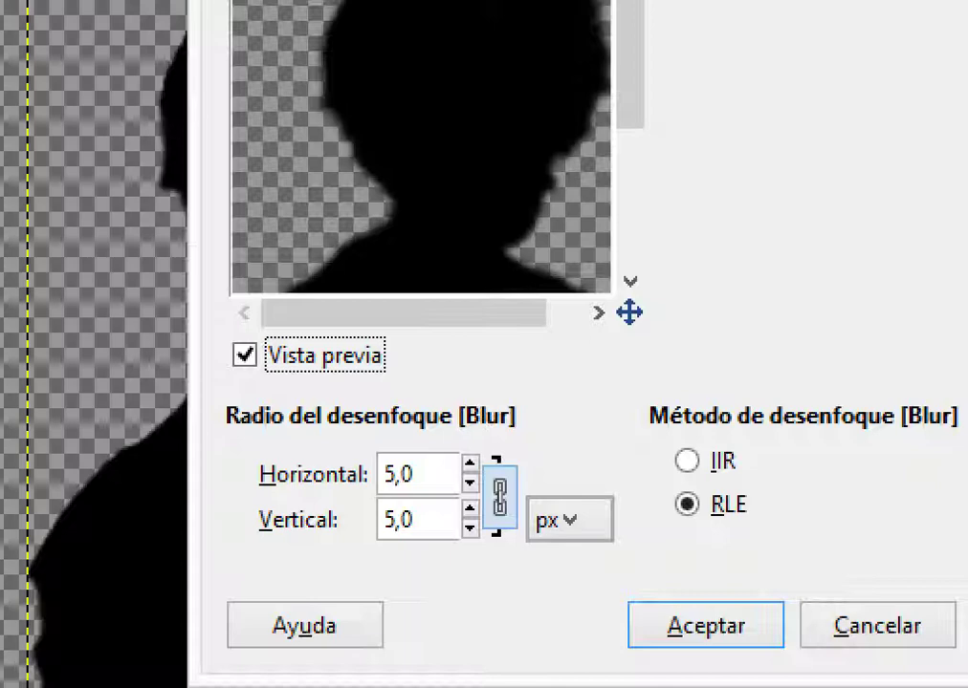
- Try adjusting the horizontal blur radius with its link to the vertical radius broken and restored
click(499, 497)
click(499, 498)
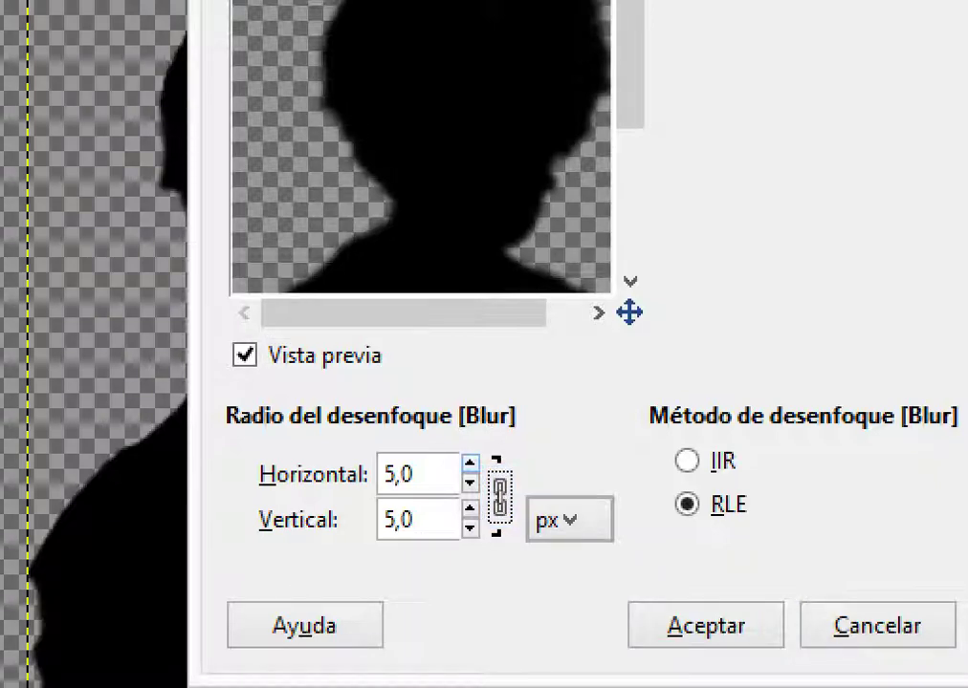
click(470, 464)
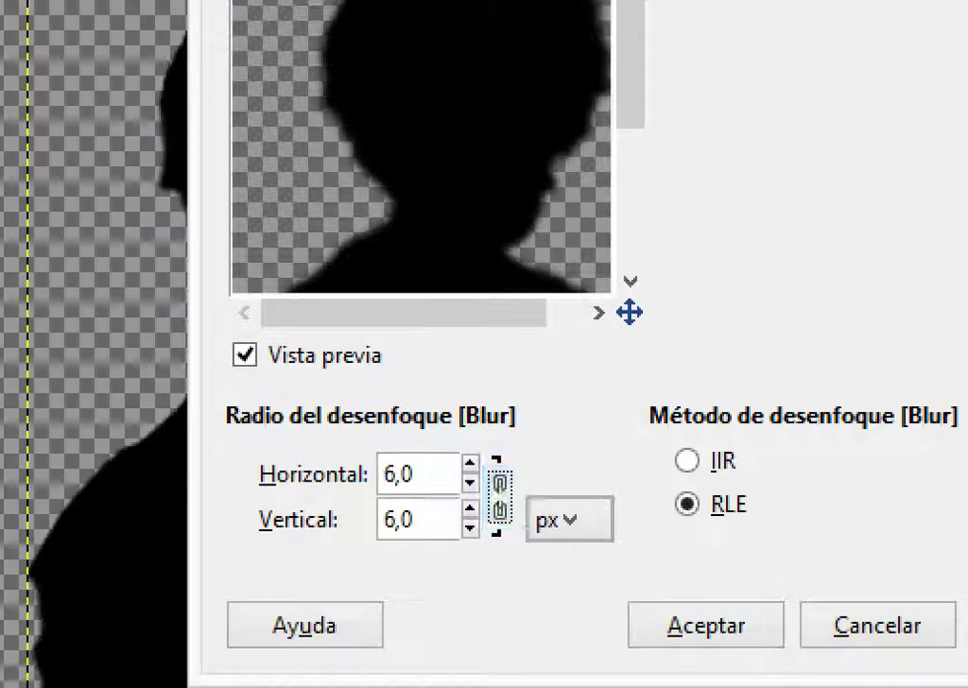
click(499, 498)
click(470, 464)
click(470, 483)
click(499, 498)
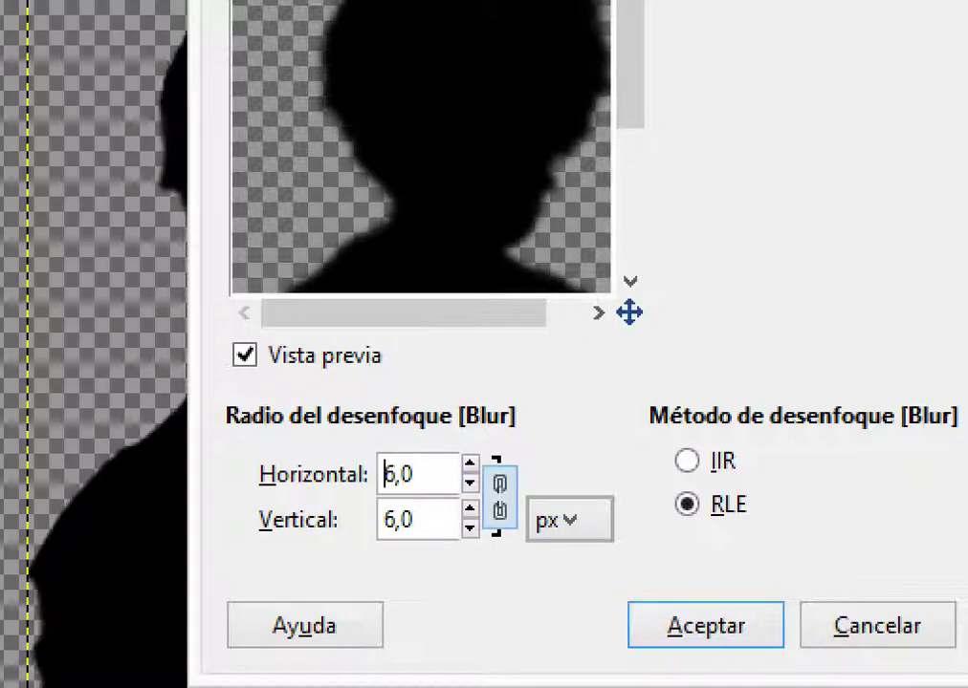
click(499, 497)
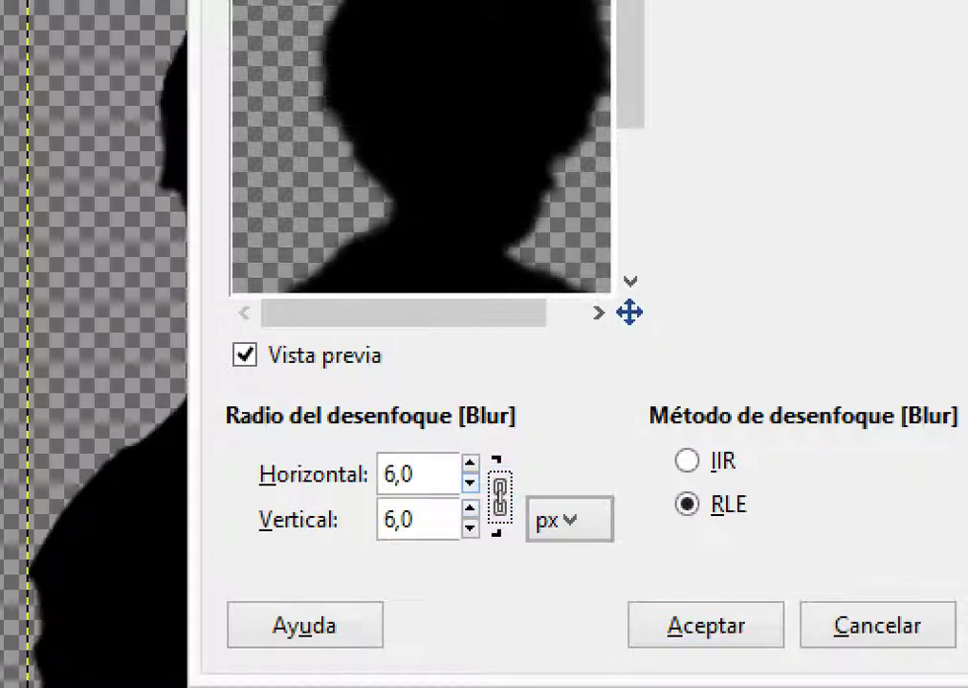
- Try a stronger Gaussian blur with both linked radii raised to 17 px
click(469, 462)
click(470, 462)
click(470, 462)
click(469, 461)
click(470, 462)
click(470, 462)
click(470, 463)
click(469, 463)
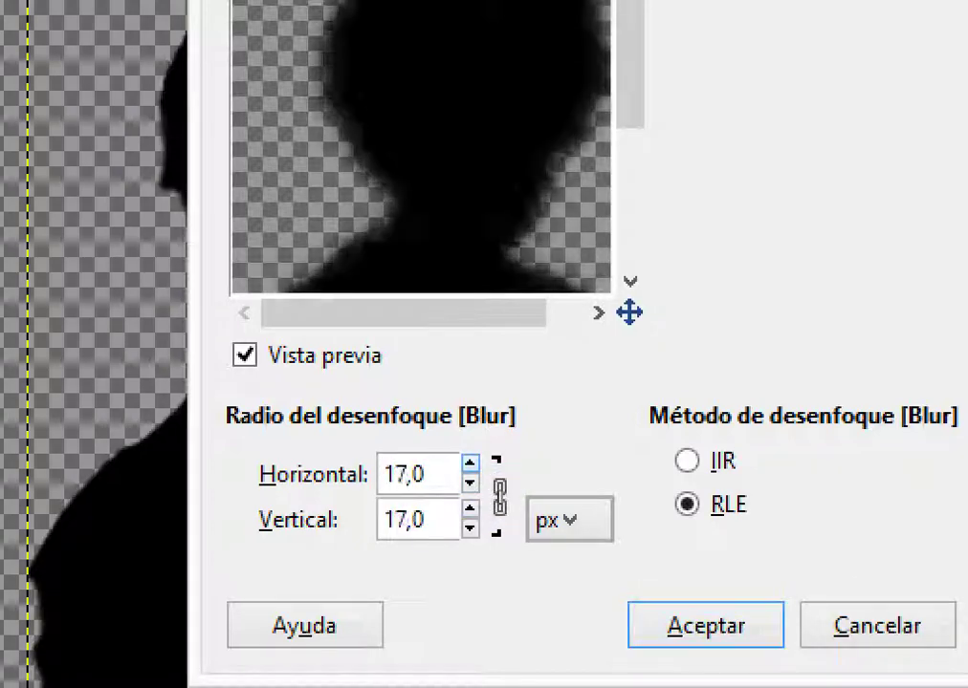
- Apply the Gaussian blur to Sombra Vieja with horizontal and vertical radii of 9 px
click(245, 355)
key(space)
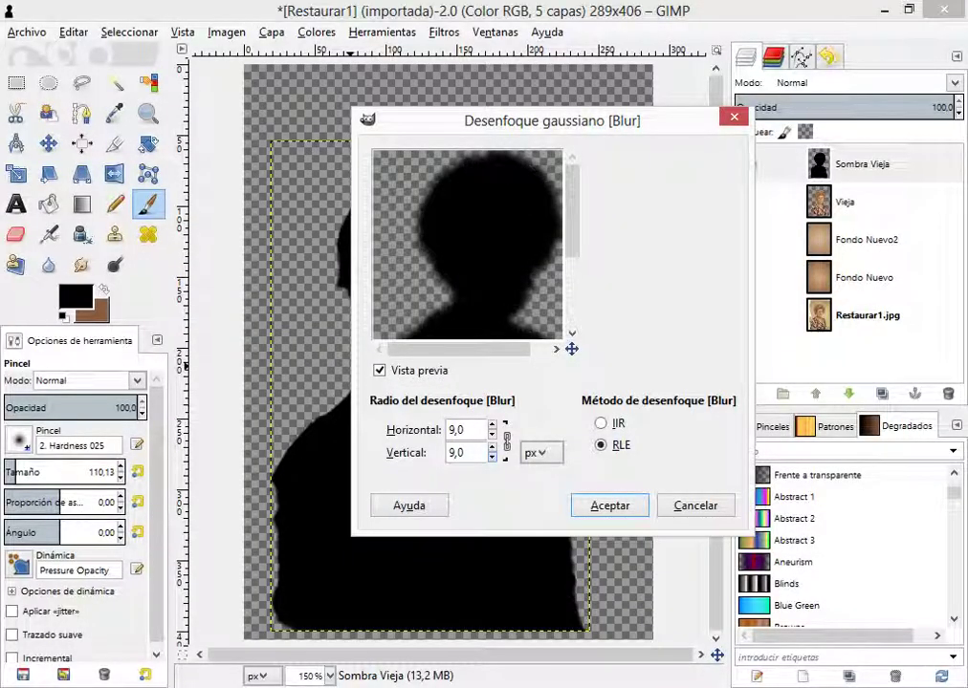
click(609, 505)
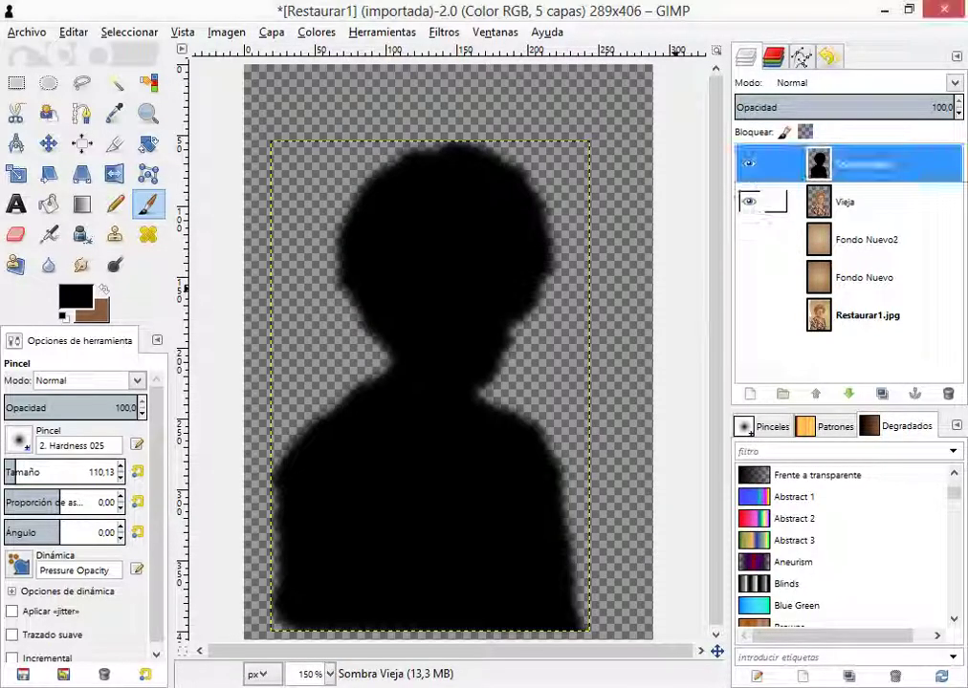
- Show the Fondo Nuevo2 background and raise the Vieja layer above Sombra Vieja
click(842, 203)
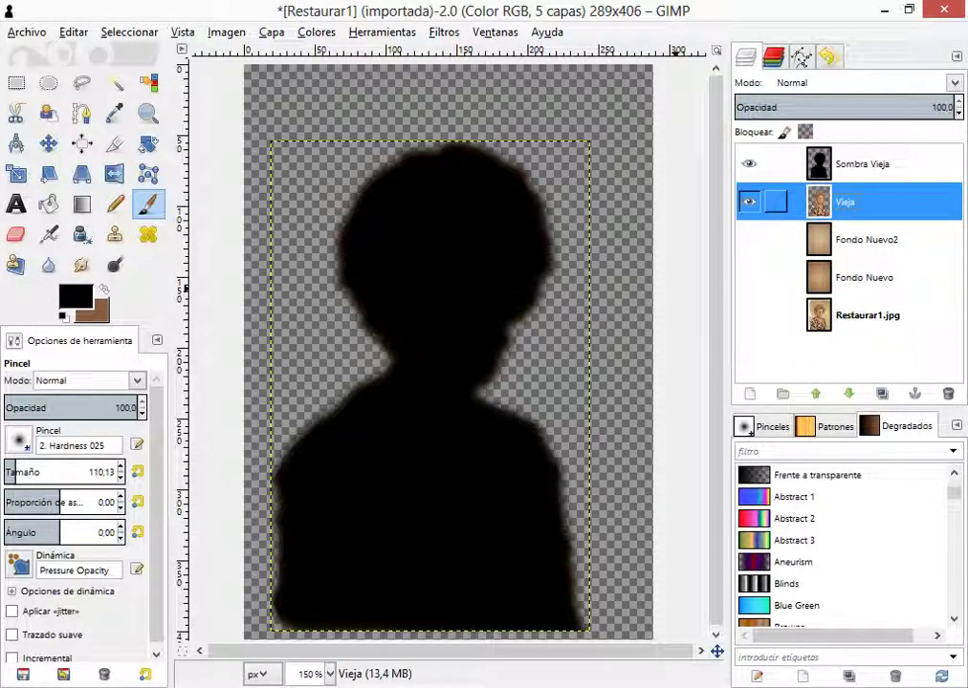
click(749, 239)
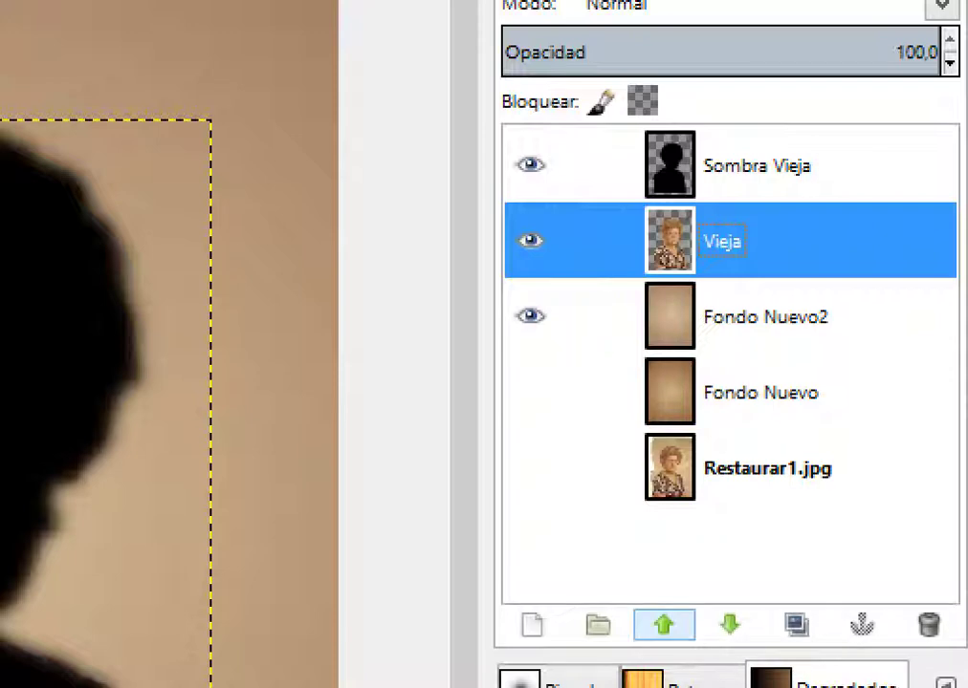
click(664, 625)
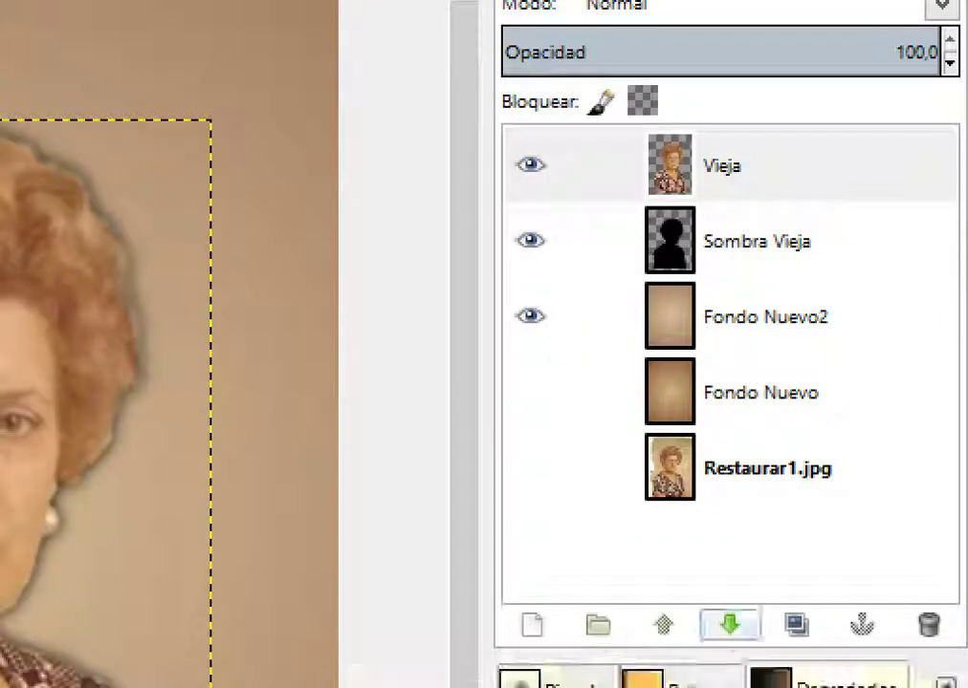
- Lower Vieja beneath Sombra Vieja, try reordering the two layers, and raise Vieja above the shadow again
click(730, 625)
click(726, 241)
drag(727, 241, 742, 130)
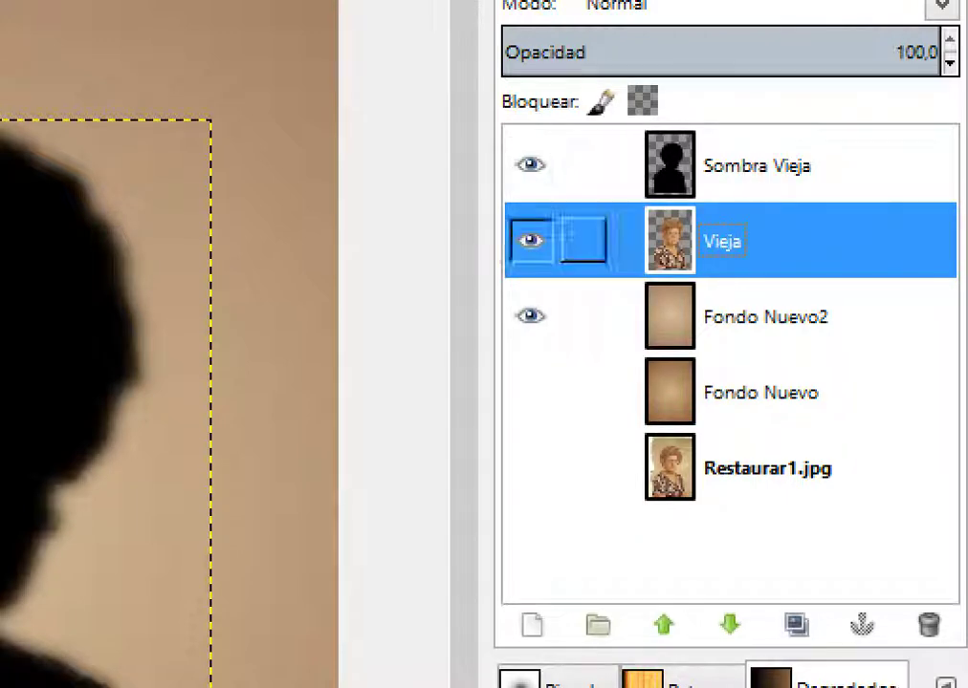
mouse_move(717, 241)
mouse_down()
mouse_move(716, 81)
mouse_move(713, 231)
mouse_up()
drag(755, 166, 673, 272)
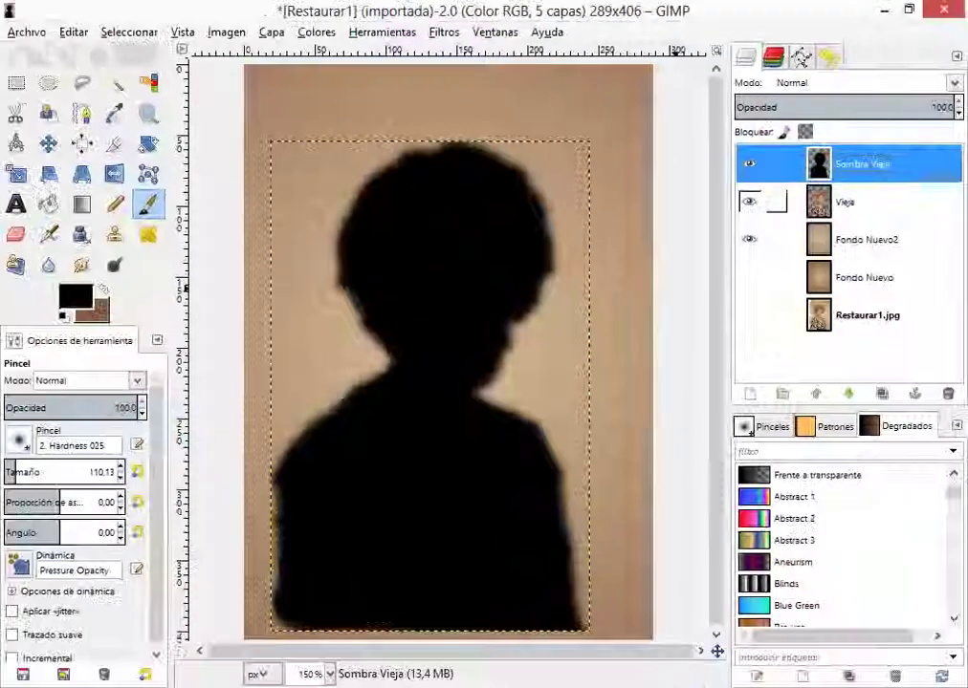
click(719, 242)
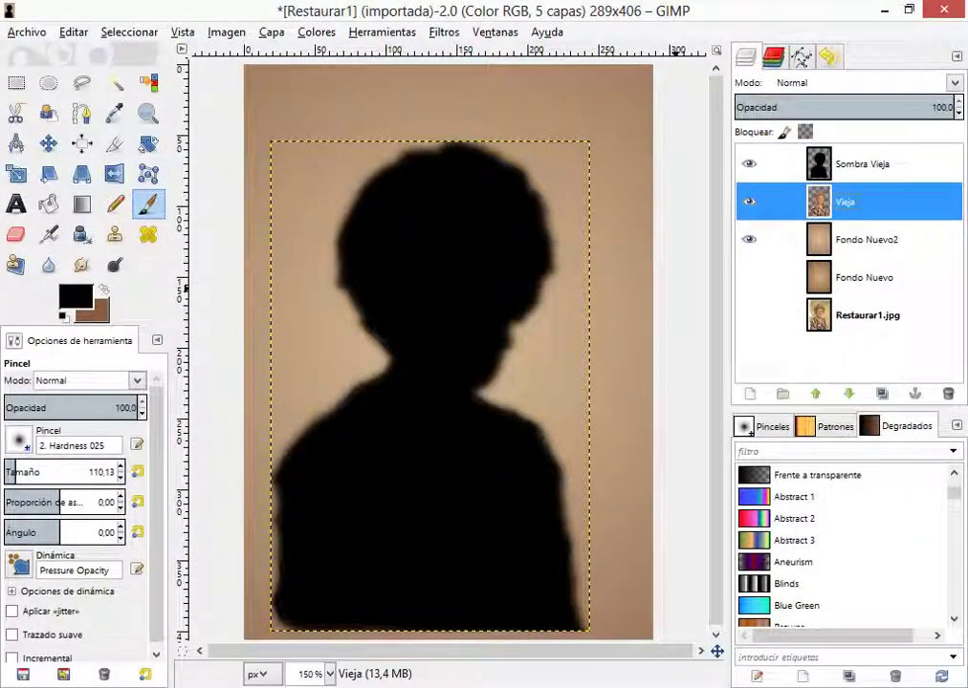
click(815, 393)
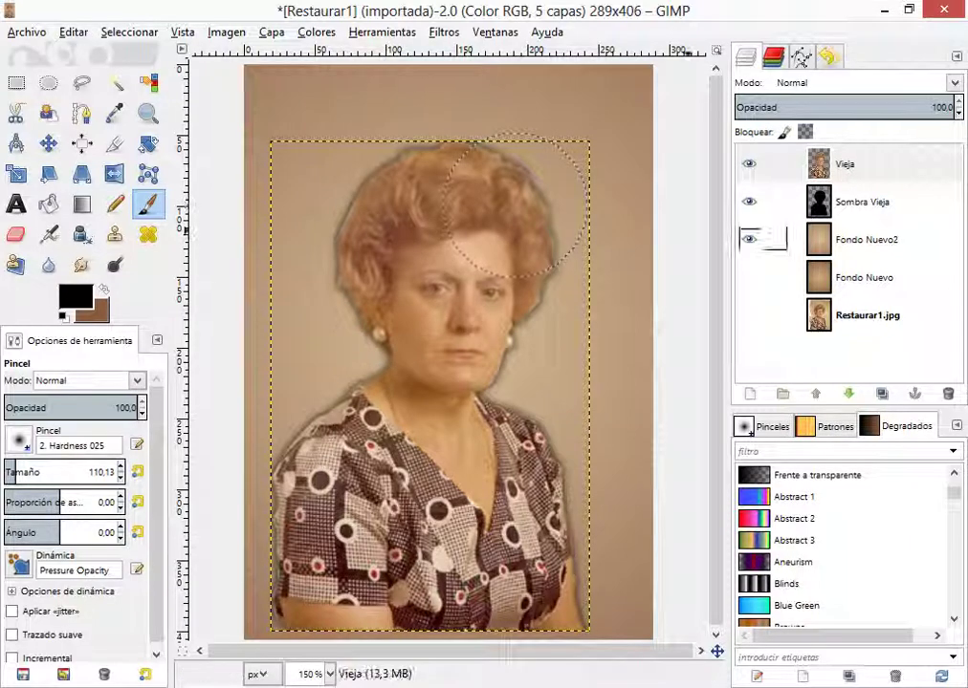
- Activate the Move tool on the Sombra Vieja layer and try shifting the shadow by its thin edge beside the neck
click(861, 203)
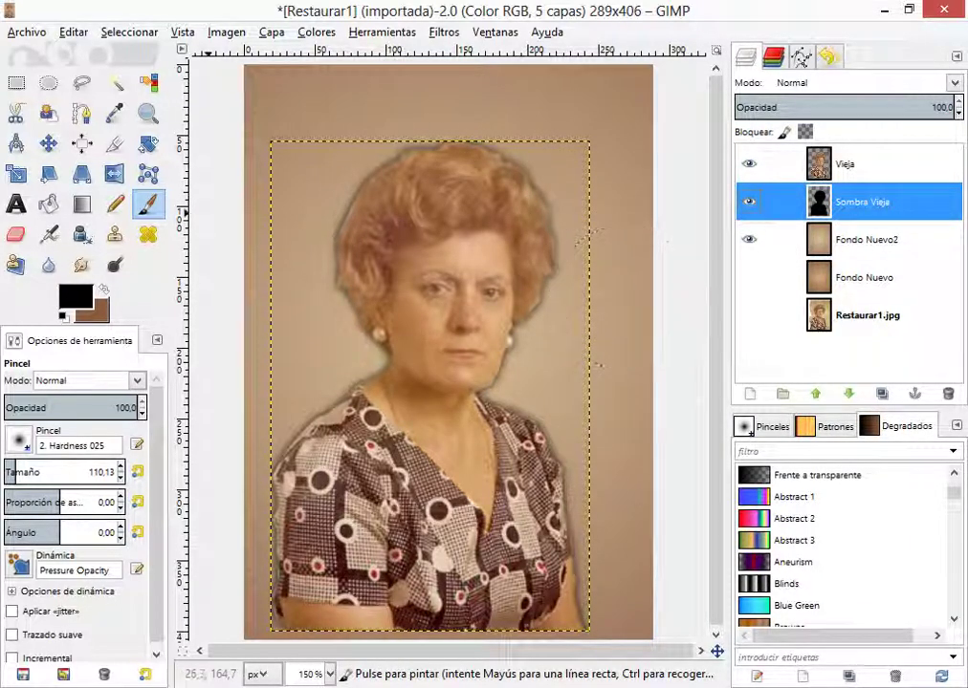
click(48, 143)
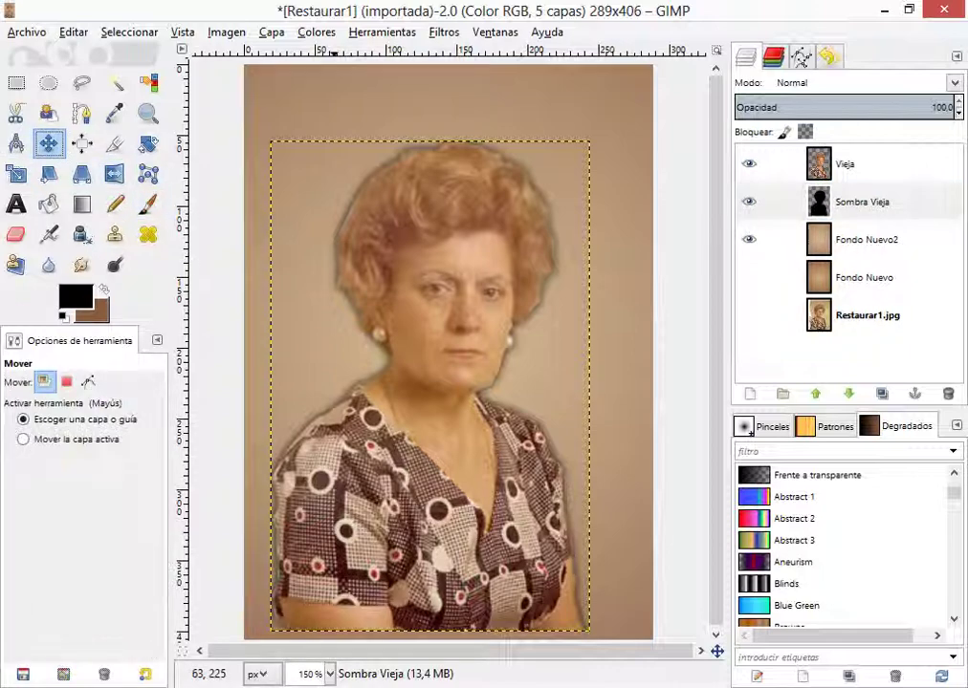
drag(341, 395, 330, 391)
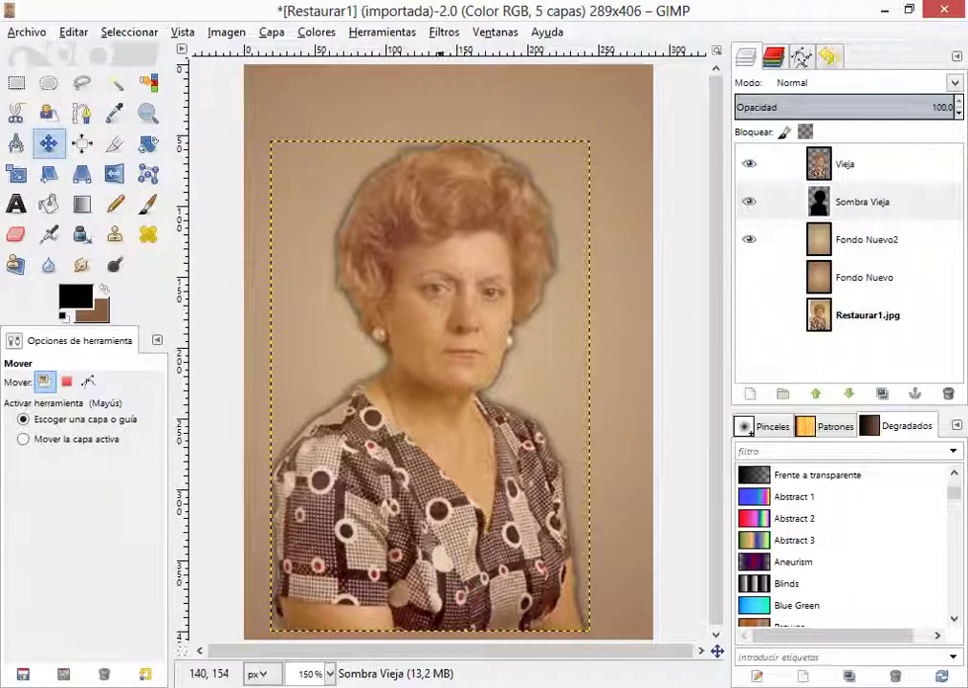
scroll(768, 580, up, 5)
drag(378, 362, 295, 332)
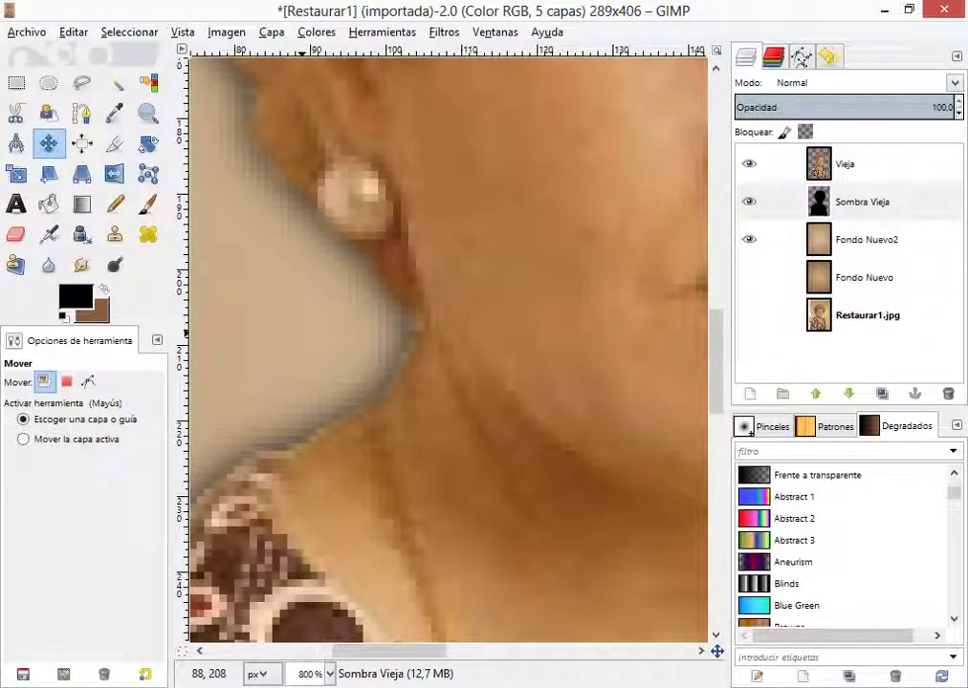
scroll(306, 289, down, 6)
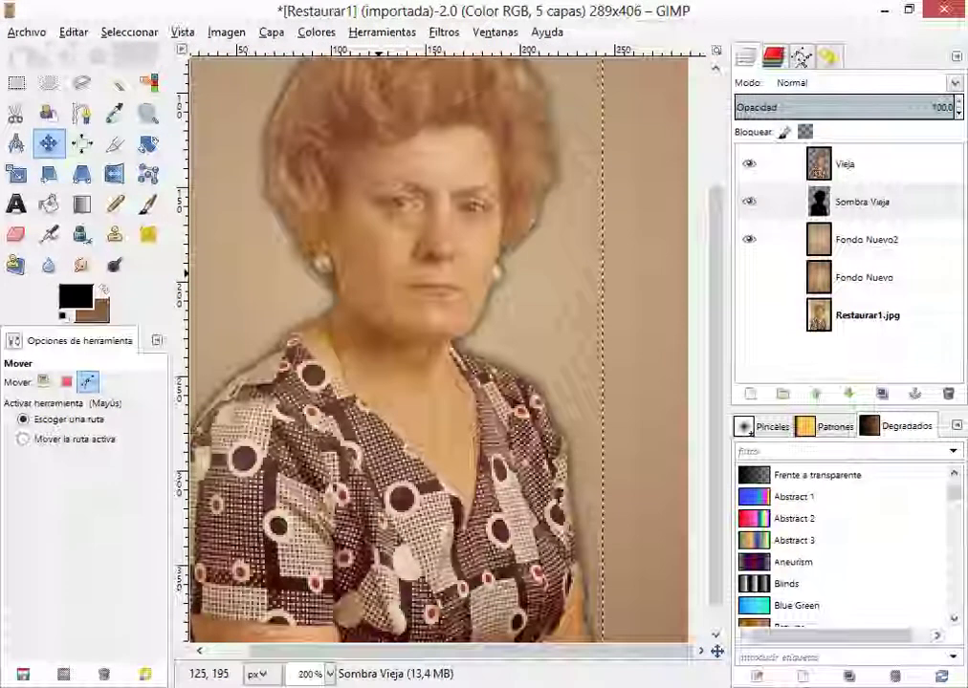
scroll(323, 314, up, 1)
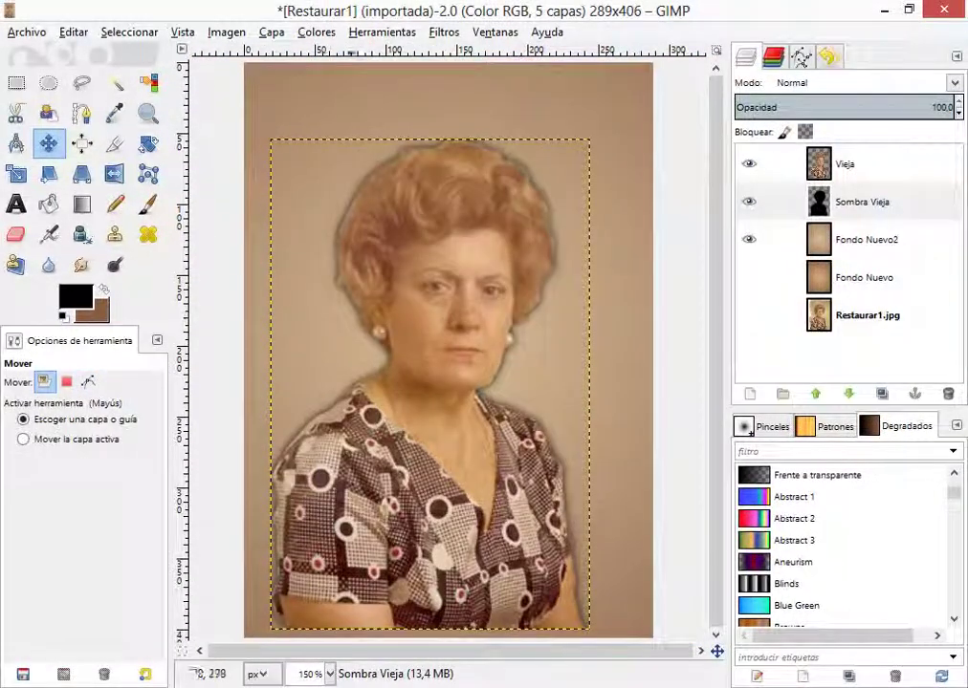
- Hide Vieja, offset the Sombra Vieja layer slightly to the left of the figure, and show Vieja again
click(748, 164)
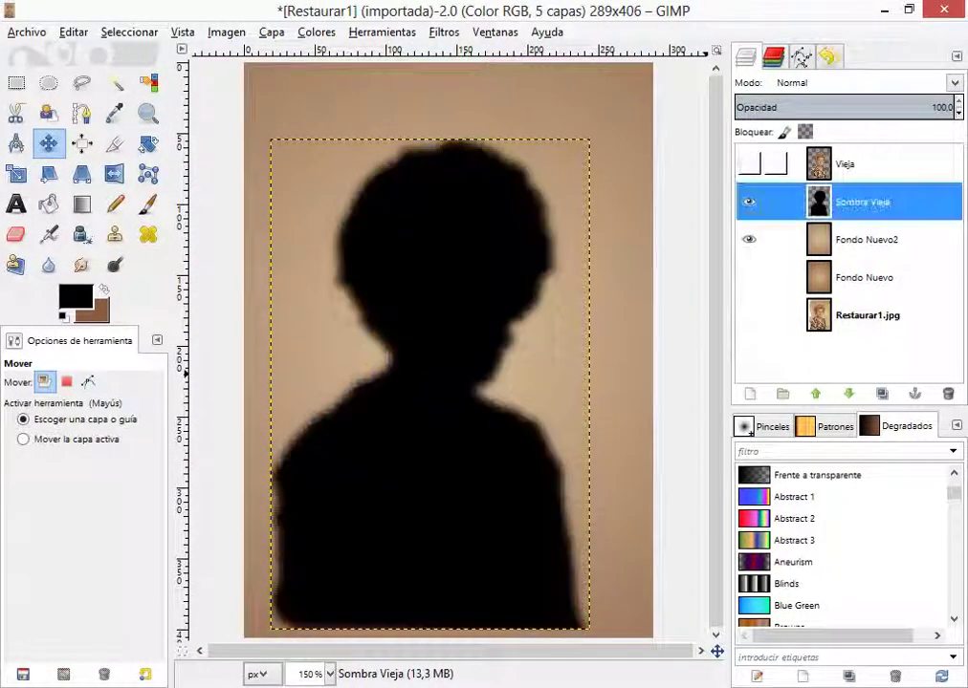
drag(429, 383, 413, 382)
click(749, 164)
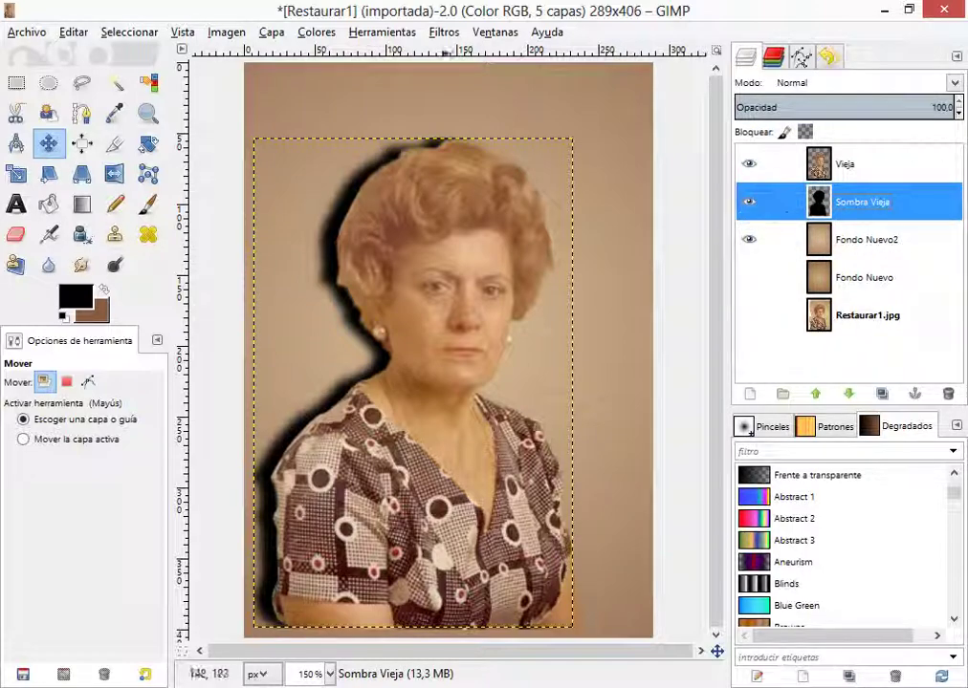
mouse_move(417, 391)
mouse_down()
mouse_move(401, 379)
mouse_move(420, 384)
mouse_up()
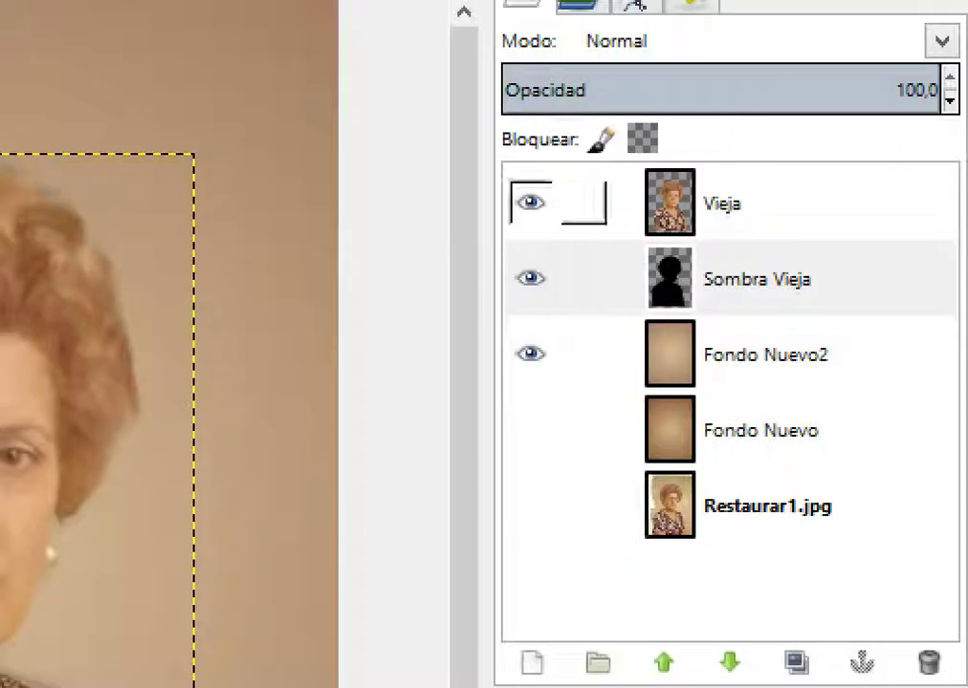
- Reduce the Sombra Vieja layer's opacity to 34,3 and view the shadow without the layer outline around it
click(765, 280)
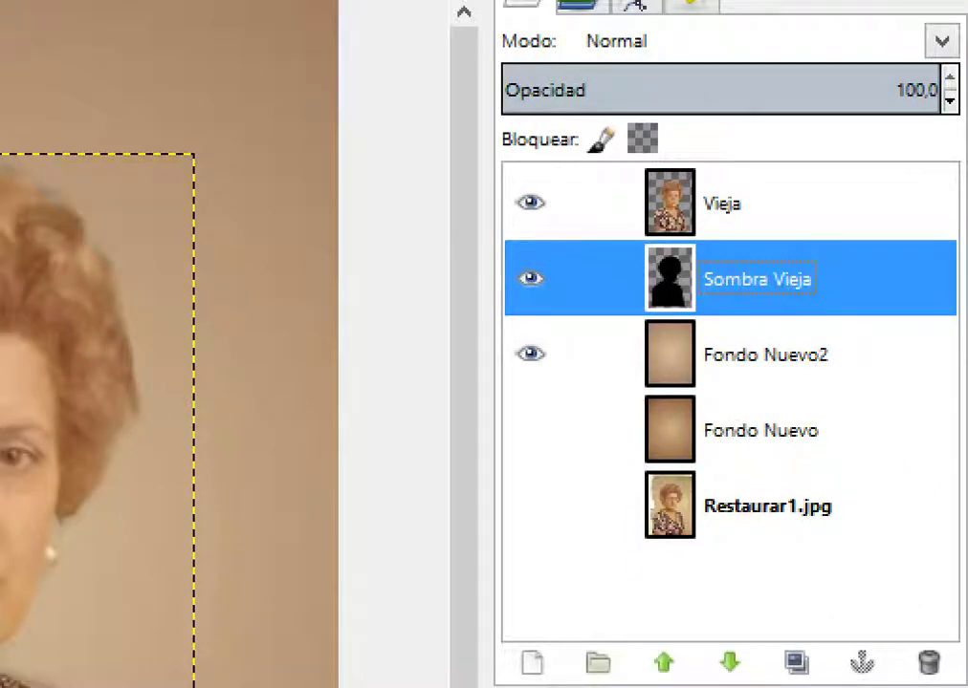
click(737, 79)
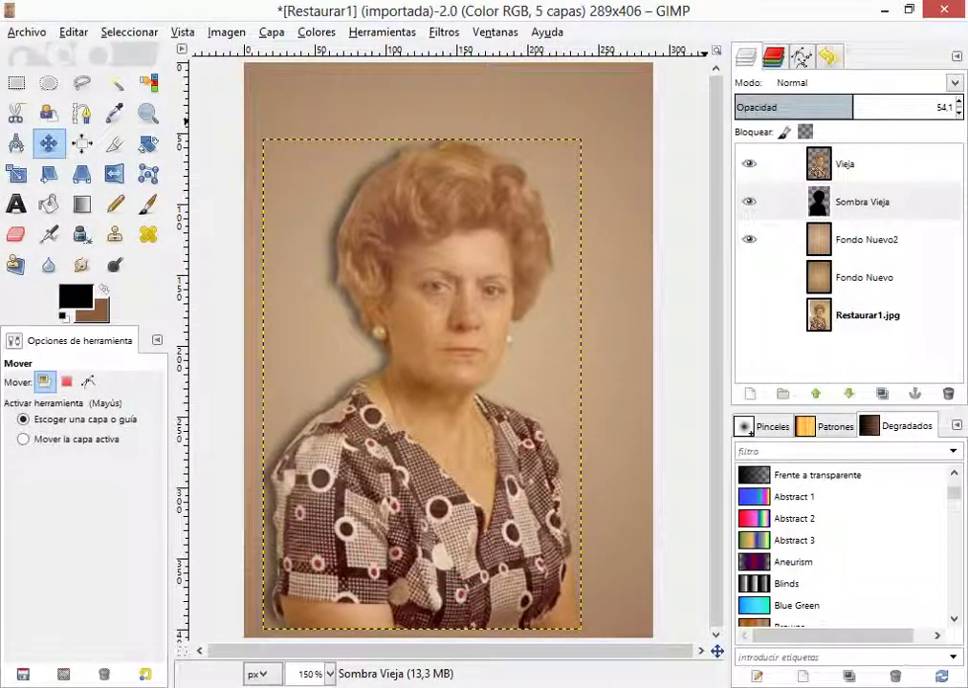
drag(852, 108, 802, 107)
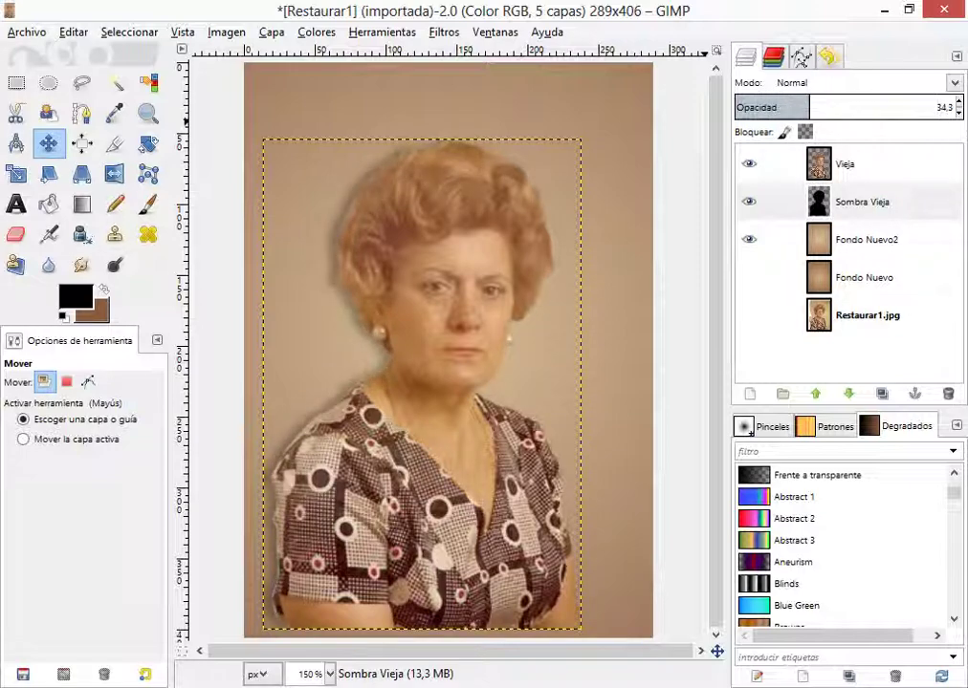
click(760, 239)
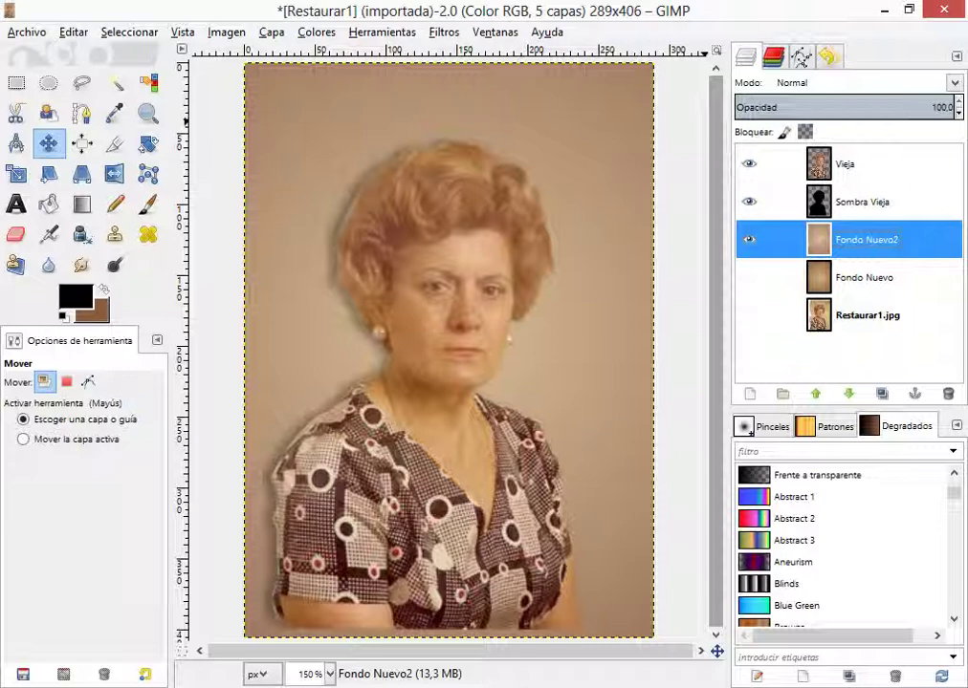
- Restore Sombra Vieja to 100 opacity and try the Saturación and Dividir blend modes on it
click(862, 201)
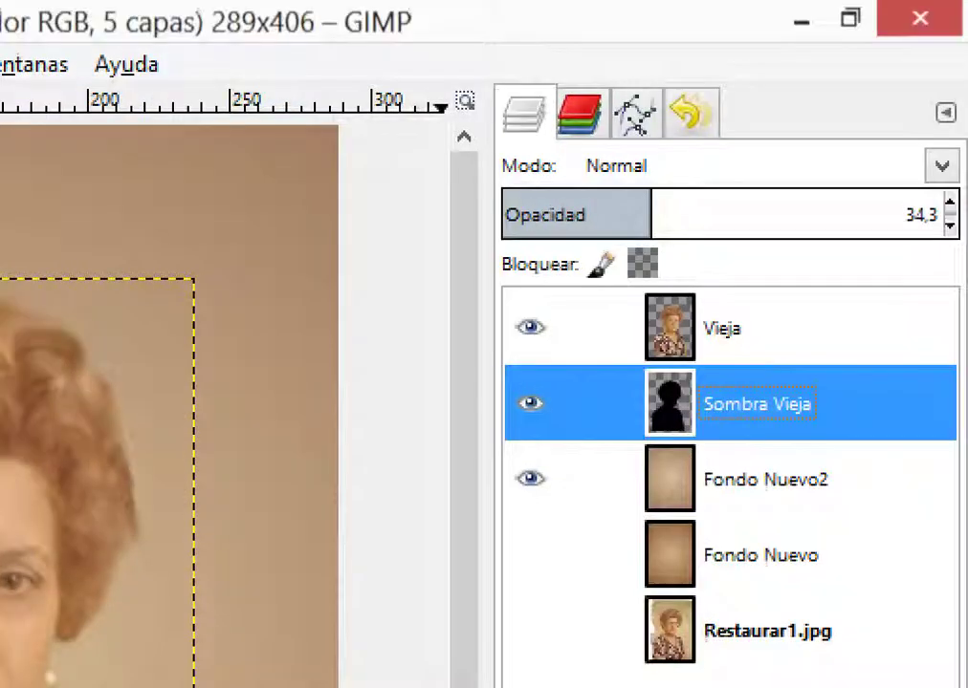
drag(659, 214, 932, 214)
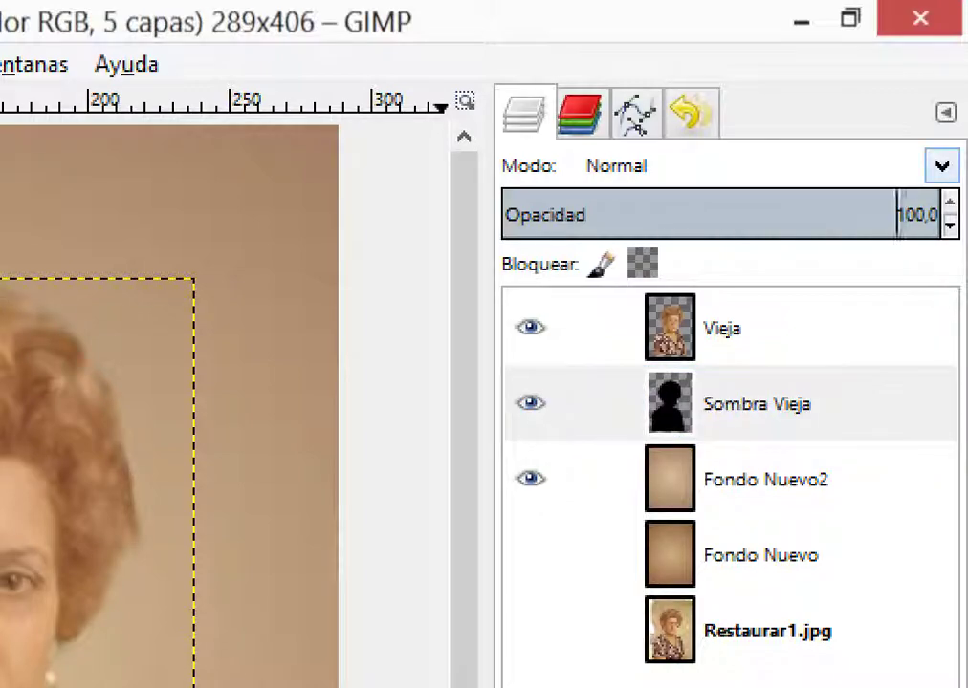
click(942, 165)
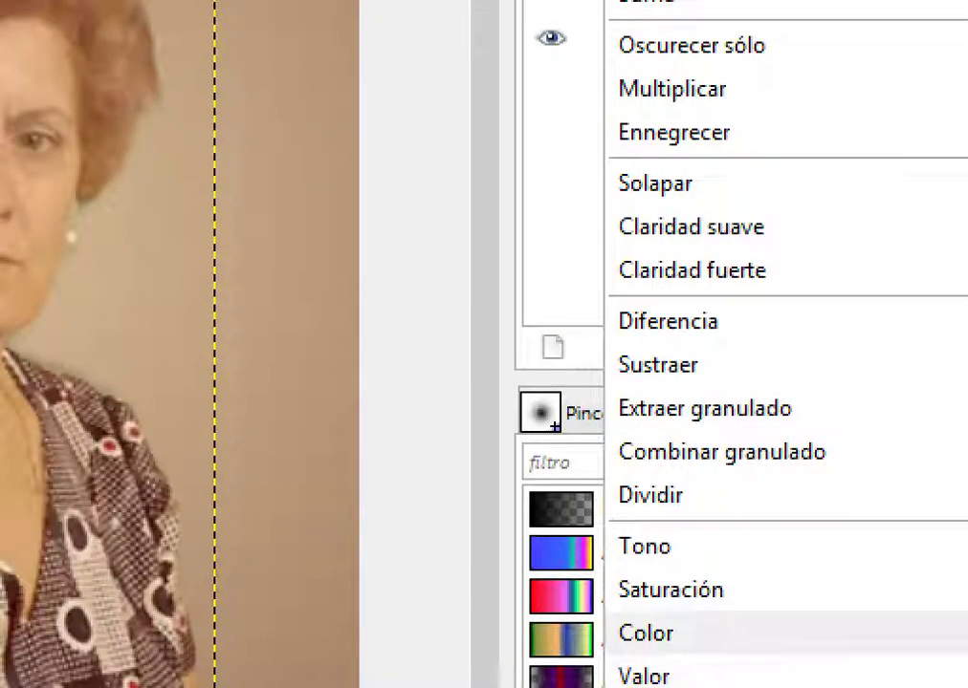
click(669, 589)
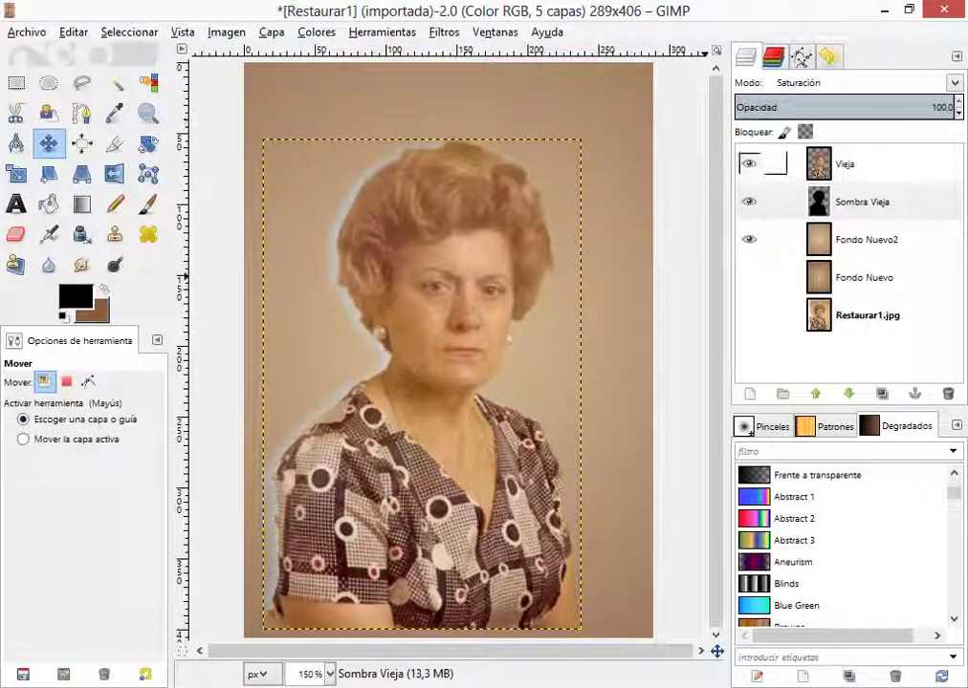
click(955, 82)
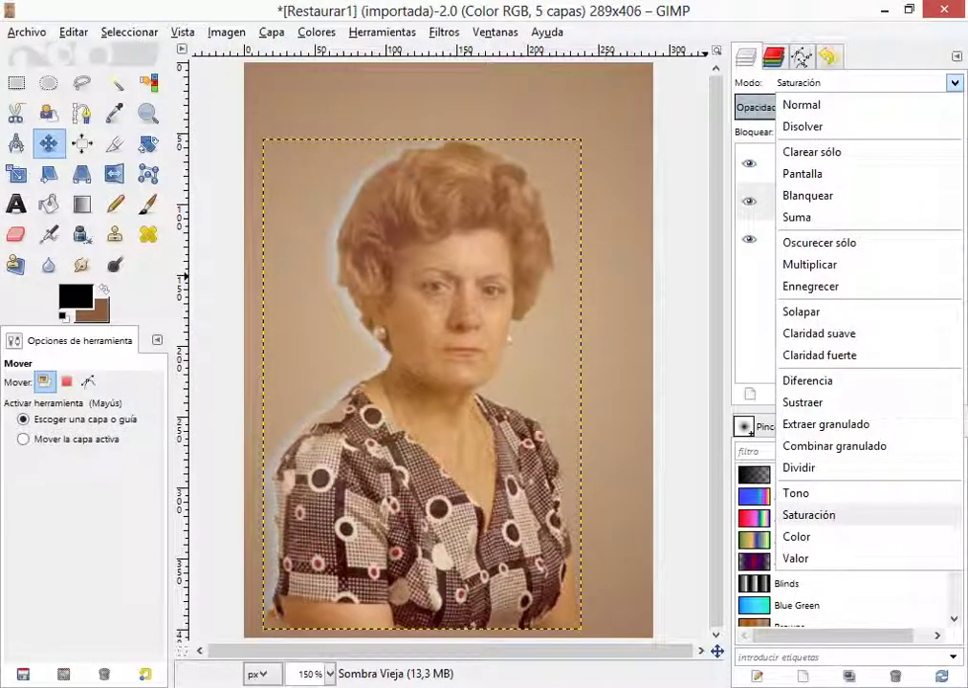
click(798, 467)
click(749, 202)
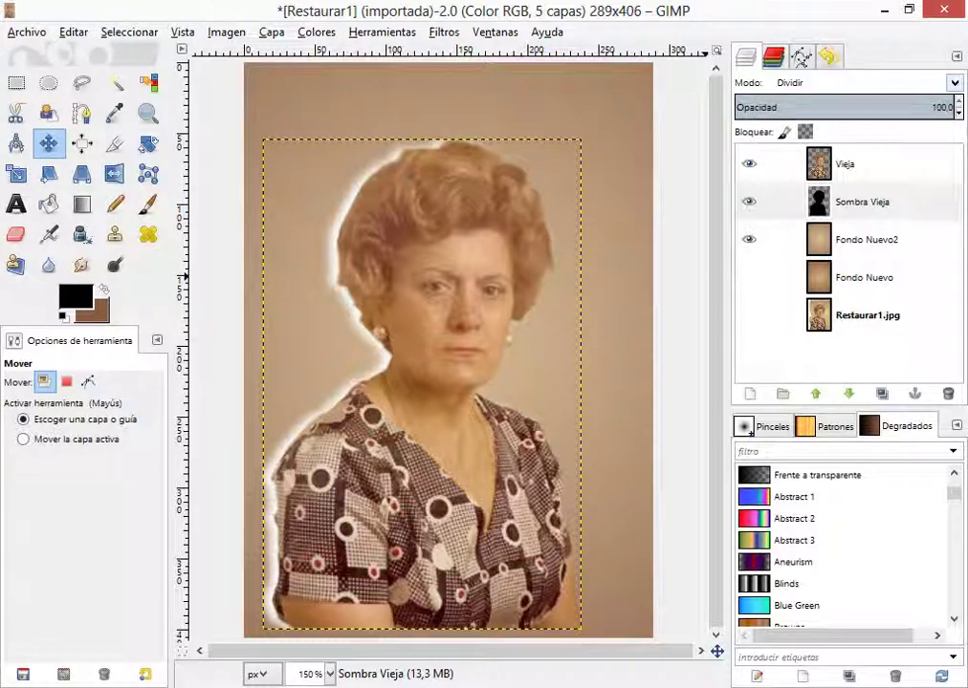
- Set the Sombra Vieja layer to Claridad suave mode with an opacity of about 65,7
click(954, 82)
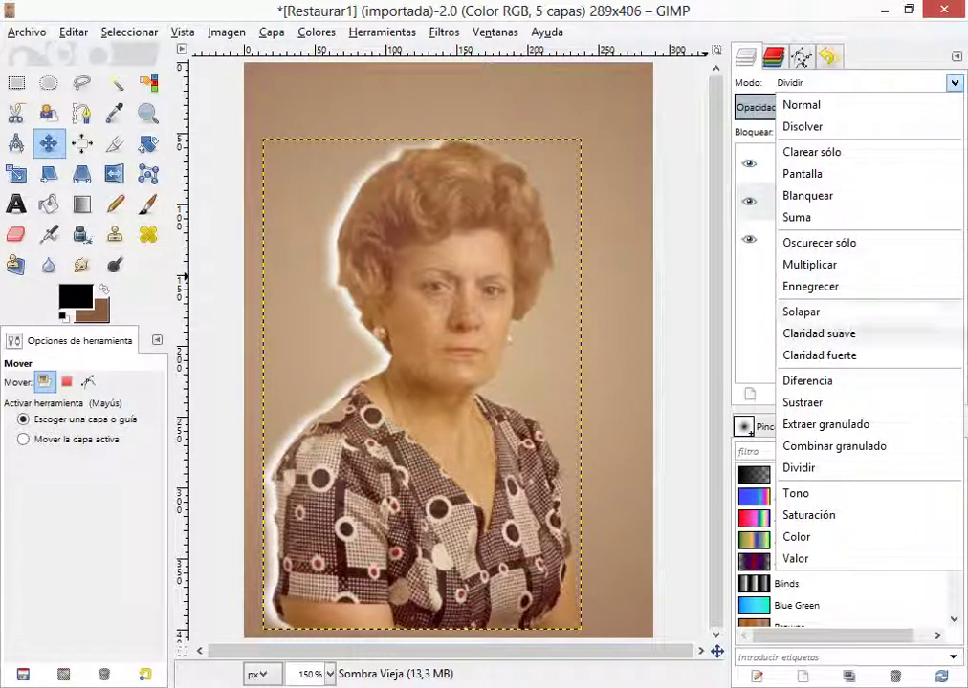
click(818, 333)
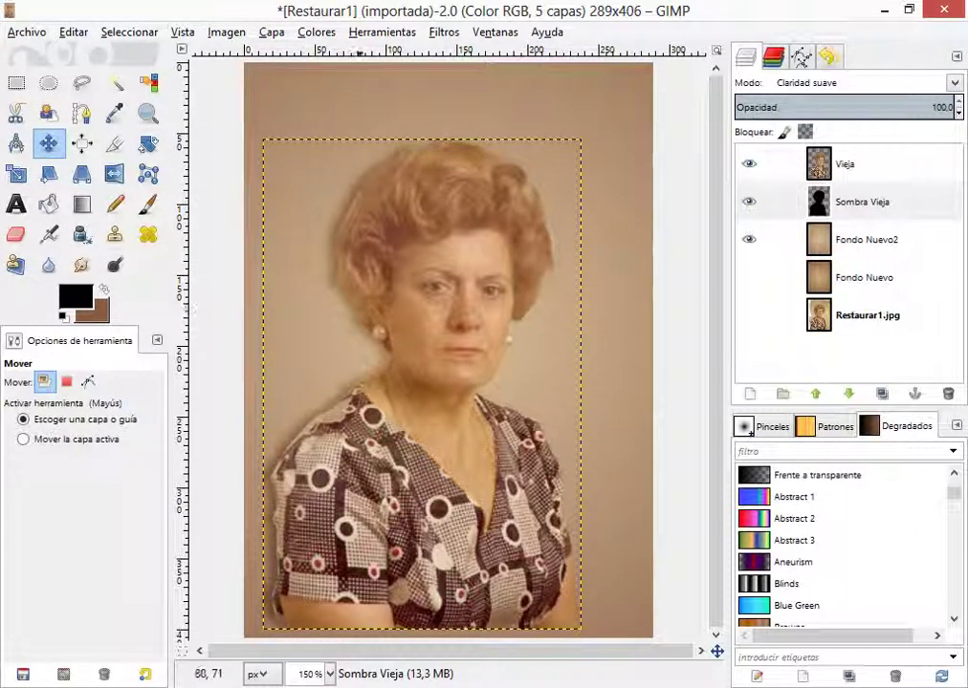
click(775, 240)
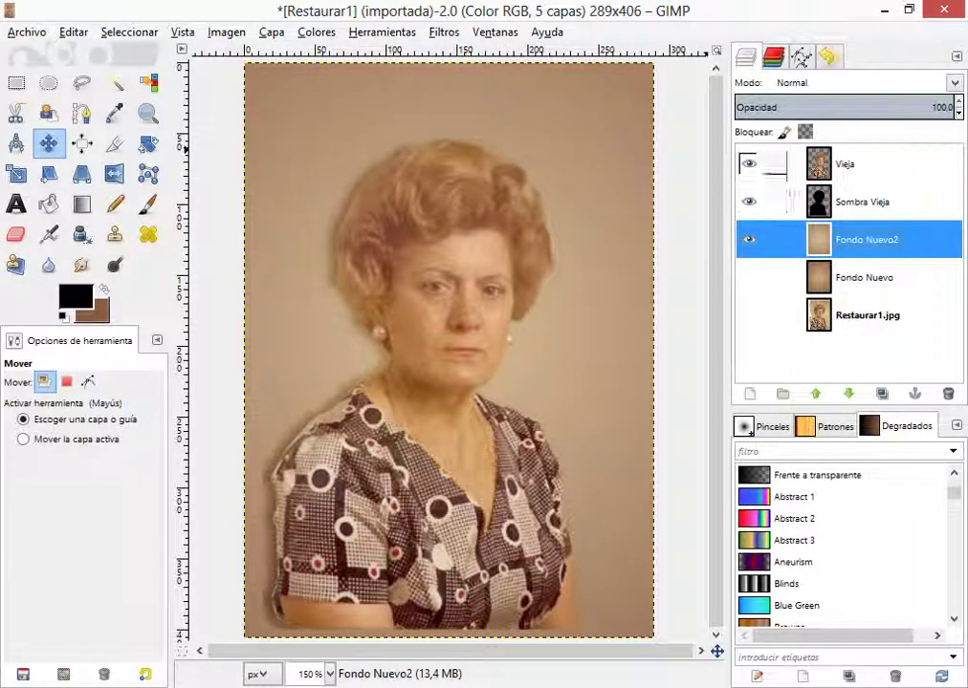
click(861, 201)
drag(941, 106, 889, 106)
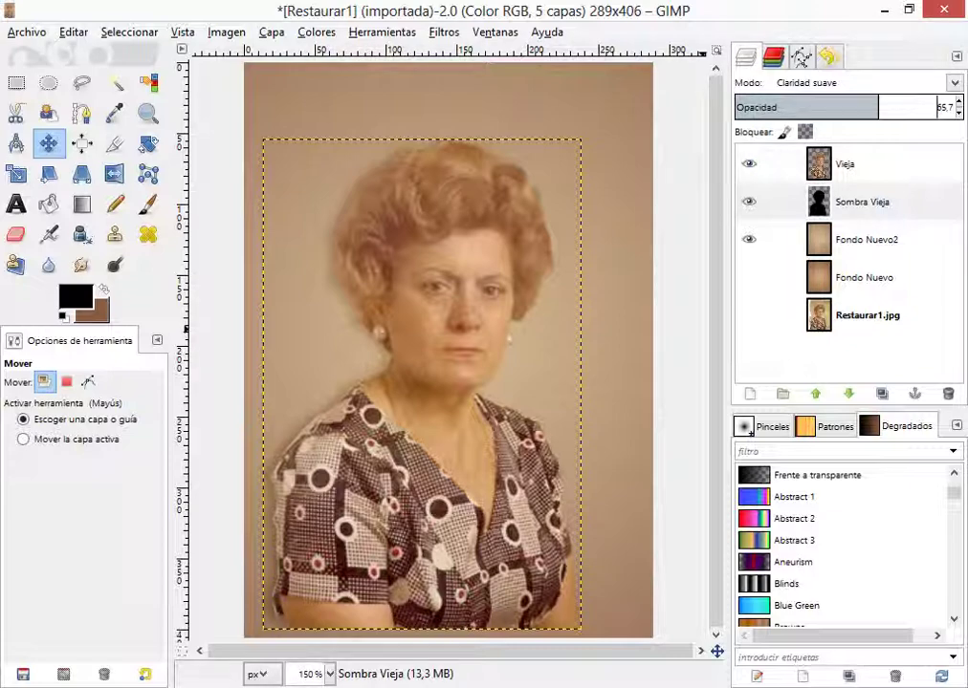
click(860, 240)
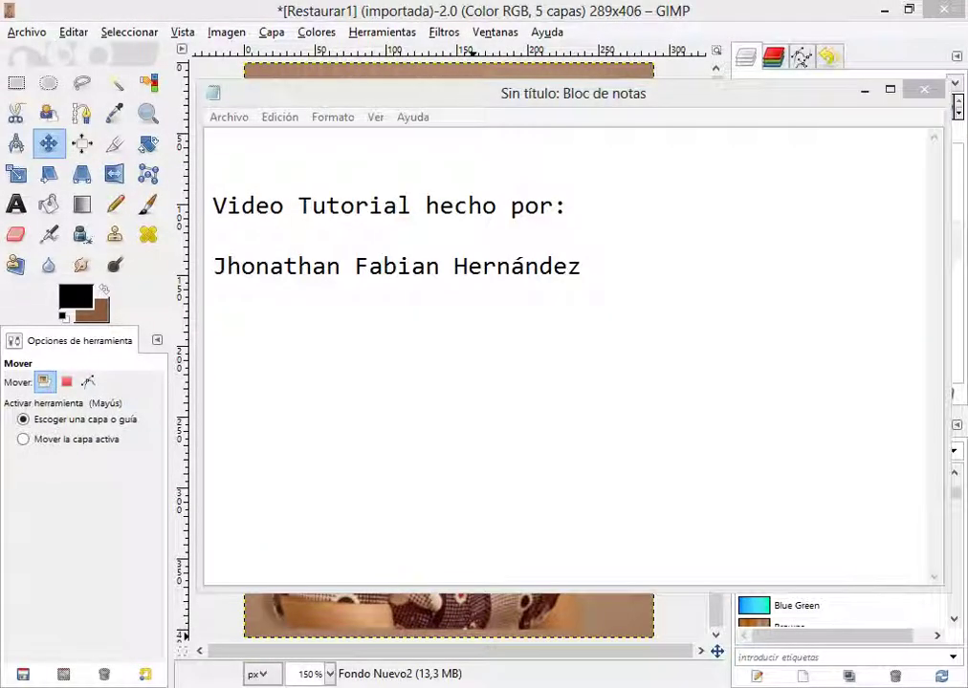
click(581, 267)
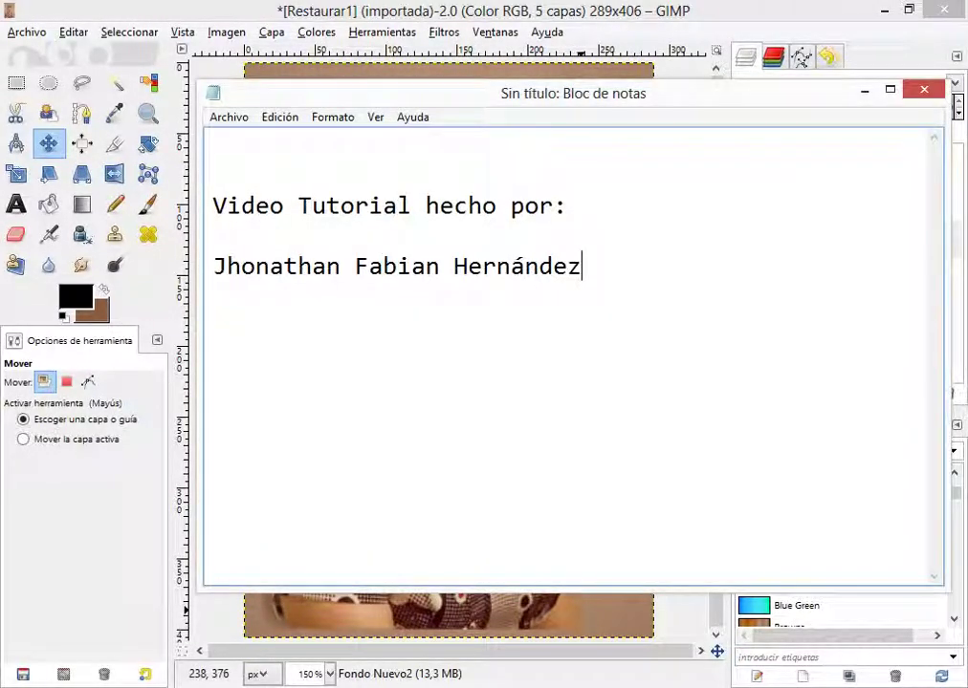